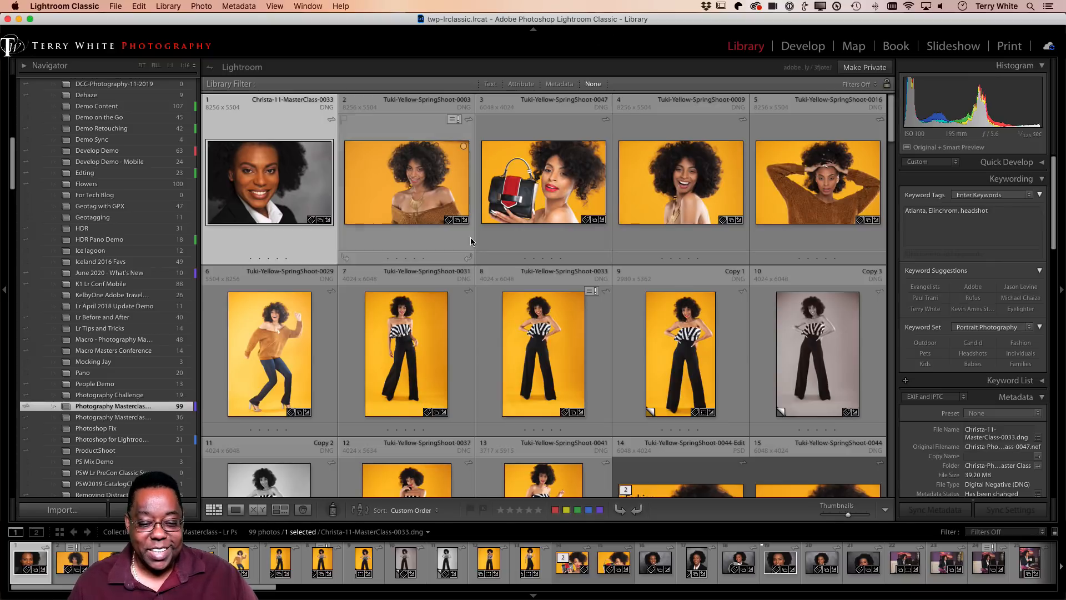
View the second photo in the collection enlarged in Loupe view and return to the Grid
left_click(442, 218)
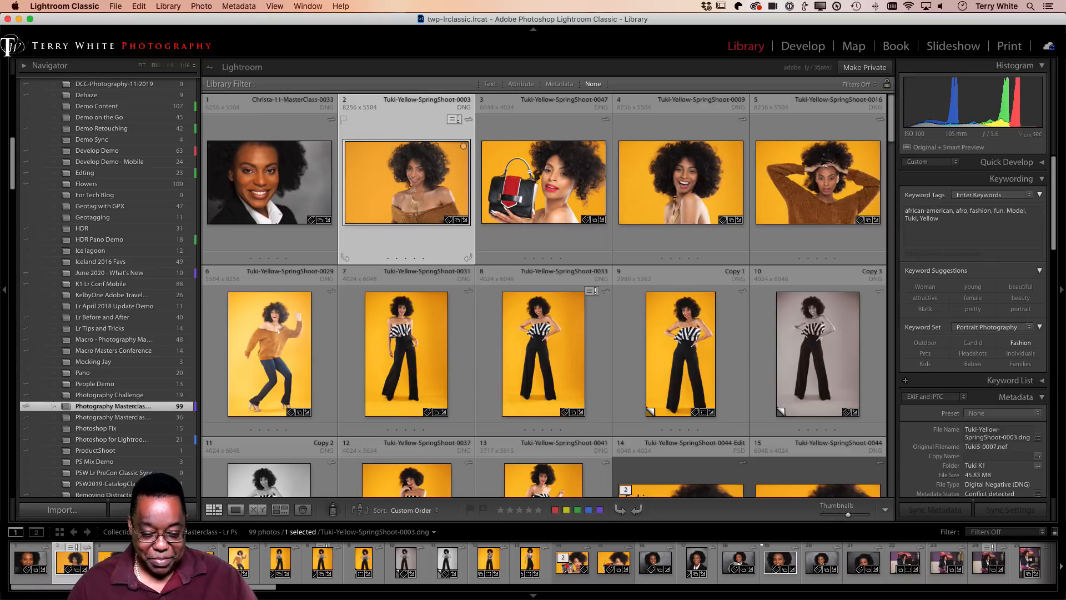
double_click(442, 217)
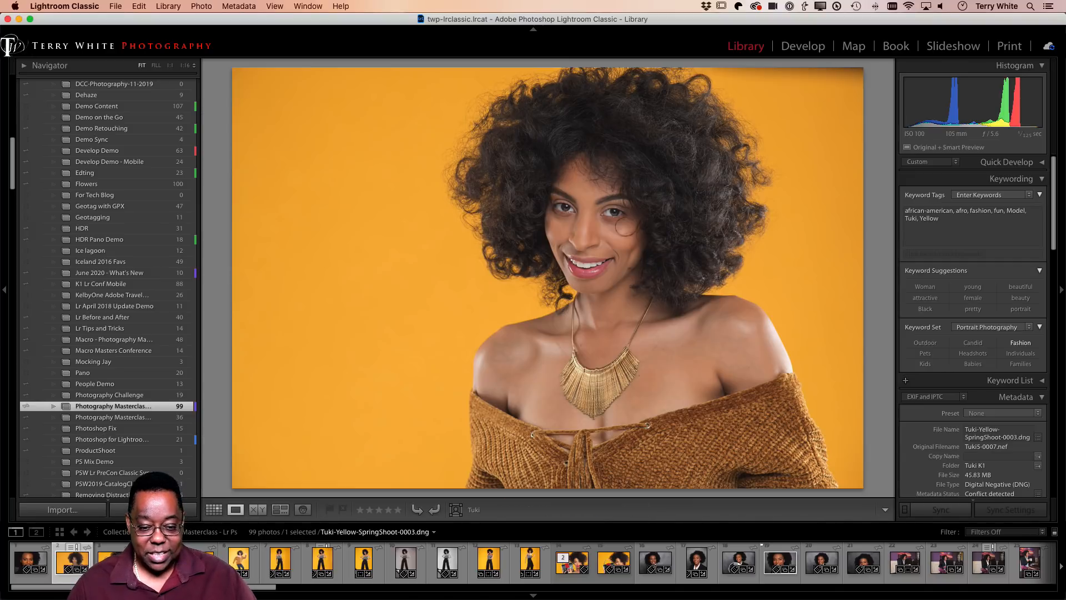
key("g")
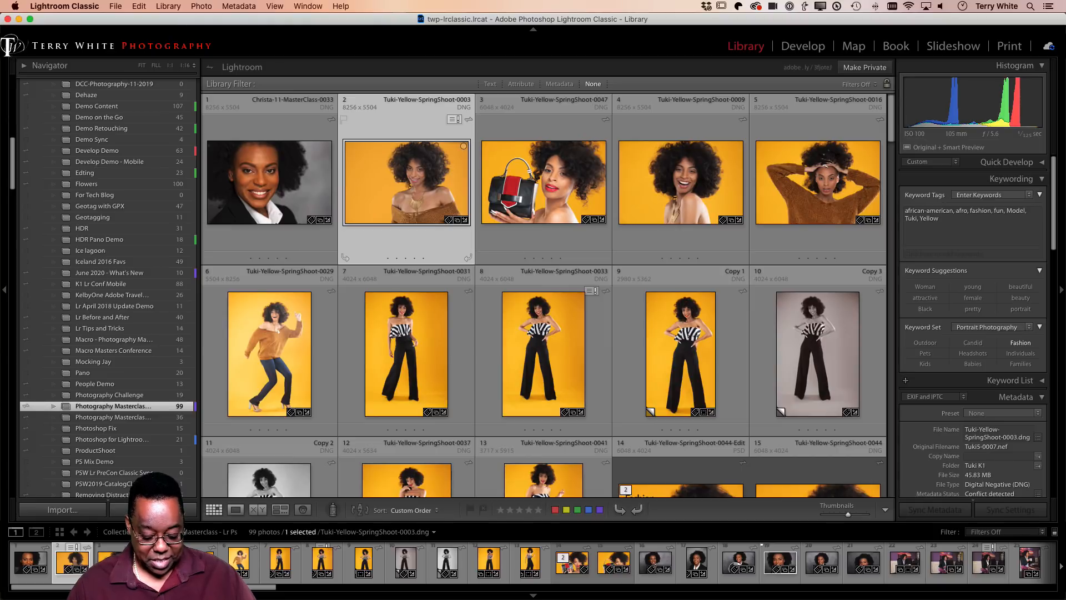
key("super+l")
key("l")
key("l")
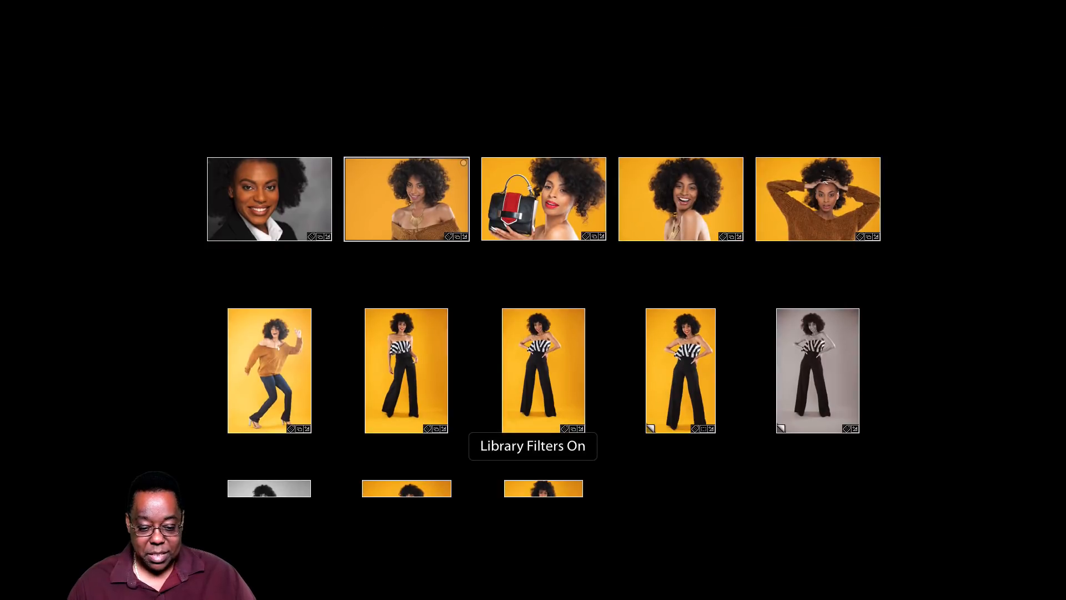
key("super+l")
key("super+l")
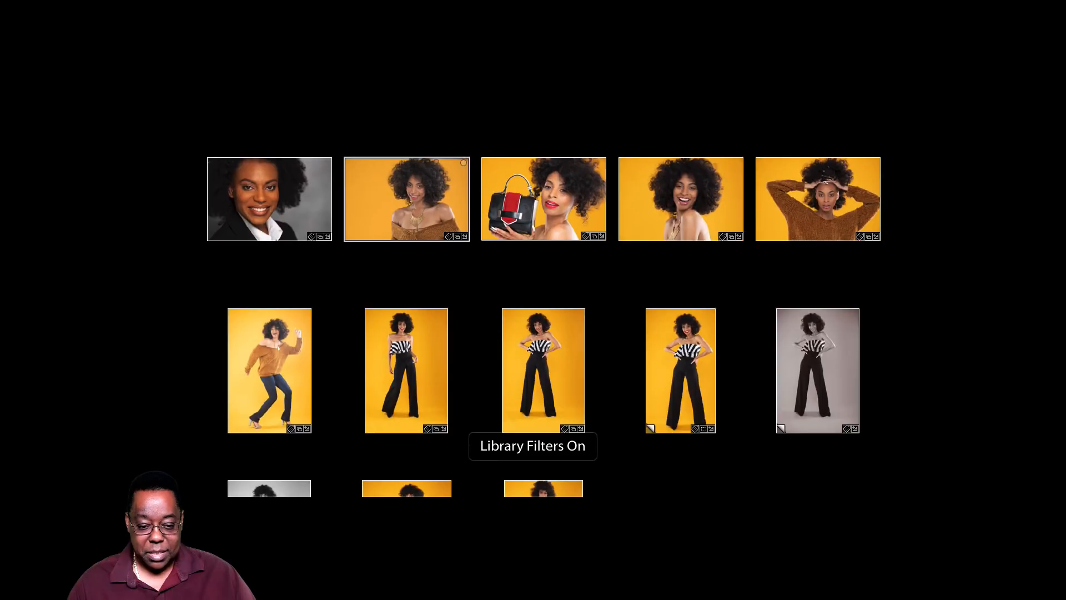
key("super+l")
Cycle the Lights Out modes around the photo grid through dimmed, fully black and normal lighting
key("l")
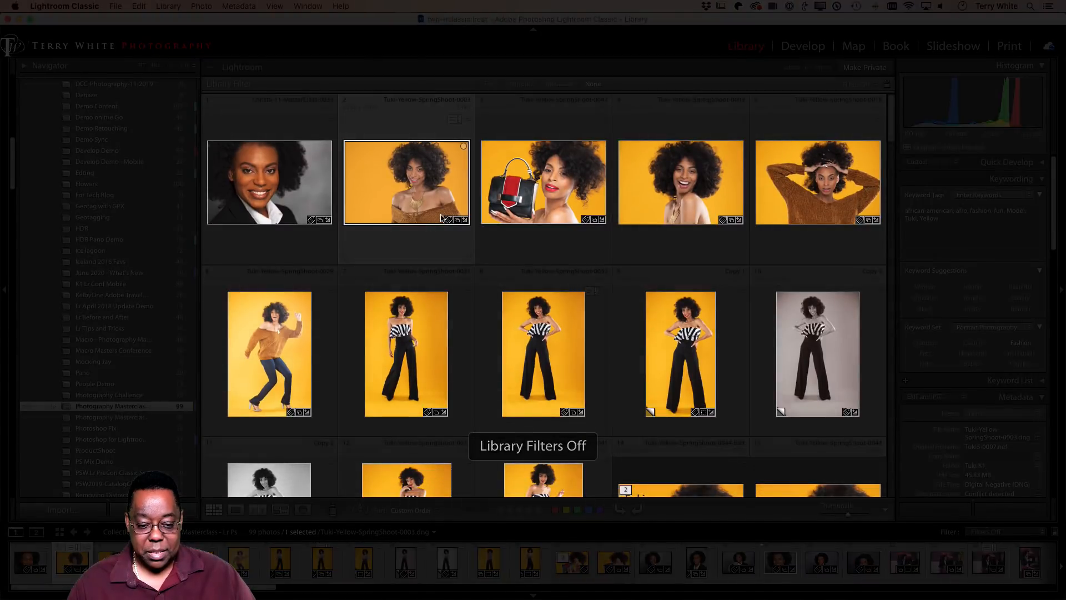
key("l")
key("l")
key("l")
key("l")
key("l")
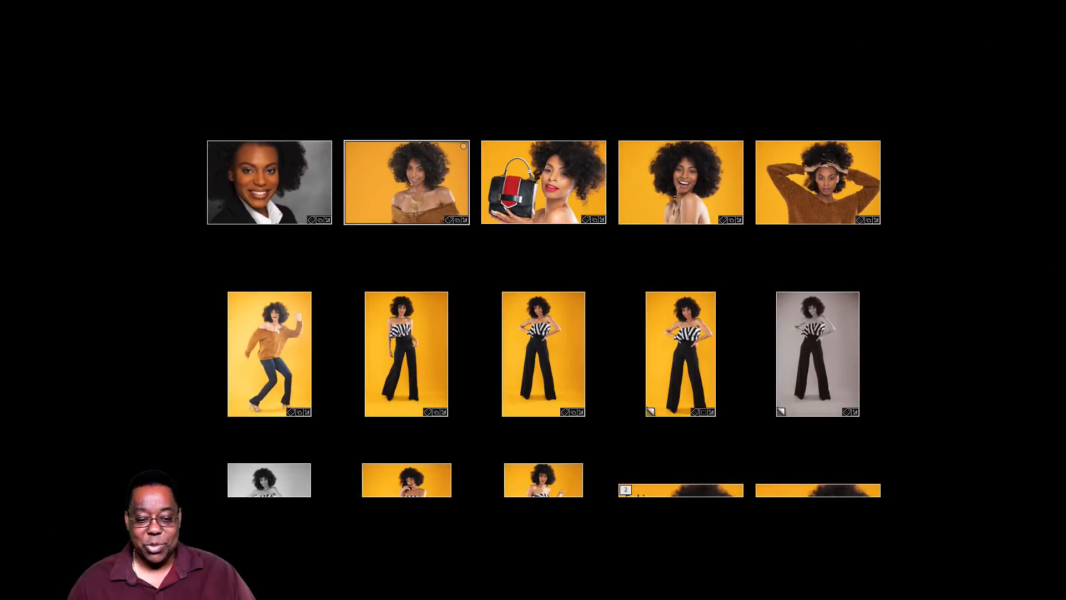
key("l")
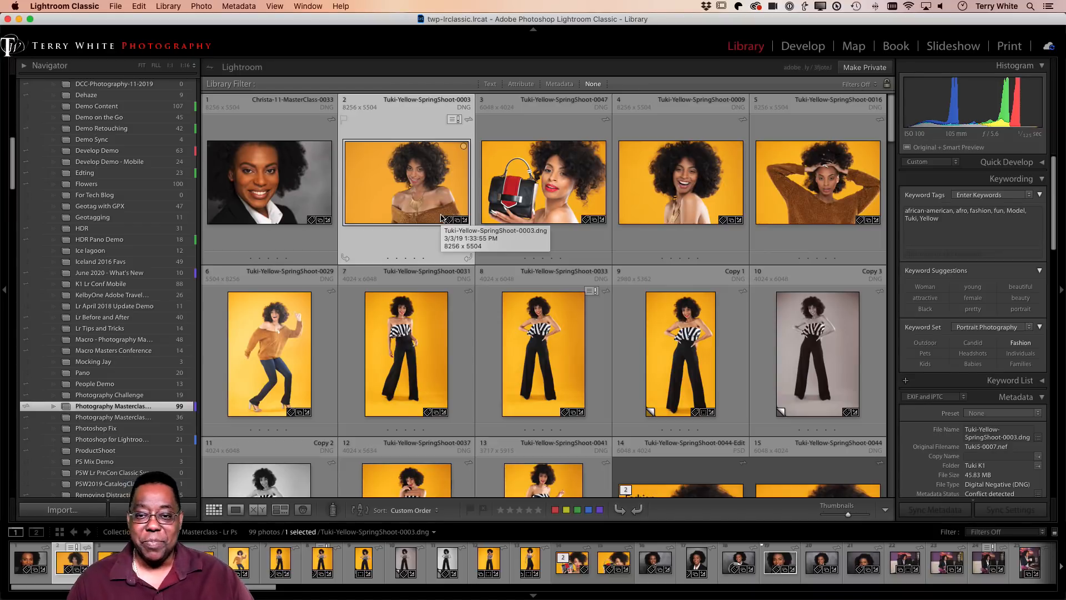
key("l")
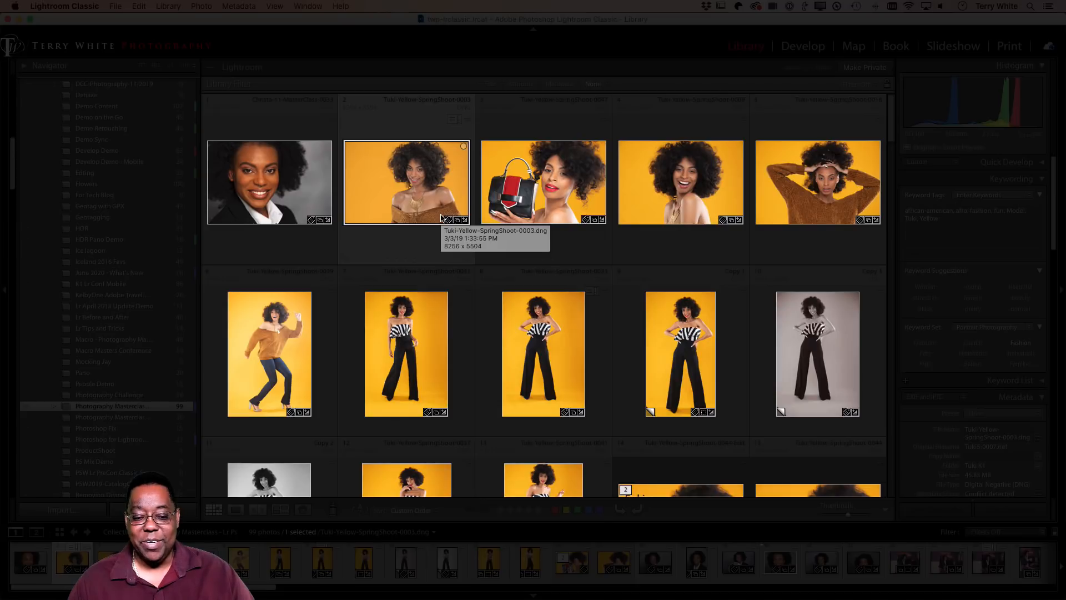
key("l")
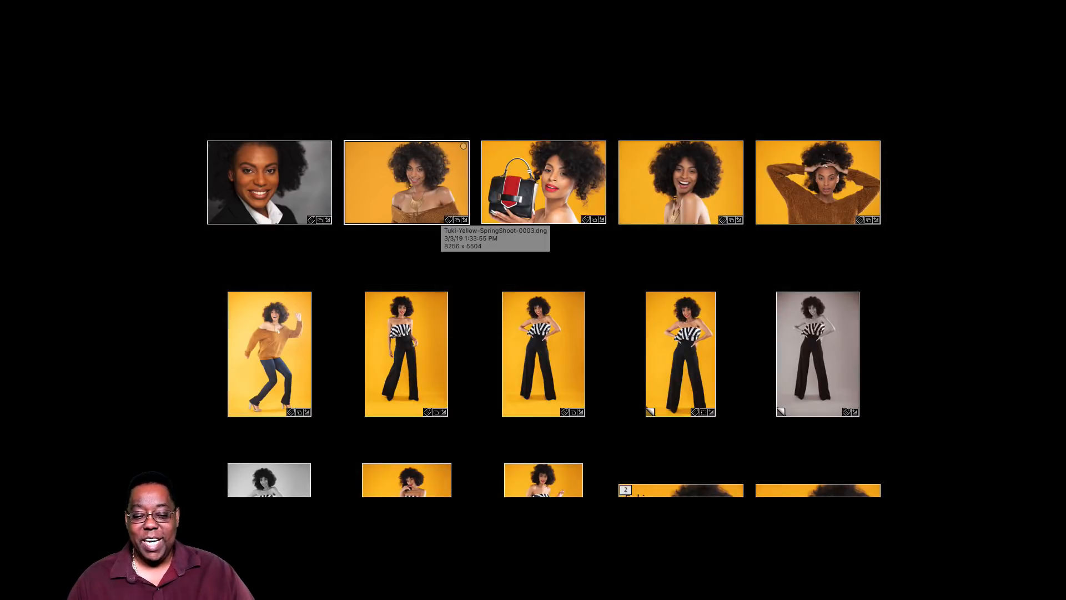
key("l")
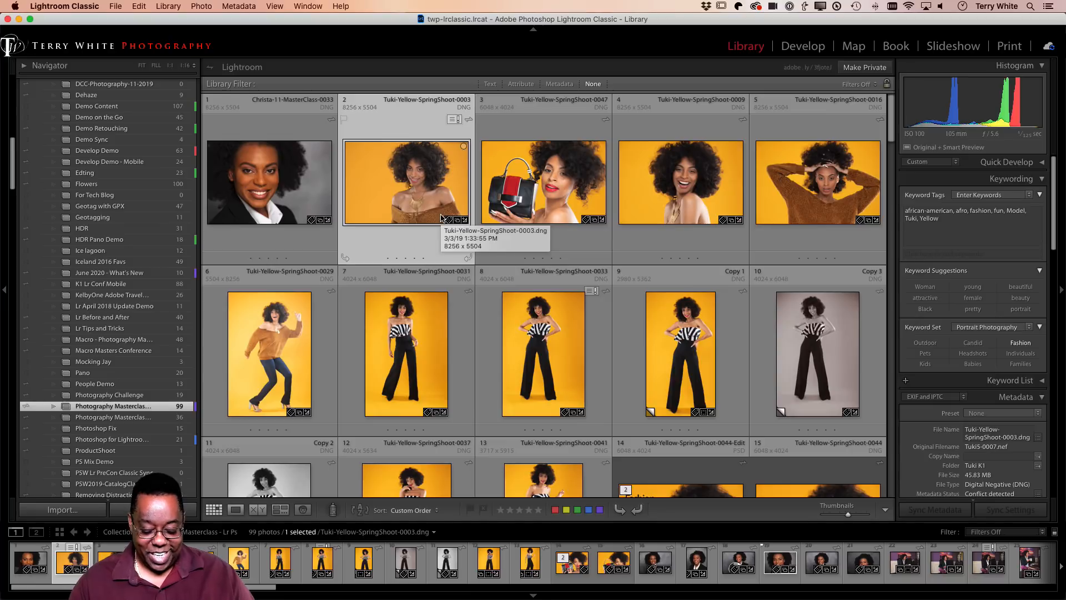
key("l")
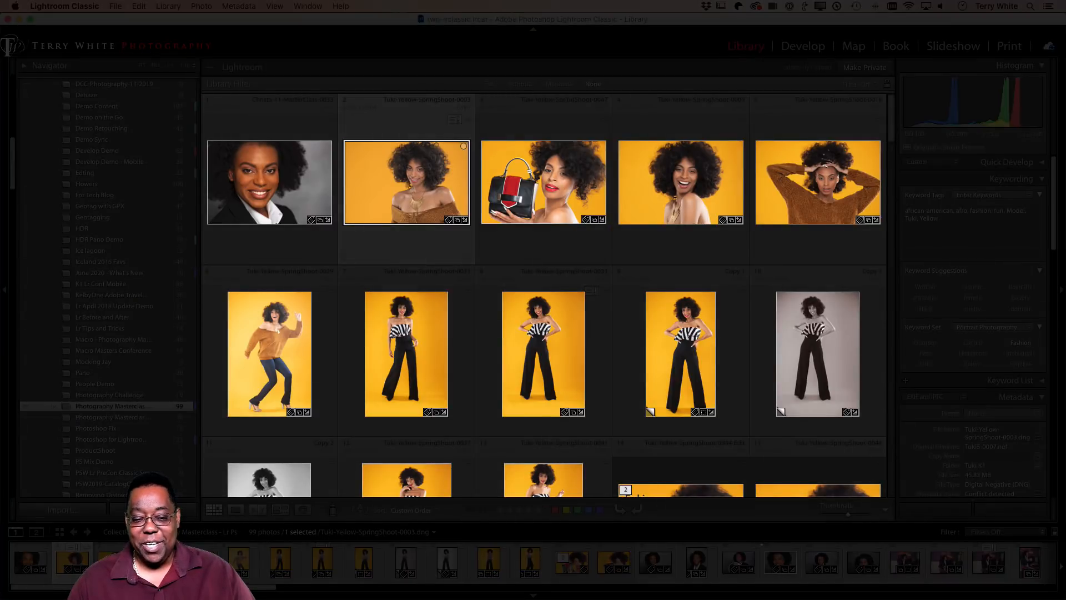
key("l")
key("l")
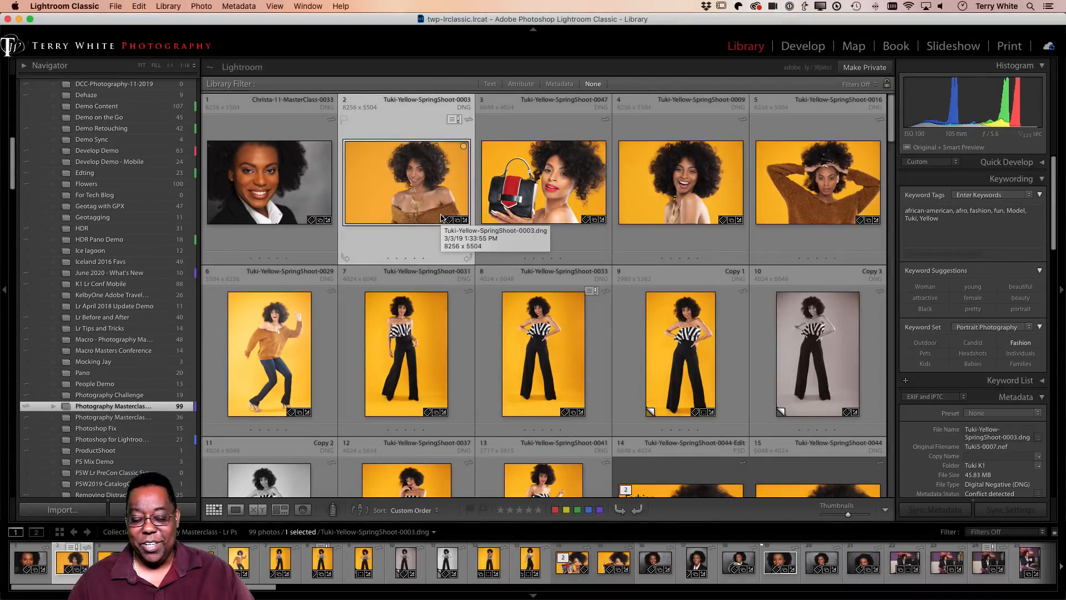
Show the selected photo in Loupe view with the interface fully blacked out, and restore normal lighting
key("l")
key("l")
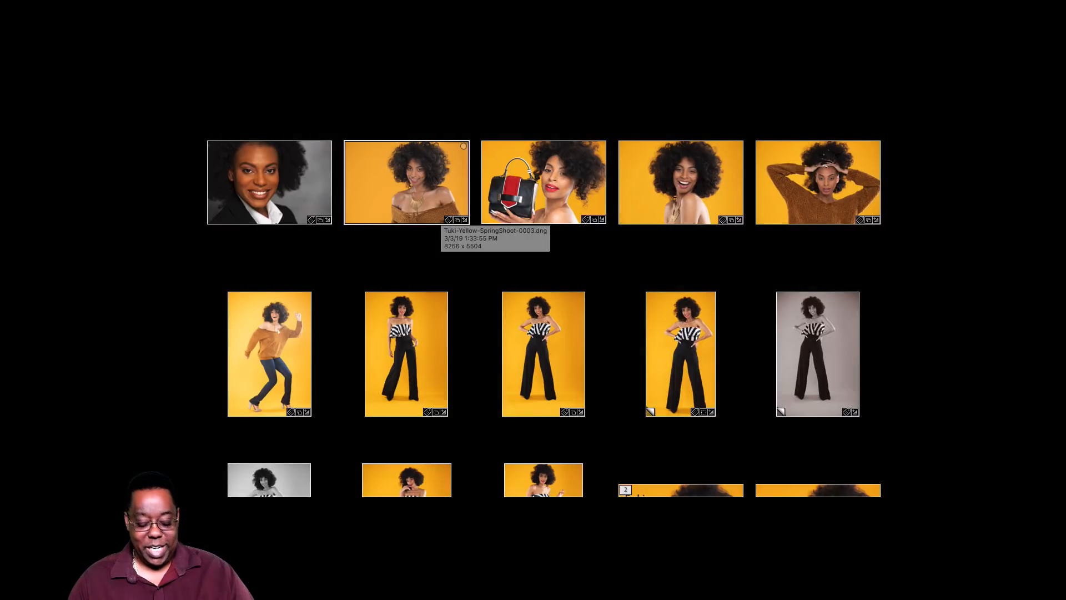
key("e")
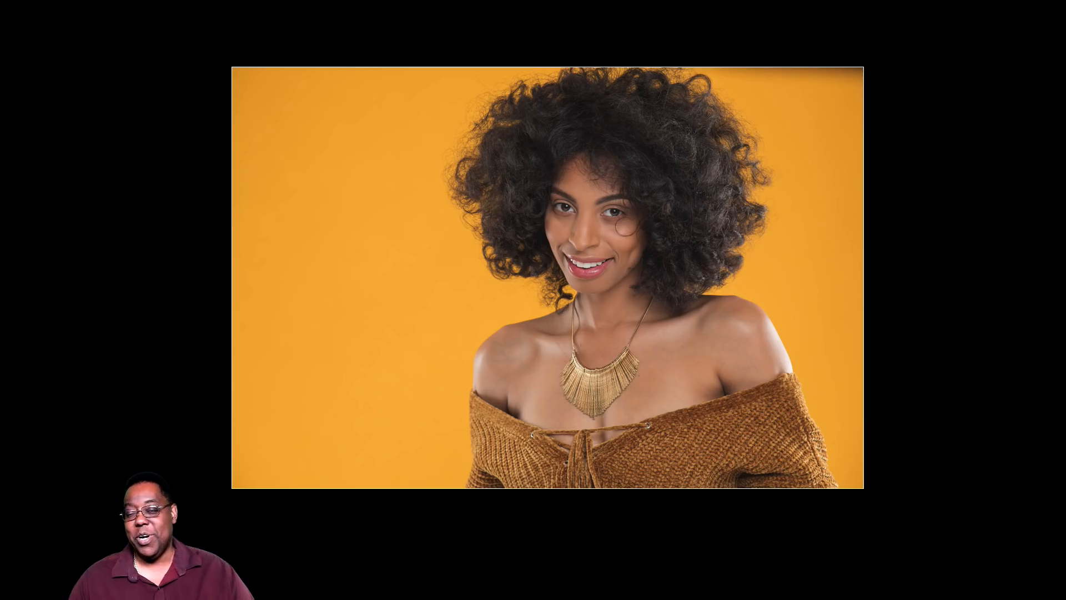
key("l")
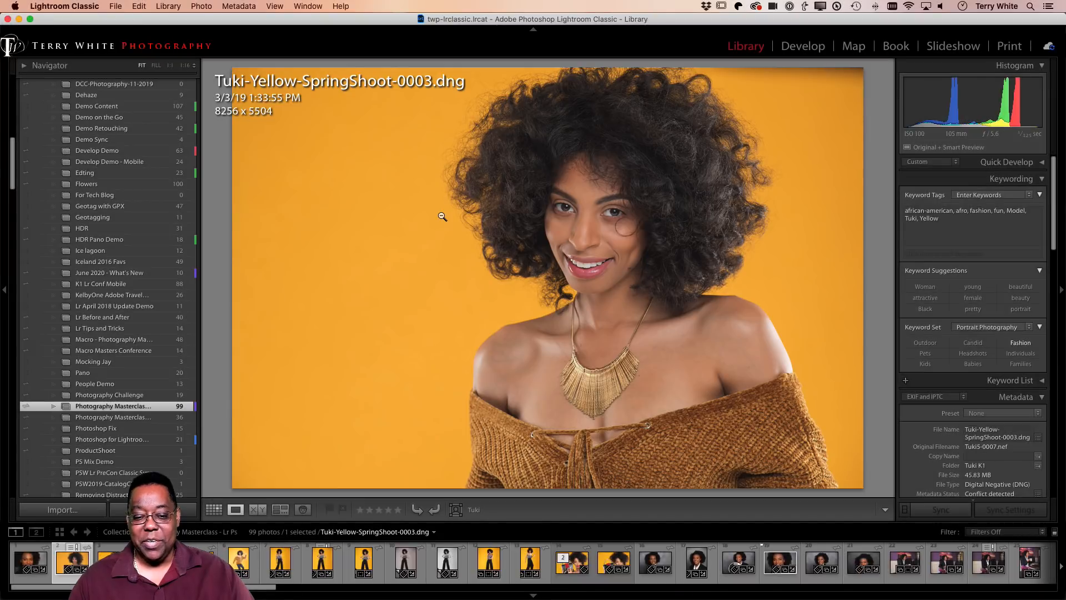
Cycle the Lights Out modes around the enlarged photo and go back to Grid view in normal lighting
key("l")
key("l")
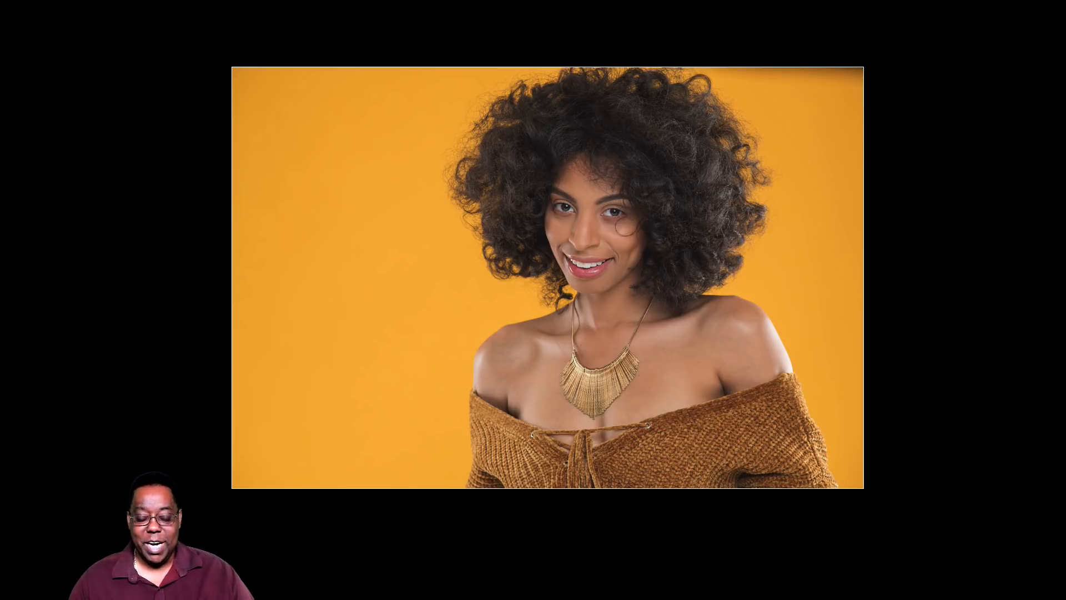
key("l")
key("l")
key("l")
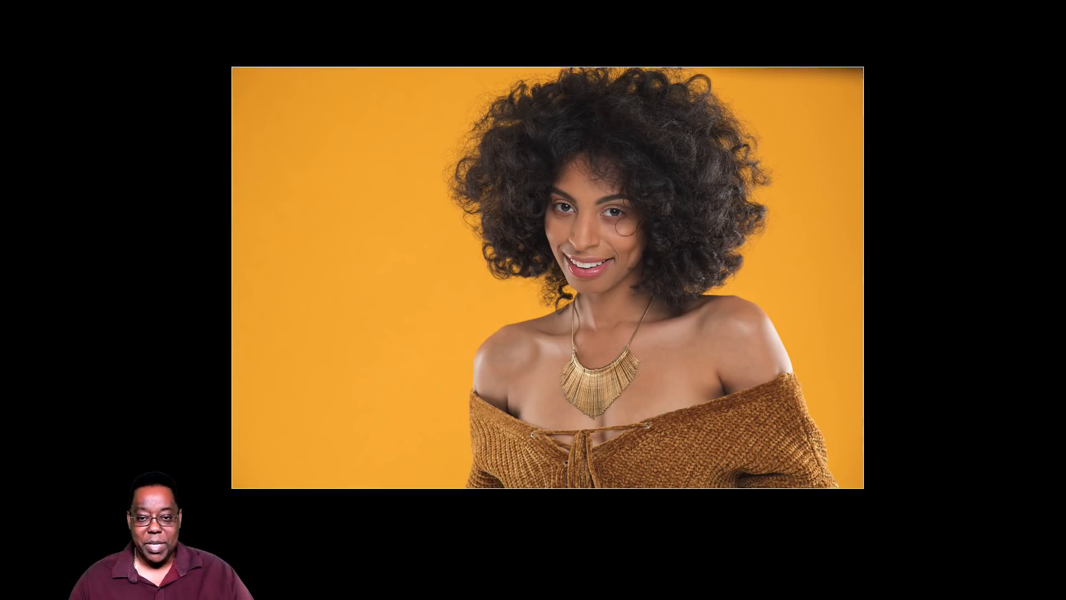
key("l")
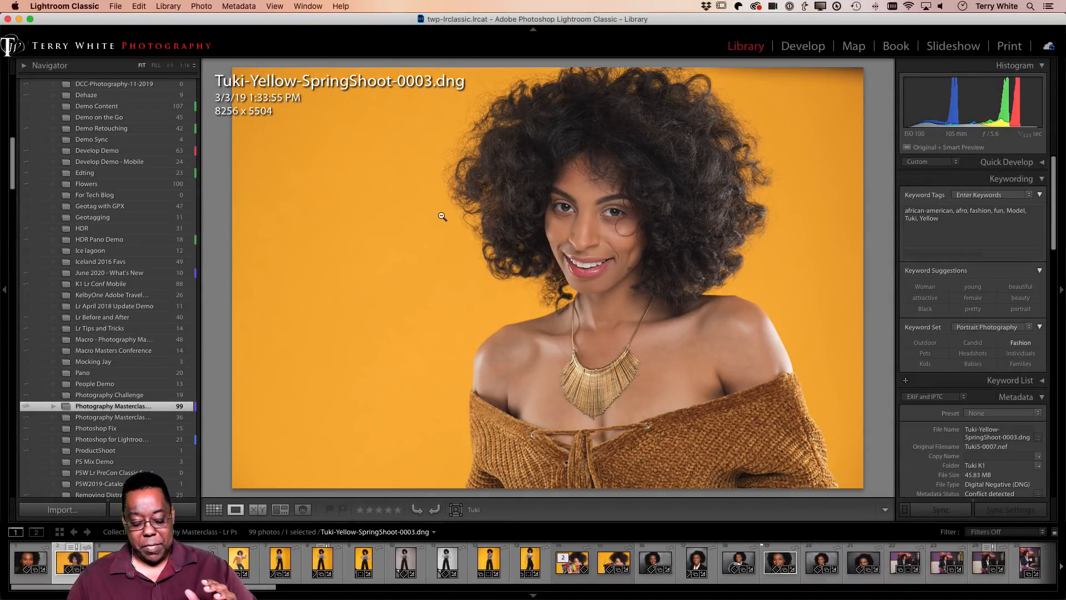
key("g")
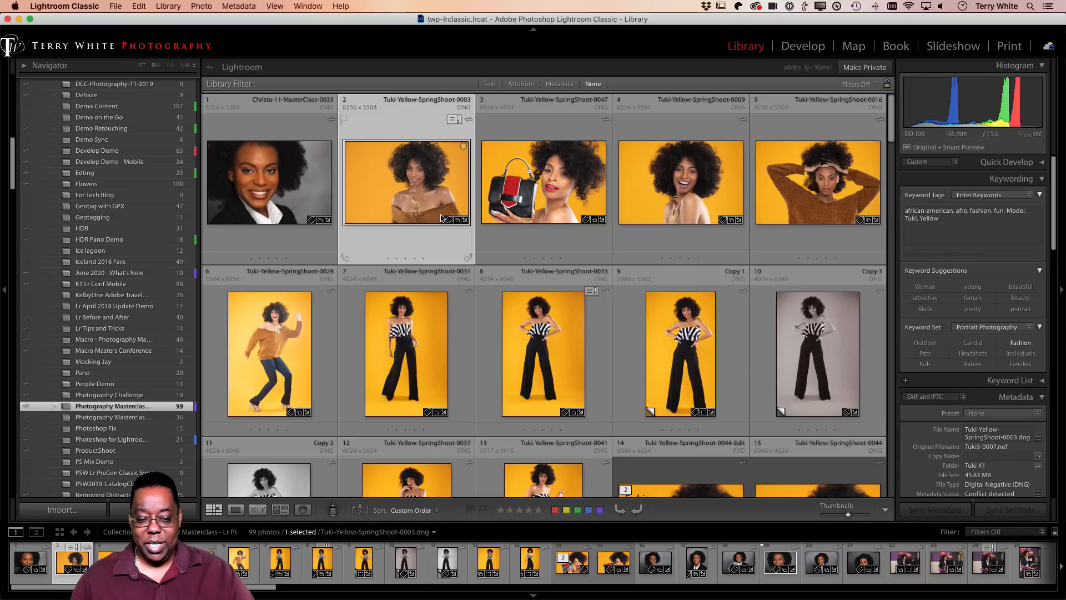
Preview the first photo, the headshot on a grey background, full screen twice, returning to the grid each time
key("Left")
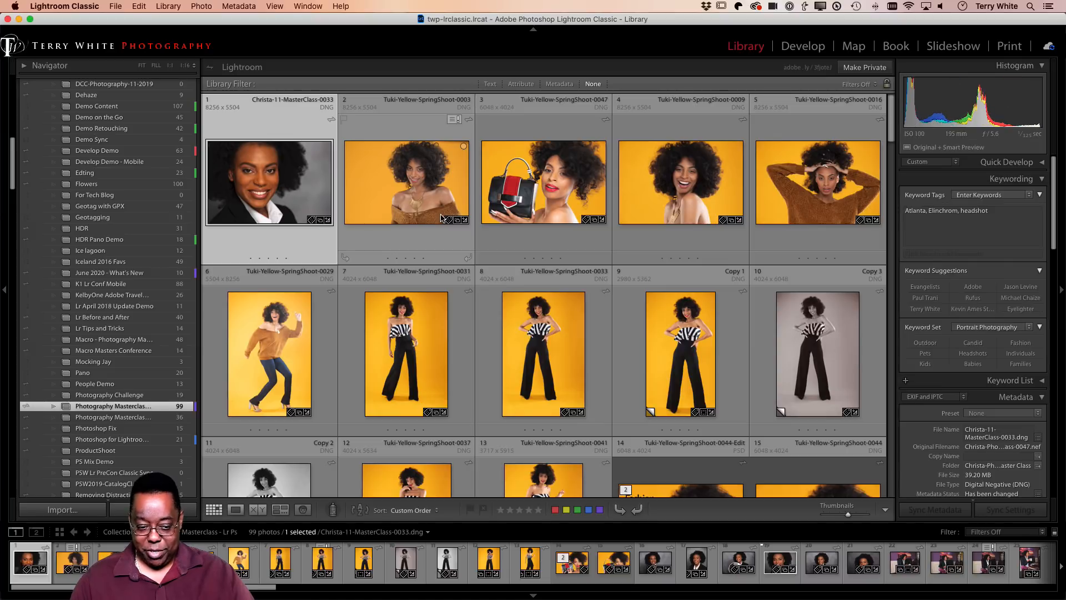
key("f")
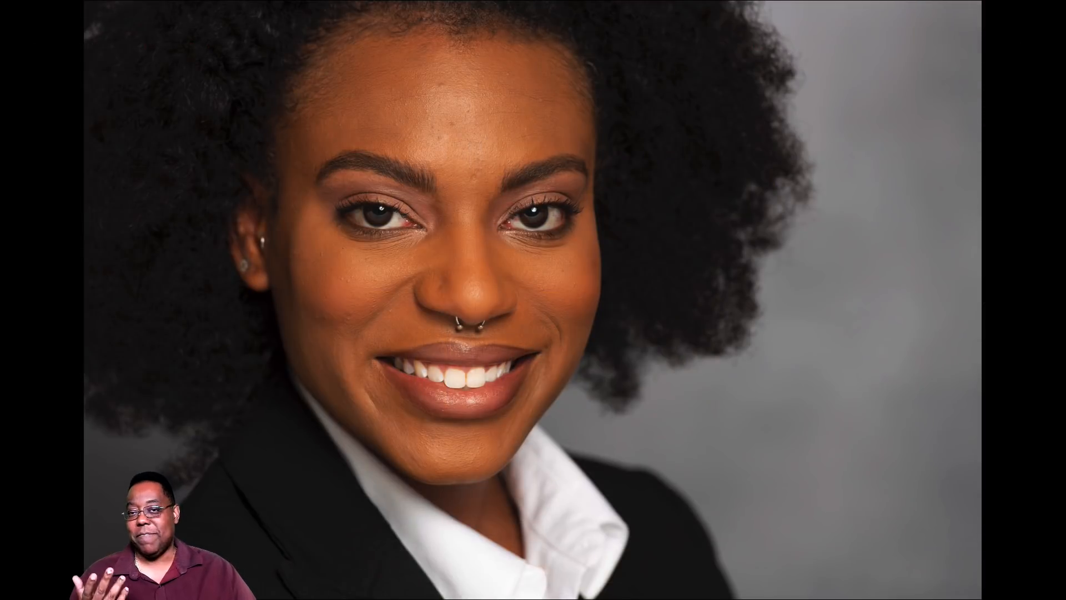
key("f")
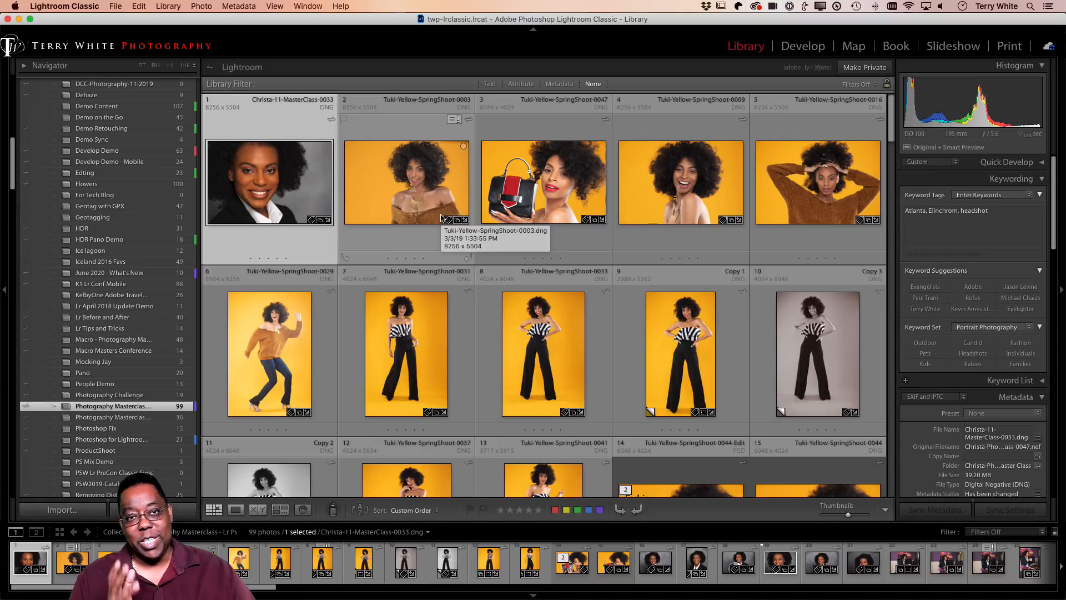
key("f")
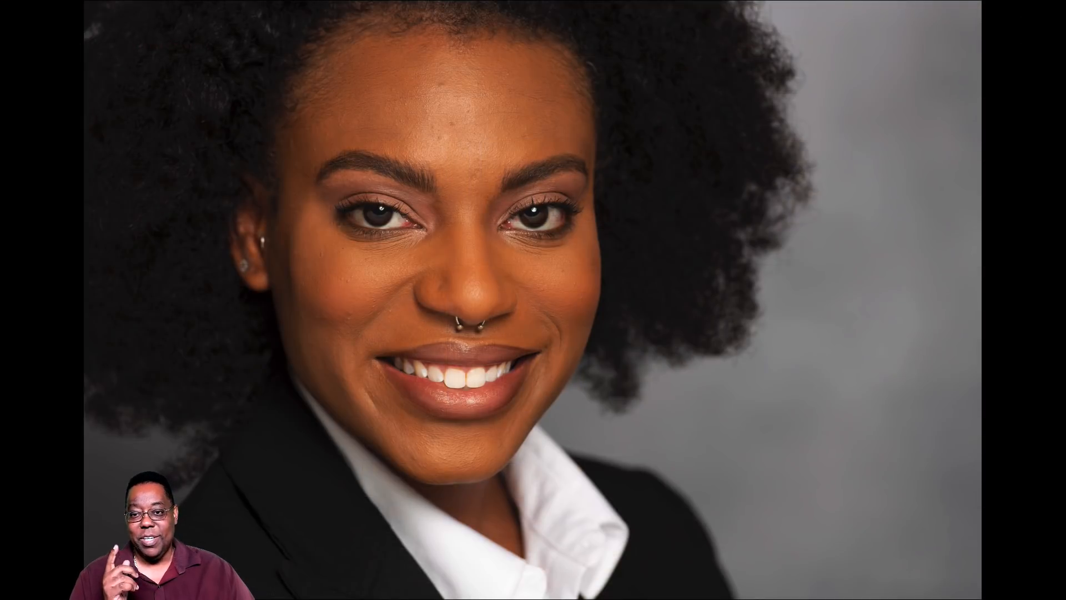
key("f")
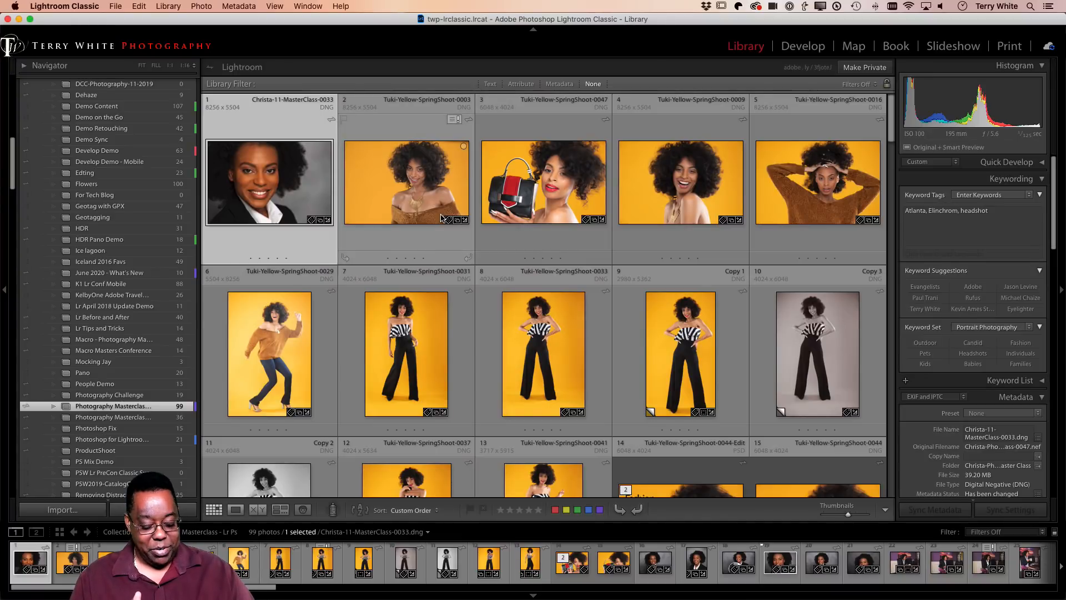
Cycle the screen modes through full screen, full screen with menu bar and back to the normal window
key("shift+f")
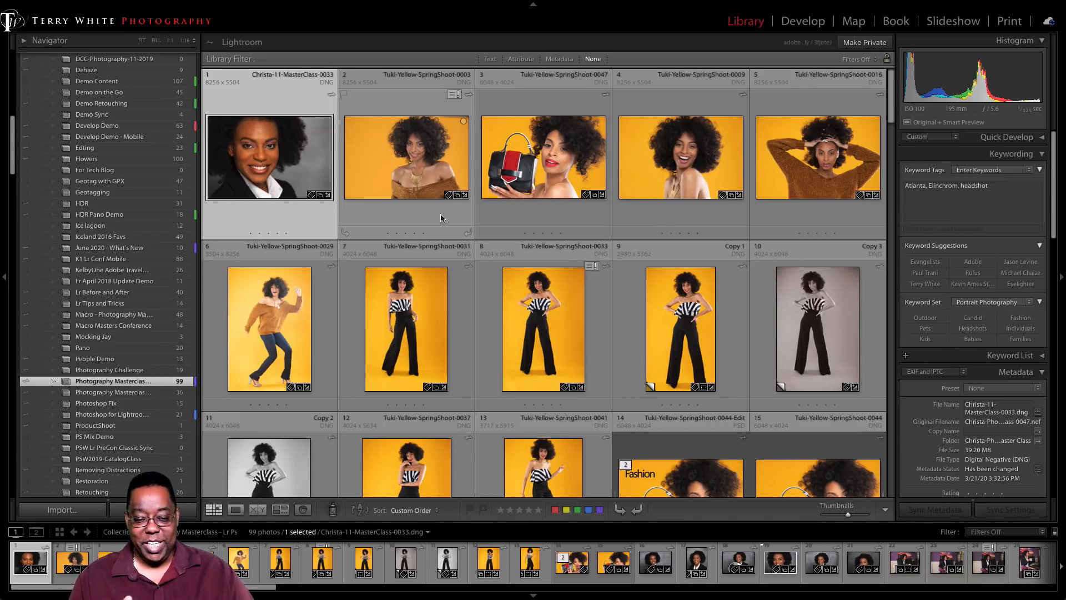
key("shift+f")
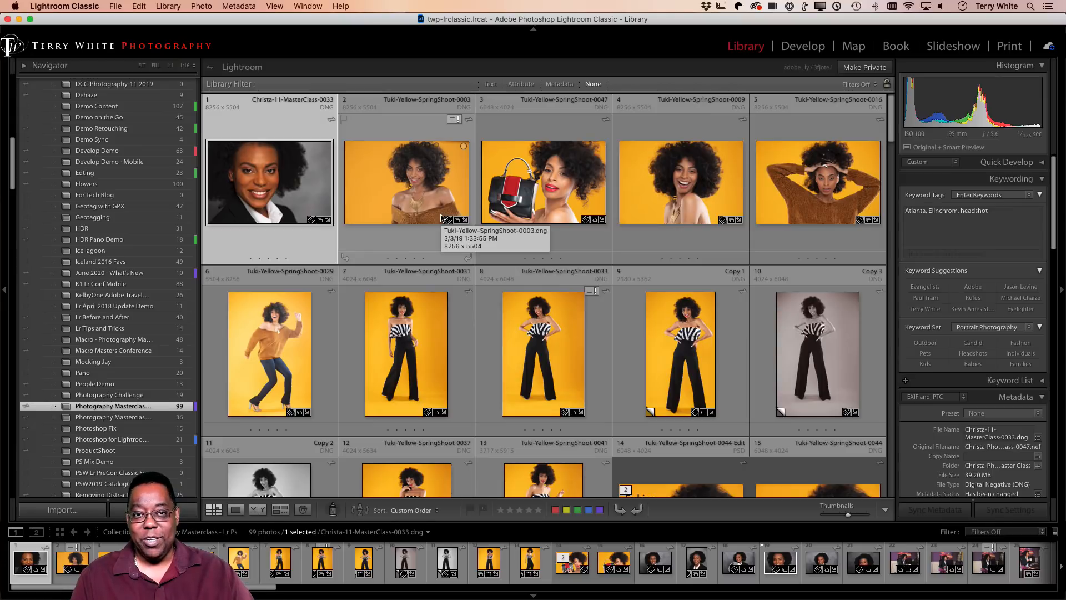
key("shift+f")
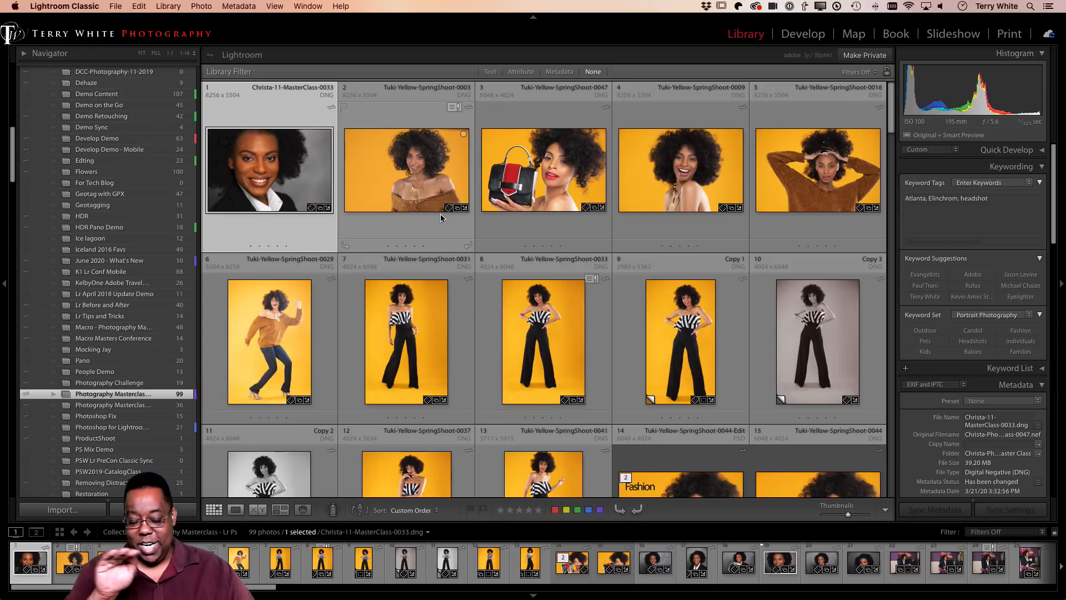
key("shift+f")
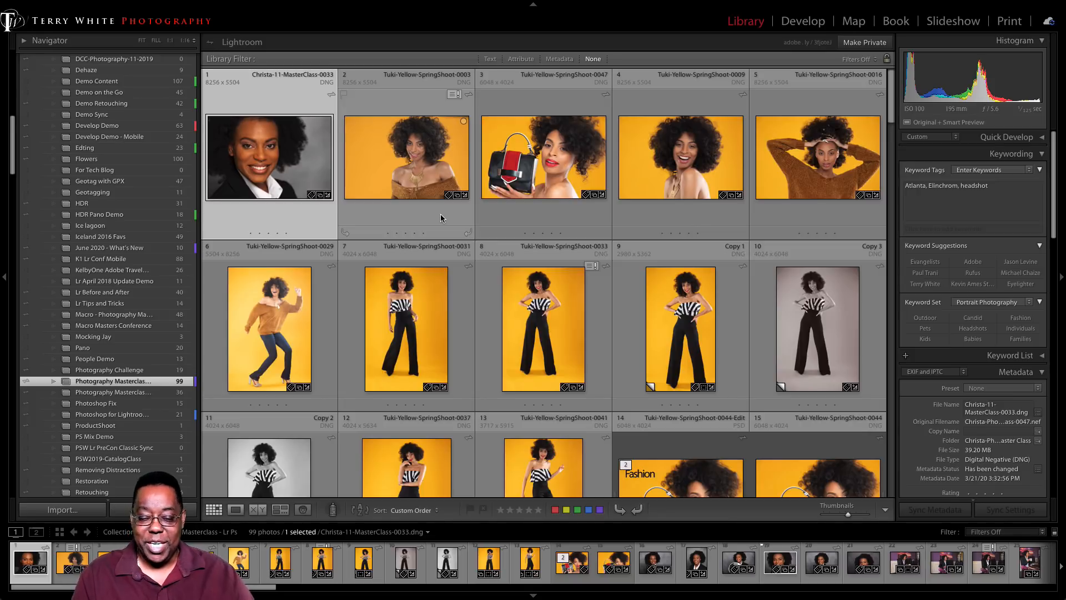
key("f")
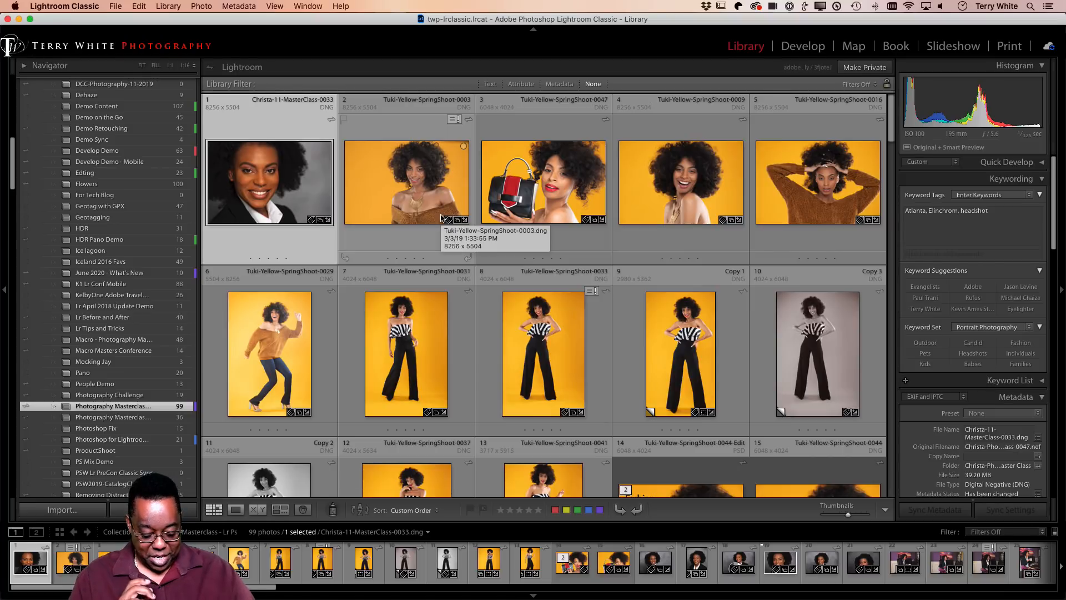
key("f")
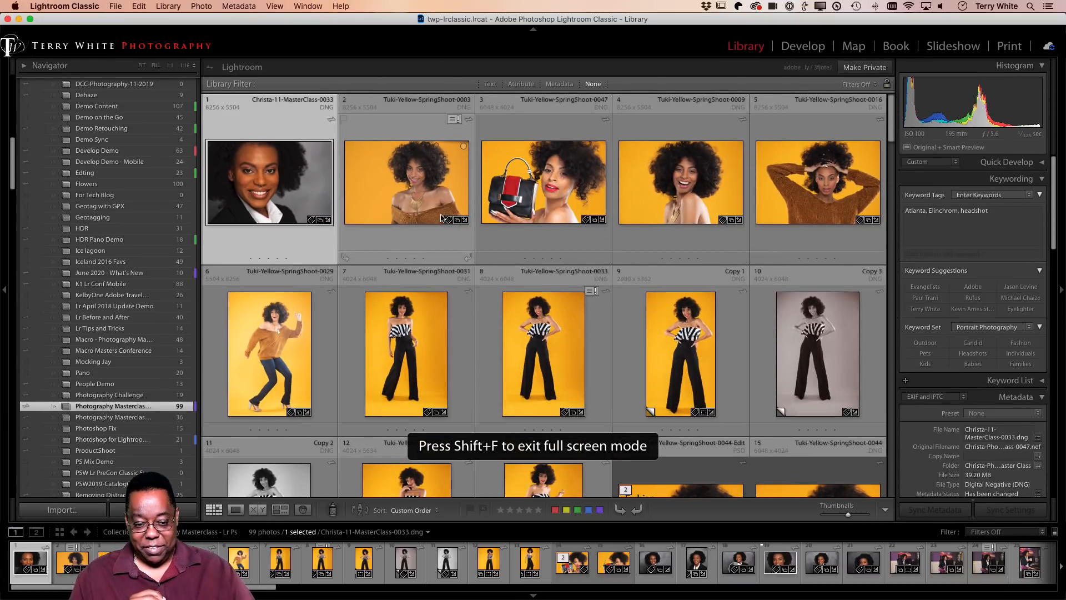
Run through the Lights Out modes and the full-screen preview once more, ending in the normal grid
key("l")
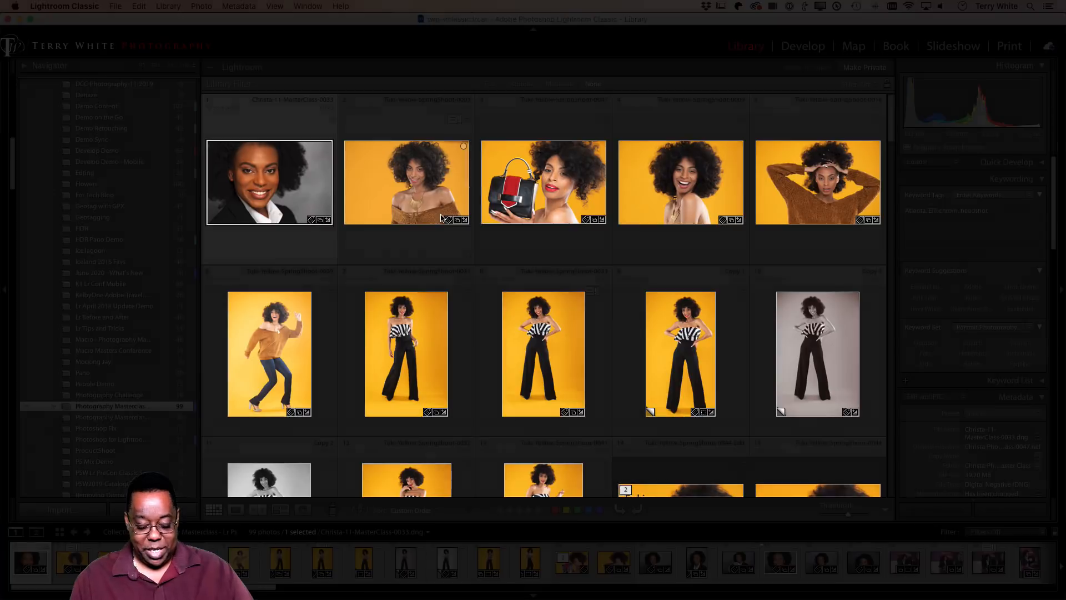
key("l")
key("l")
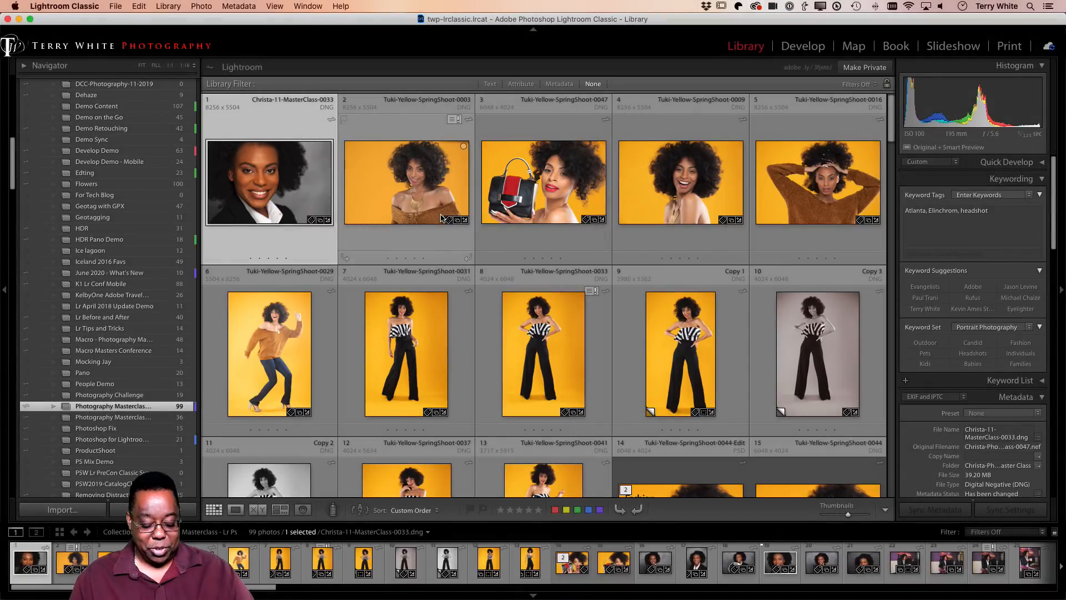
key("f")
key("f")
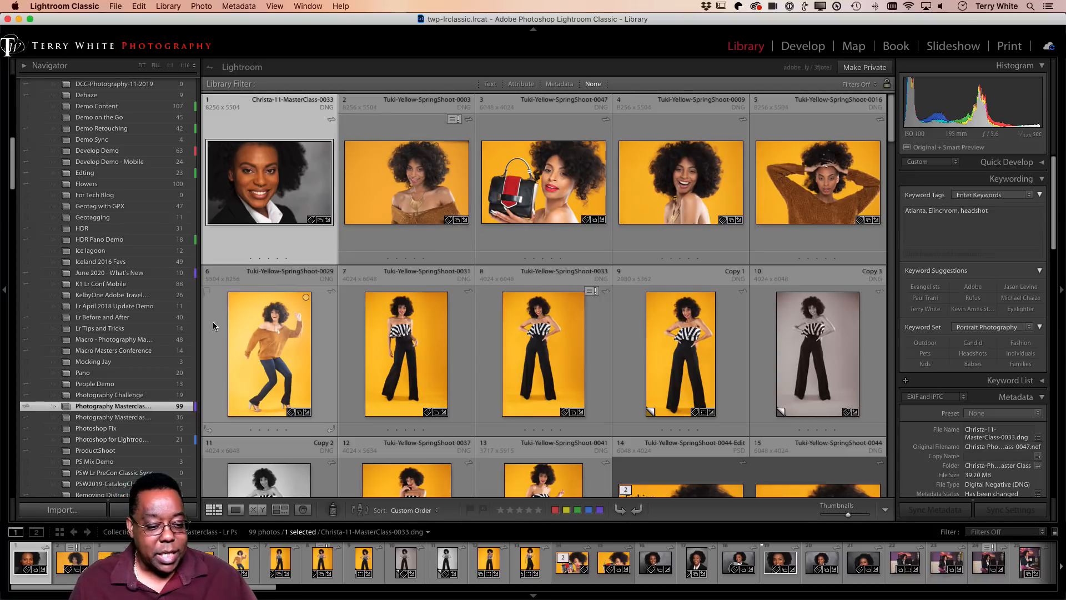
Open the Macro Masters Conference collection
left_click(134, 354)
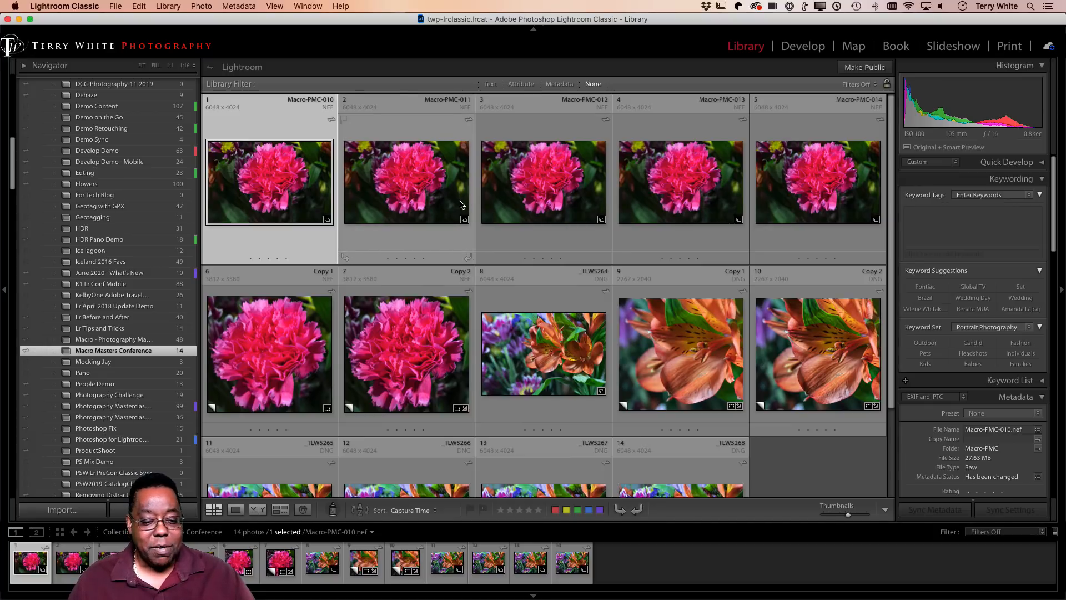
Open the Macro - Photography Masterclass collection and select the photos Macro-PMC-001 through Macro-PMC-005
left_click(118, 340)
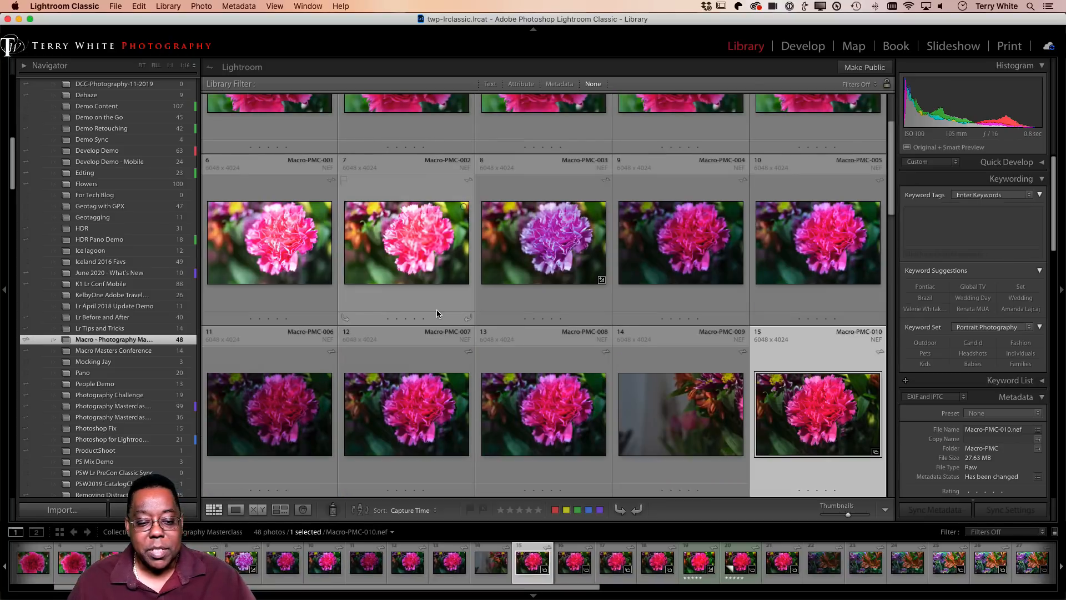
scroll(442, 287, "up", 2)
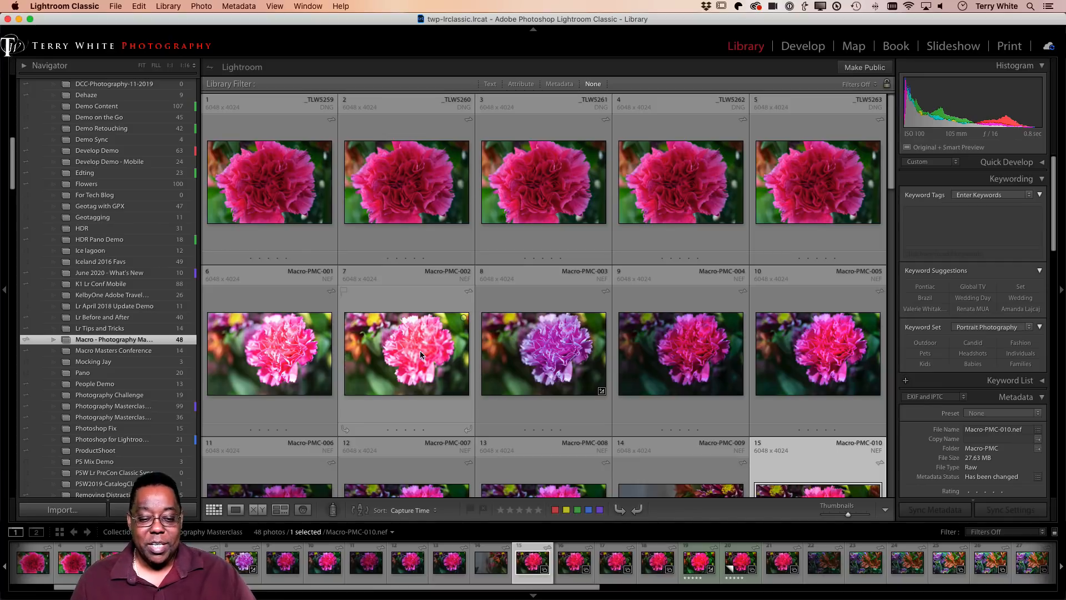
left_click(283, 313)
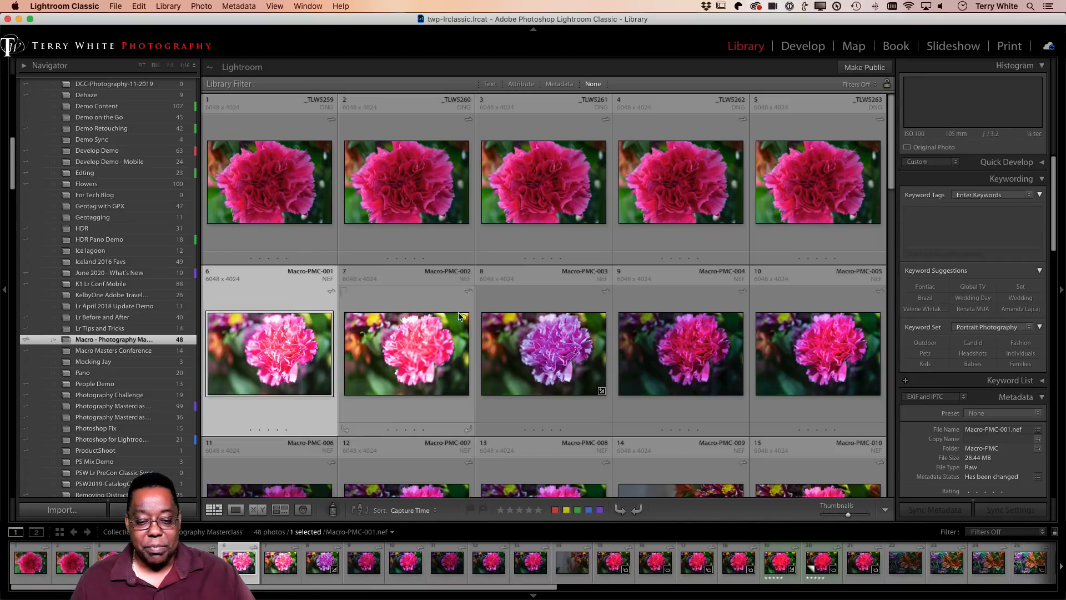
scroll(680, 342, "down", 3)
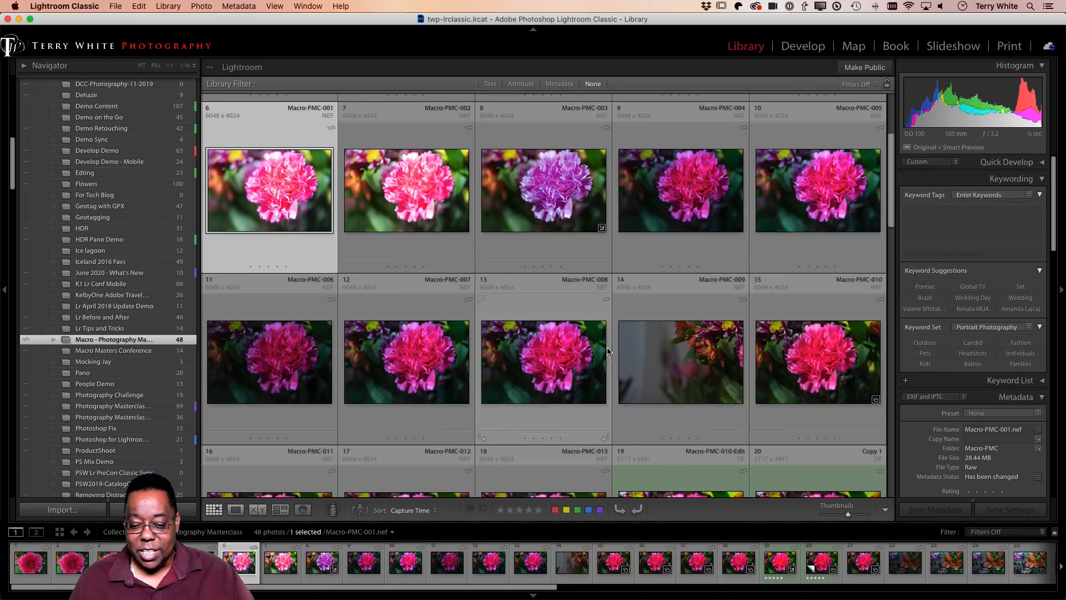
left_click(792, 183, "shift")
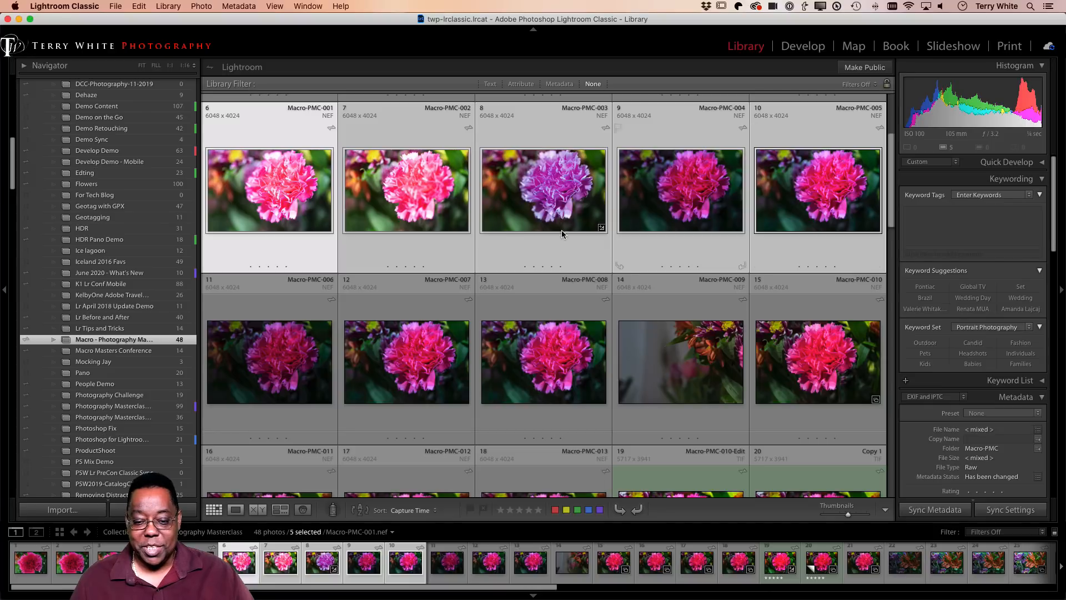
Convert the selected raw photos to DNG with the dng extension, a Medium Size JPEG preview and fast load data, deleting the originals
left_click(167, 6)
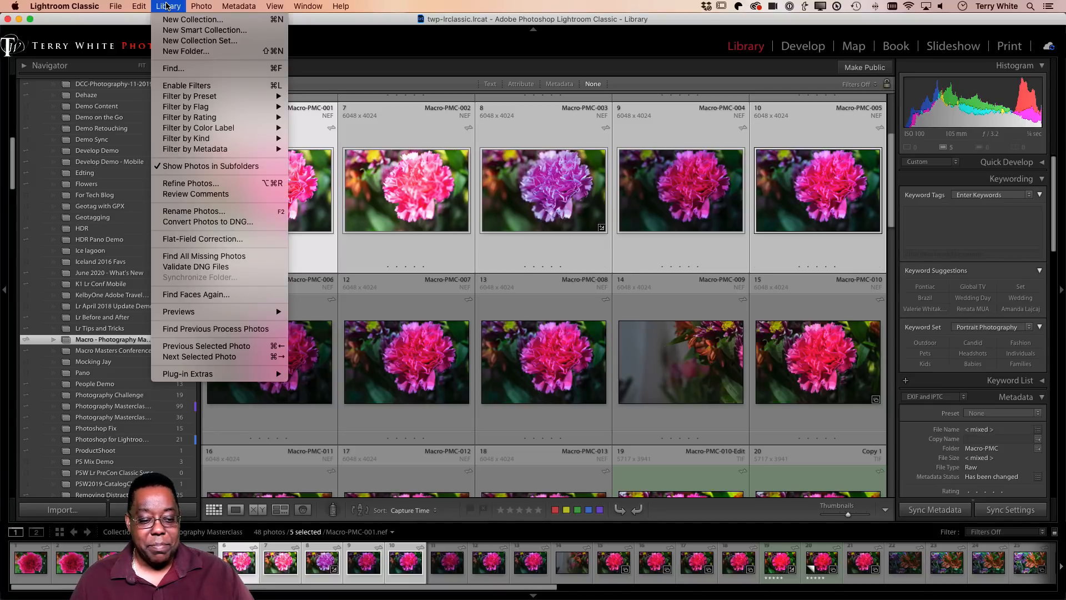
left_click(247, 222)
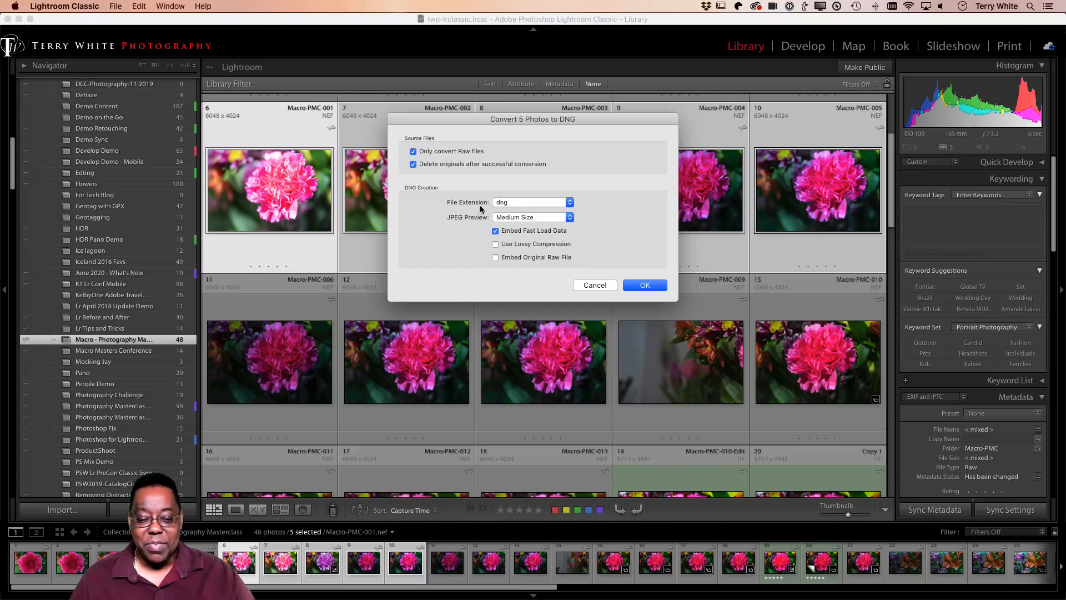
left_click(512, 201)
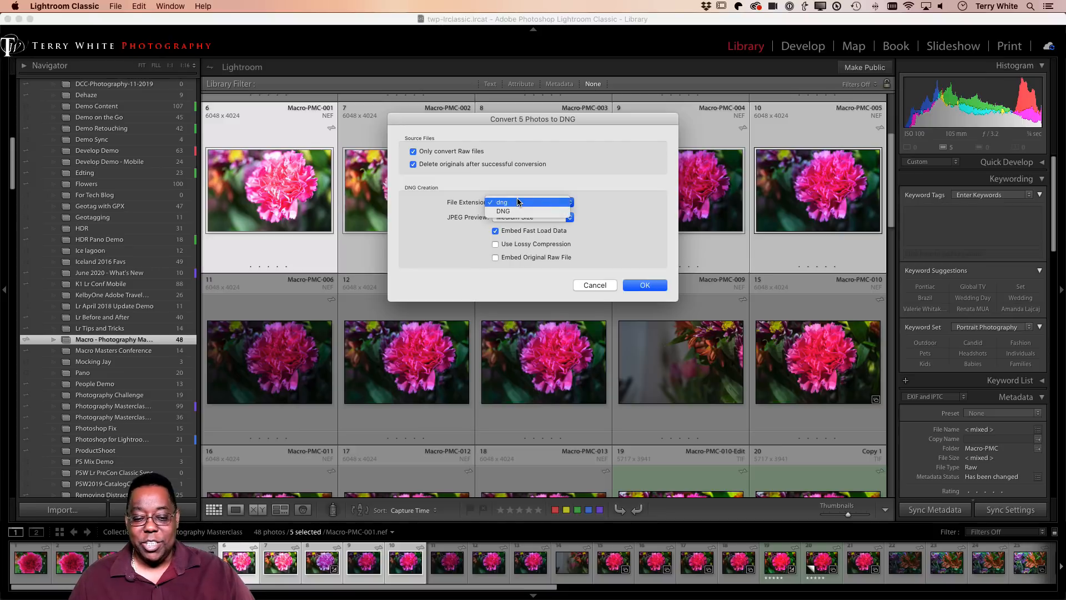
left_click(532, 168)
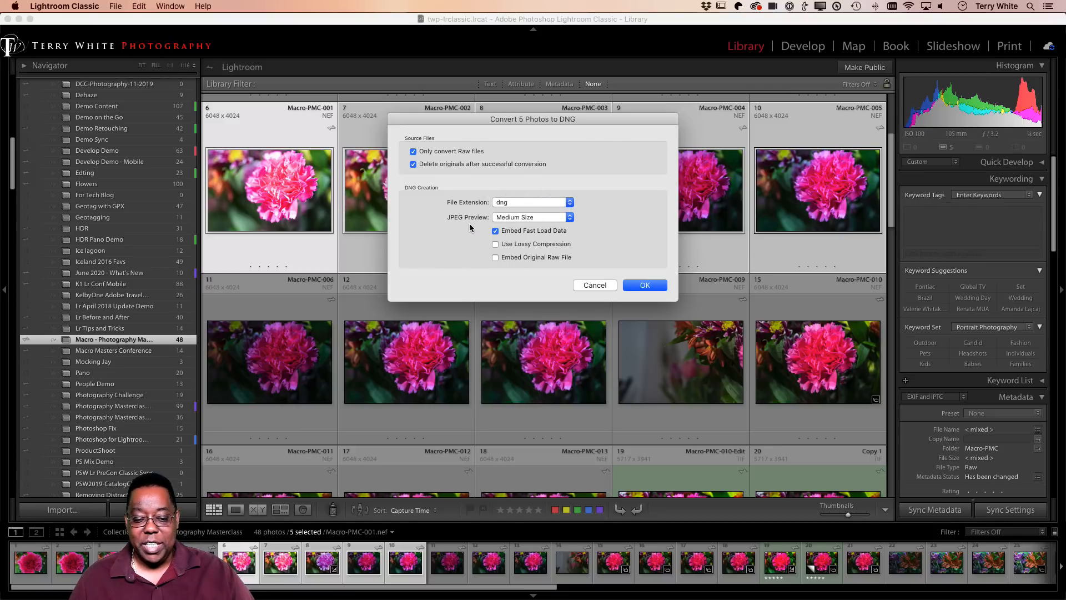
left_click(539, 220)
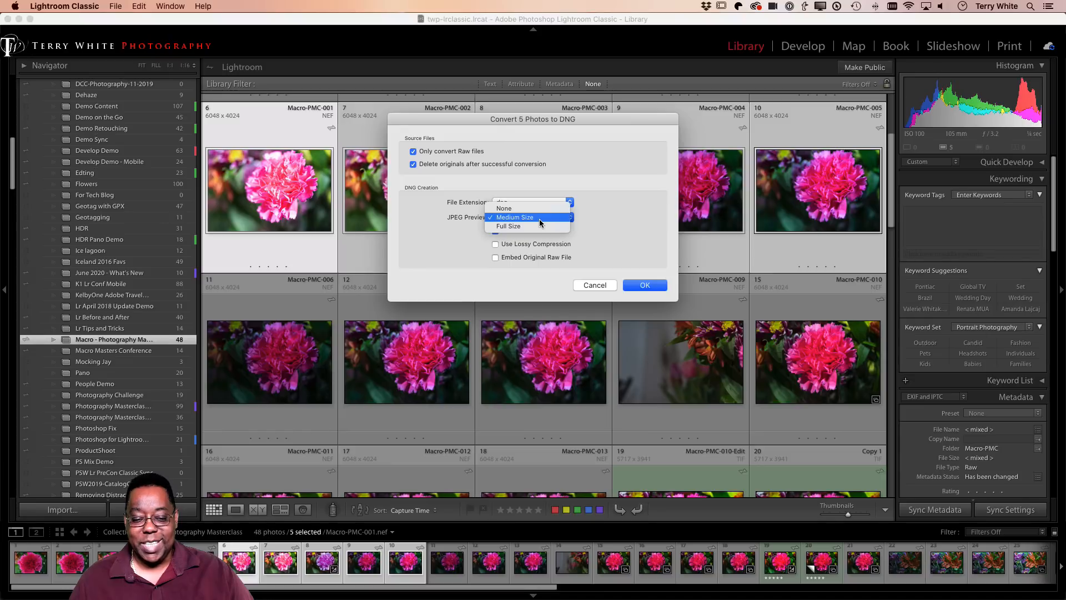
left_click(558, 178)
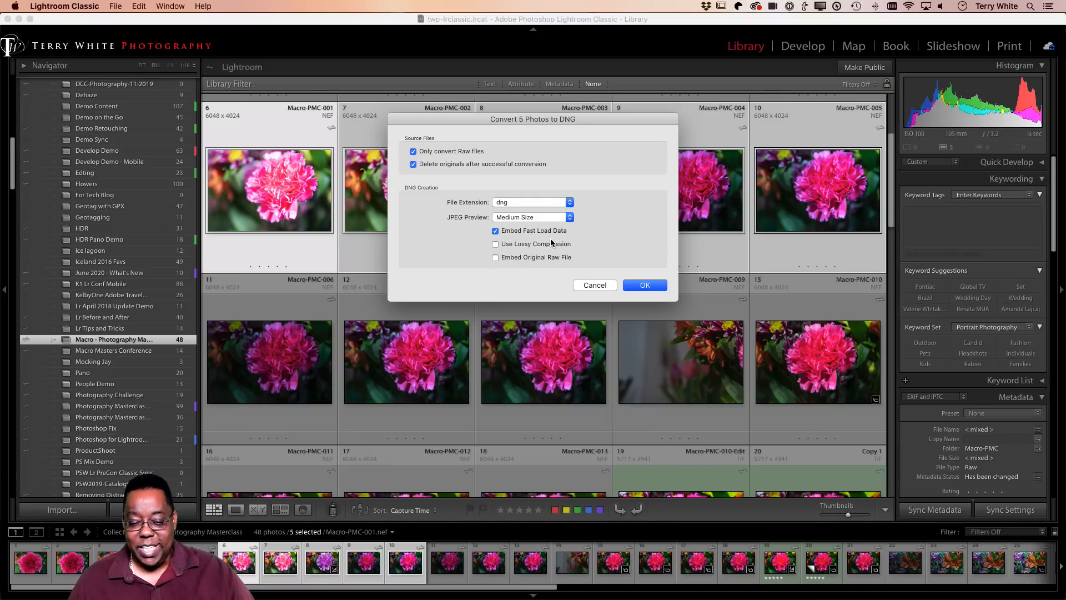
mouse_move(551, 243)
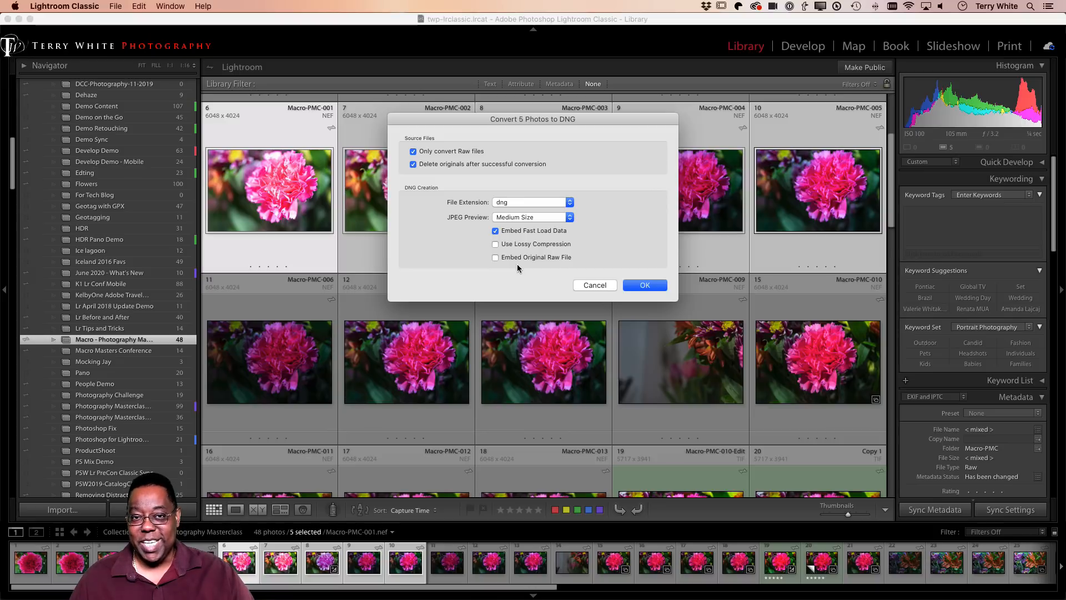
left_click(644, 285)
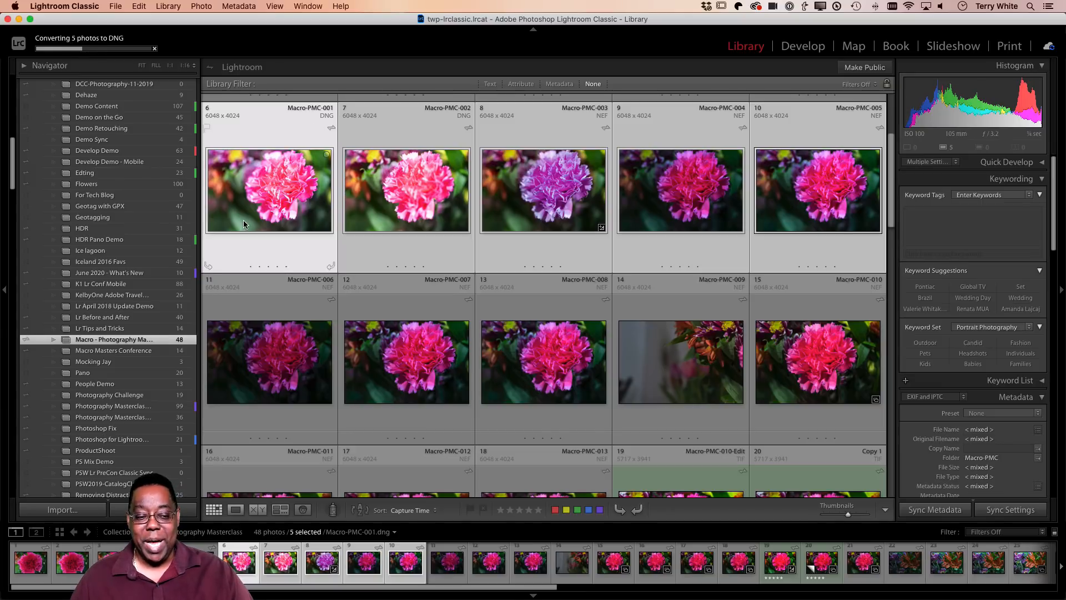
Reselect the five converted photos, Macro-PMC-001 through Macro-PMC-005, and build smart previews for them
left_click(293, 356)
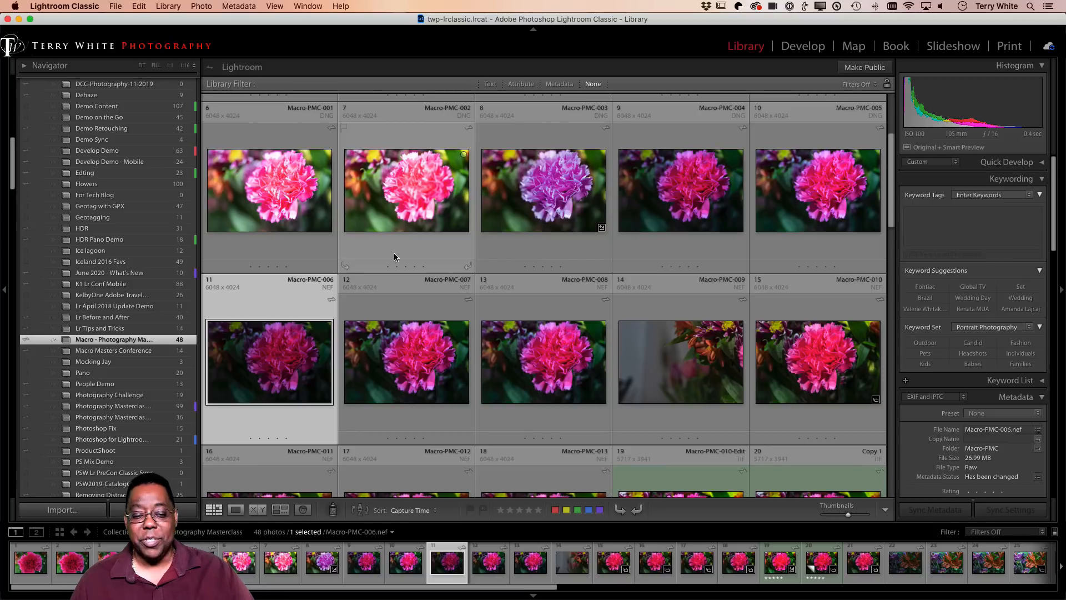
left_click(311, 220)
left_click(798, 222, "shift")
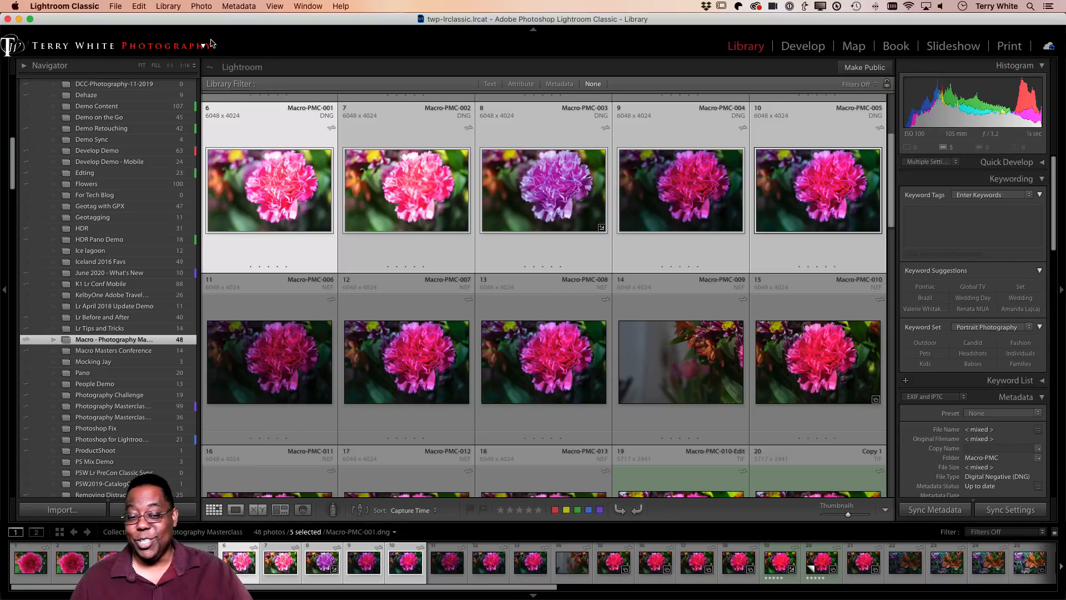
left_click(172, 7)
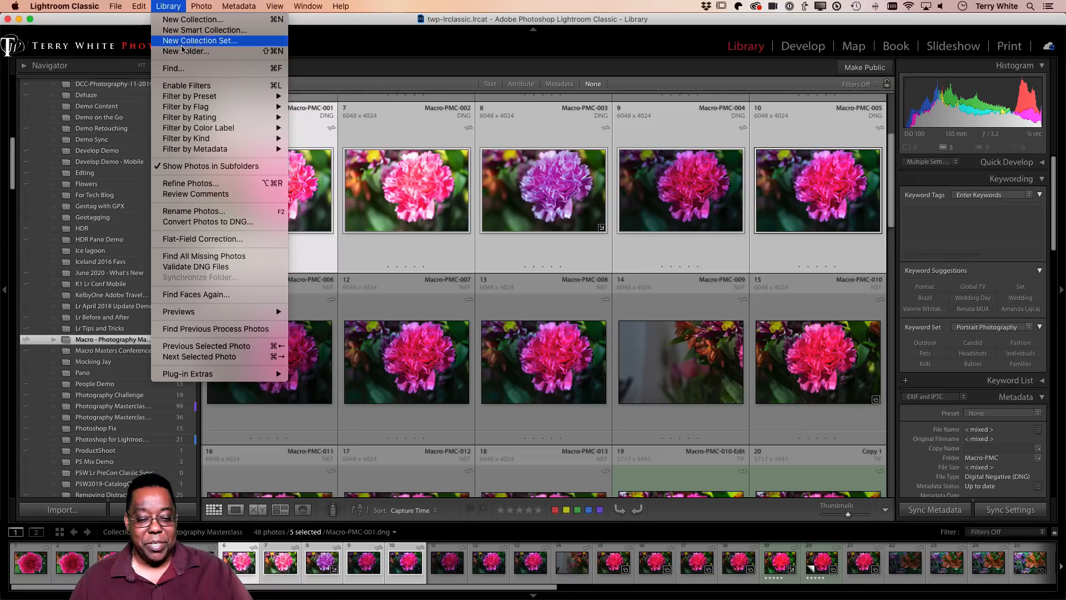
mouse_move(223, 316)
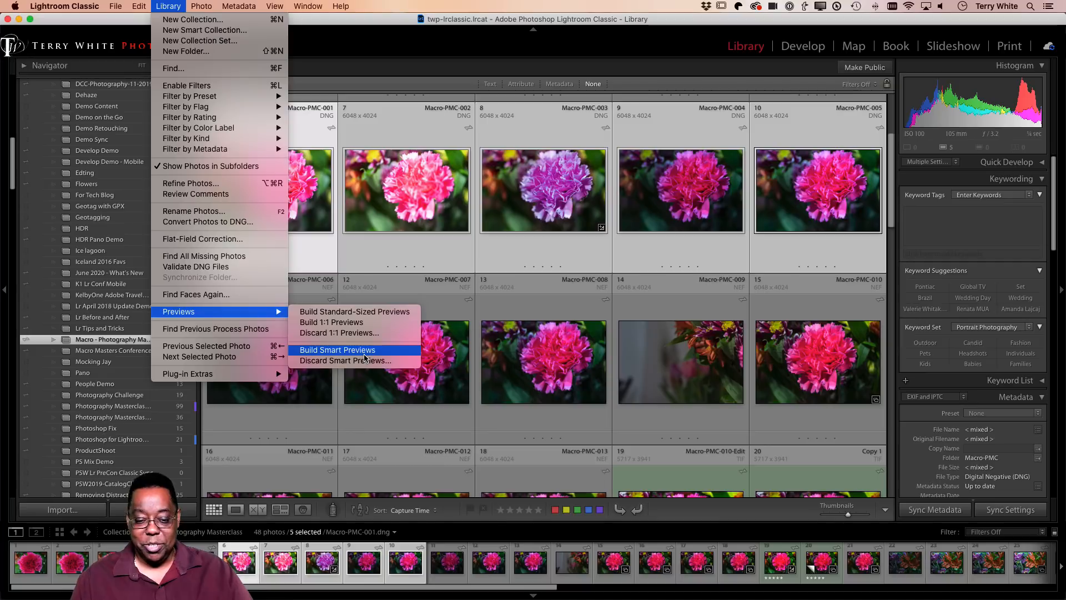
left_click(364, 351)
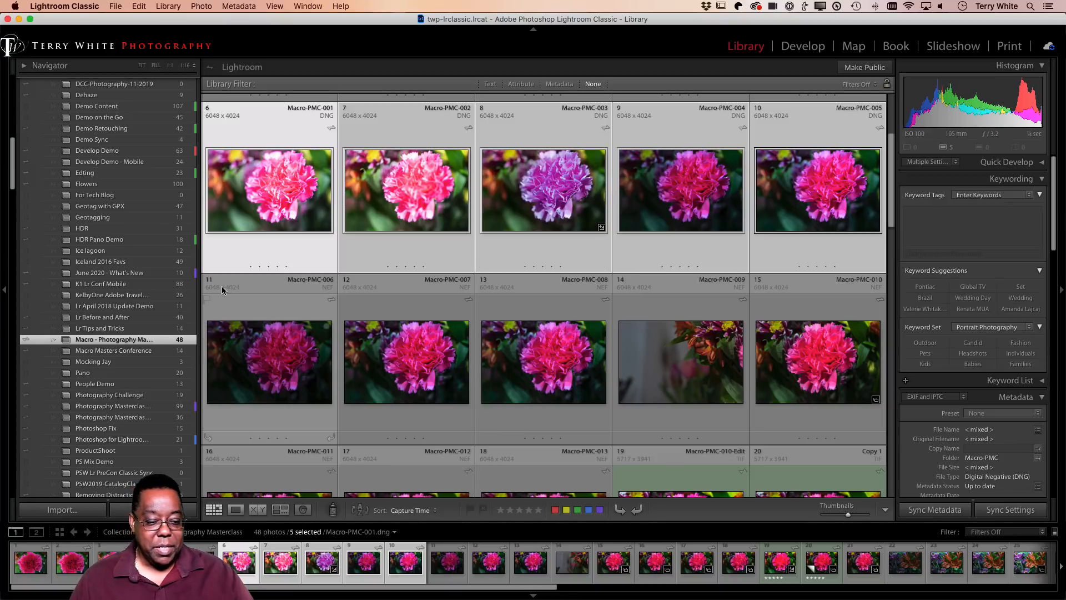
Look through the collections list, then filter the collections by "iceland"
scroll(136, 252, "up", 15)
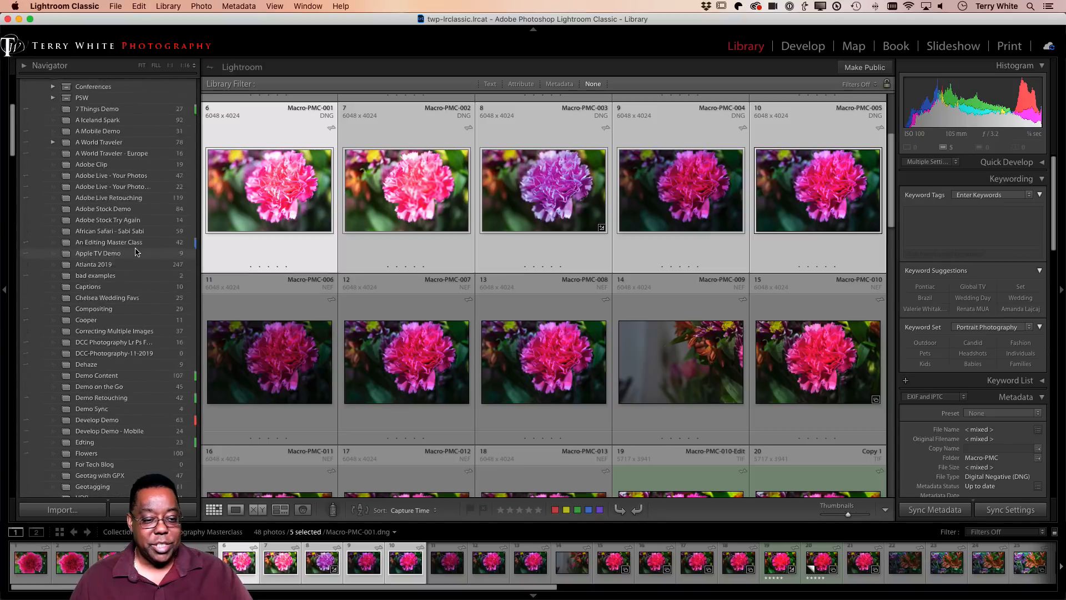
scroll(137, 255, "down", 8)
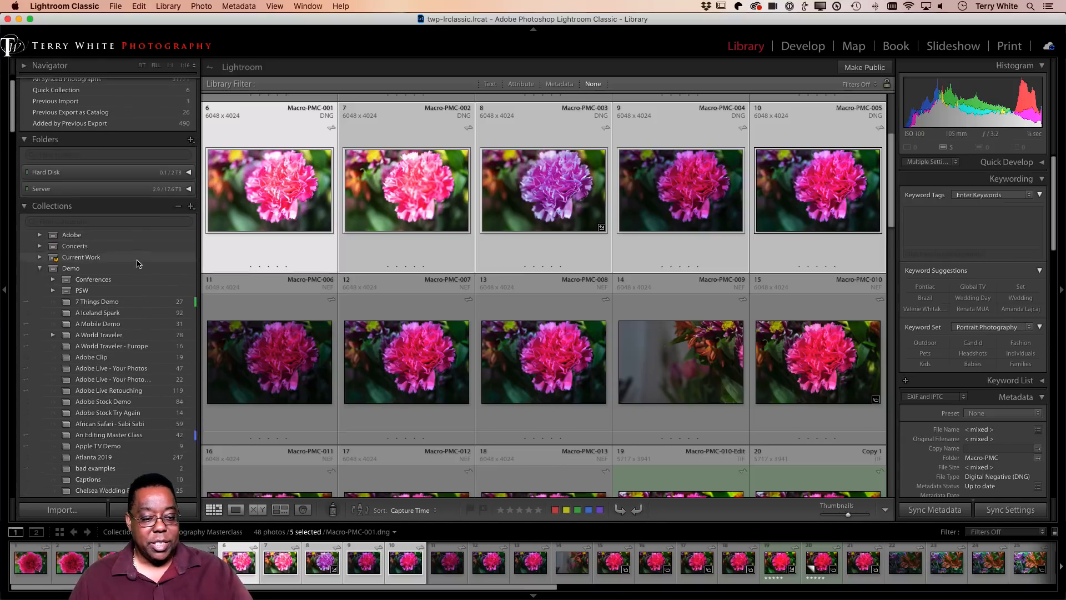
scroll(137, 263, "down", 20)
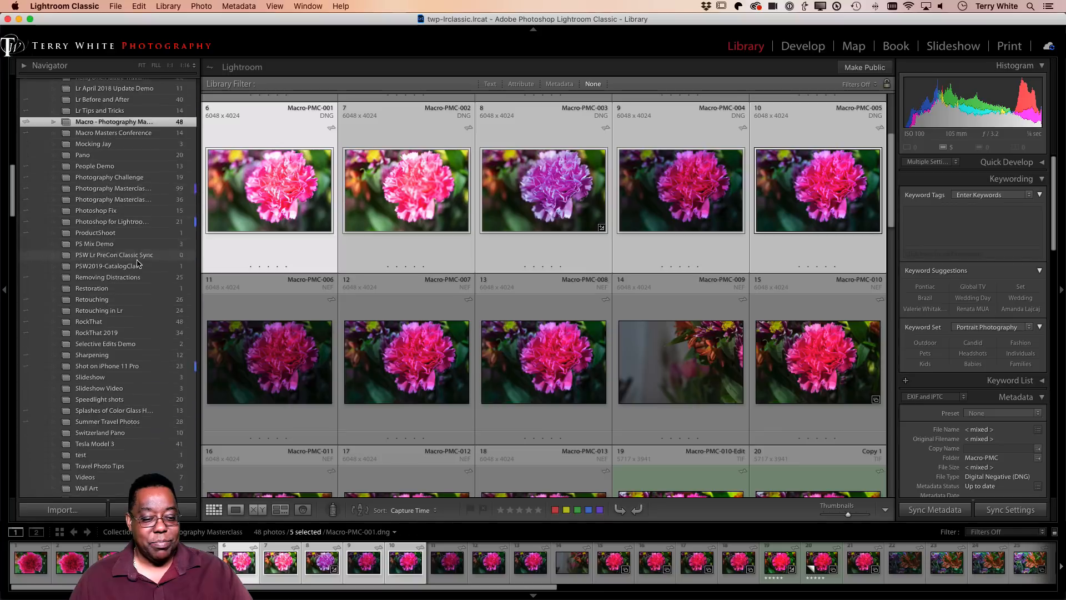
scroll(138, 263, "down", 20)
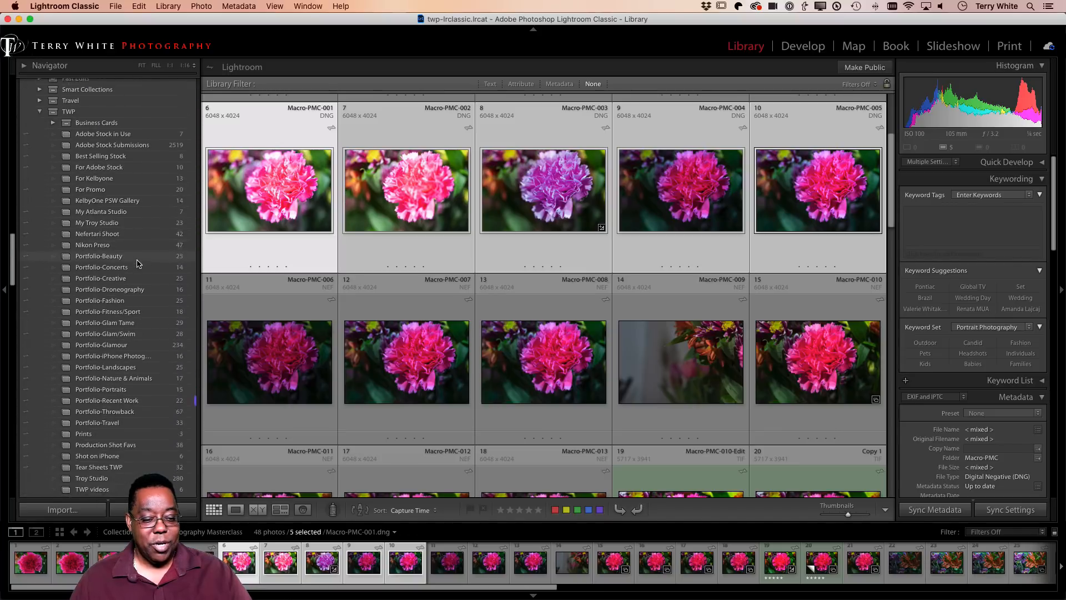
scroll(137, 263, "up", 15)
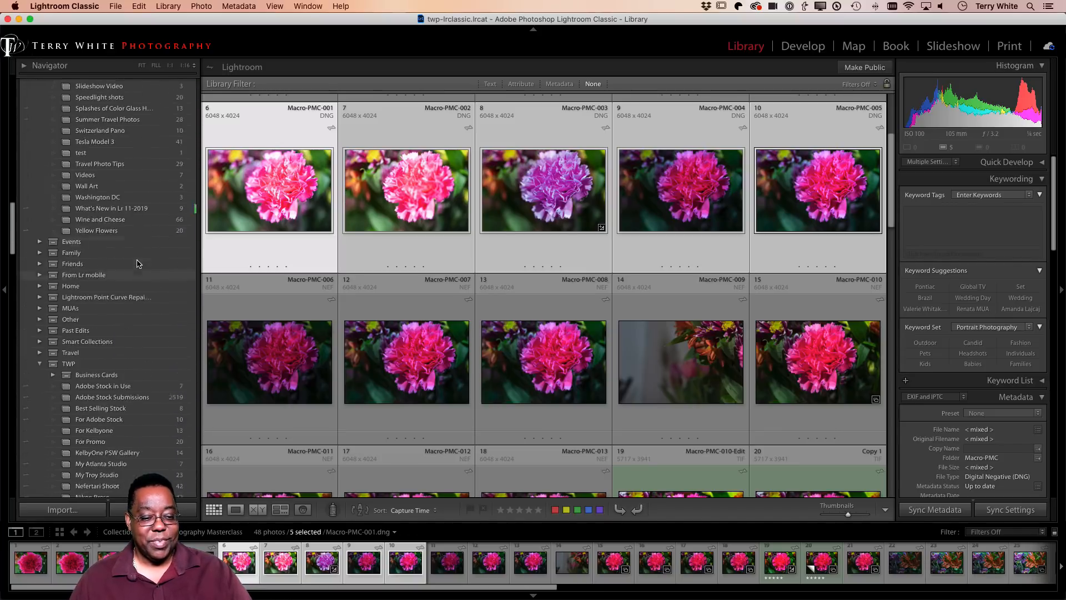
scroll(138, 263, "up", 20)
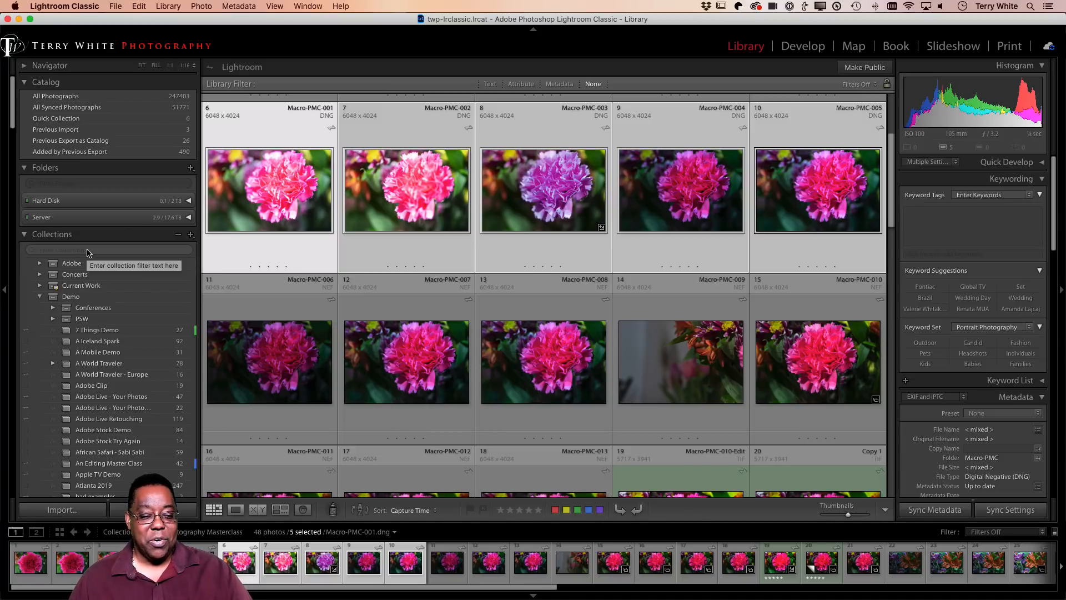
key("alt")
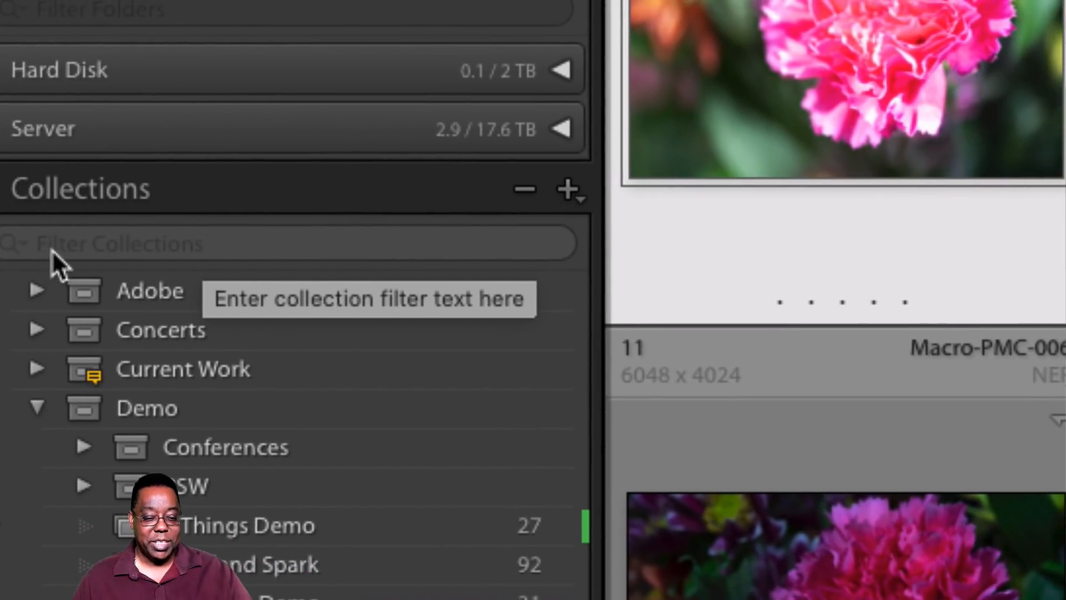
left_click(52, 249)
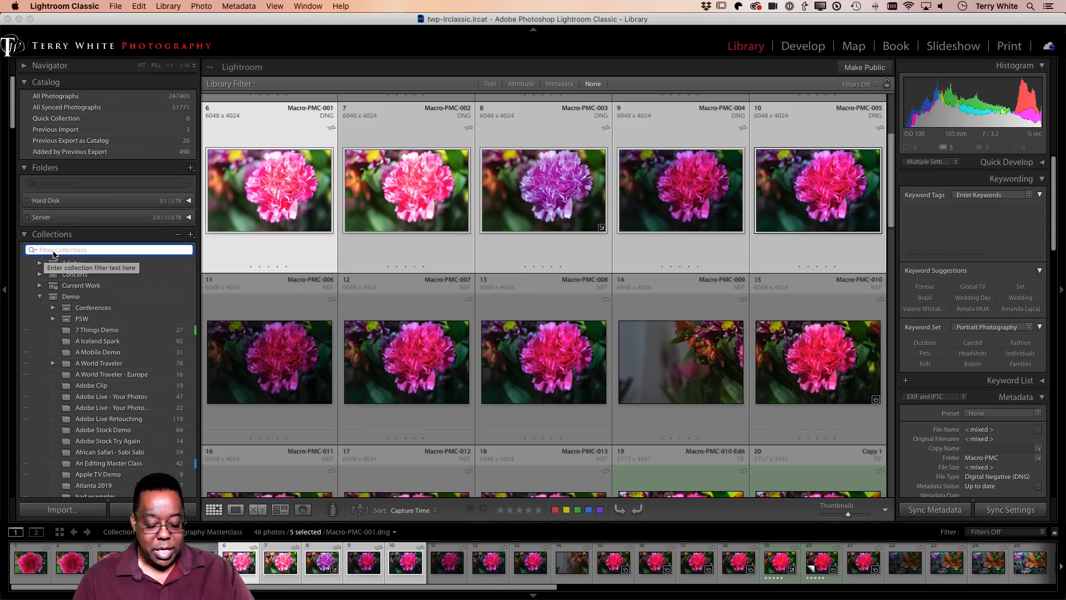
type("iceland")
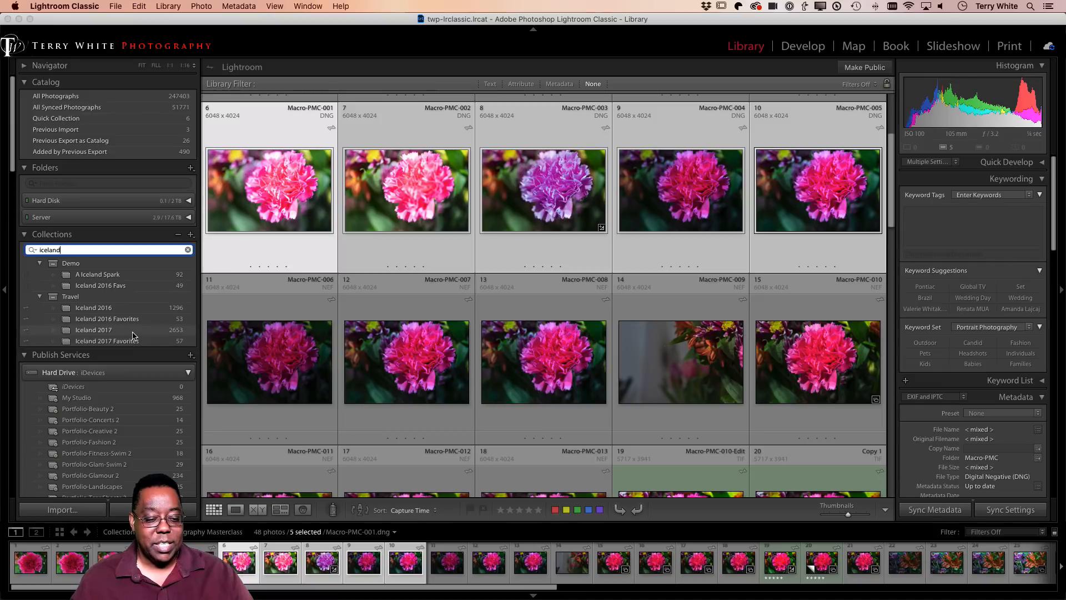
Open the Iceland 2016 collection in the Travel set and browse its thumbnails as far as the waterfall photos
left_click(136, 308)
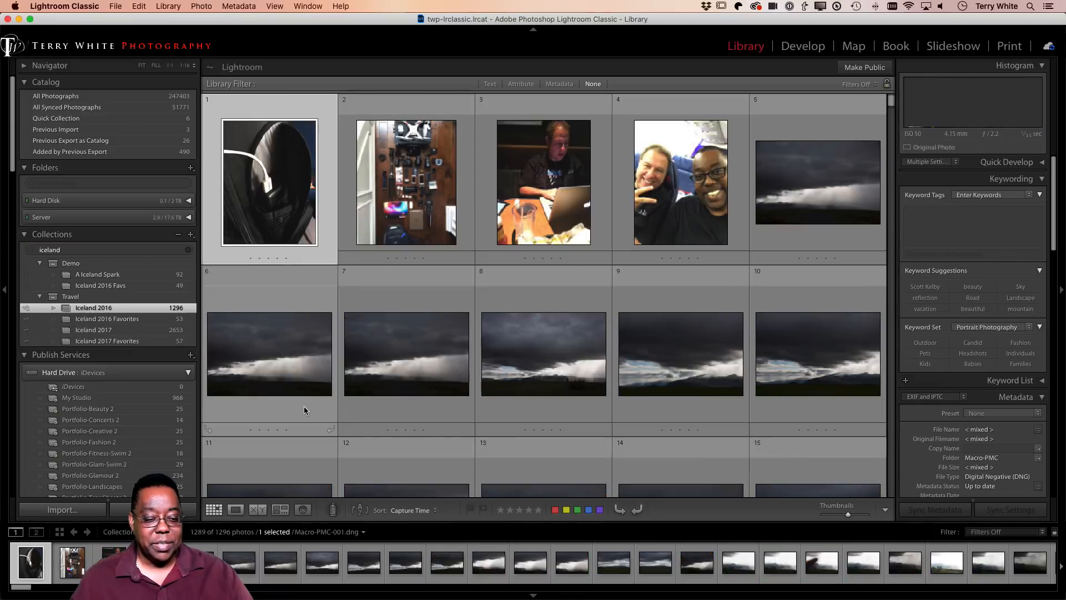
scroll(577, 341, "down", 5)
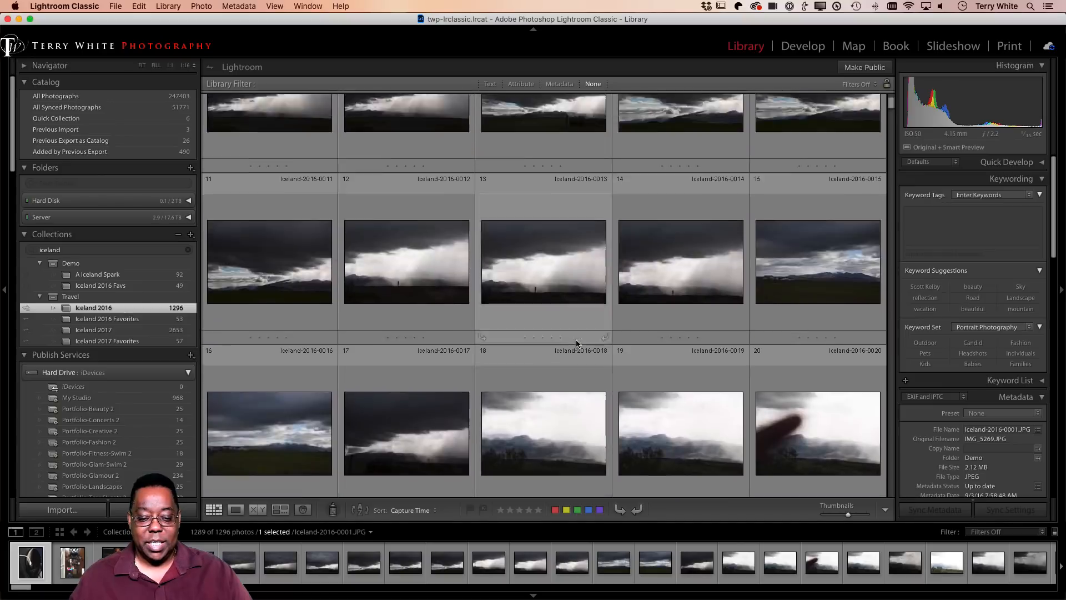
scroll(576, 344, "up", 5)
scroll(577, 343, "down", 20)
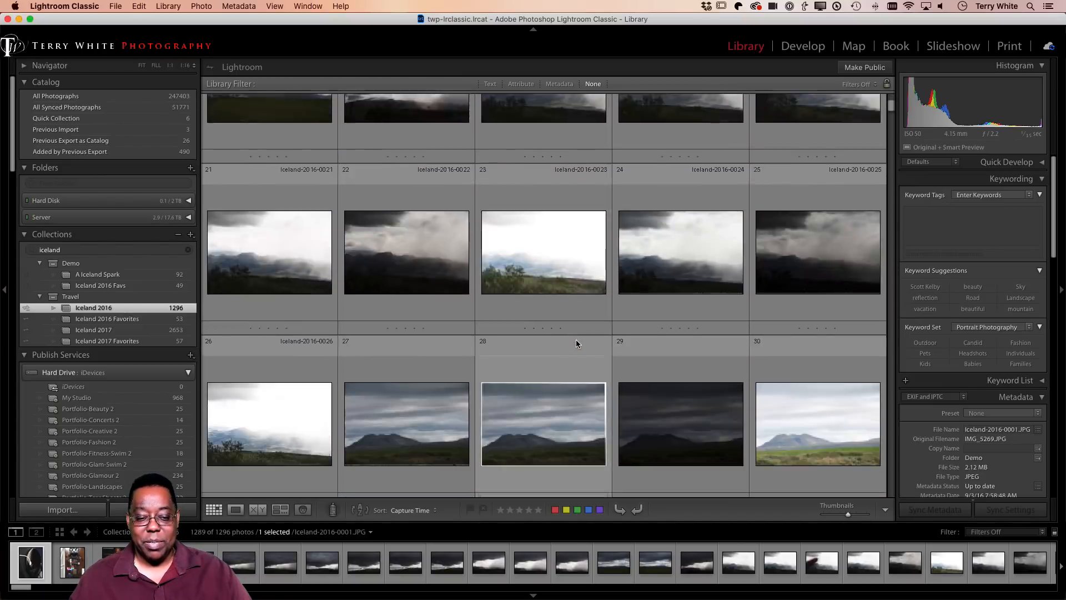
scroll(575, 339, "down", 10)
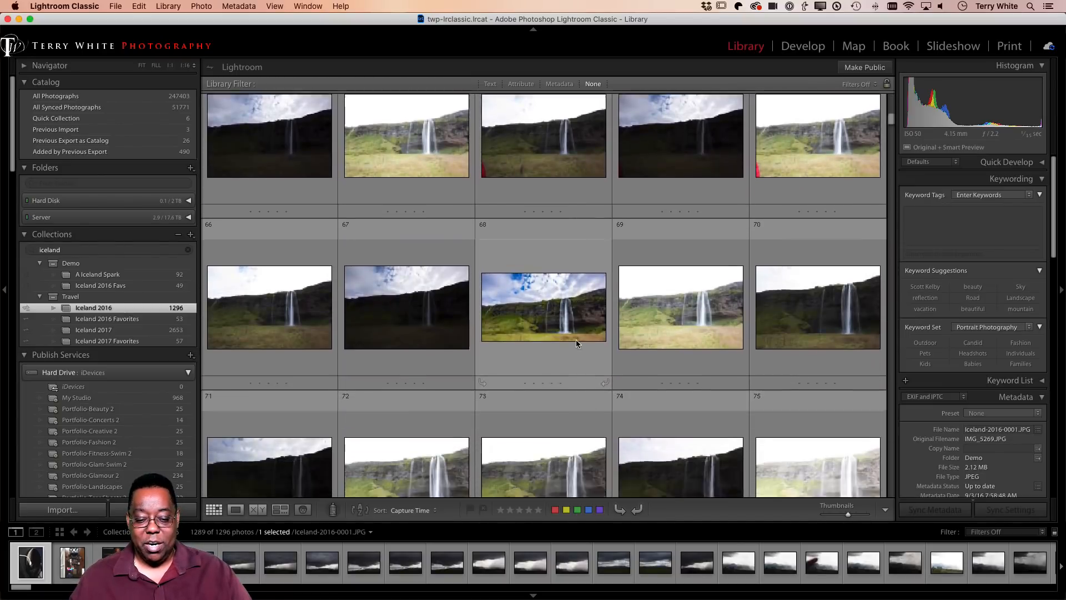
scroll(558, 334, "down", 1)
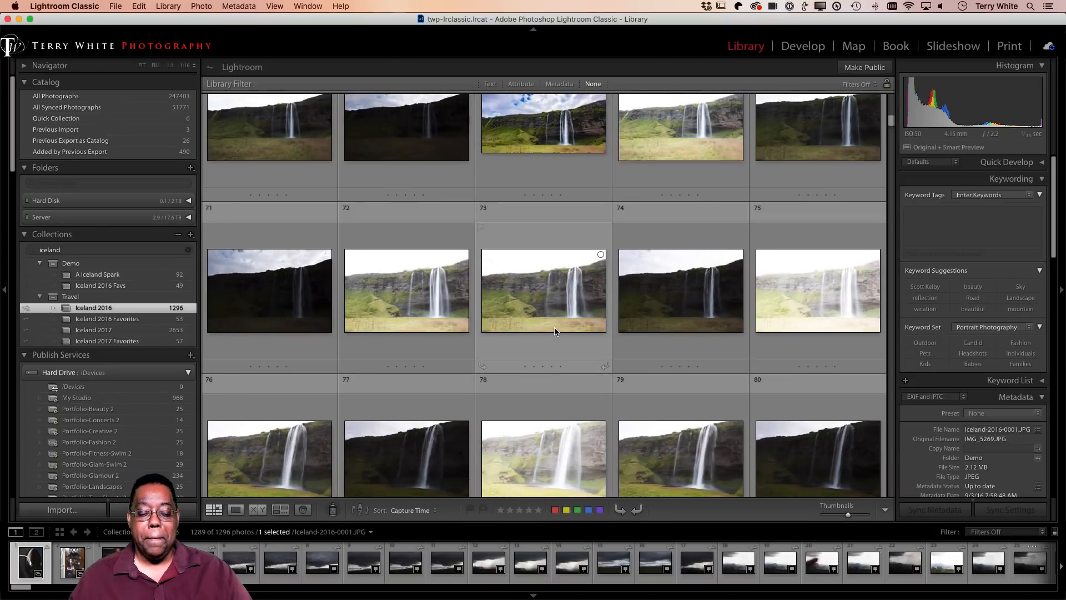
Show the metadata filter for the Iceland 2016 photos and set its camera criterion to all cameras
key("j")
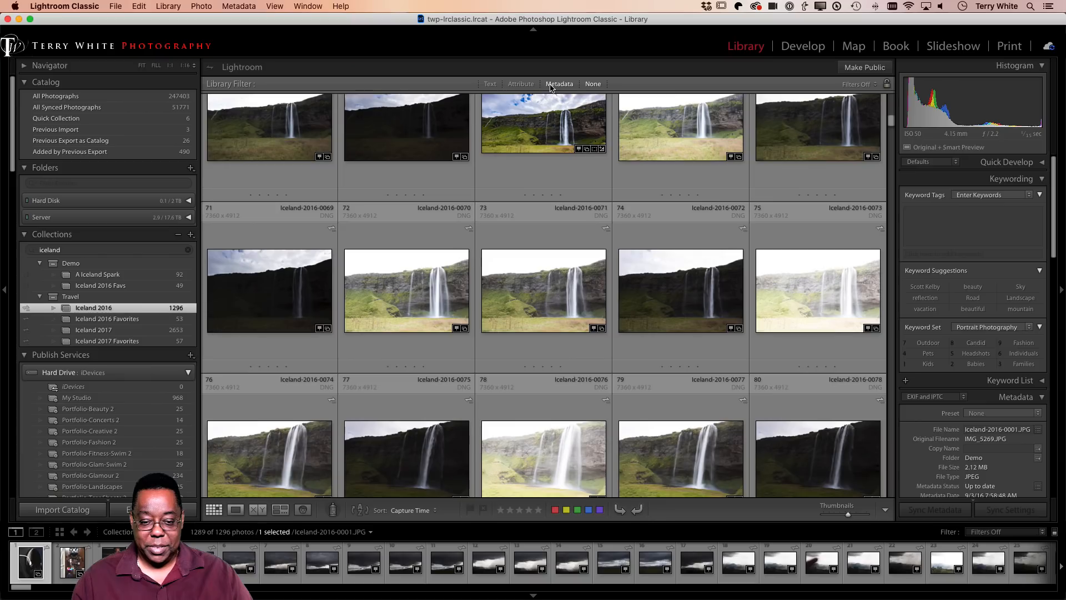
left_click(551, 85)
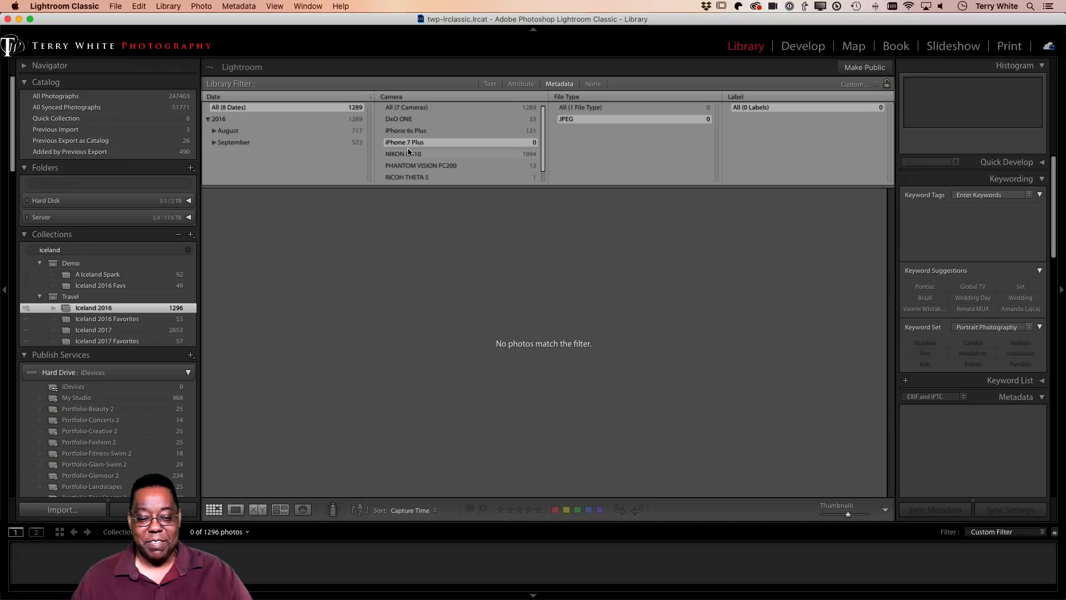
left_click(416, 109)
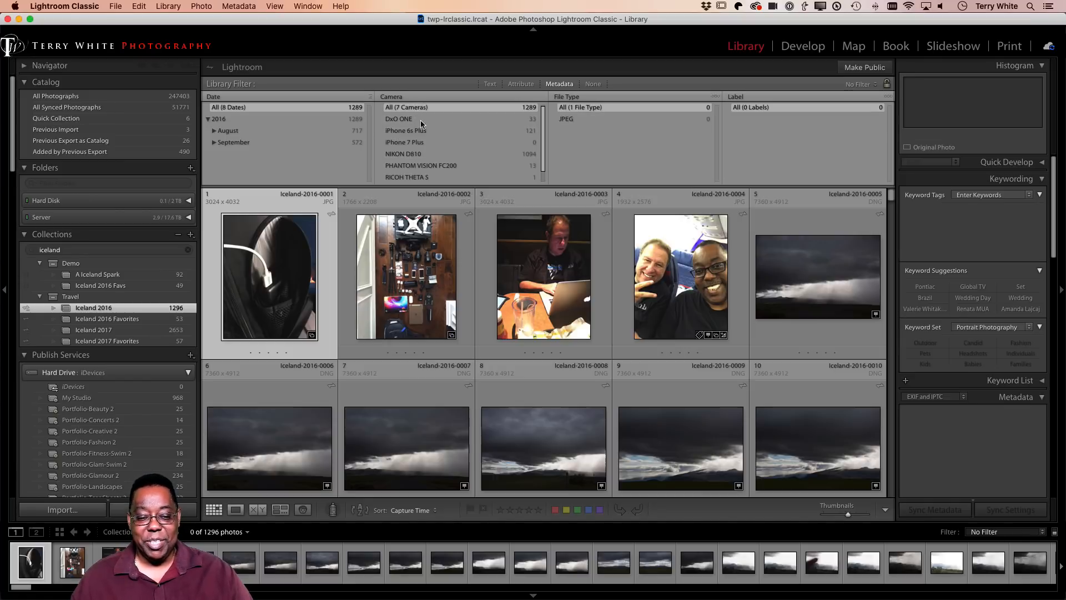
Replace the label criterion in the metadata filter with Lens and show only the 14.0-24.0 mm f/2.8 photos
scroll(543, 251, "down", 15)
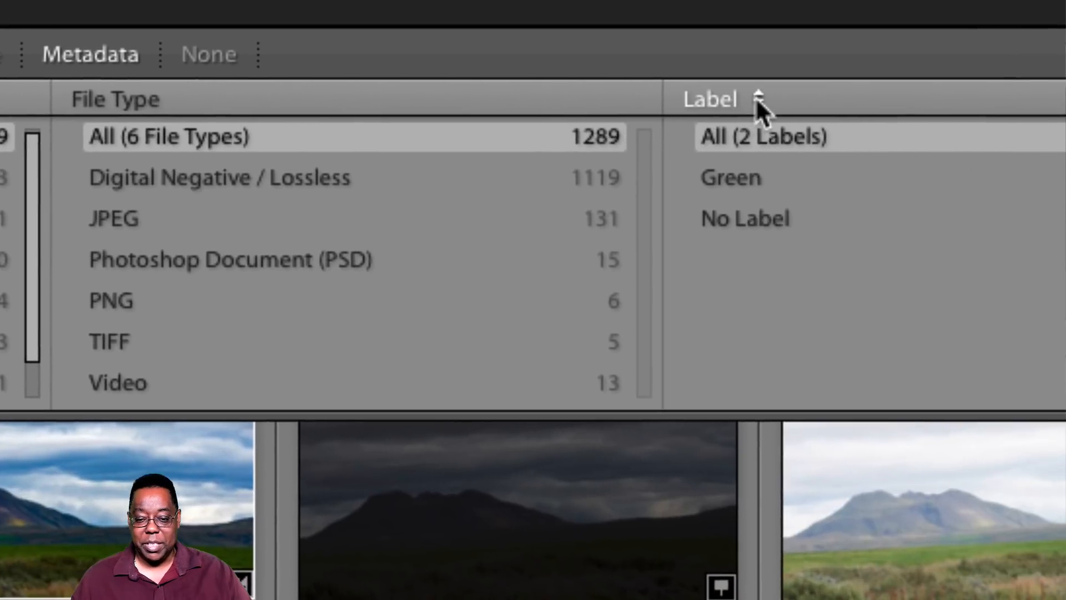
left_click(859, 86)
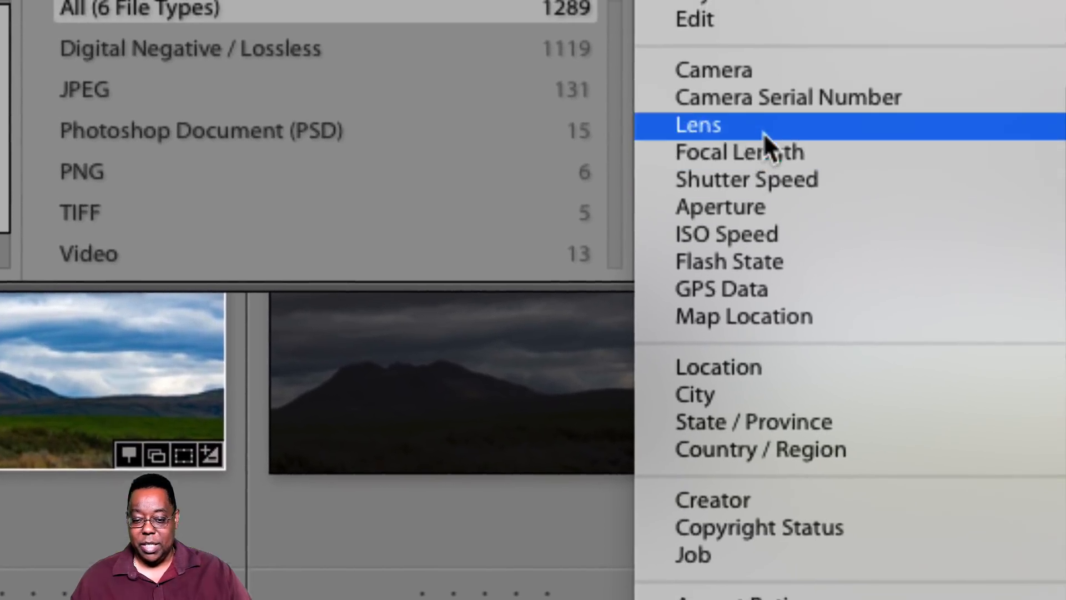
left_click(786, 235)
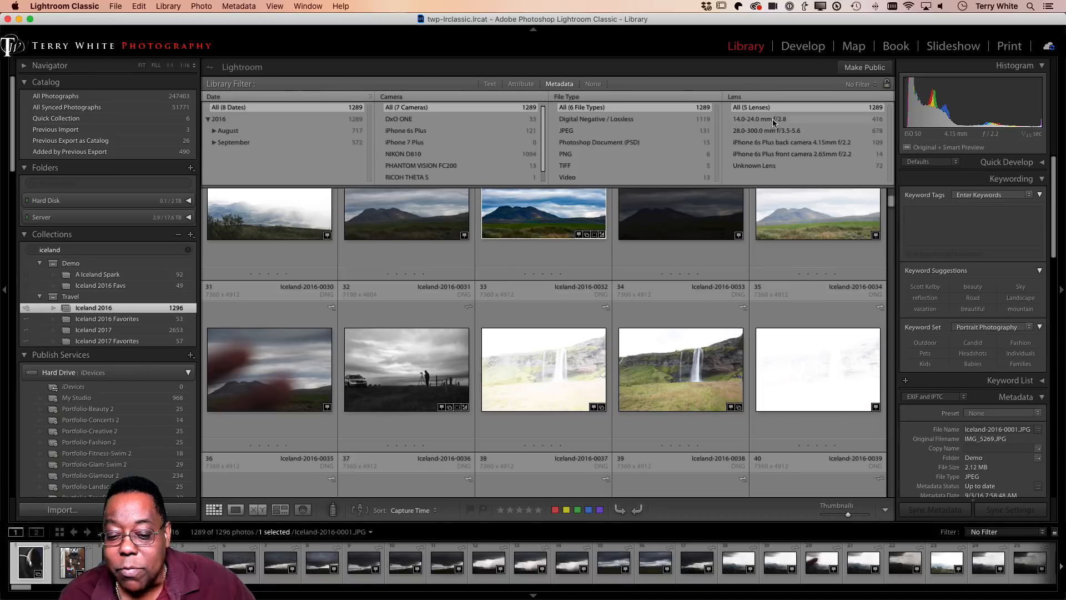
left_click(774, 120)
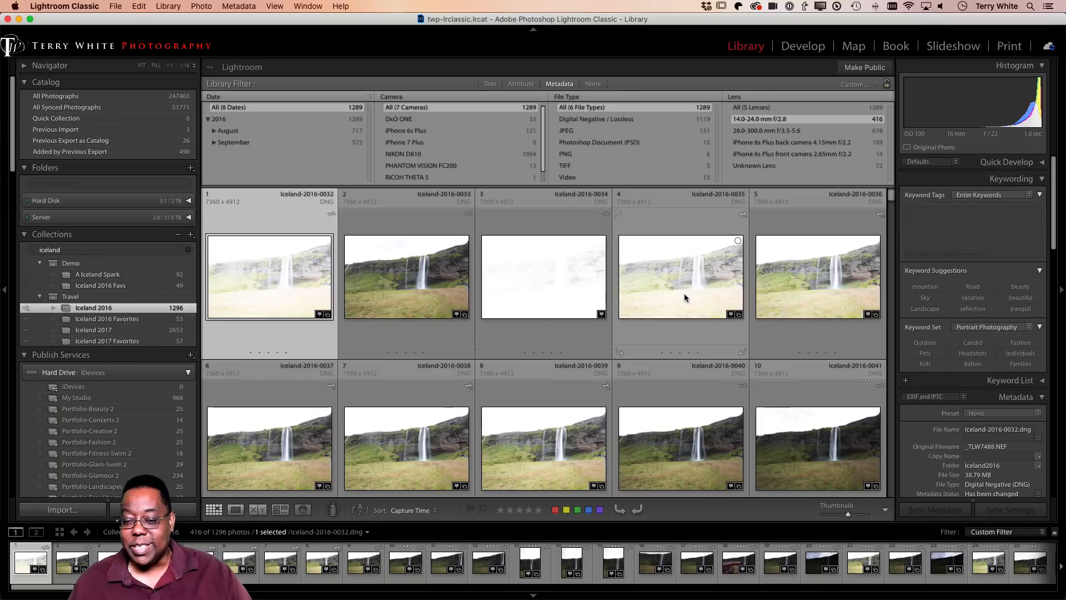
scroll(684, 291, "down", 10)
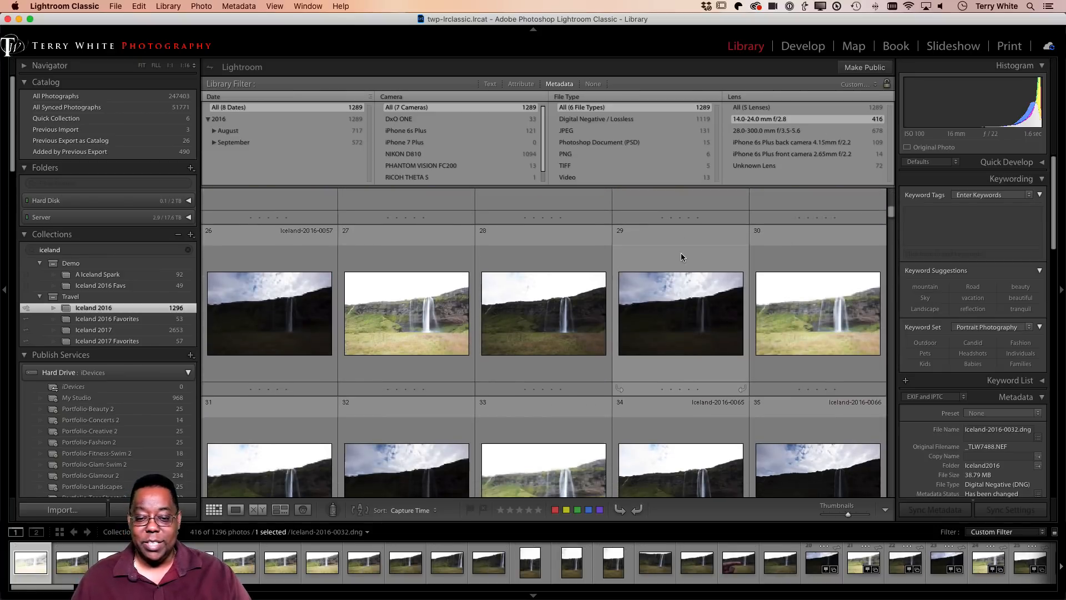
Filter the Iceland 2016 photos by the PHANTOM VISION FC200 camera and browse the matching drone shots
left_click(494, 166)
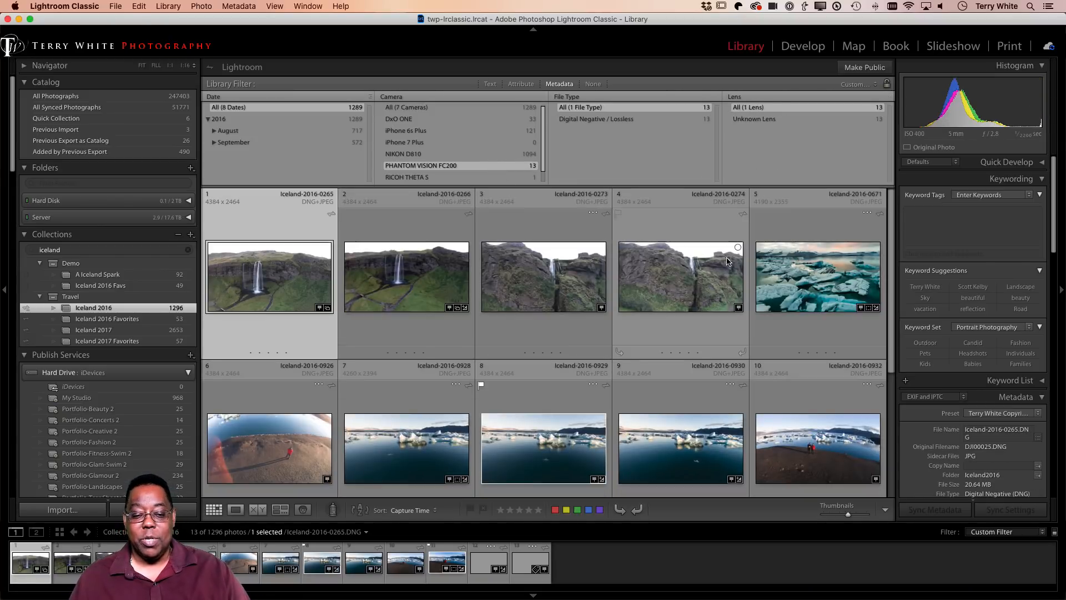
scroll(701, 275, "down", 2)
scroll(701, 279, "down", 2)
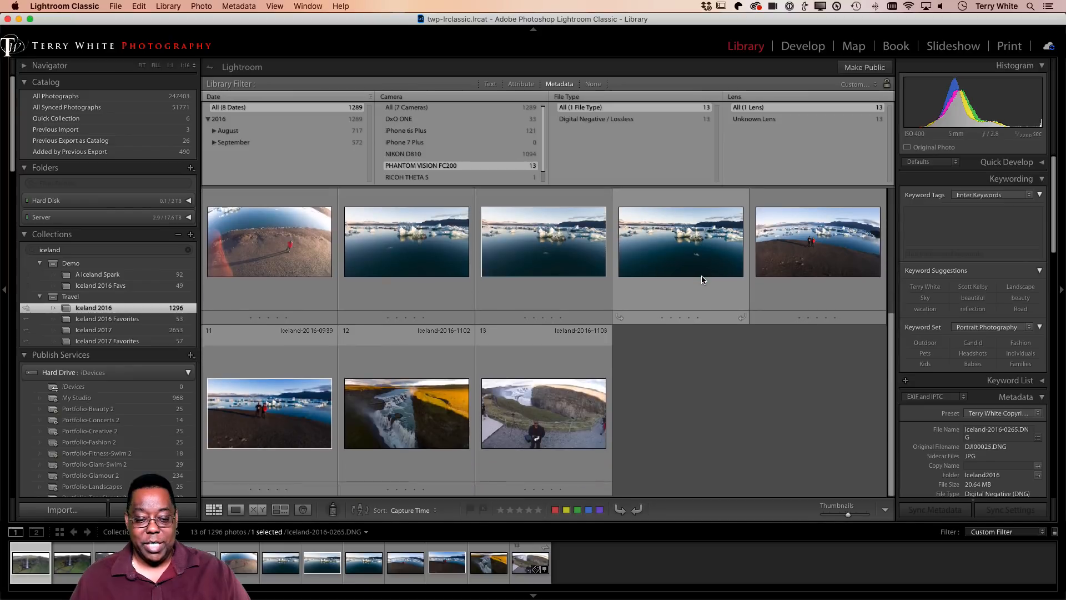
scroll(701, 279, "up", 5)
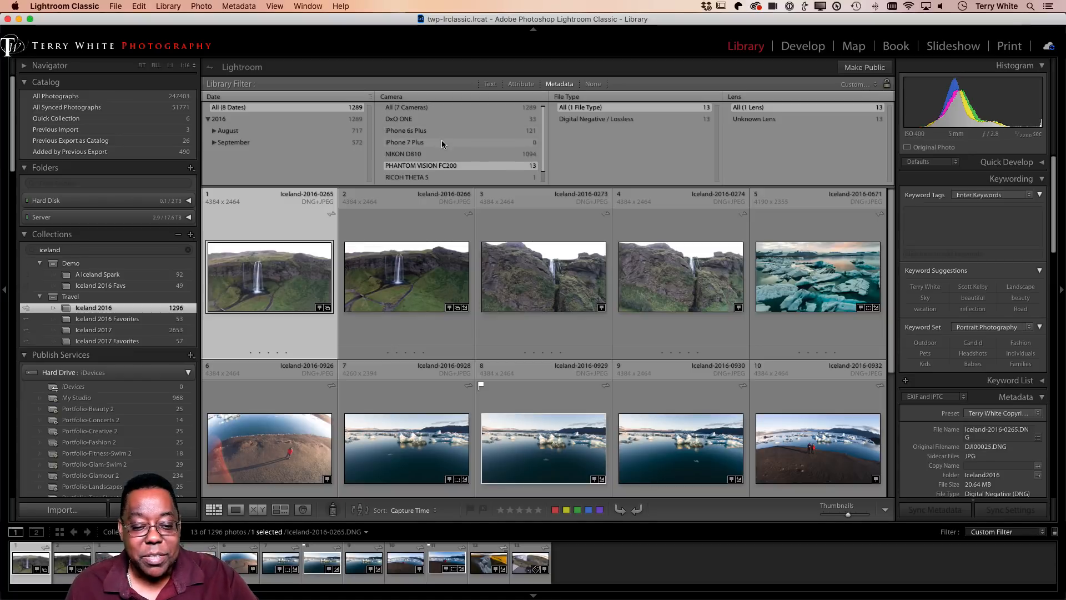
Narrow the photos to the NIKON D810 camera and the Photoshop Document (PSD) file type, and browse the matches
scroll(425, 145, "down", 1)
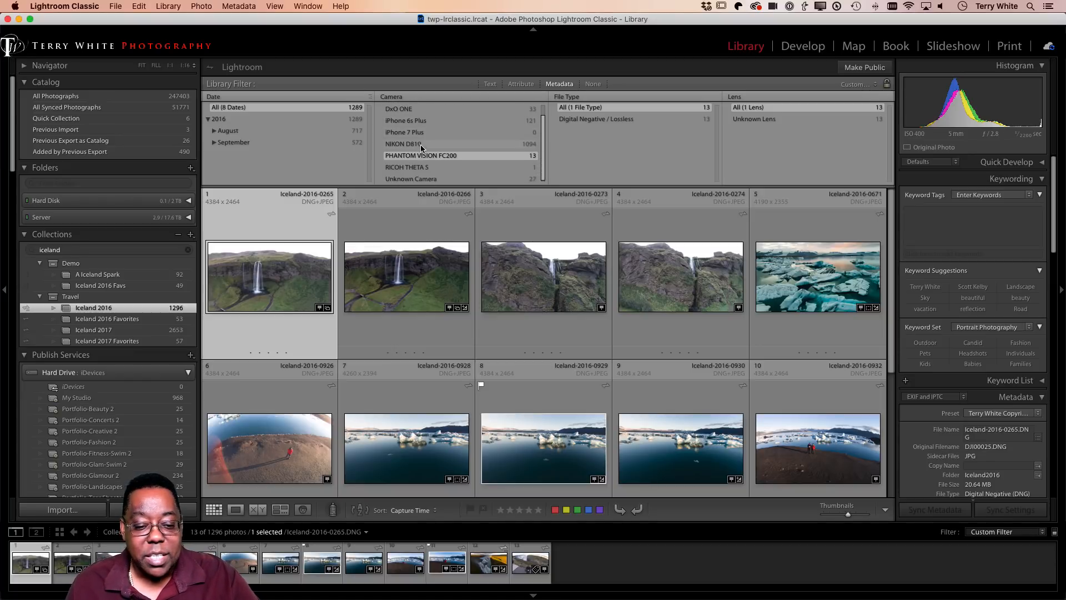
left_click(422, 146)
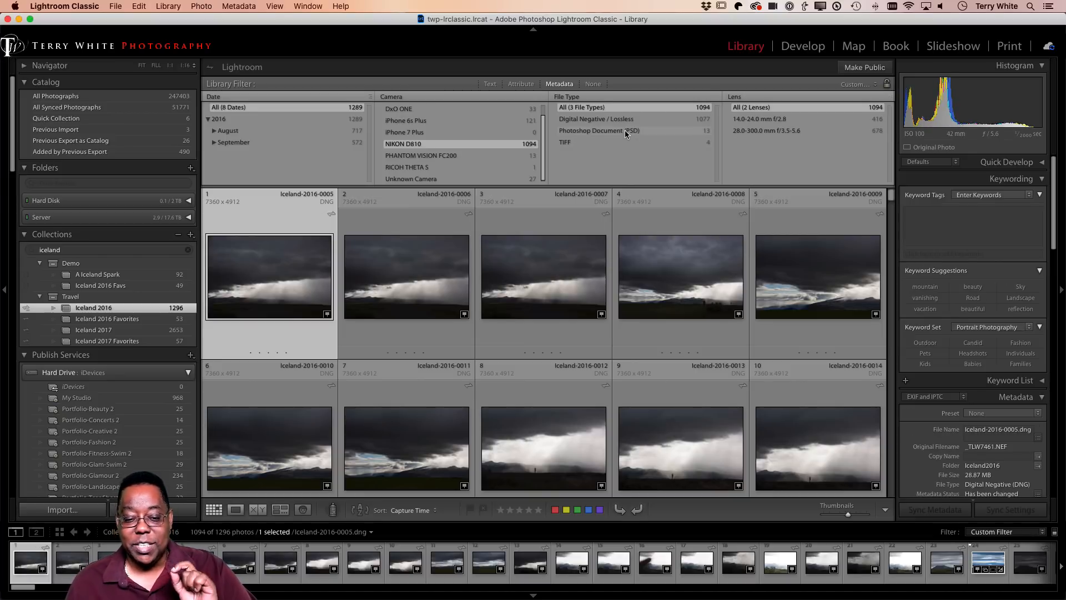
left_click(625, 130)
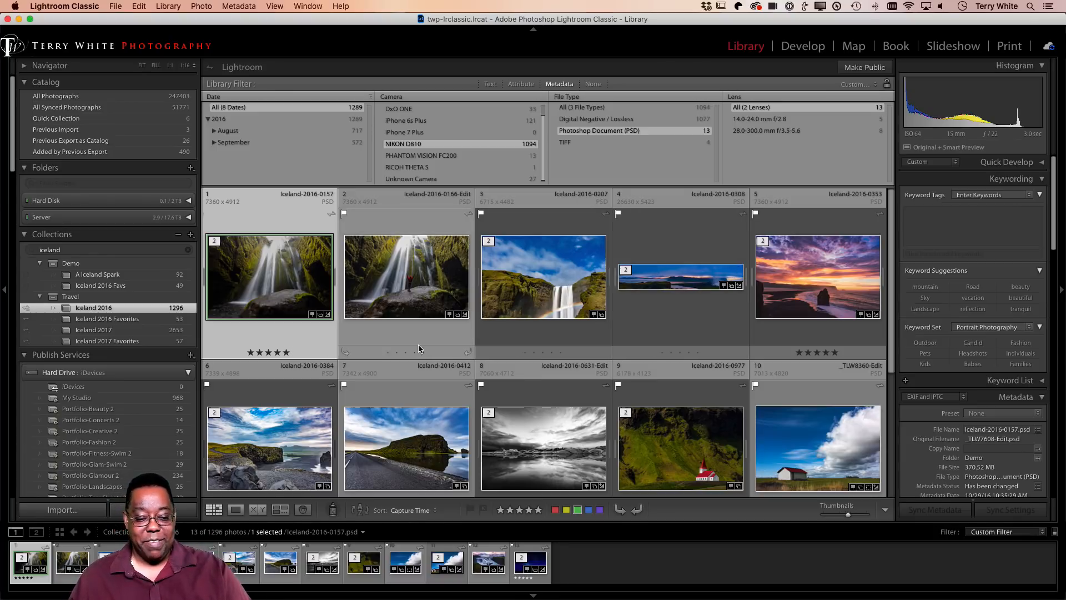
scroll(719, 343, "down", 5)
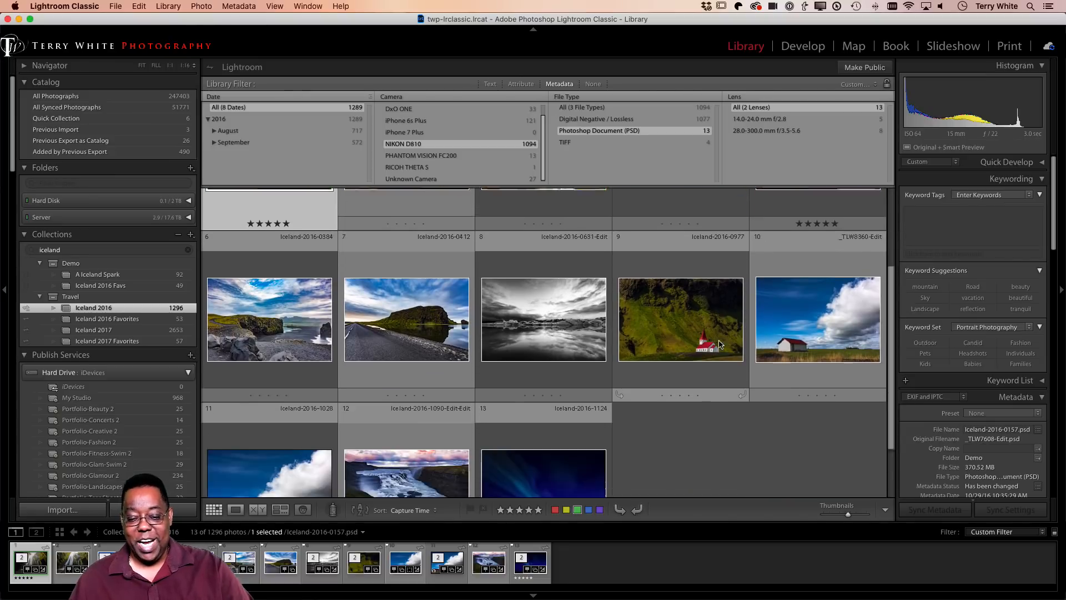
scroll(718, 344, "up", 1)
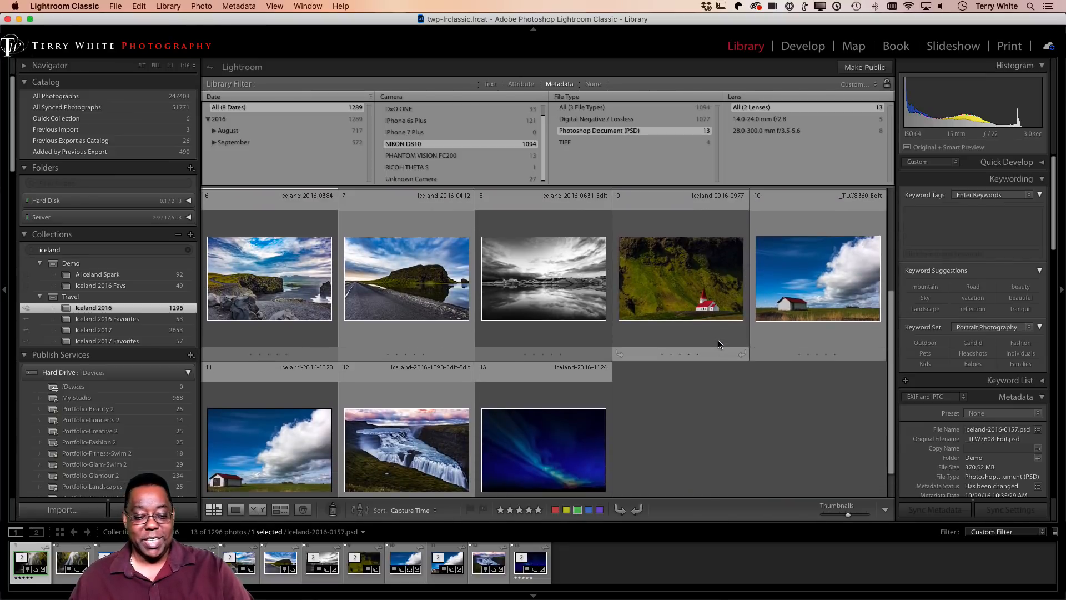
scroll(718, 344, "up", 2)
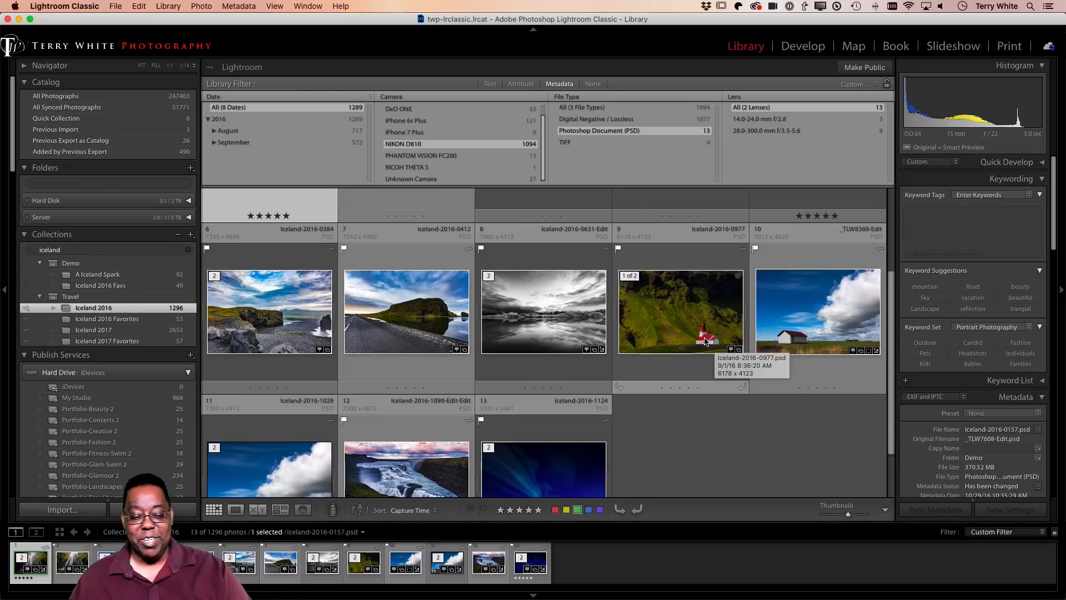
scroll(711, 343, "up", 3)
scroll(704, 338, "down", 5)
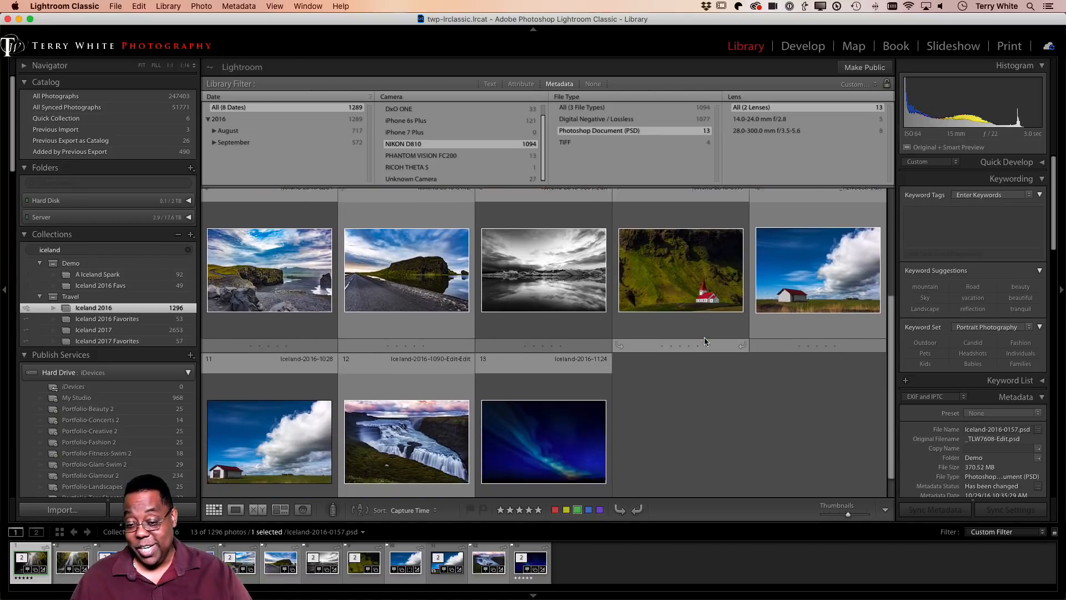
Select all the filtered PSD photos, flag them as picks and rate them five stars
key("super+a")
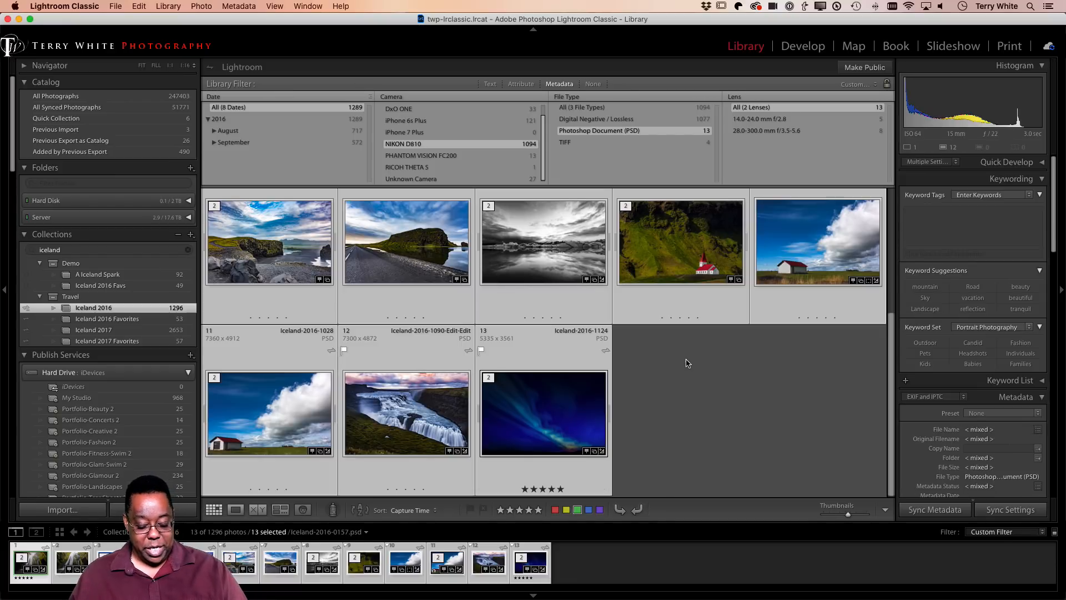
key("p")
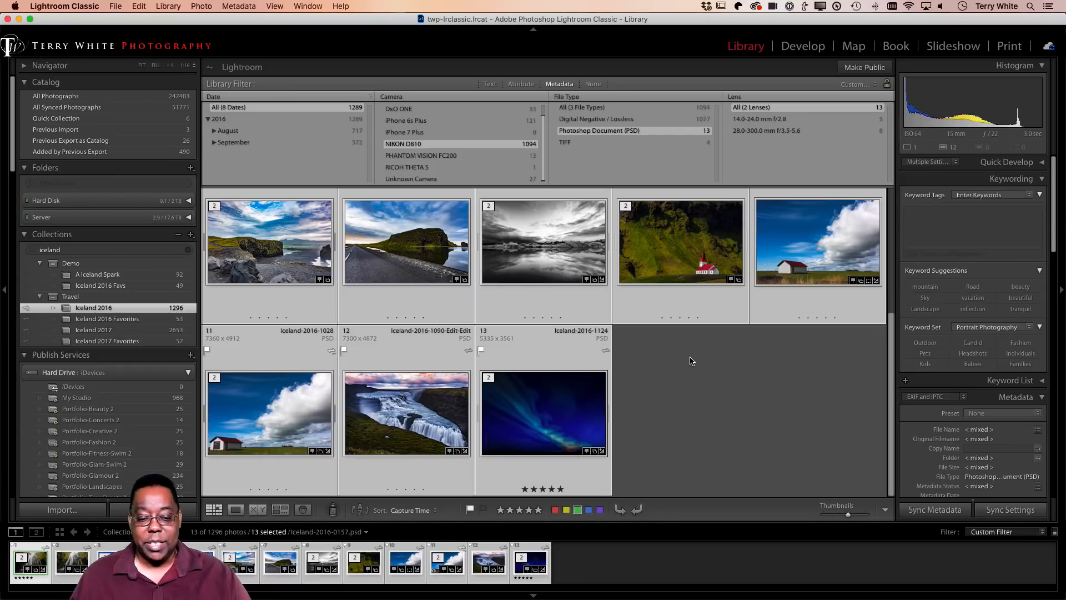
key("5")
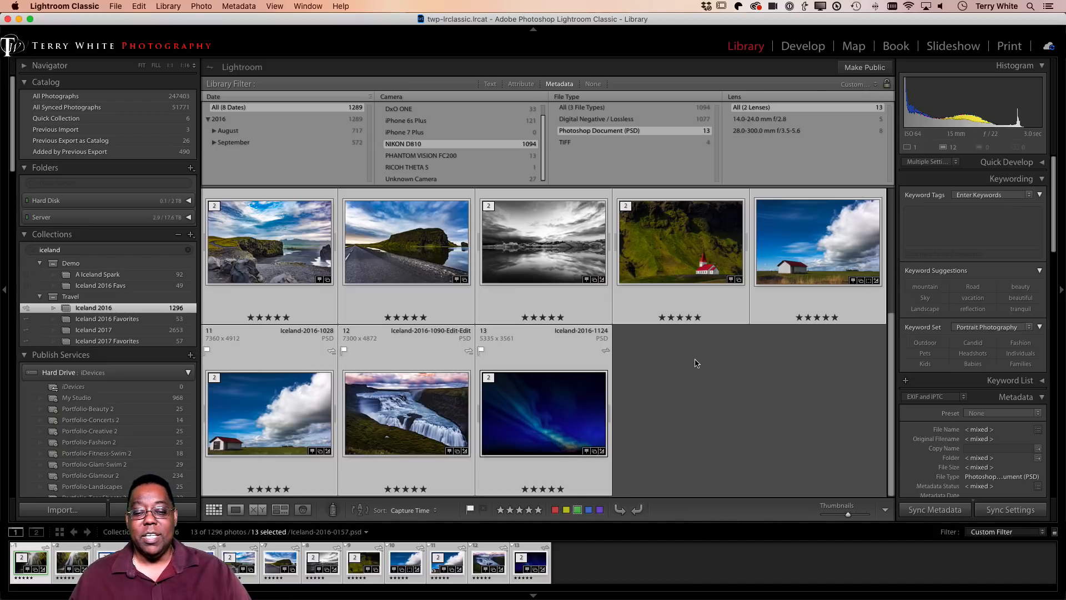
scroll(695, 363, "up", 5)
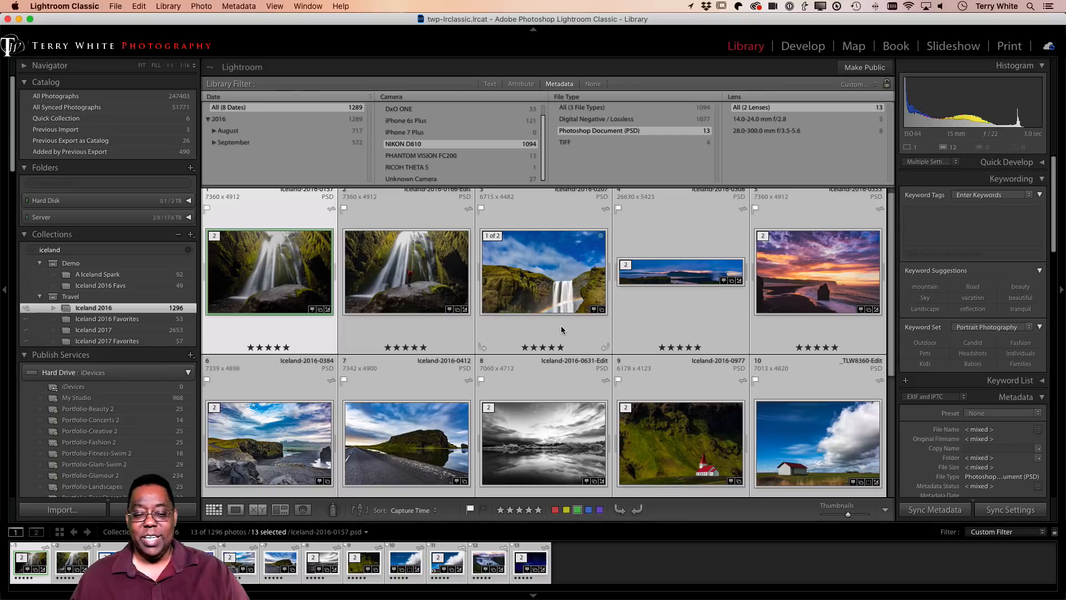
Take the Iceland-2016-0207 waterfall photo out of the selection, and select it alone
left_click(545, 293, "super")
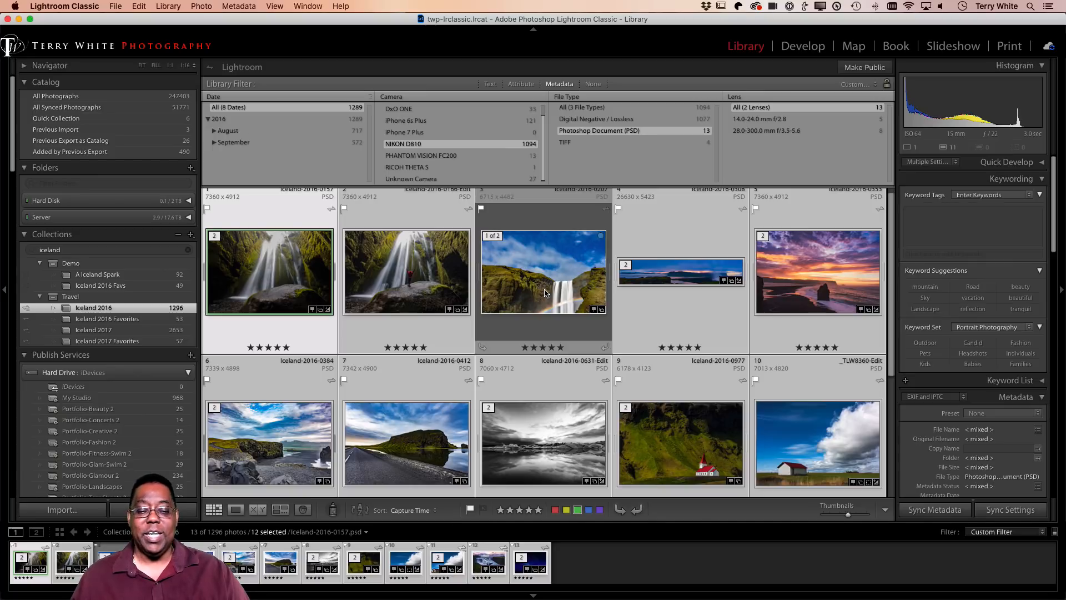
left_click(544, 293)
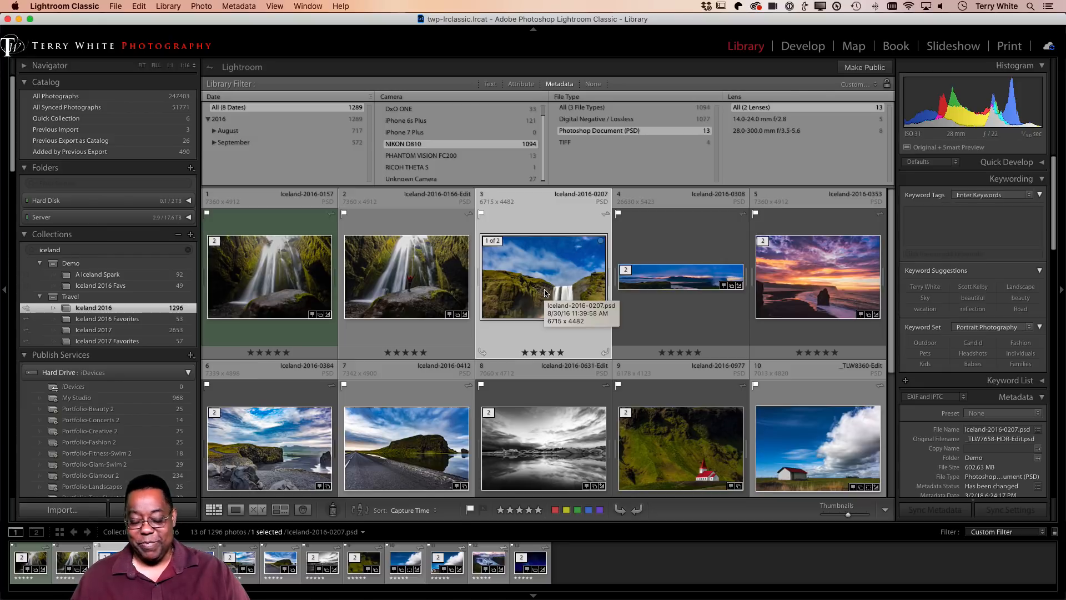
Select all the filtered photos again and clear the whole selection with Select None
key("super+a")
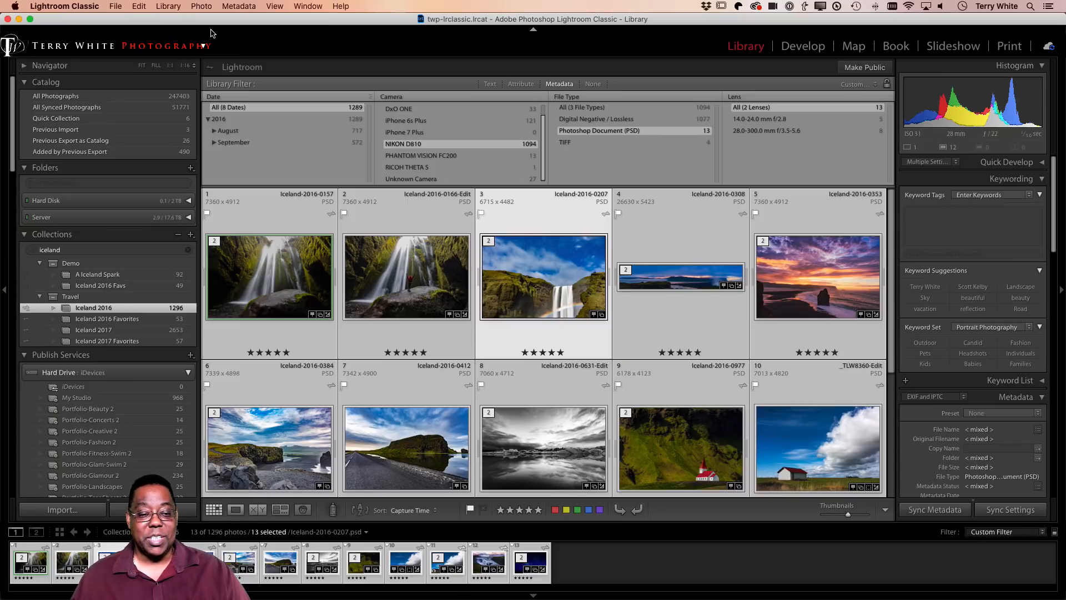
left_click(177, 8)
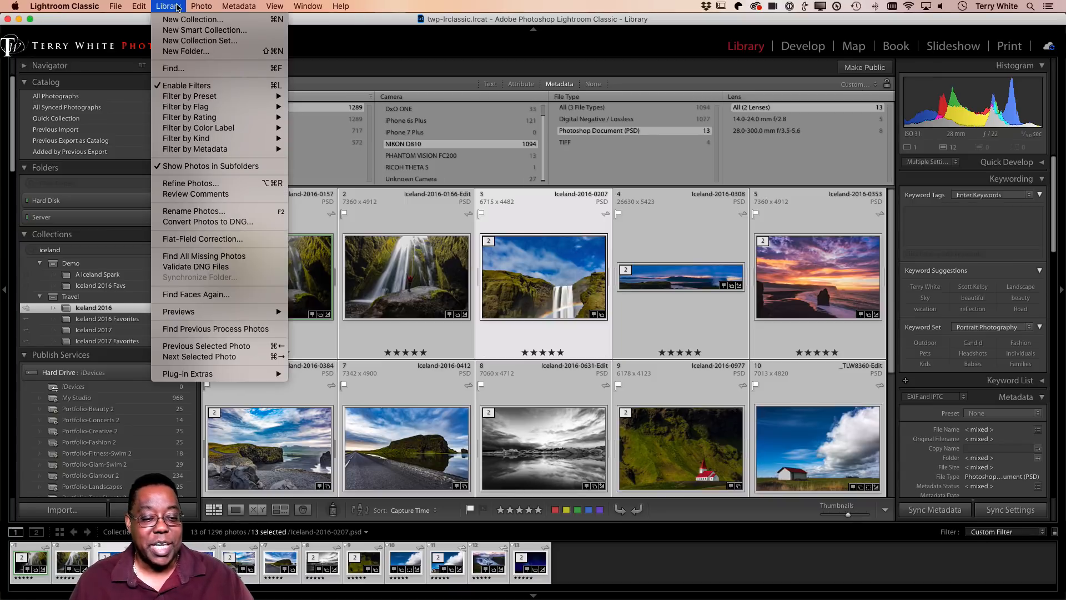
mouse_move(203, 6)
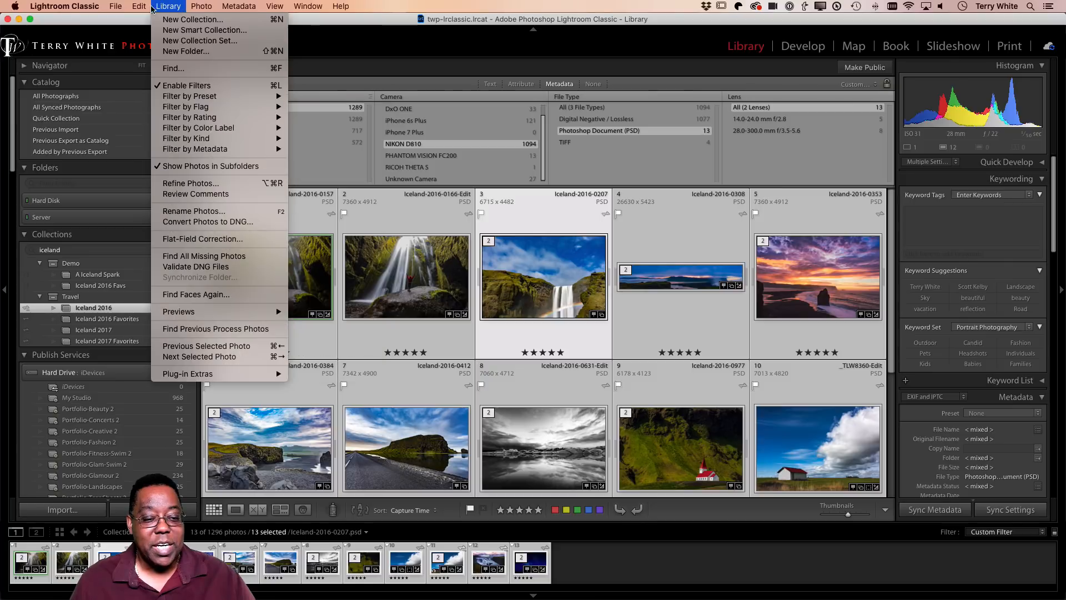
mouse_move(140, 8)
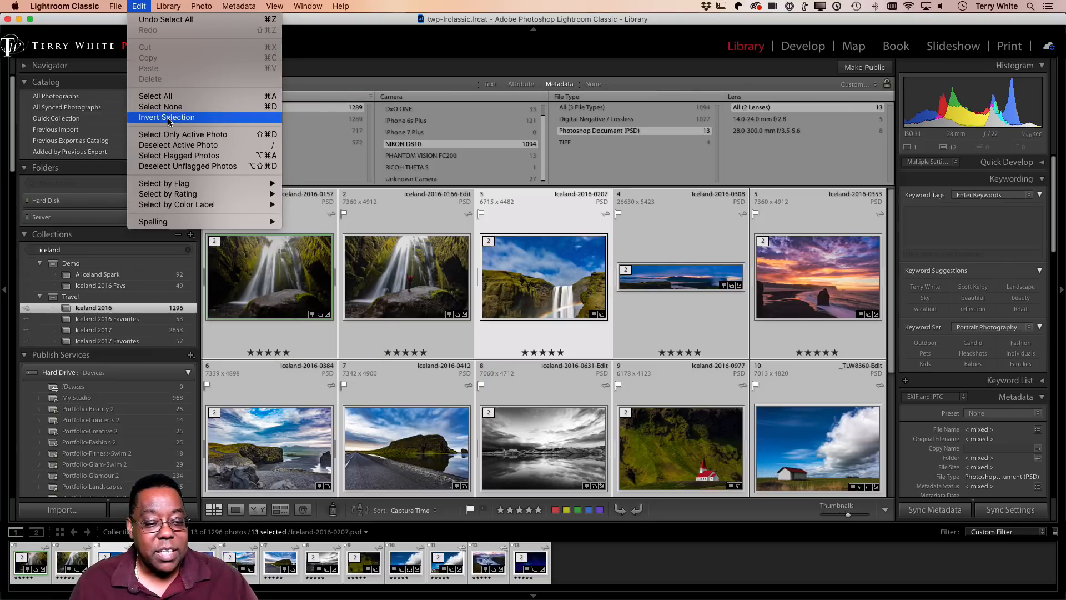
left_click(271, 107)
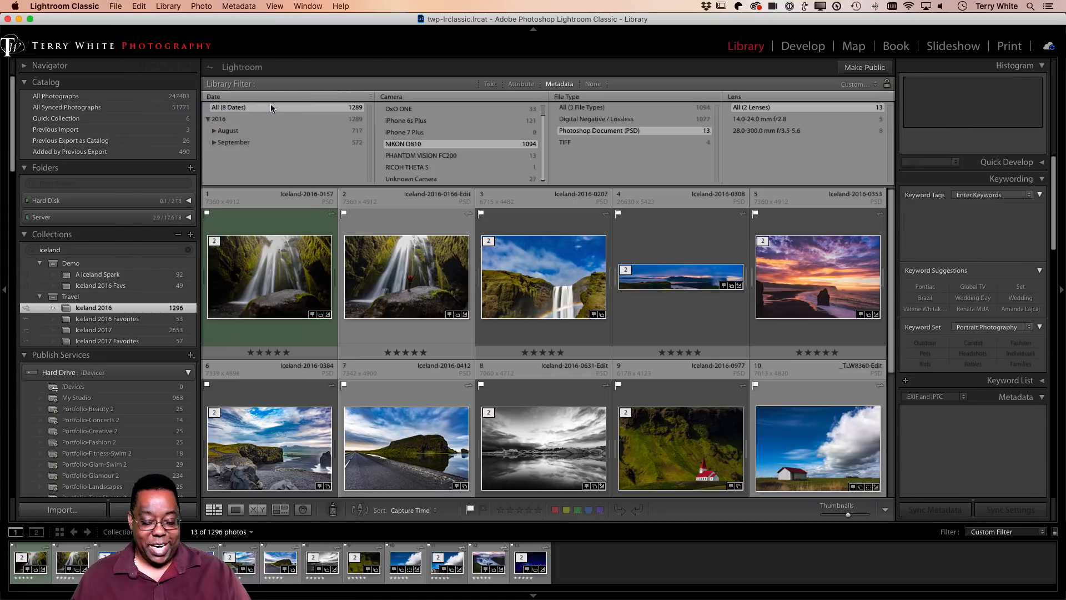
Select all photos, make Iceland-2016-0207, Iceland-2016-0353 and Iceland-2016-0166-Edit active in turn, and reduce the selection to Iceland-2016-0207 alone
key("super+a")
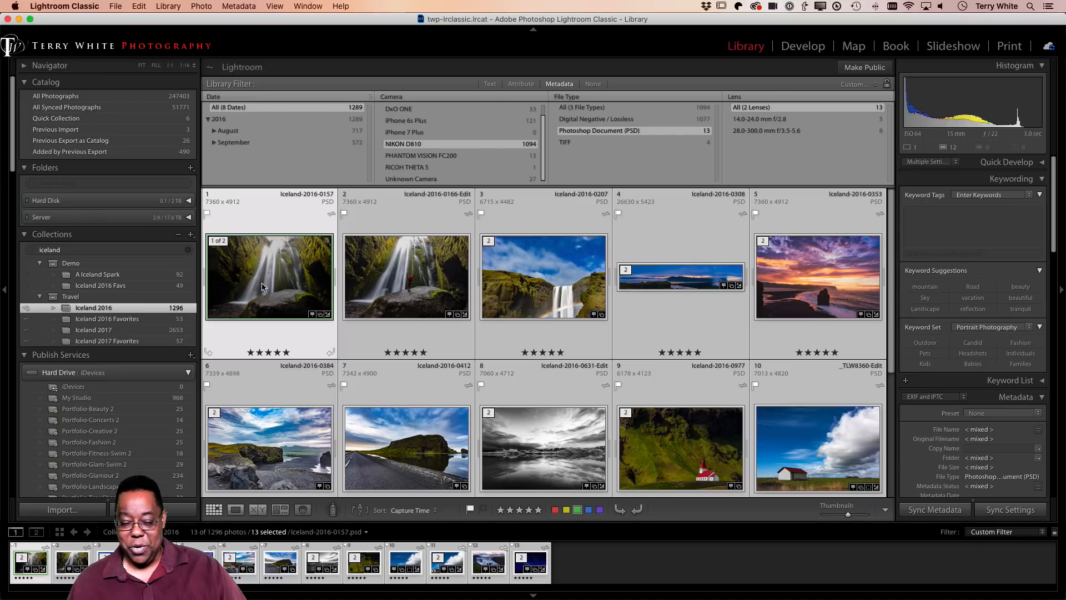
left_click(559, 288)
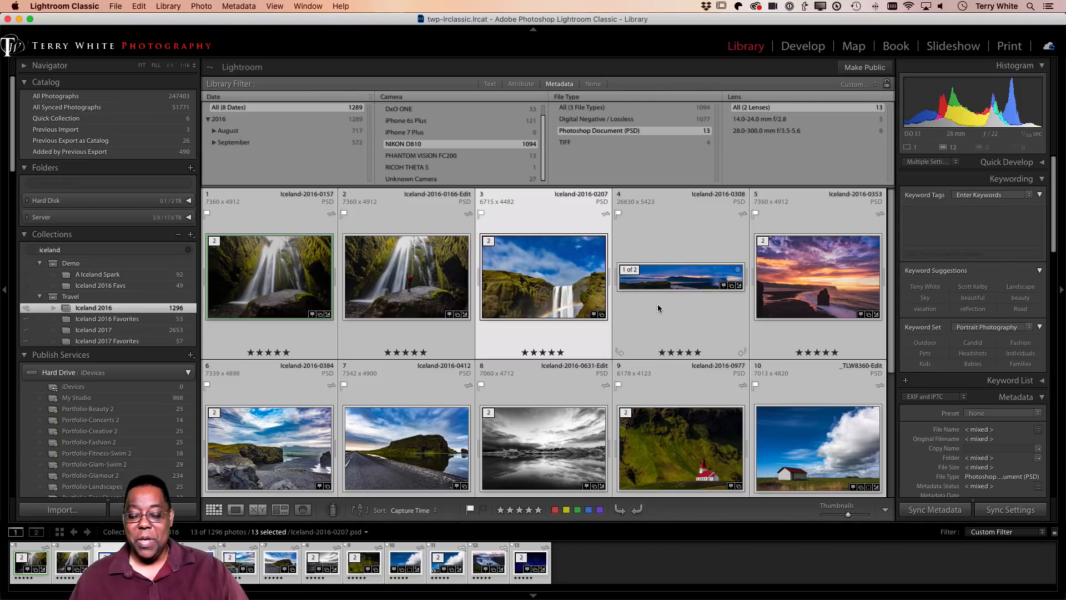
left_click(793, 288)
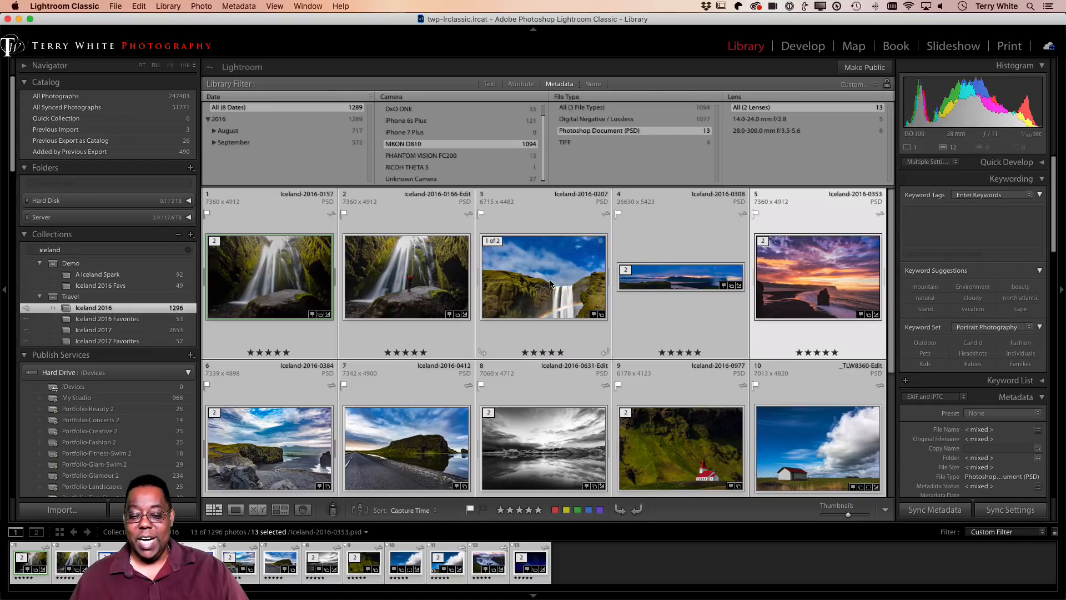
left_click(436, 283)
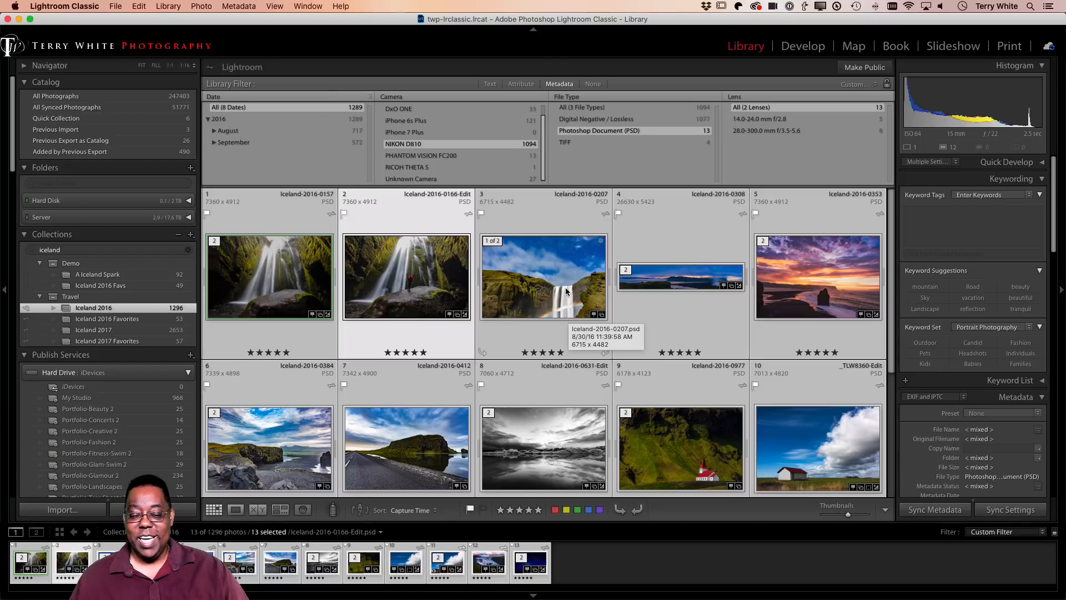
left_click(541, 222)
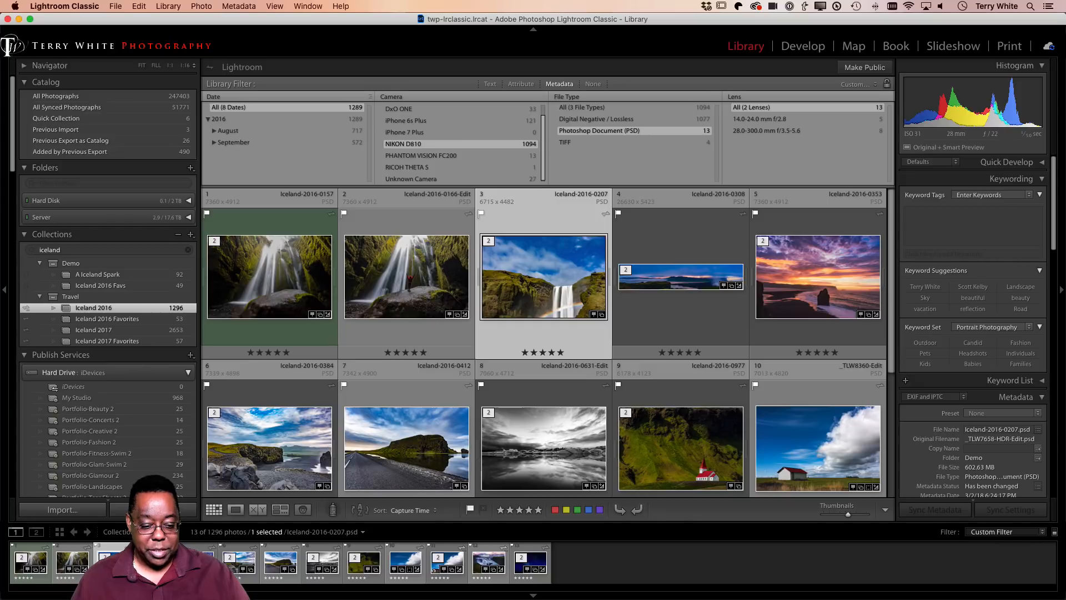
Switch to Adobe Lightroom, show All Photos and browse the library's thumbnails
mouse_move(214, 583)
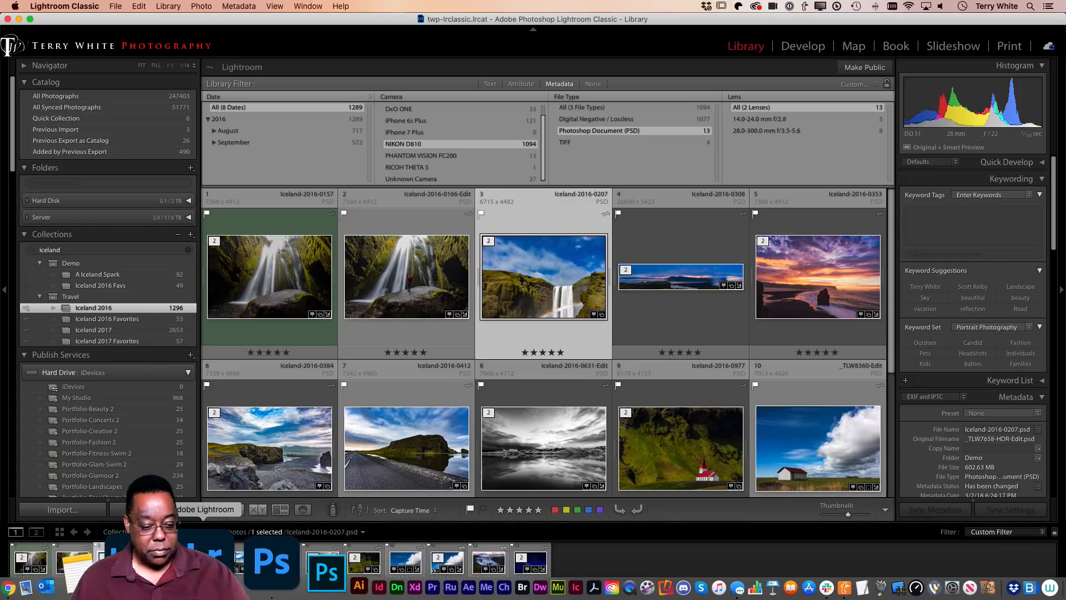
left_click(215, 583)
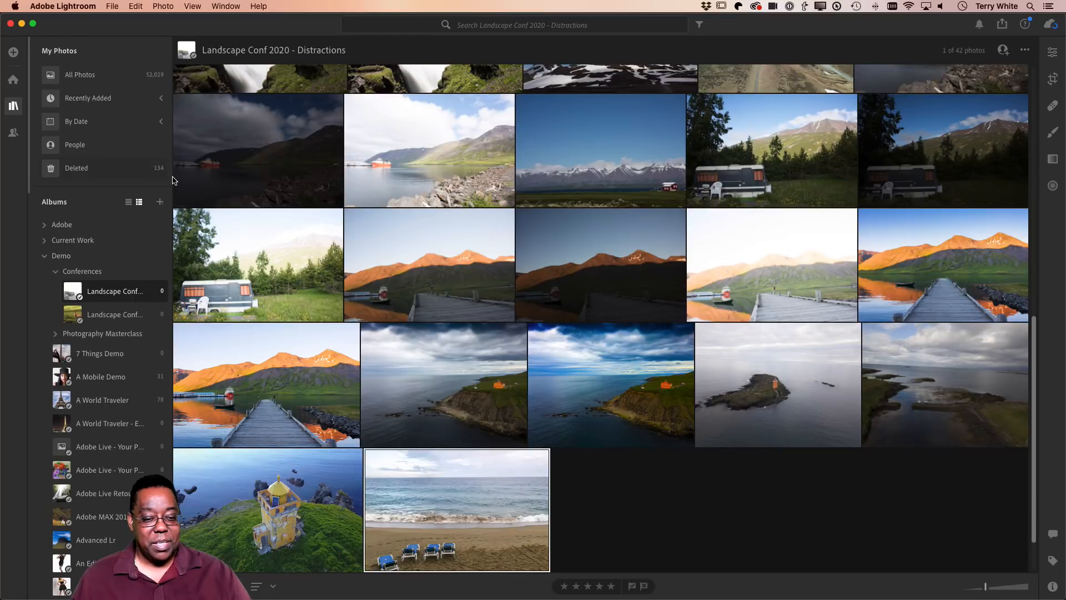
left_click(111, 76)
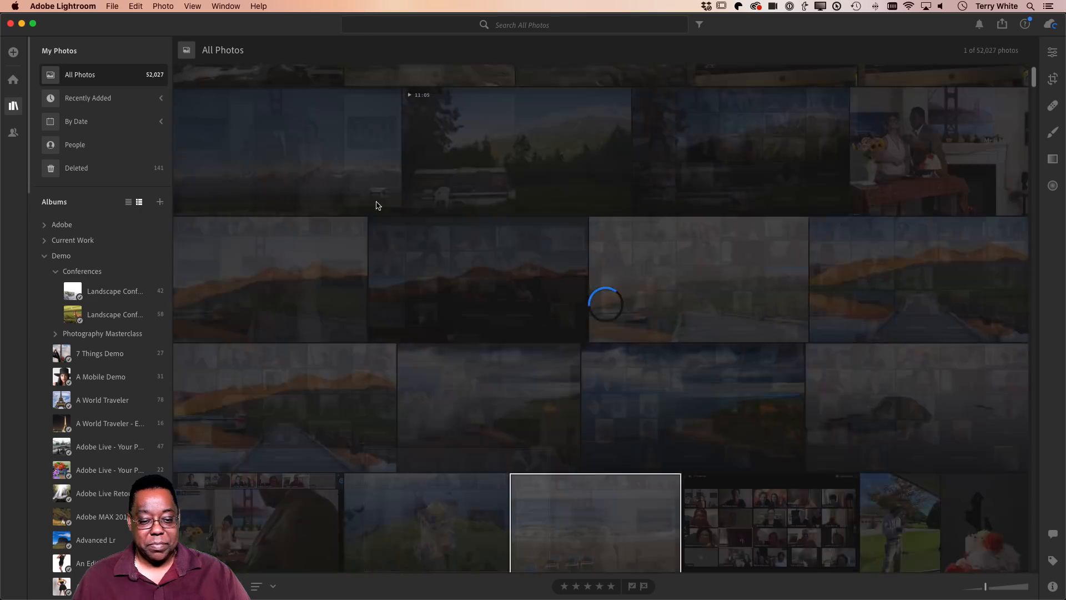
scroll(387, 309, "down", 20)
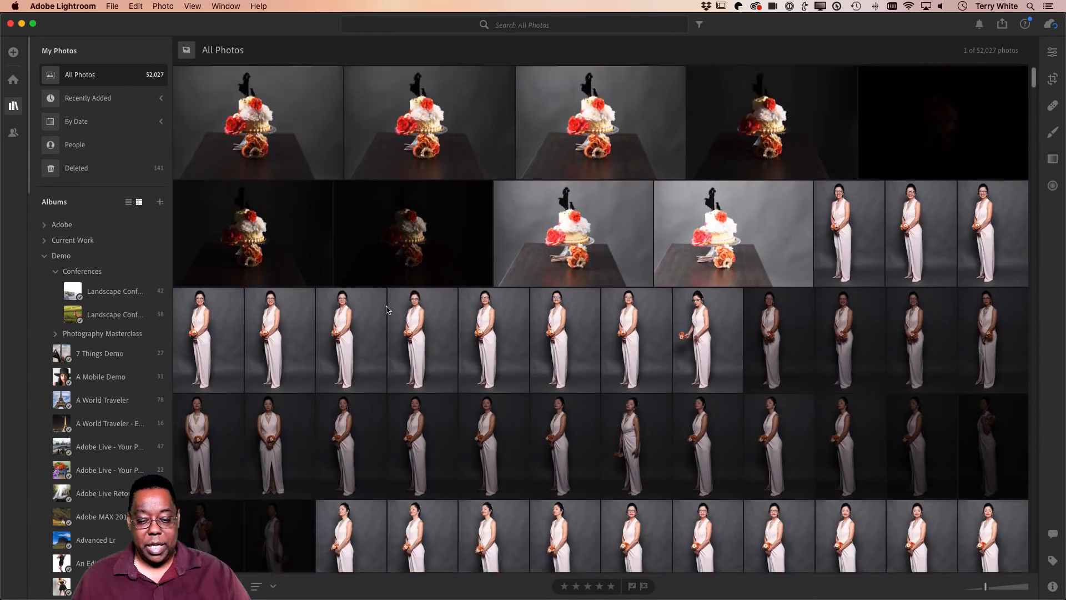
Look through the photos further down in the All Photos grid, as far as the wine bottle and cheese shots
scroll(386, 309, "down", 20)
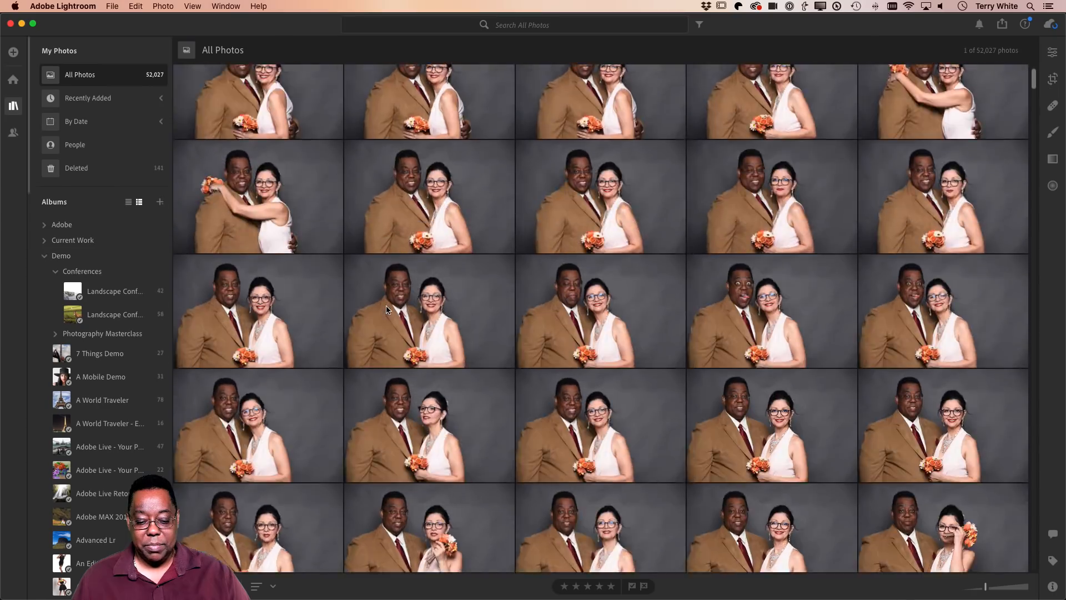
scroll(386, 310, "down", 20)
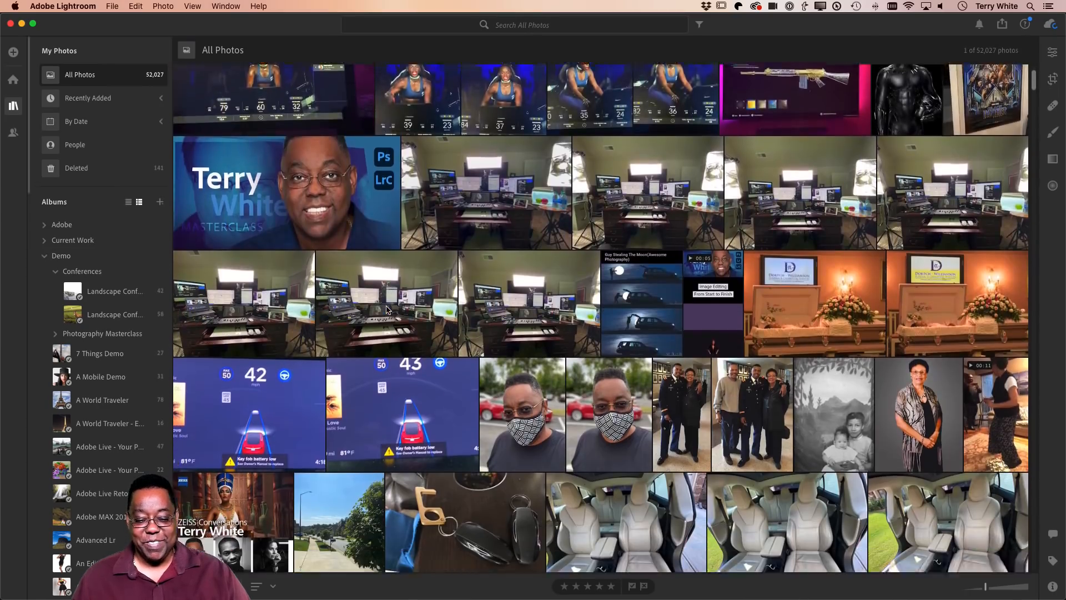
scroll(387, 309, "down", 20)
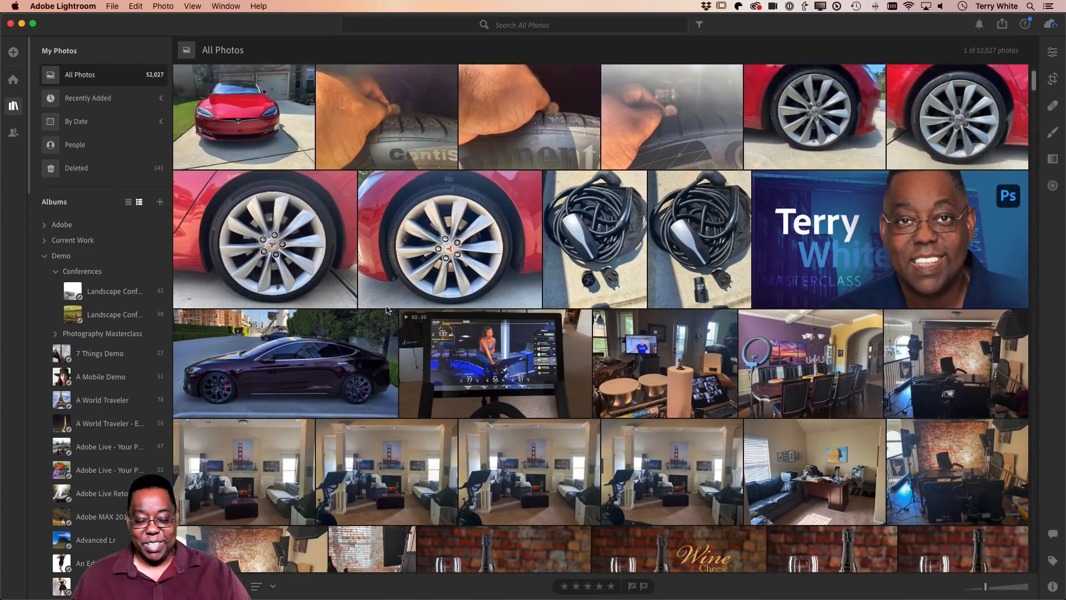
scroll(387, 309, "down", 5)
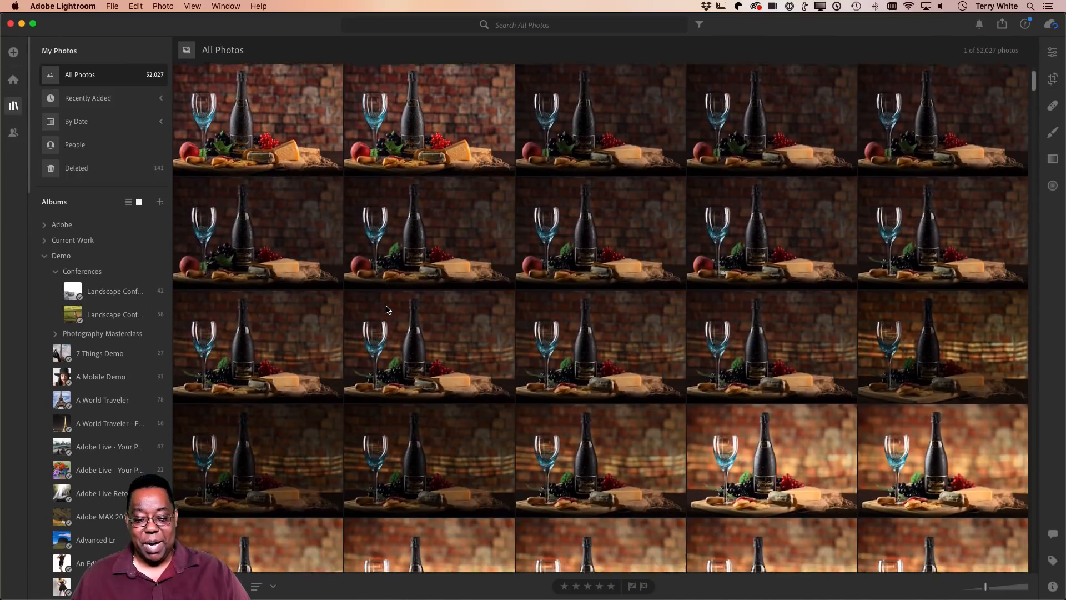
scroll(467, 354, "down", 10)
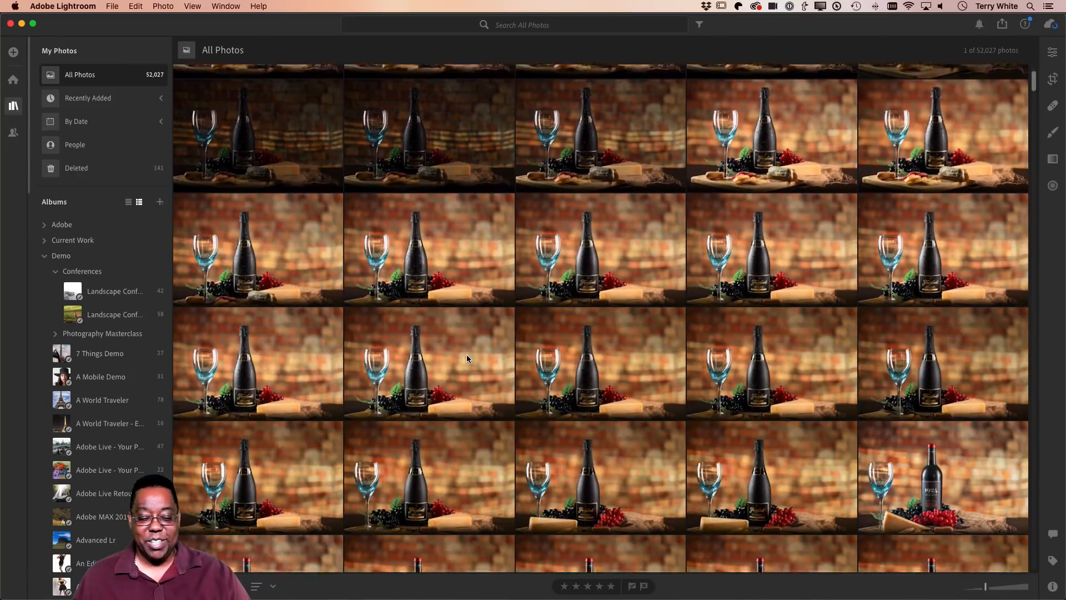
scroll(468, 358, "up", 3)
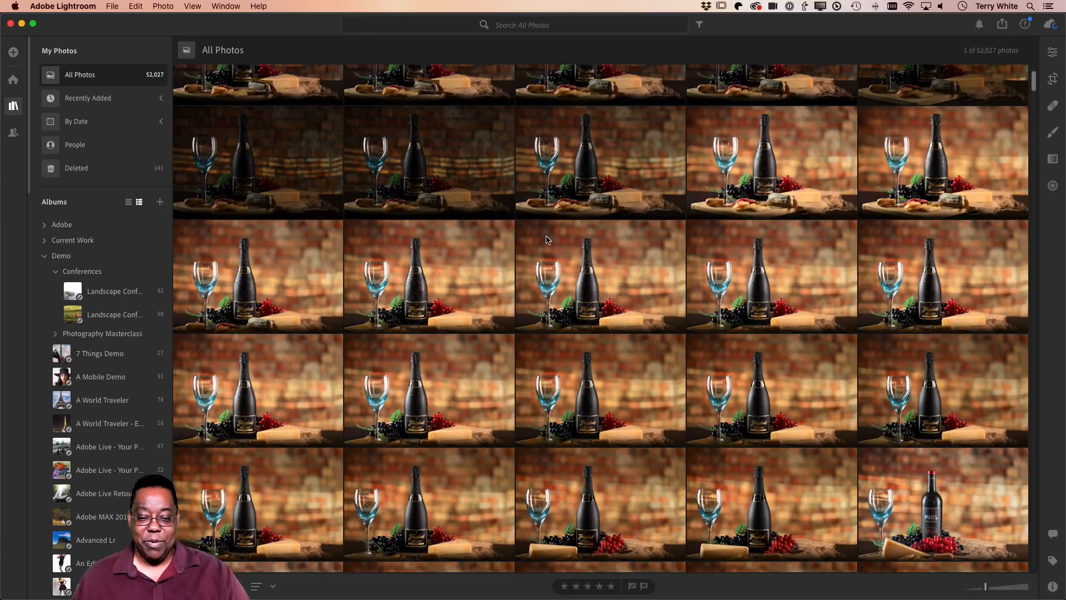
Switch to Lightroom Classic, swap the Library Filter's Metadata criteria for an empty Text filter, and select Iceland-2016-0202
key("super+Tab")
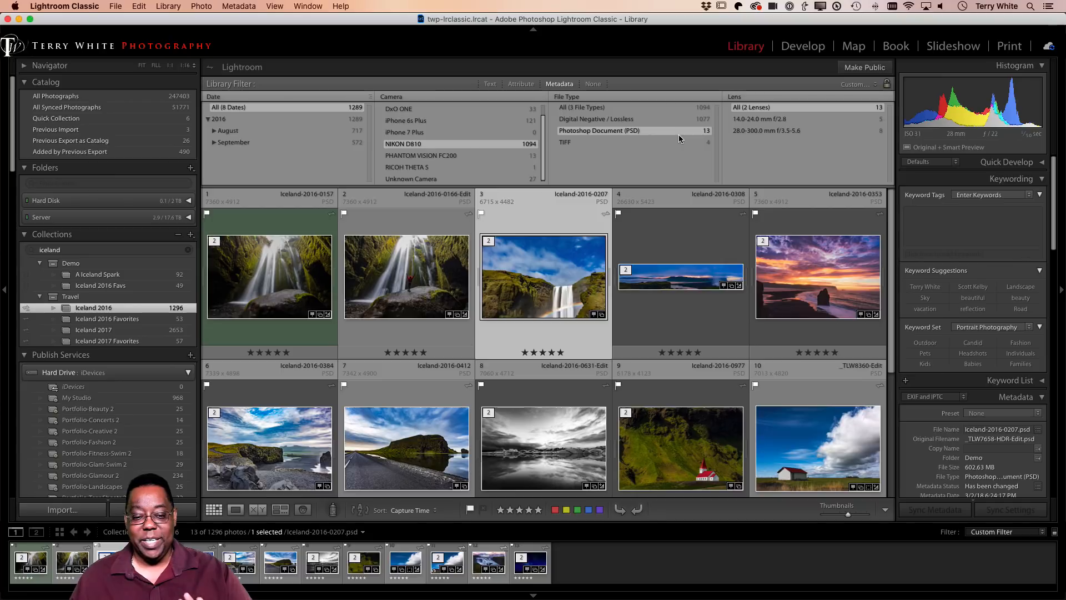
left_click(490, 84)
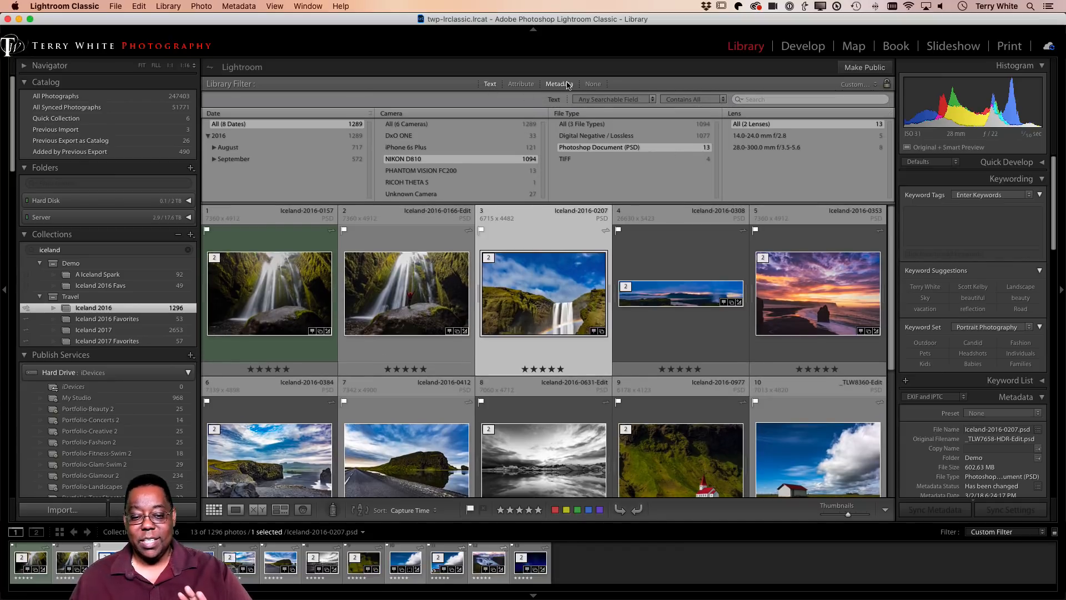
left_click(566, 84)
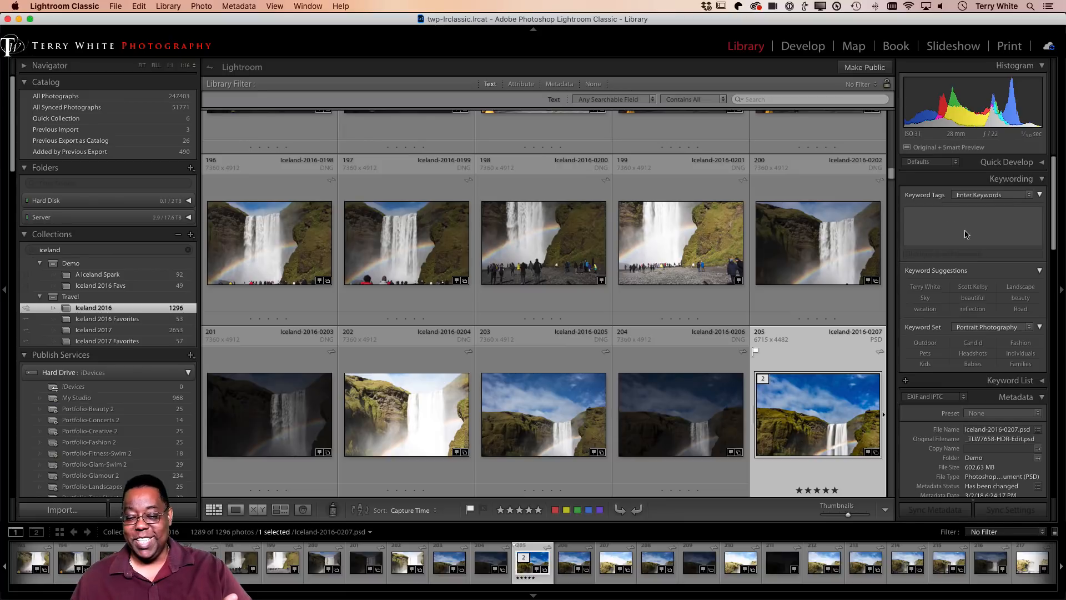
key("Up")
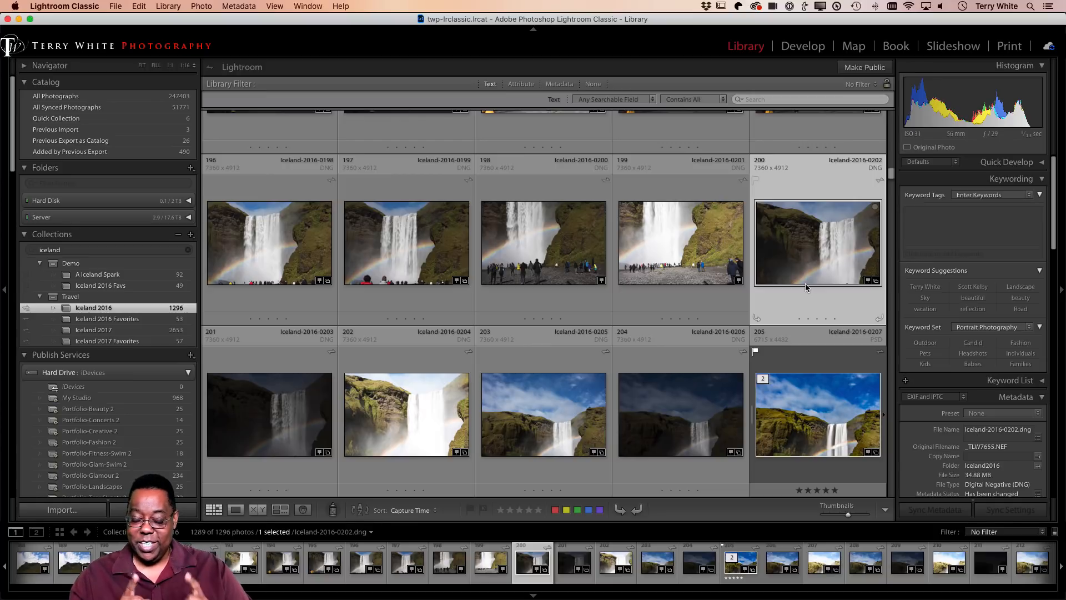
Switch to Adobe Lightroom and search All Photos for "waterfall"
key("super+Tab")
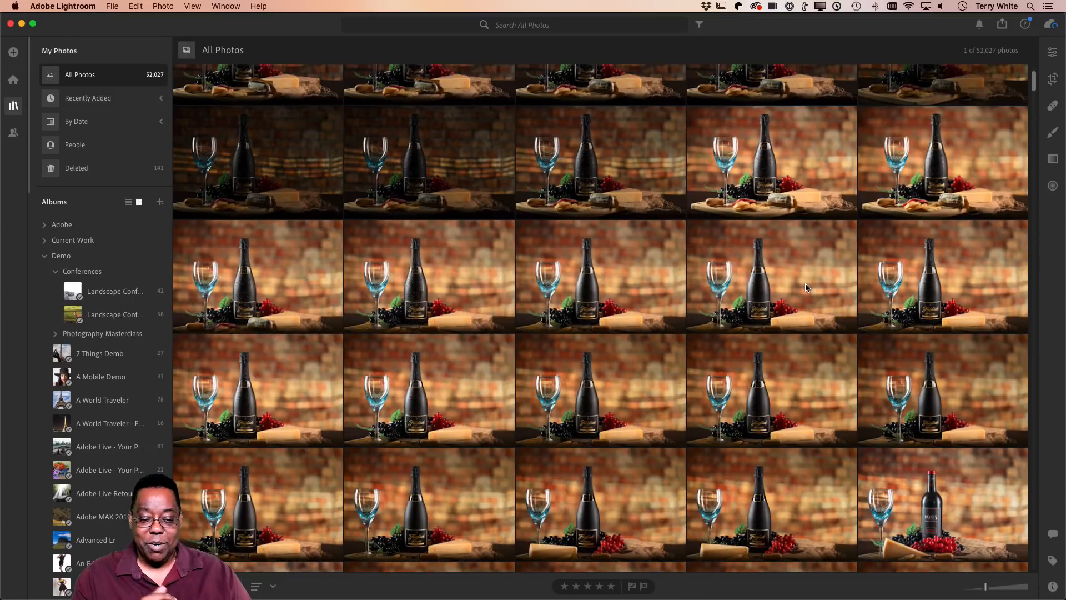
left_click(527, 25)
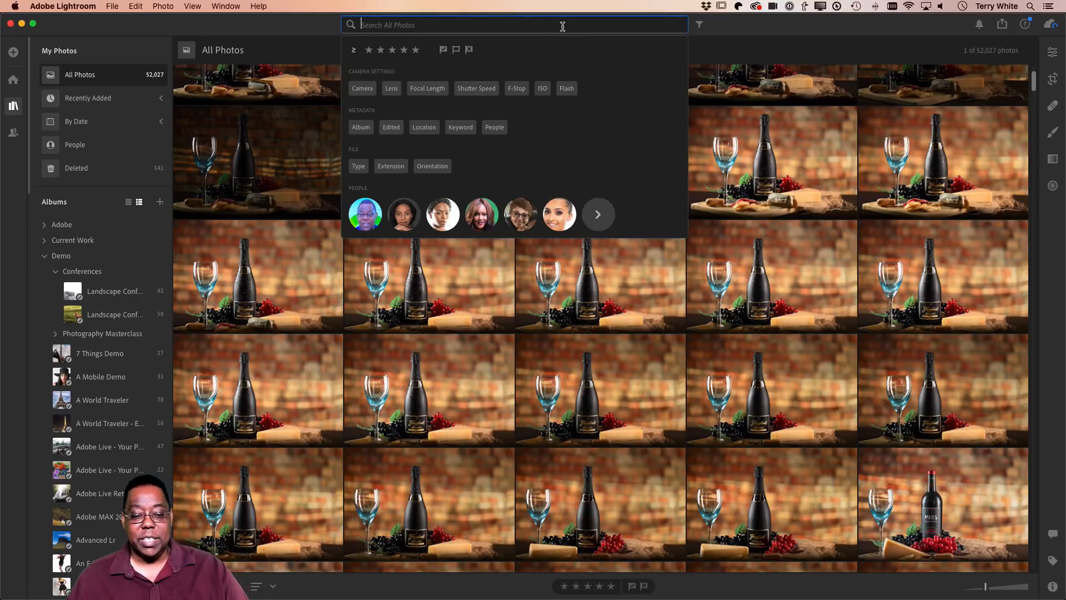
type("waterfall")
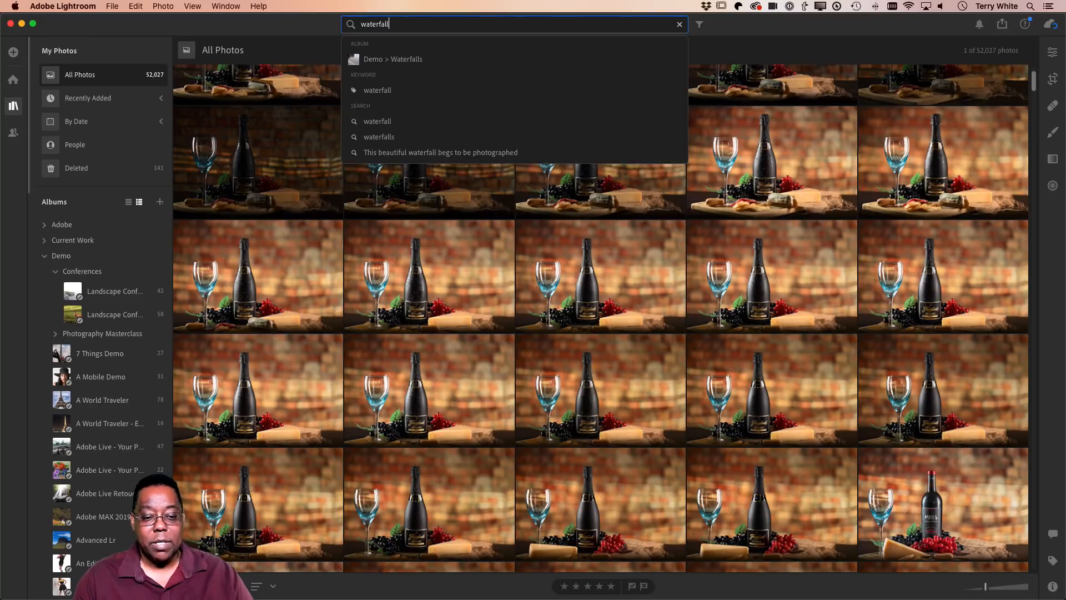
key("Return")
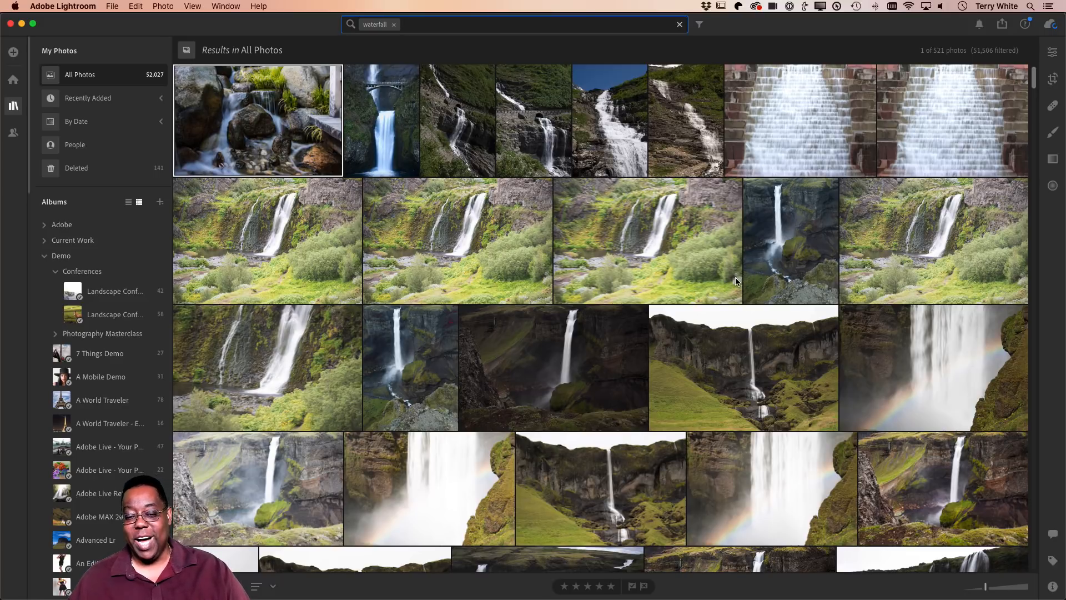
Examine the waterfall search results down the grid and return to the first photos
scroll(737, 280, "down", 5)
scroll(736, 281, "down", 10)
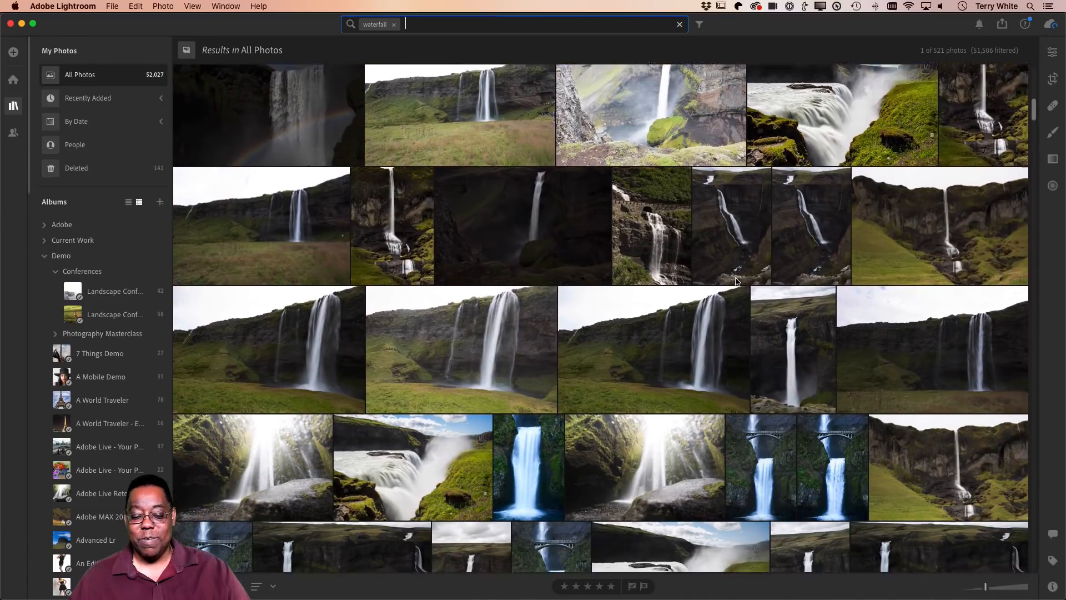
scroll(737, 280, "down", 5)
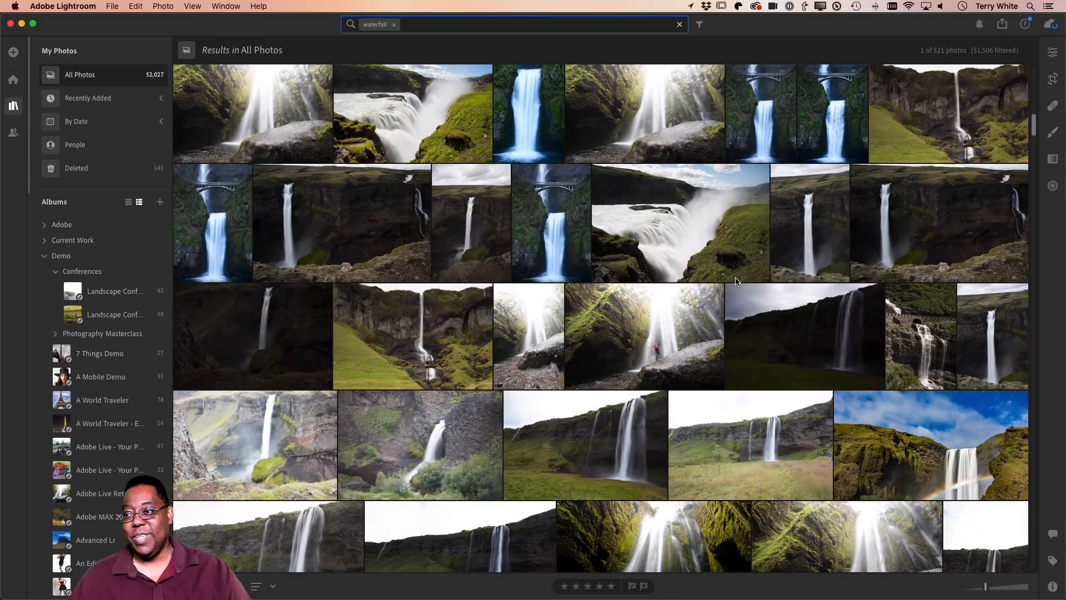
scroll(736, 281, "down", 10)
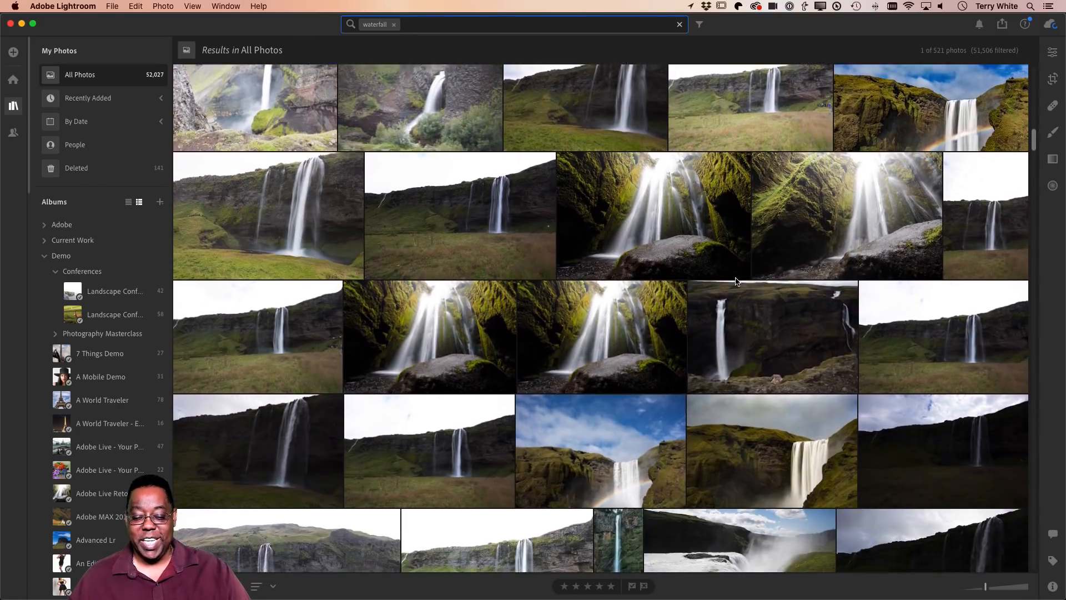
scroll(736, 281, "down", 10)
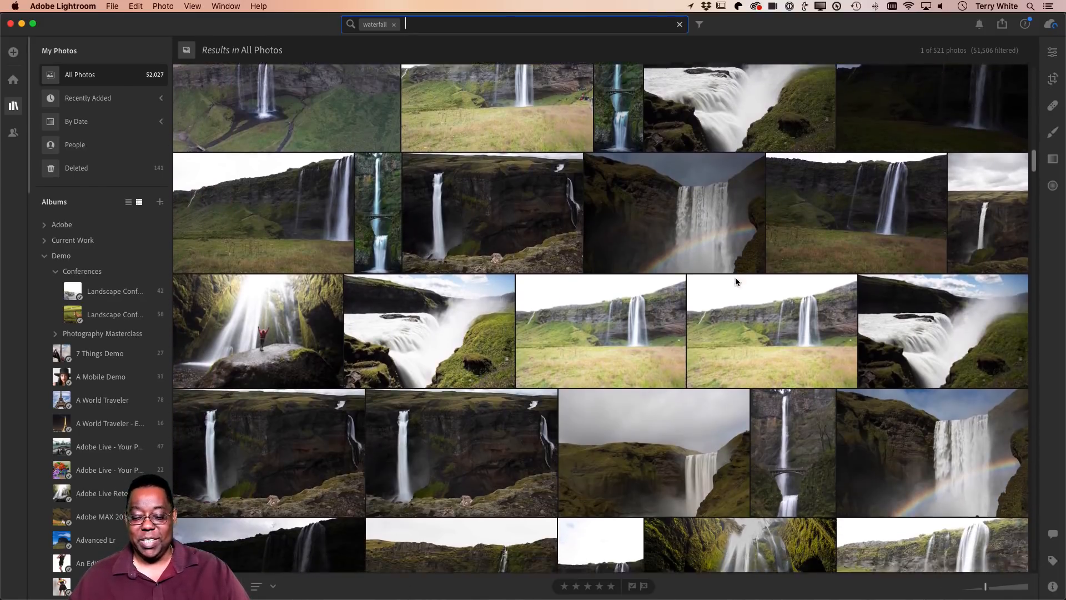
scroll(736, 281, "down", 10)
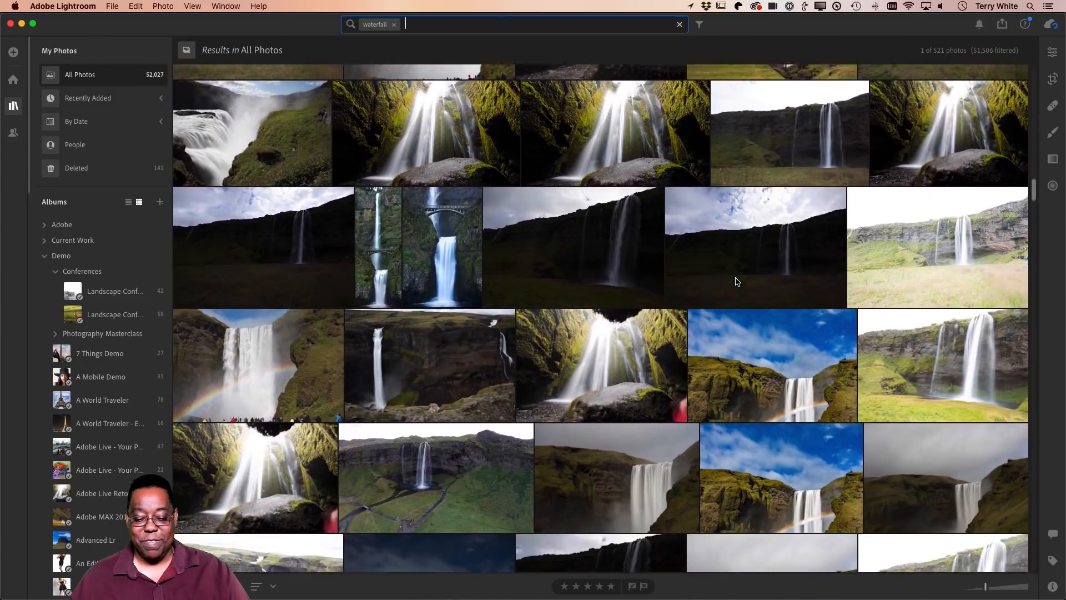
scroll(736, 281, "up", 1)
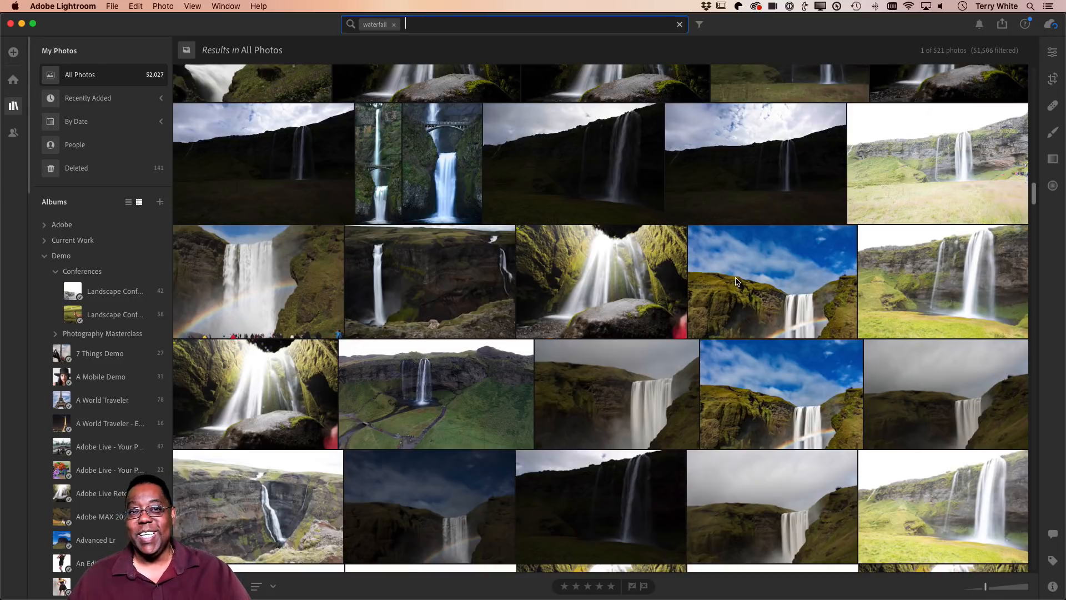
scroll(736, 281, "down", 10)
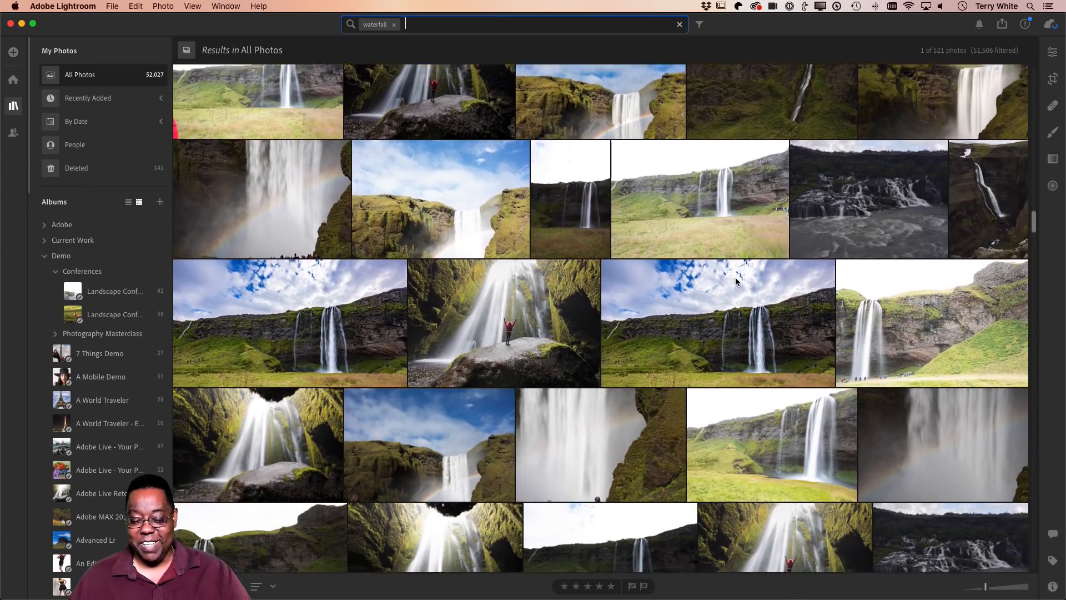
scroll(736, 281, "down", 10)
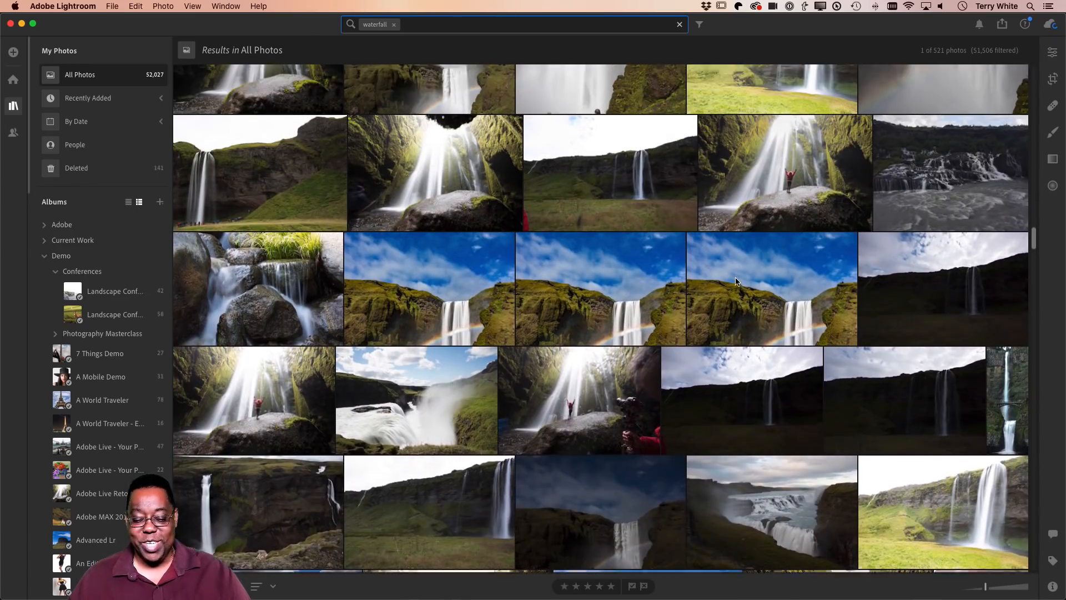
scroll(735, 281, "up", 10)
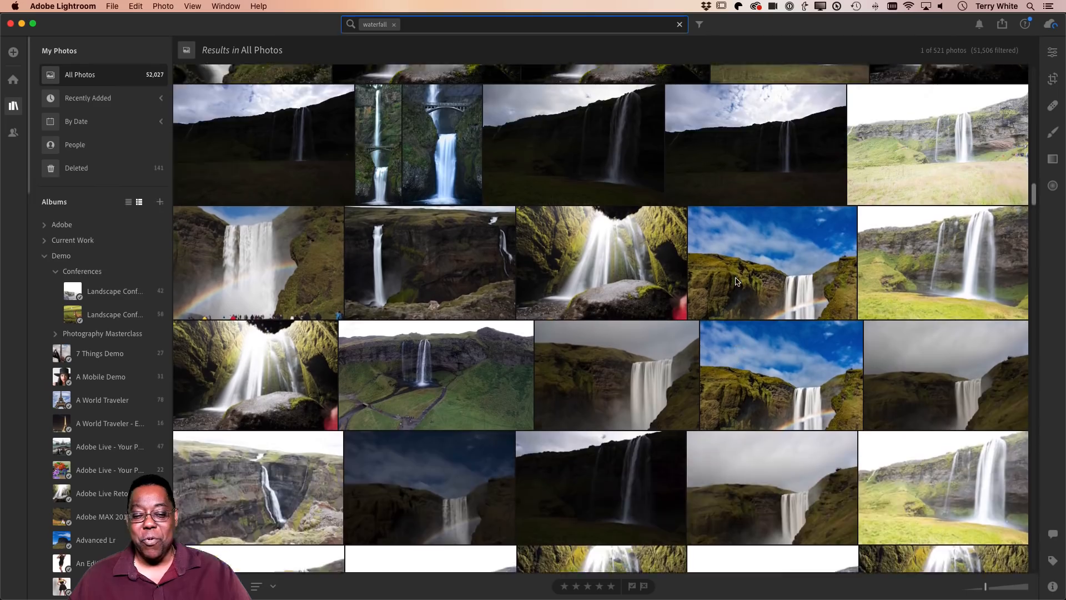
scroll(736, 281, "down", 10)
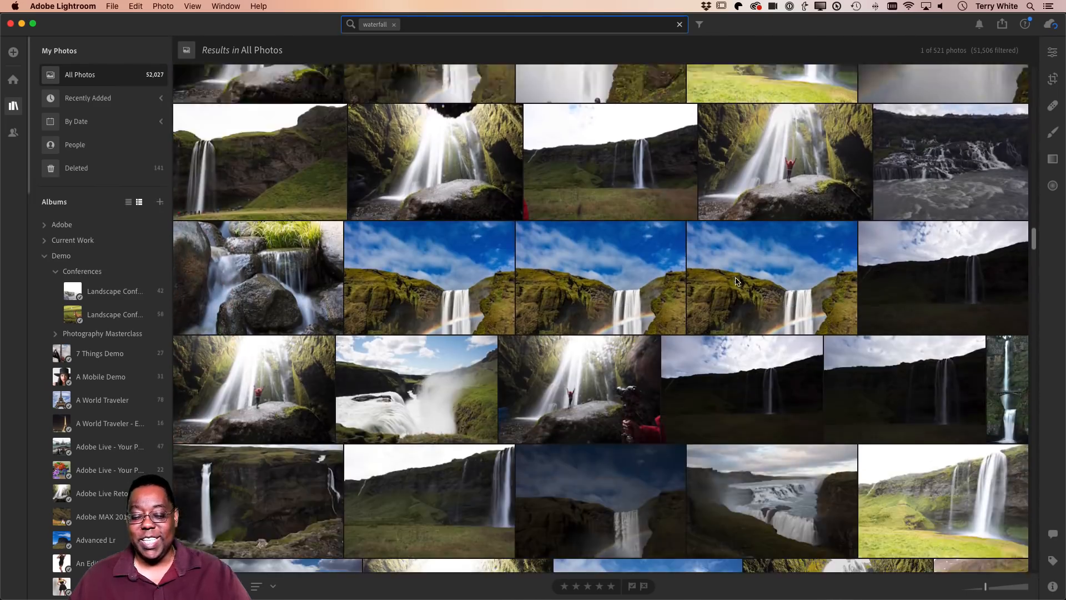
scroll(736, 281, "up", 10)
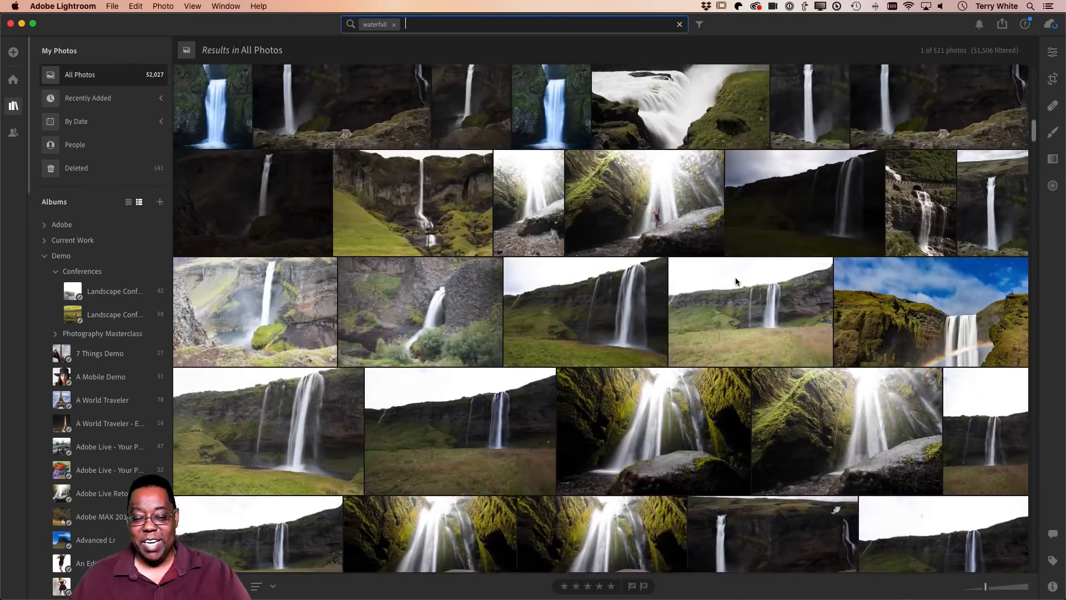
scroll(736, 281, "up", 10)
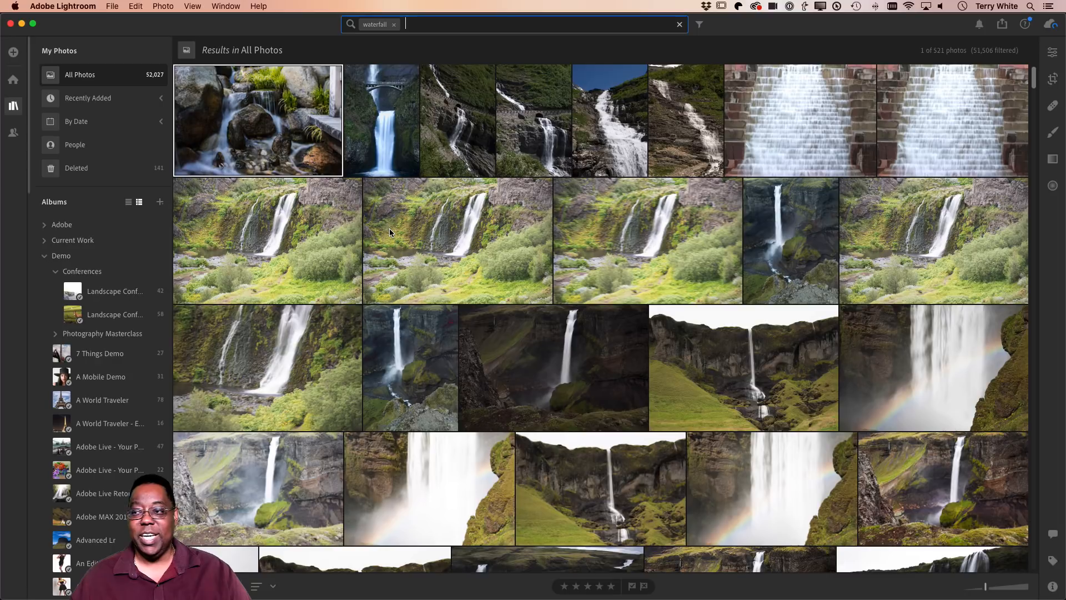
Switch to Lightroom Classic, open Iceland-2016-0205 in Loupe view and show it at 1:1
key("super+Tab")
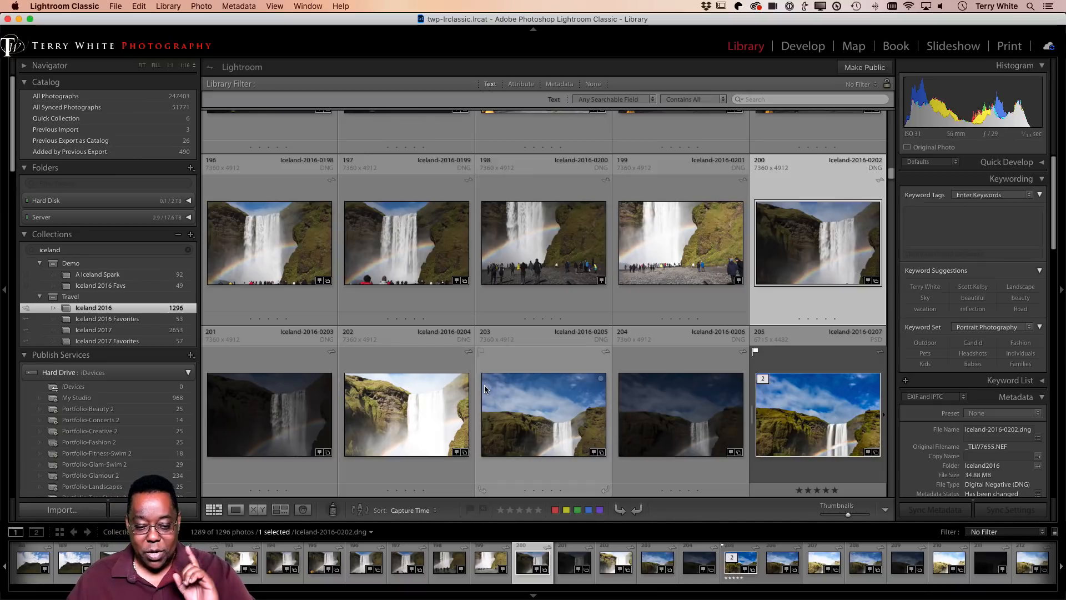
double_click(515, 398)
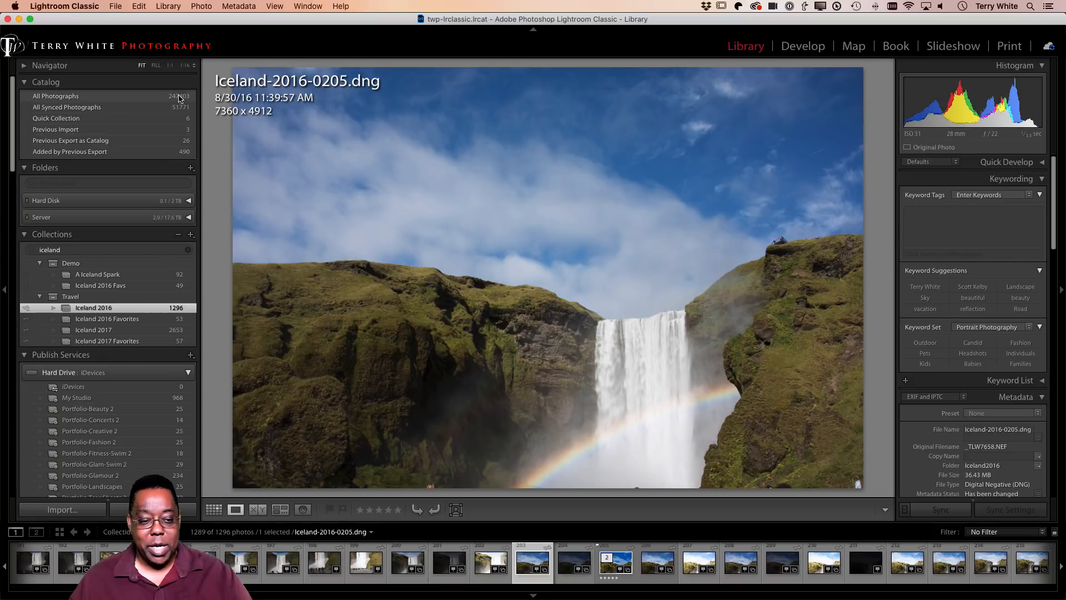
left_click(169, 65)
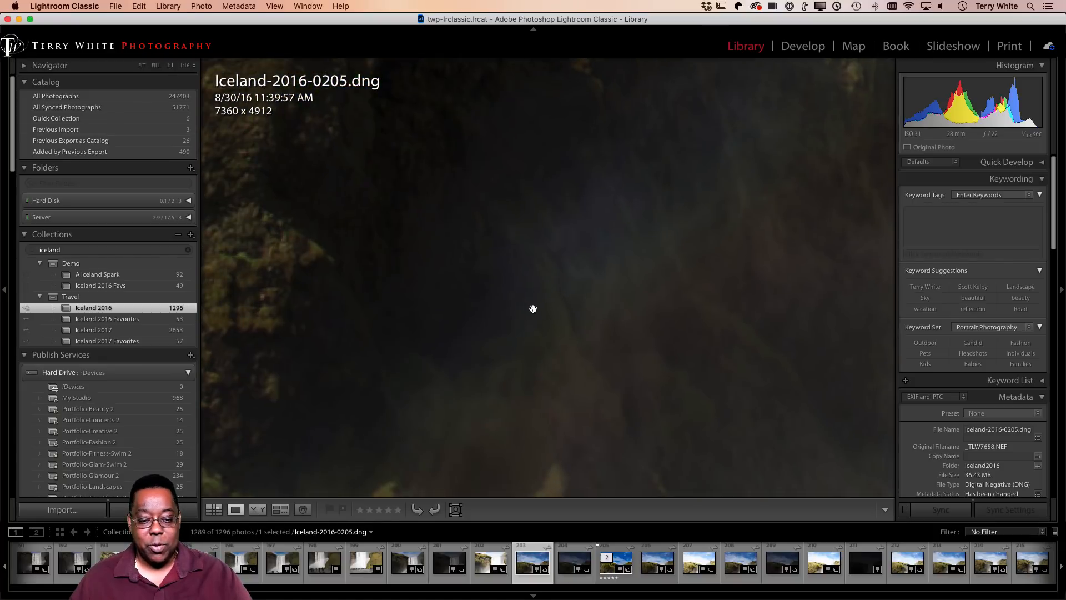
Inspect the mossy cliffs beside the waterfall in Iceland-2016-0205 at 1:1 magnification
left_click_drag(375, 257, 787, 359)
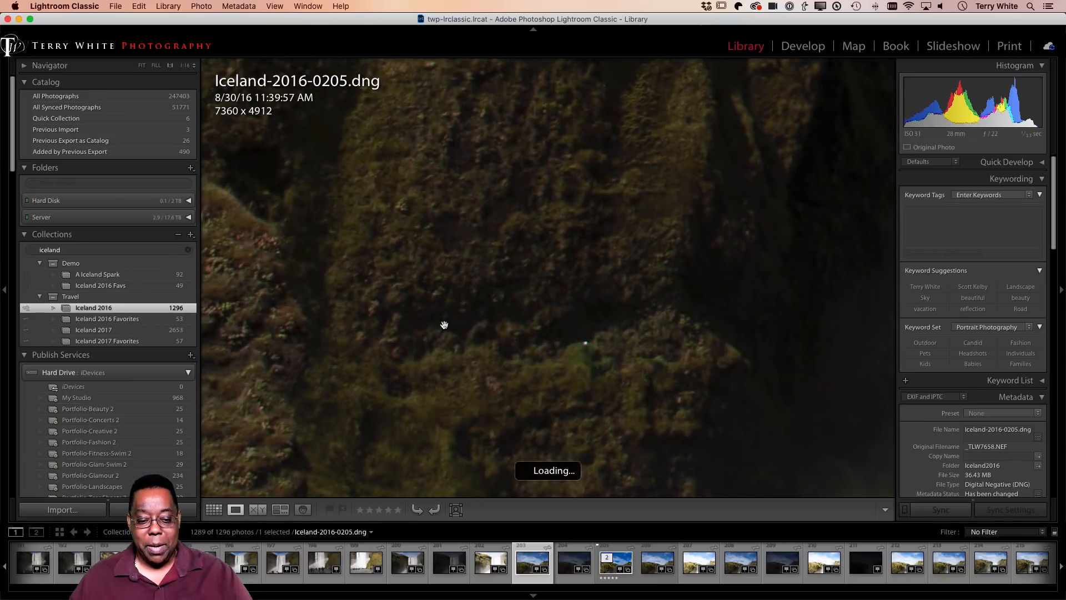
left_click_drag(443, 324, 554, 309)
left_click_drag(347, 324, 588, 302)
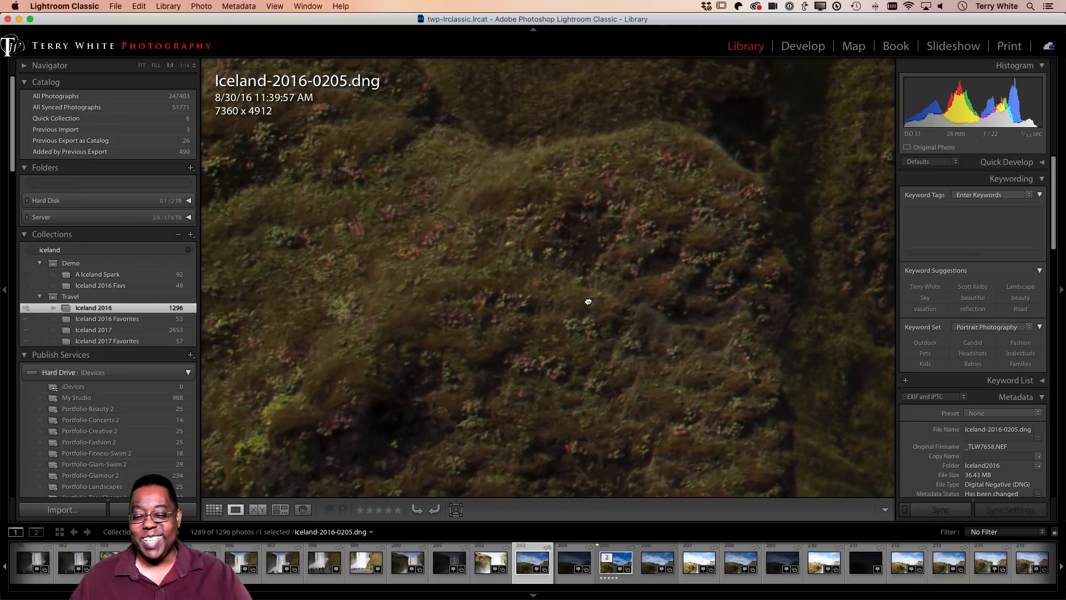
left_click_drag(381, 314, 459, 326)
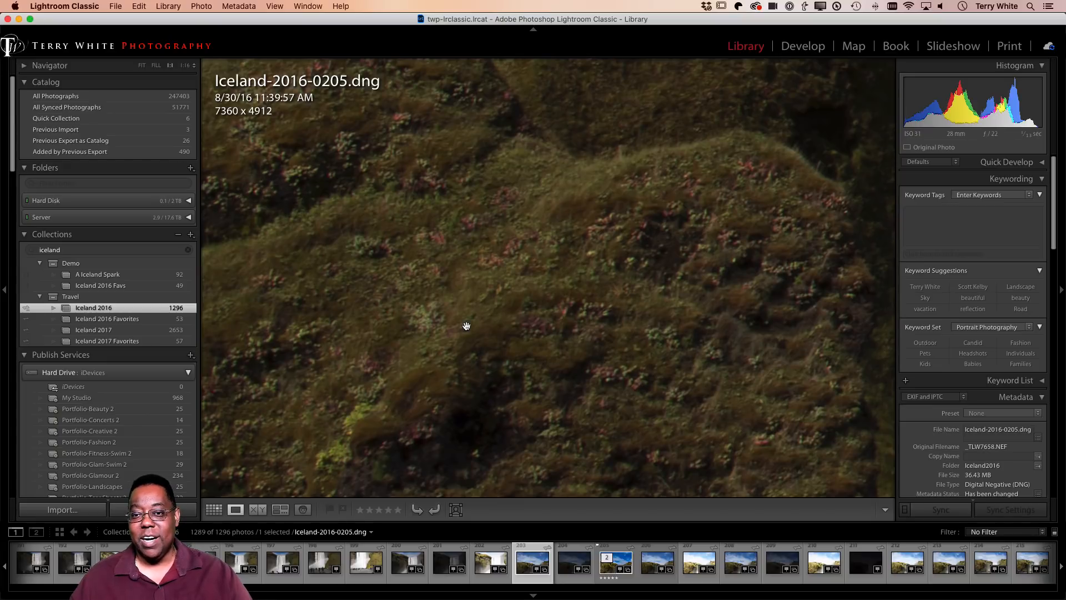
left_click_drag(599, 283, 542, 314)
left_click_drag(690, 330, 614, 275)
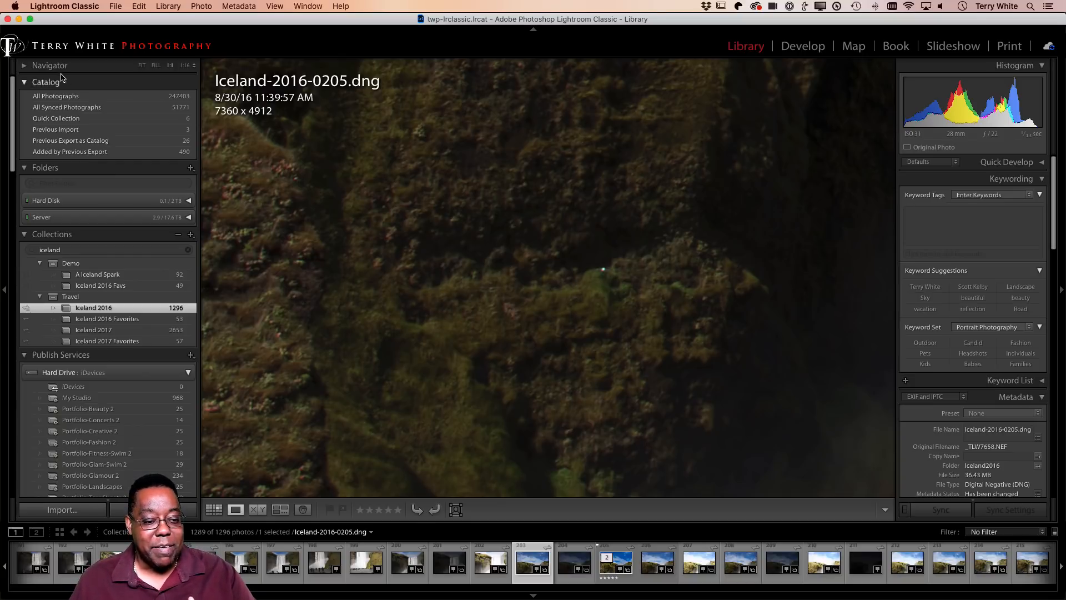
Expand the Navigator and use its preview to move the 1:1 view onto the rainbow at the waterfall's base
left_click(24, 66)
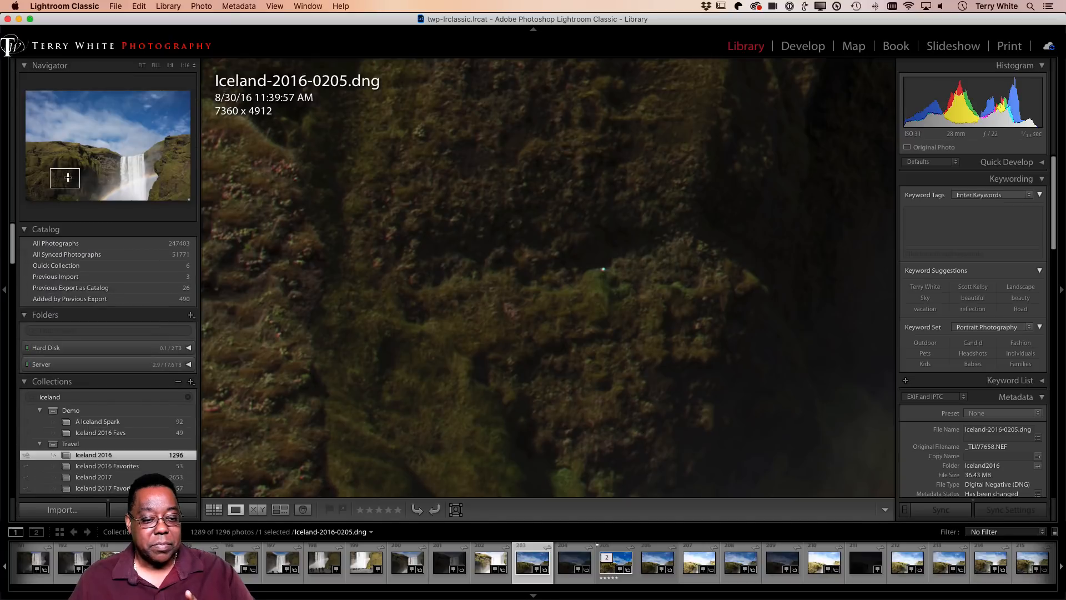
left_click_drag(65, 180, 122, 185)
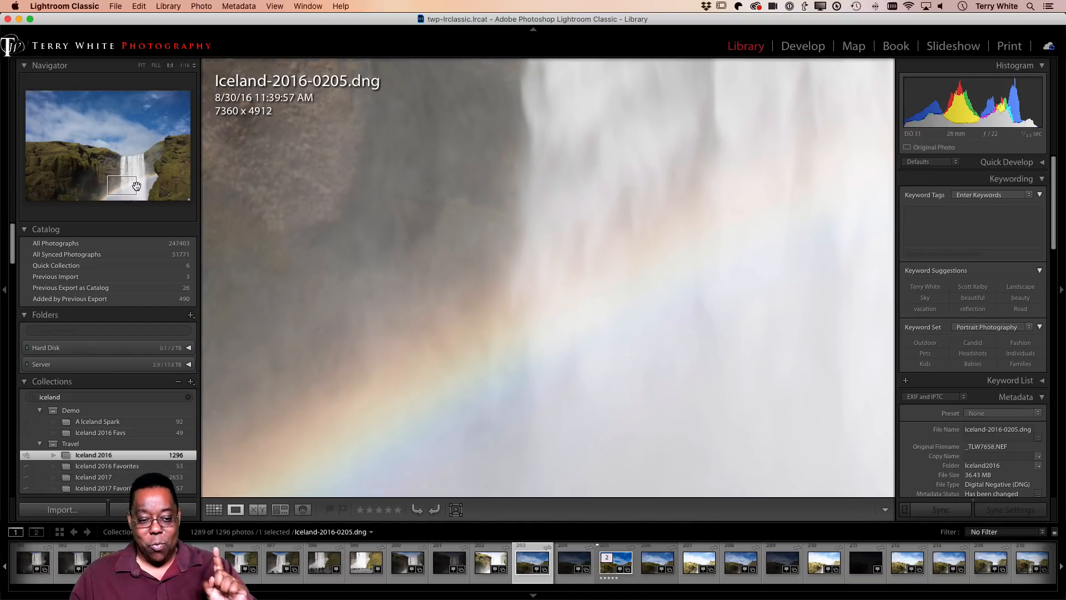
Move the 1:1 view to the photo's upper-left corner and examine the sky and left cliffs in successive columns down to the lower edge
key("Home")
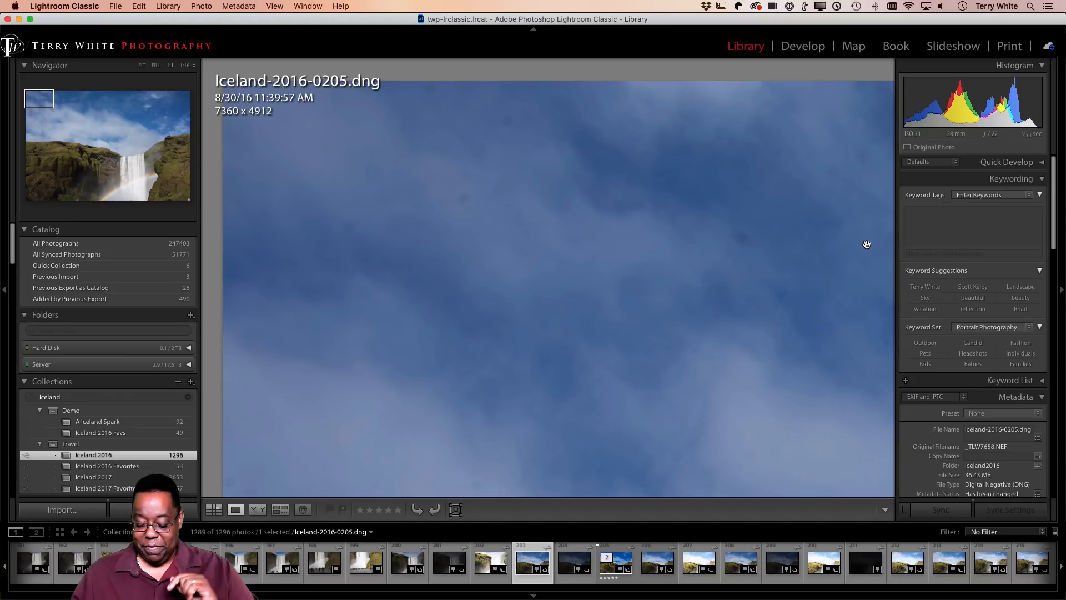
scroll(866, 245, "down", 5)
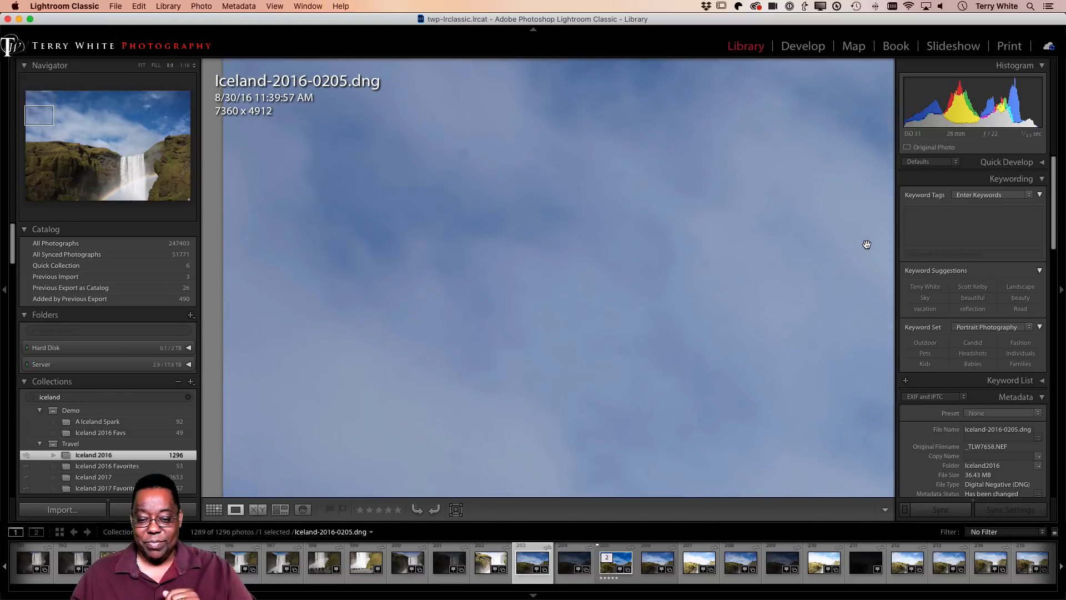
scroll(866, 245, "down", 5)
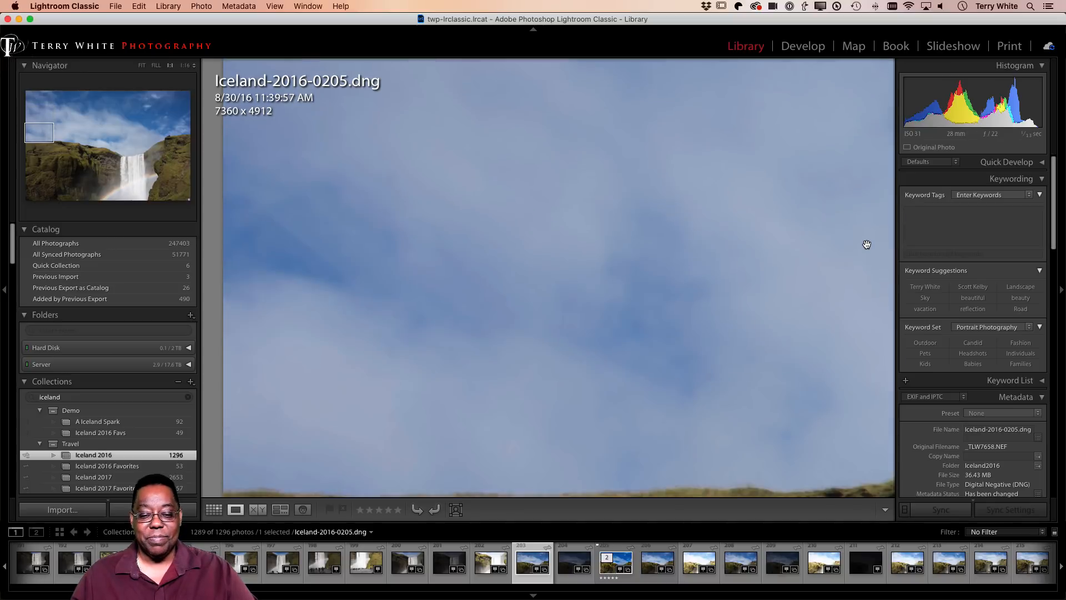
scroll(867, 244, "down", 5)
scroll(866, 245, "down", 10)
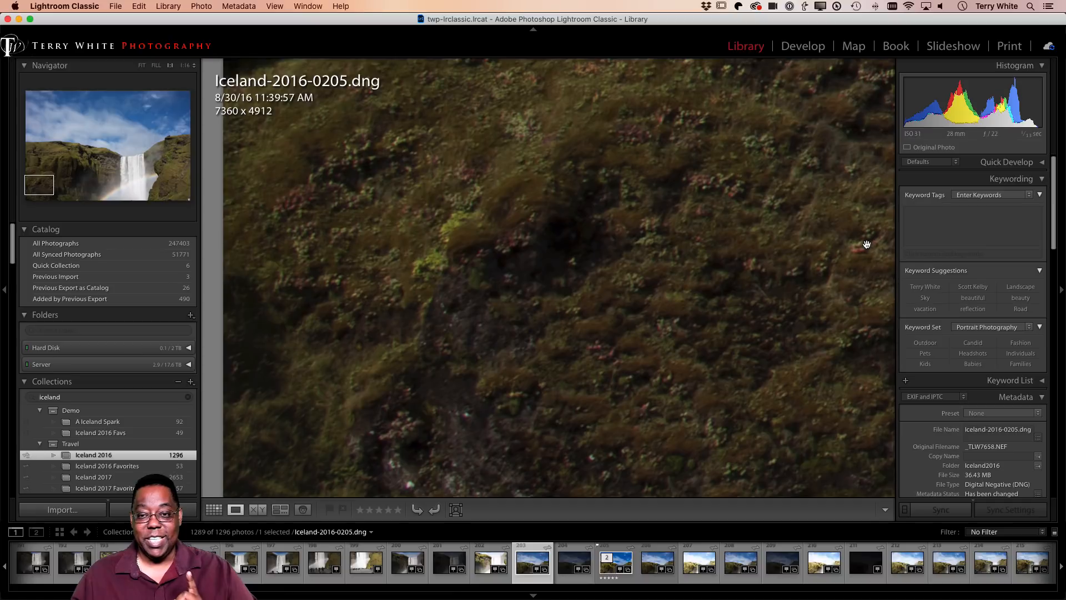
scroll(866, 244, "down", 4)
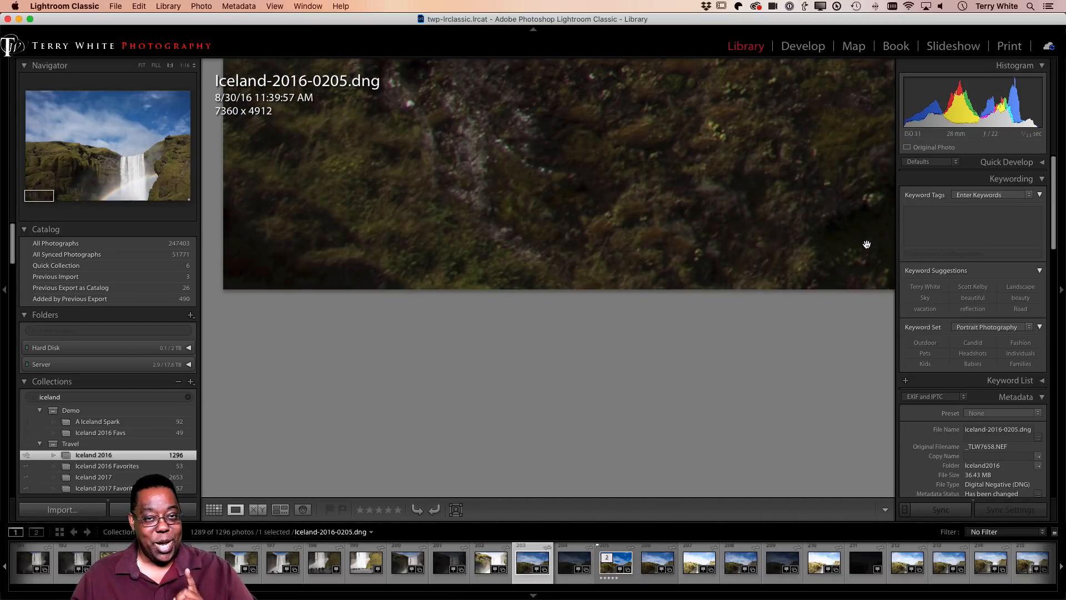
scroll(867, 244, "up", 10)
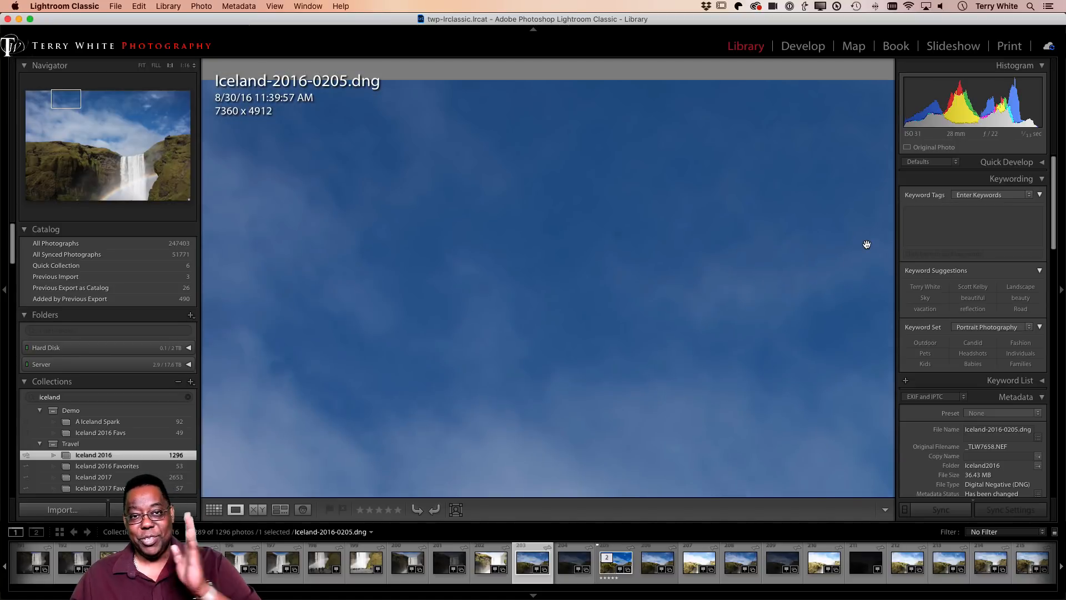
scroll(866, 244, "down", 6)
scroll(867, 244, "up", 6)
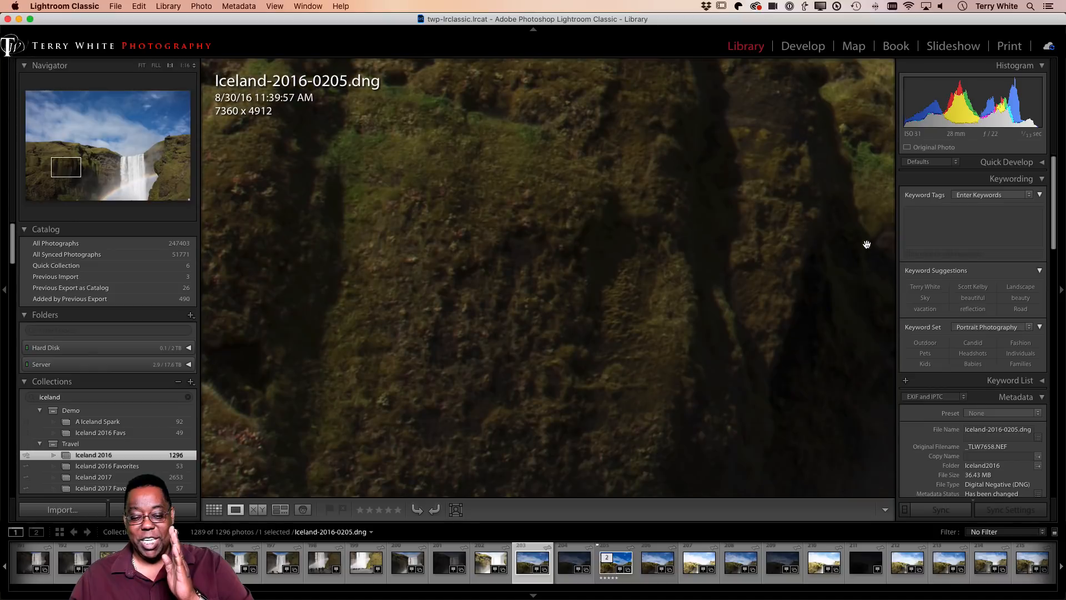
scroll(867, 245, "up", 3)
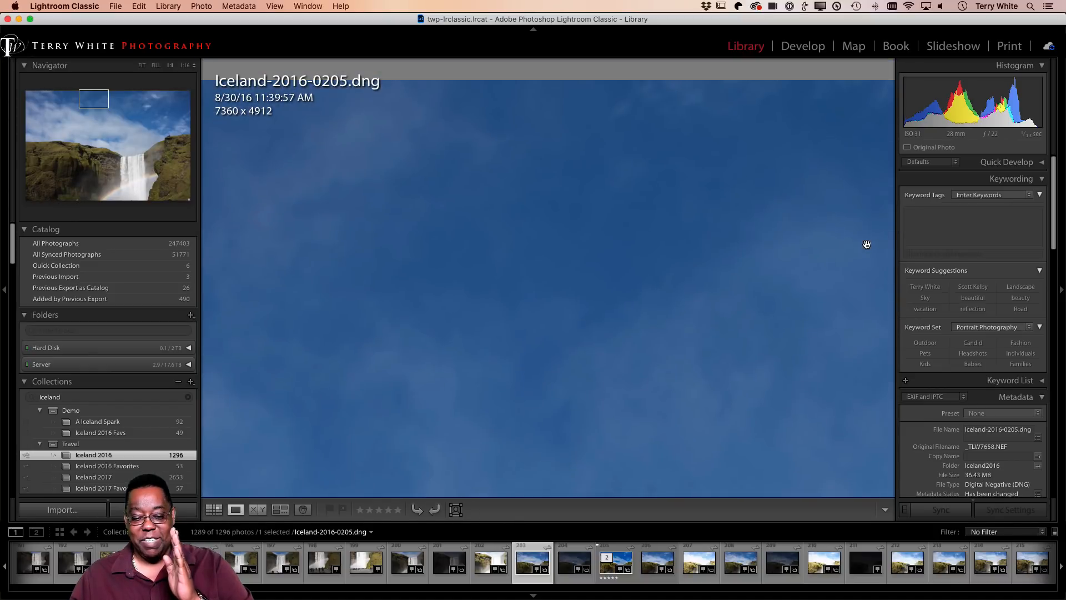
scroll(867, 245, "down", 10)
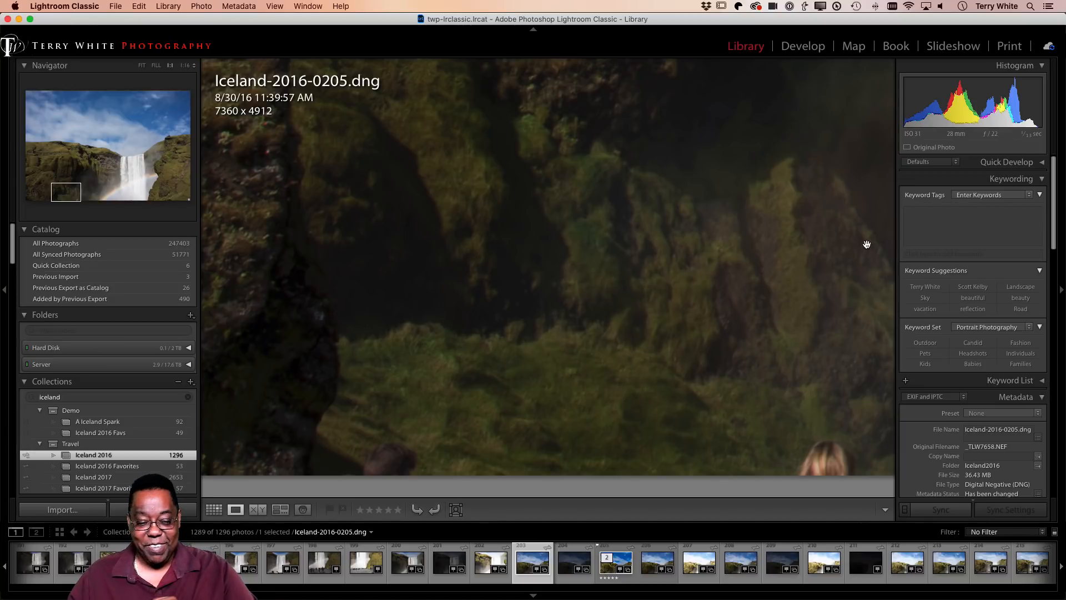
Examine the middle columns of Iceland-2016-0205 at 1:1, from the sky down across the waterfall and rainbow
scroll(867, 244, "up", 10)
scroll(867, 244, "down", 5)
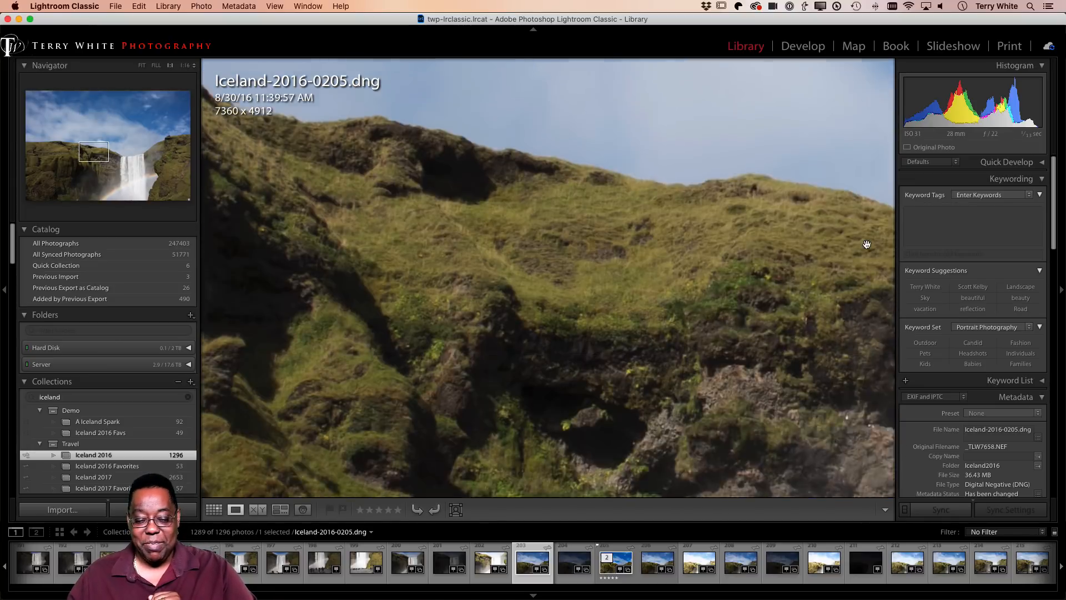
scroll(866, 244, "down", 5)
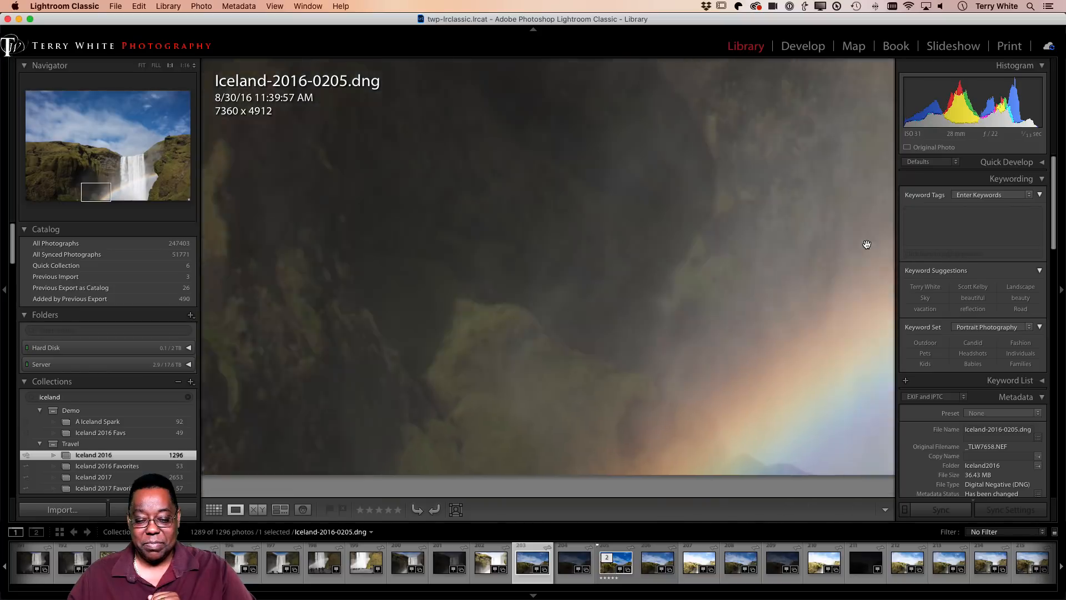
scroll(867, 244, "up", 10)
scroll(866, 244, "down", 6)
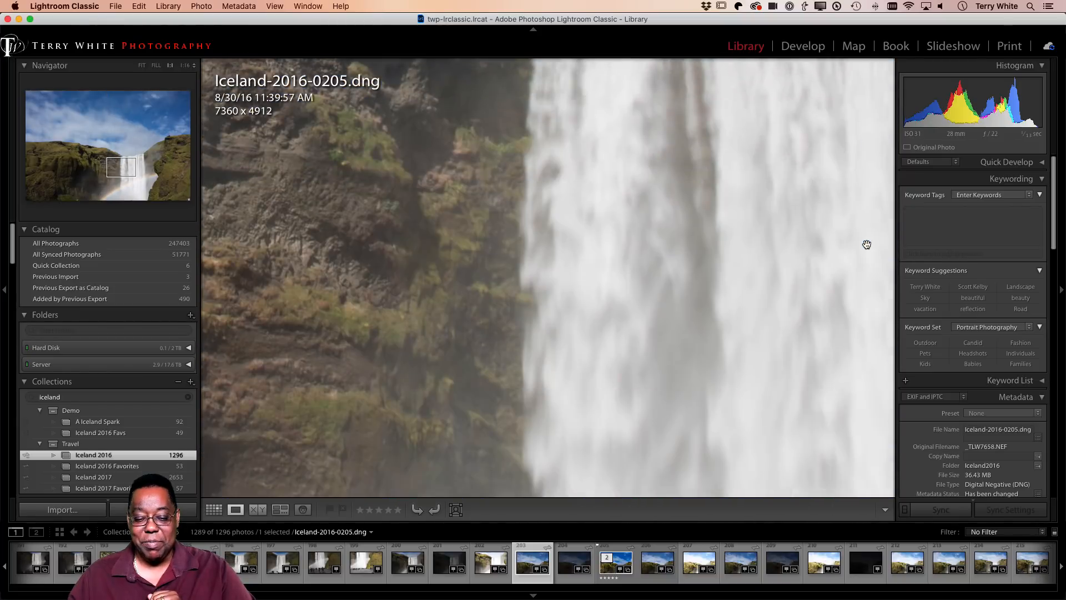
scroll(867, 244, "down", 8)
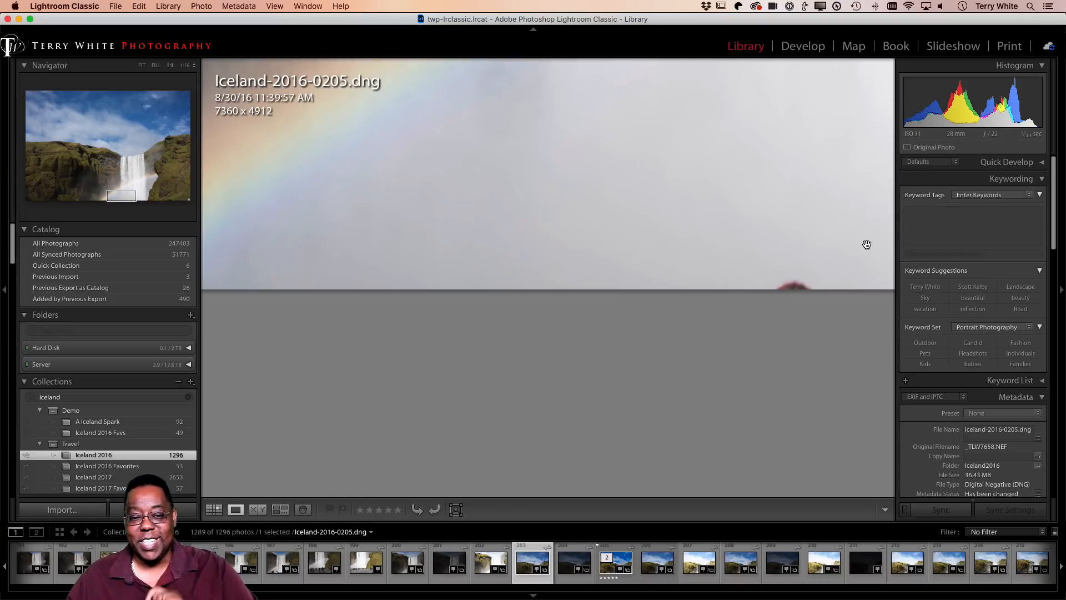
scroll(867, 245, "up", 10)
scroll(867, 244, "up", 2)
scroll(867, 245, "down", 6)
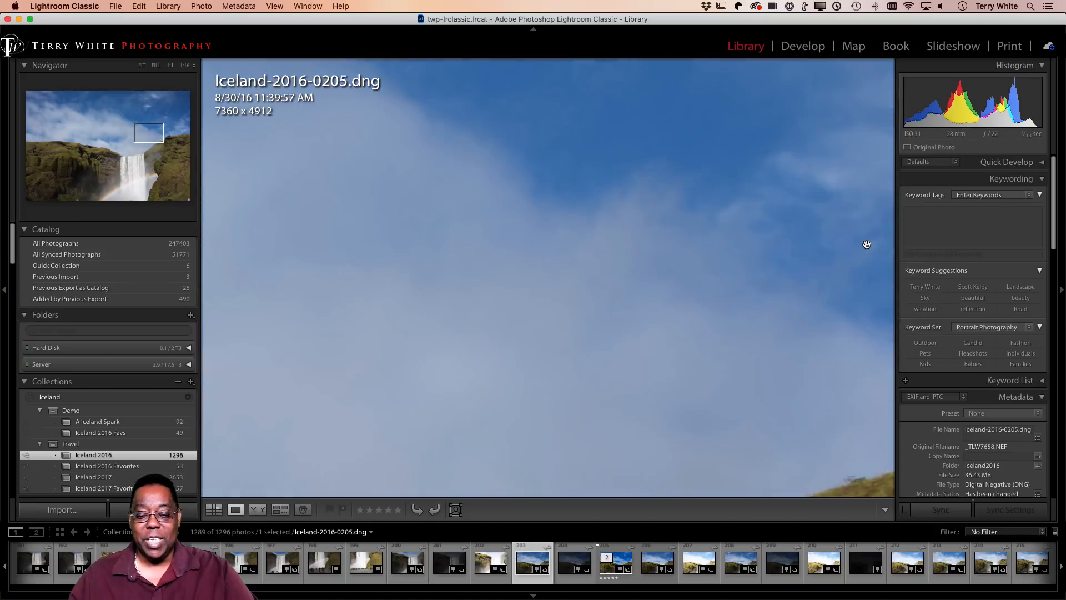
scroll(866, 245, "up", 5)
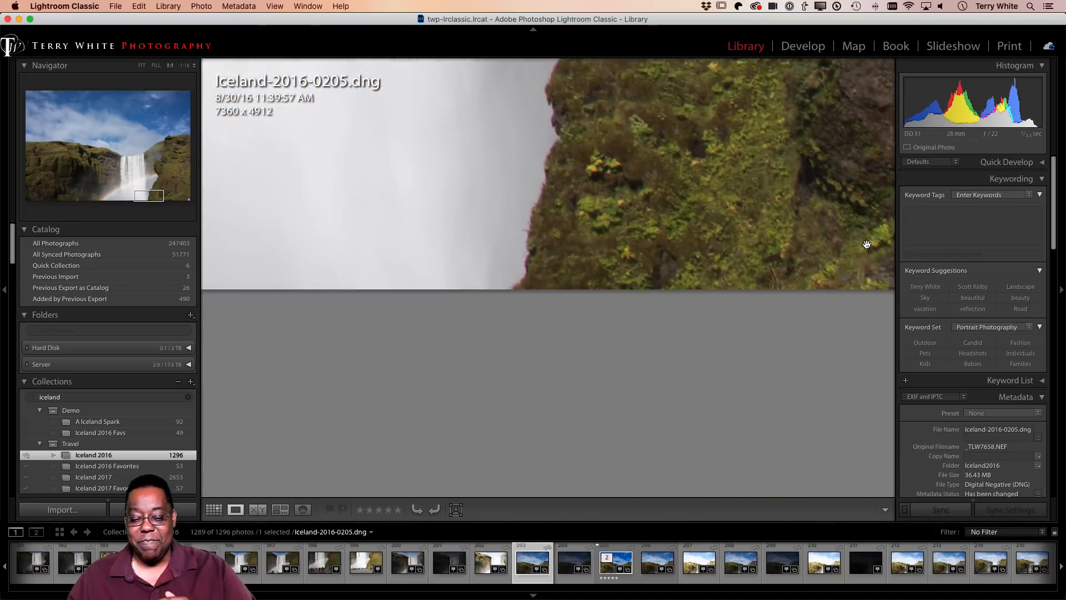
Examine the cliffs and sky along the photo's right side at 1:1, ending at its lower-right corner
scroll(867, 244, "right", 3)
scroll(867, 244, "down", 3)
scroll(866, 244, "up", 5)
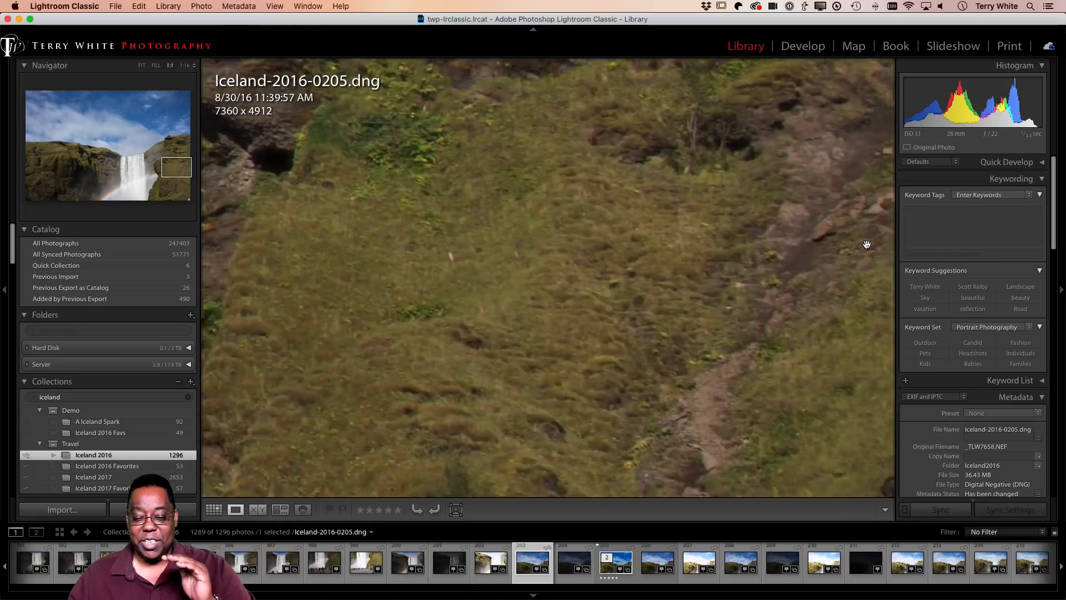
scroll(867, 244, "right", 2)
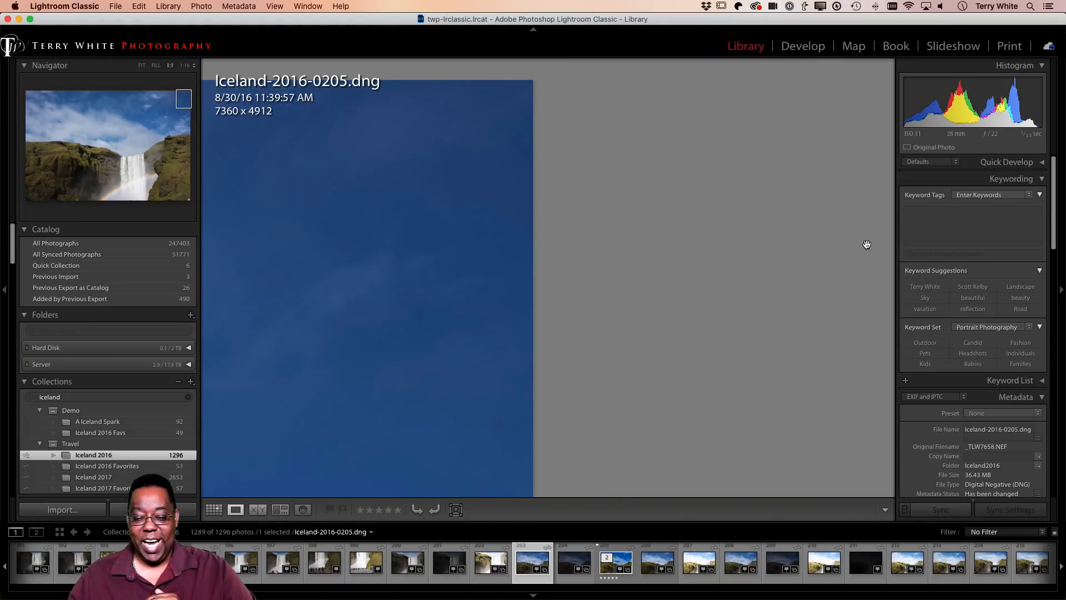
scroll(867, 244, "down", 7)
scroll(866, 244, "left", 2)
scroll(866, 244, "up", 7)
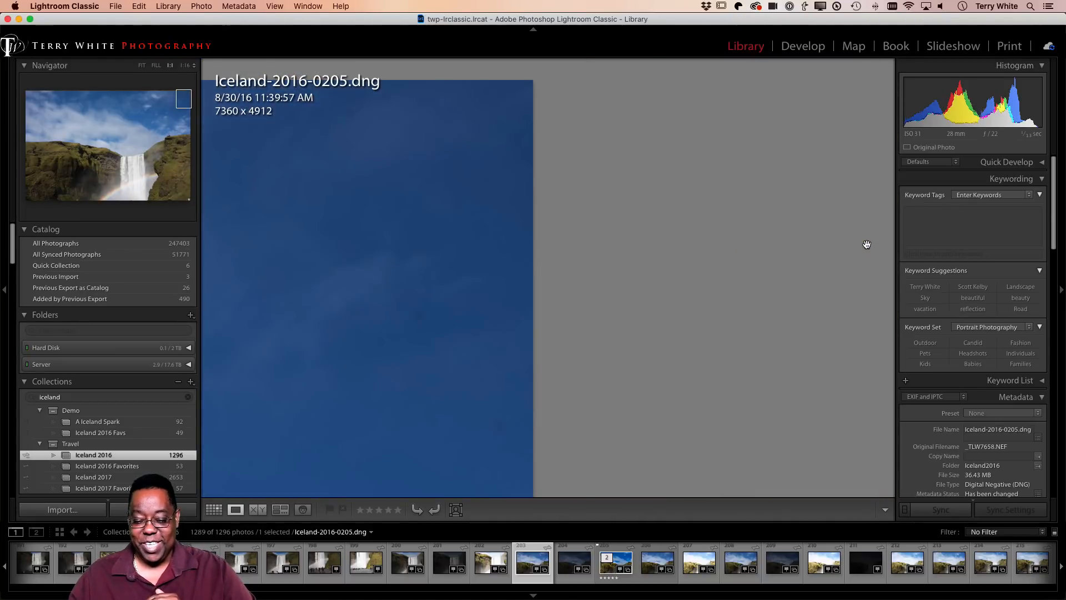
scroll(867, 245, "down", 7)
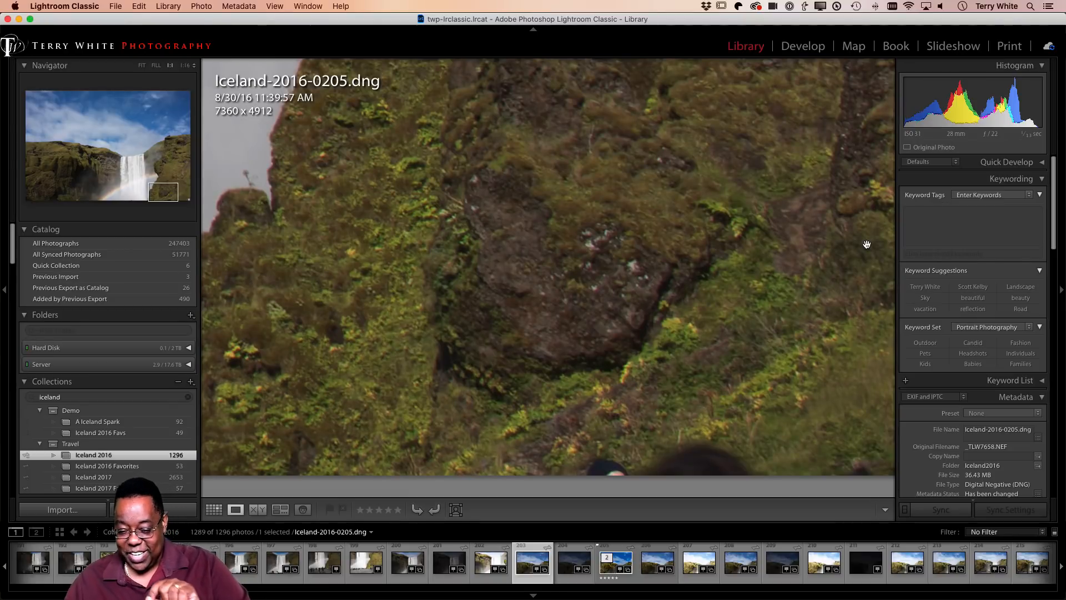
scroll(866, 244, "up", 7)
scroll(866, 244, "right", 2)
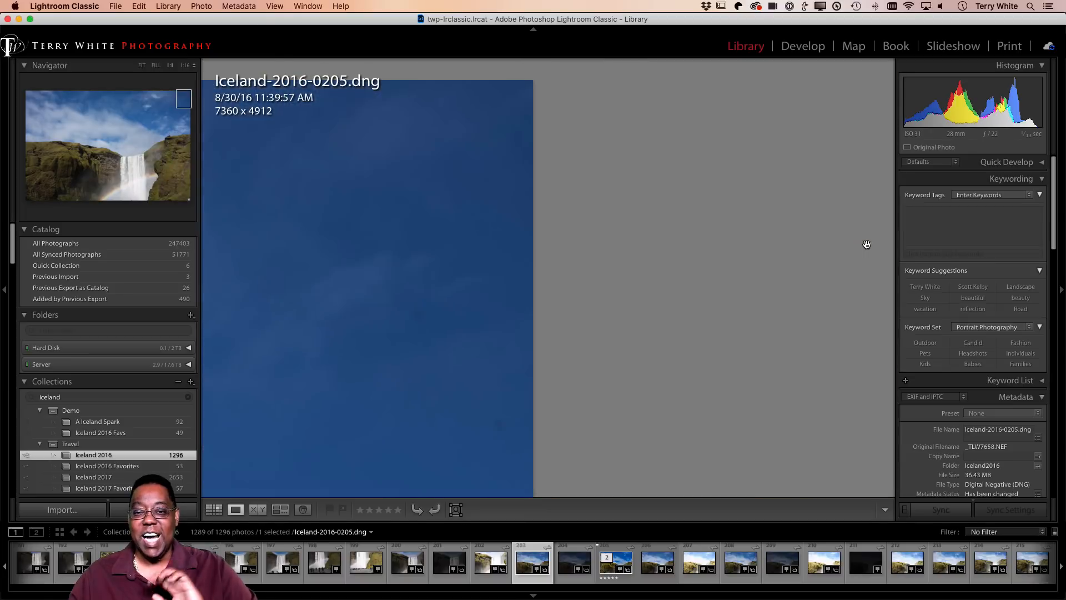
scroll(867, 245, "down", 7)
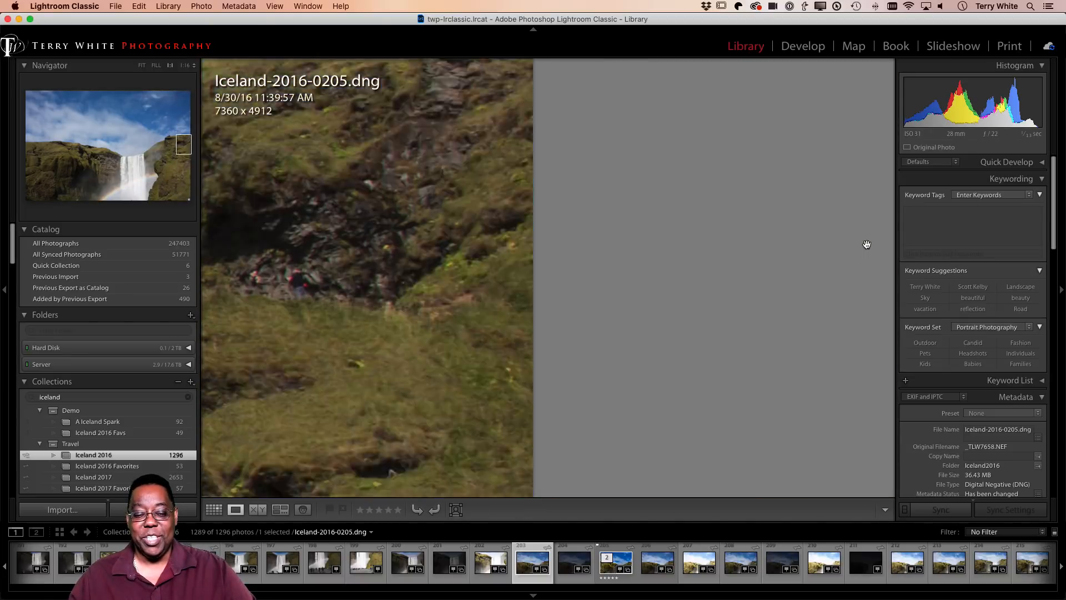
scroll(867, 244, "down", 4)
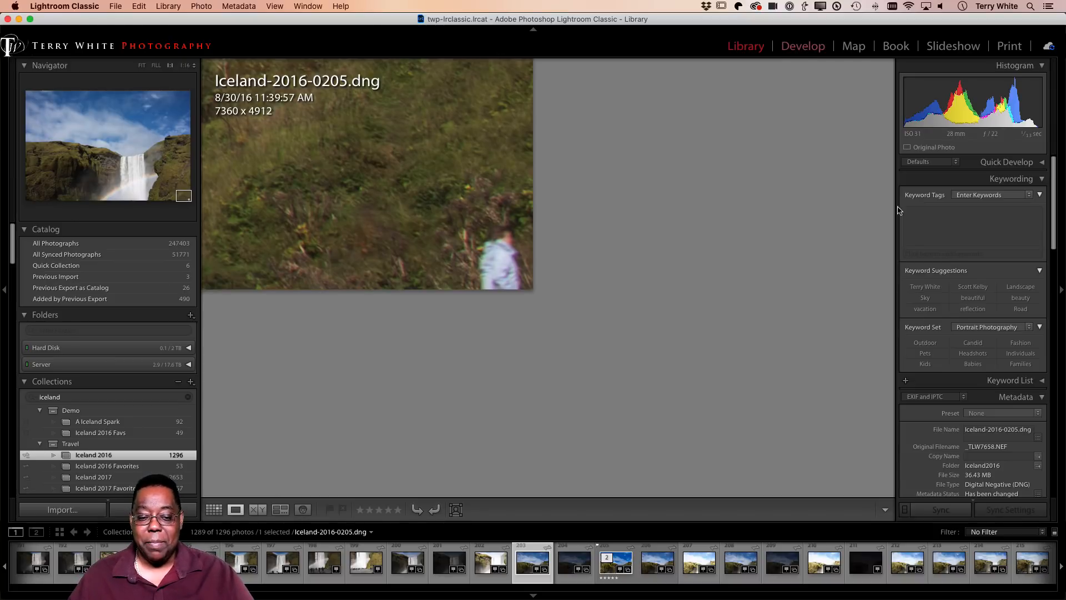
Open Iceland-2016-0205 in Develop, activate the Radial Filter and raise the photo's rating to four stars
key("d")
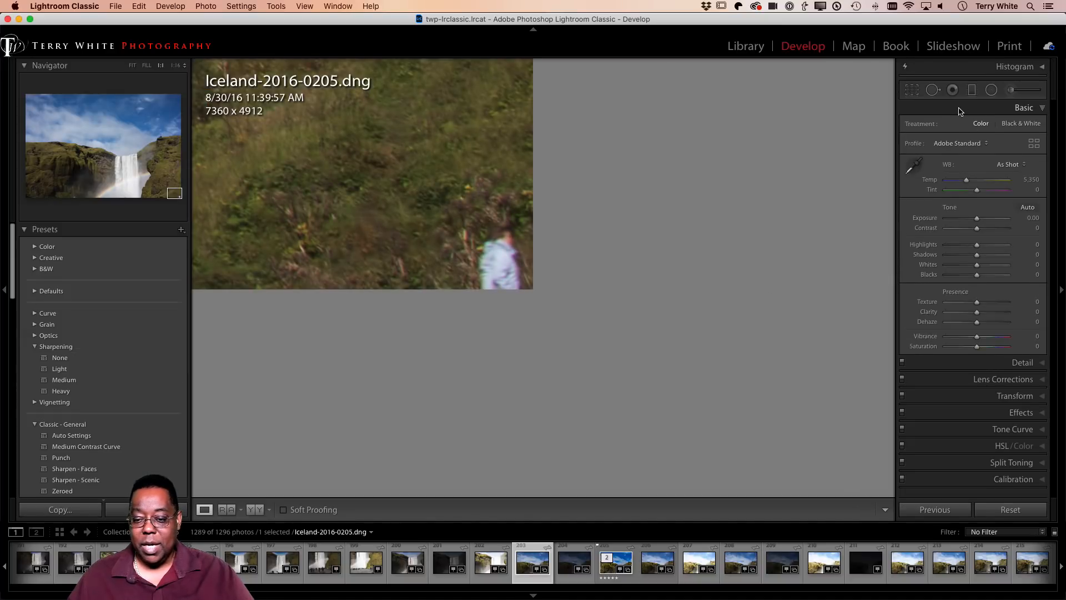
left_click(991, 90)
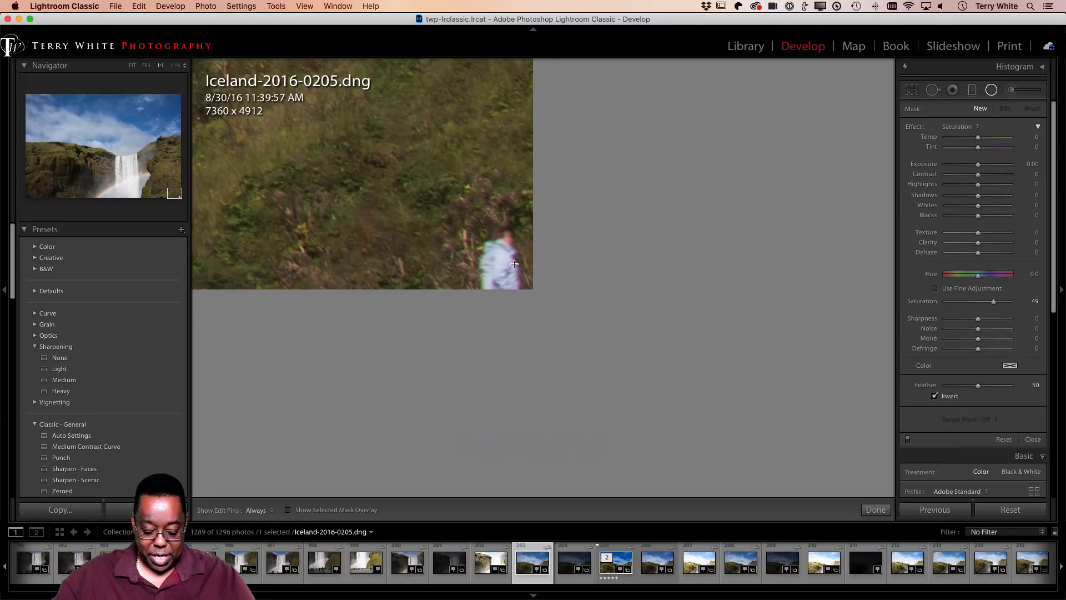
key("bracketright")
key("bracketright")
key("bracketright")
key("bracketright")
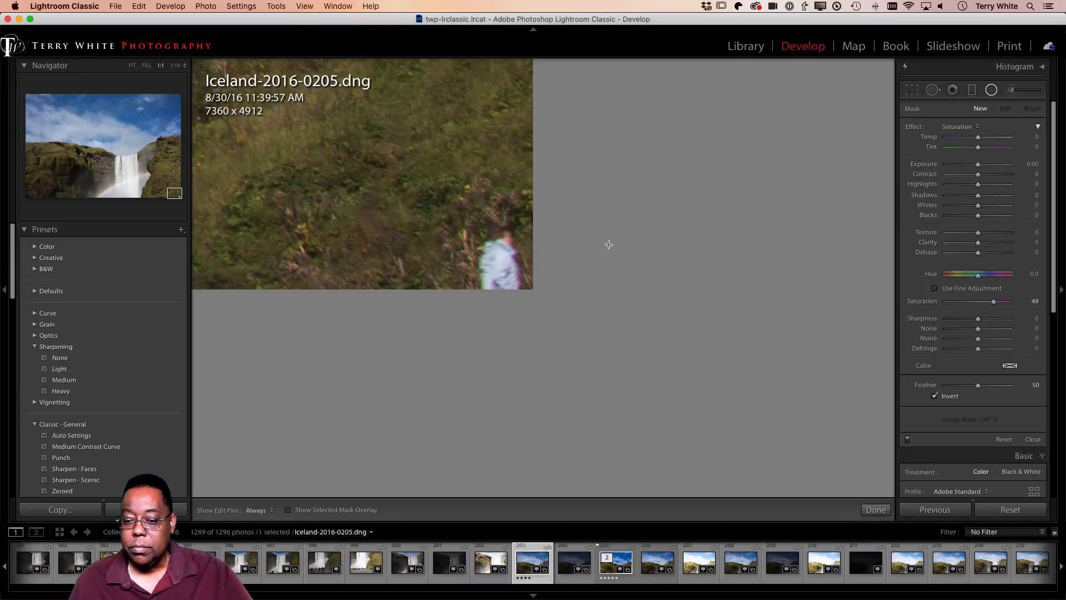
Clone out the person in the pale jacket at the photo's lower-right corner with Spot Removal at brush size 31
left_click(932, 89)
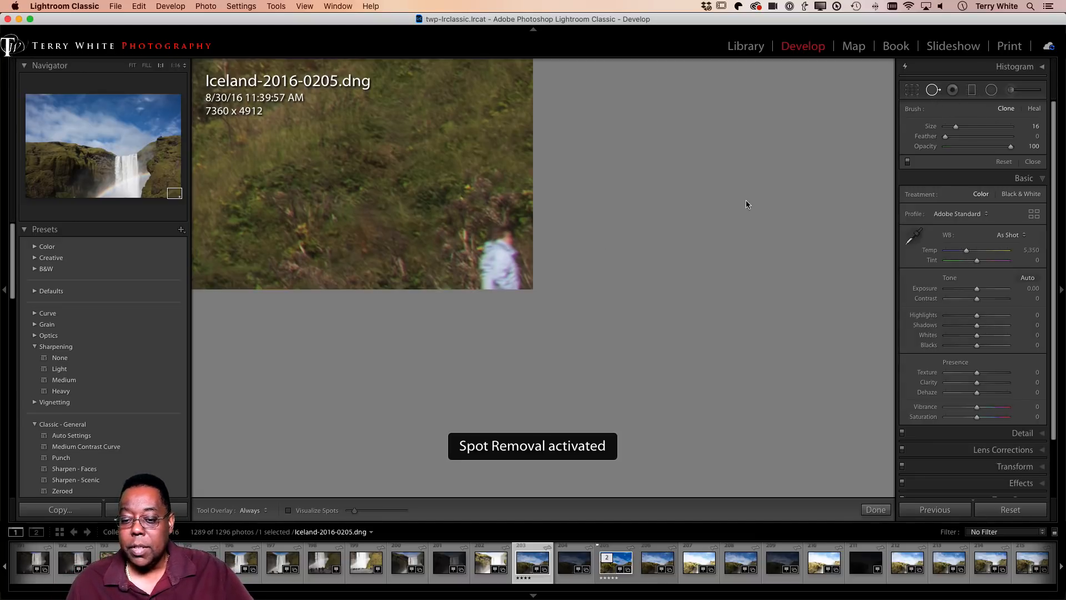
key("bracketright")
key("bracketright")
key("bracketright")
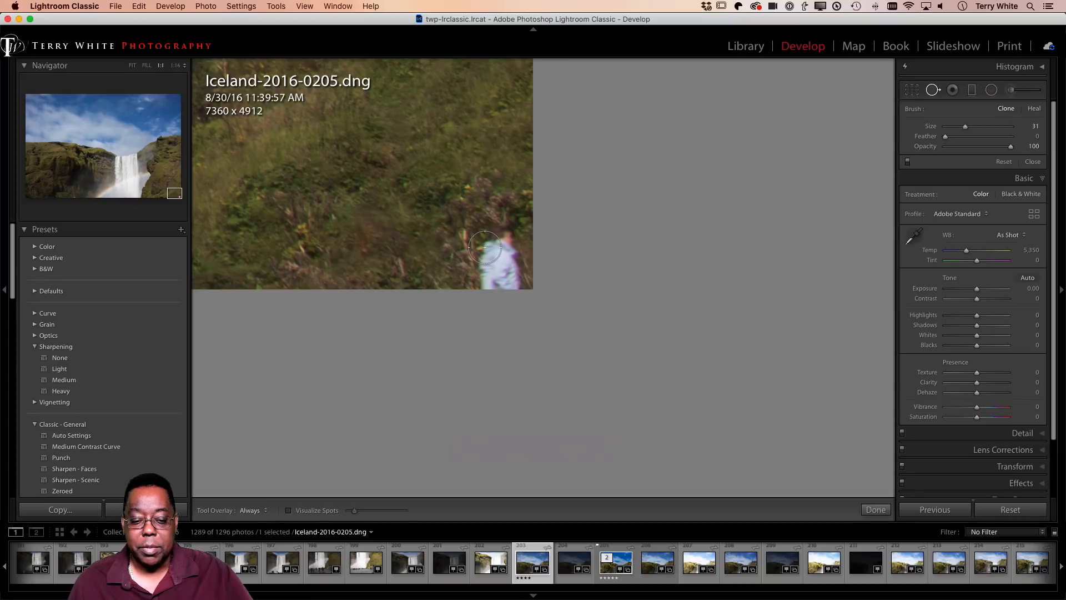
mouse_move(485, 247)
left_mouse_down()
mouse_move(510, 236)
mouse_move(485, 278)
mouse_move(492, 269)
mouse_move(520, 283)
mouse_move(480, 244)
mouse_move(473, 258)
left_mouse_up()
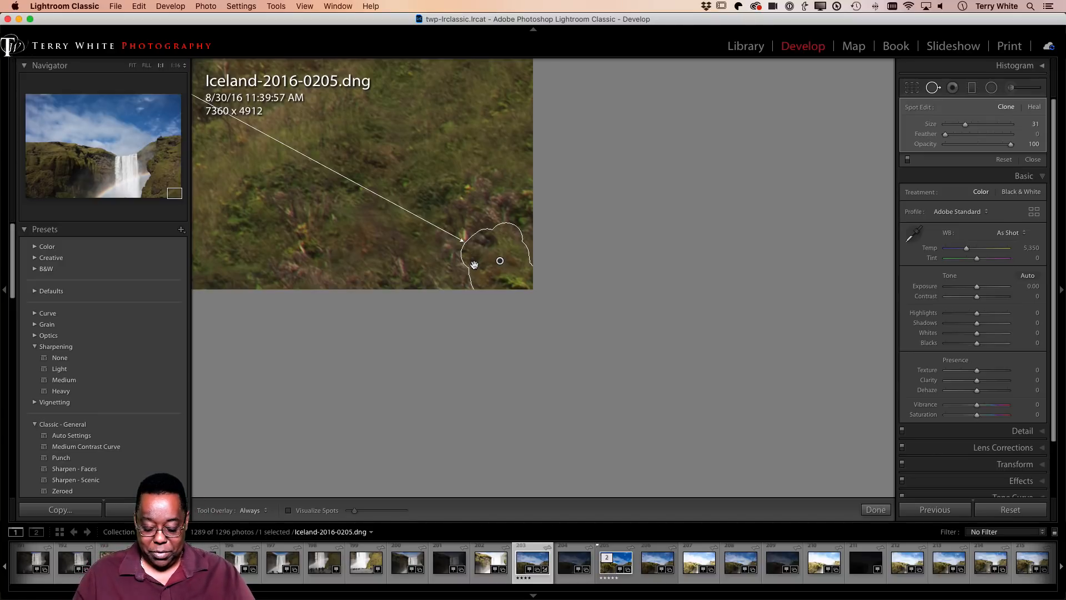
Cycle the corner spot edit through several automatically chosen source areas for a better match with the surrounding grass
key("slash")
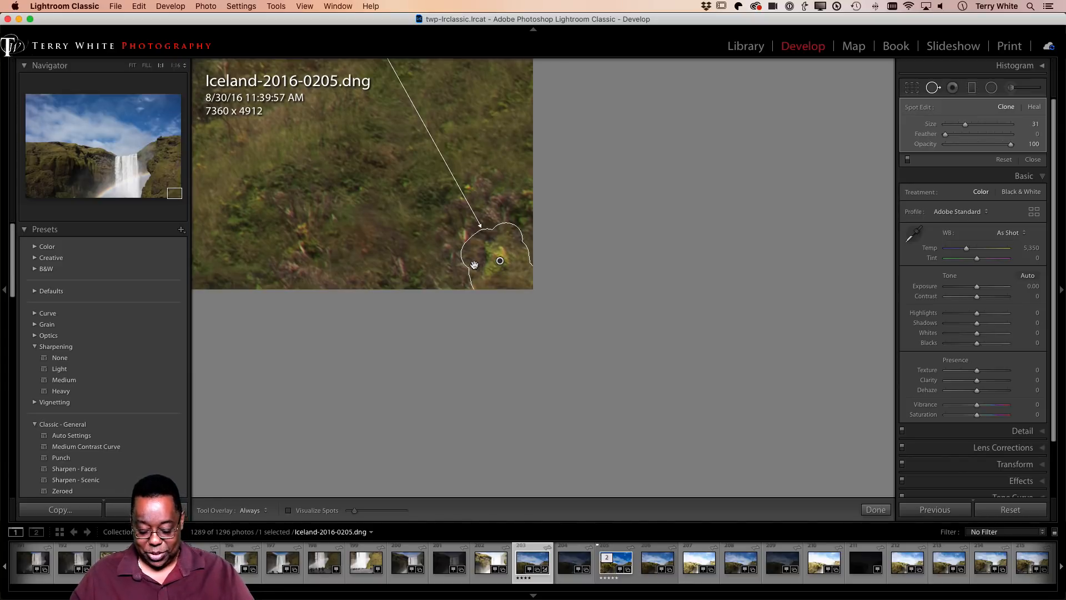
key("slash")
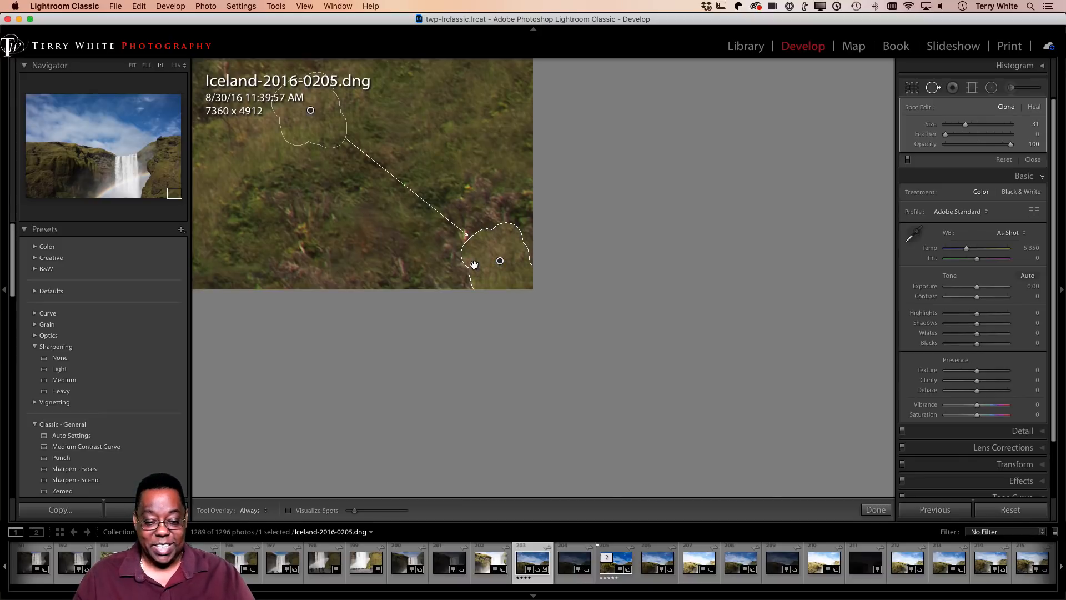
key("slash")
key("slash")
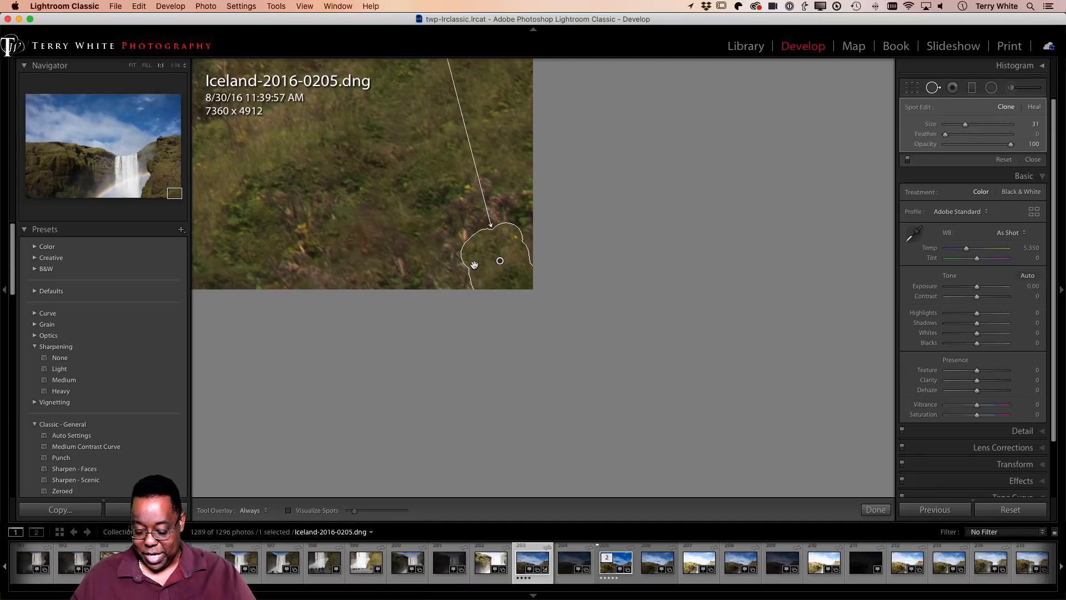
Clone out the two visitors' heads along the photo's lower edge below the rocky cliff right of the waterfall
scroll(474, 265, "up", 15)
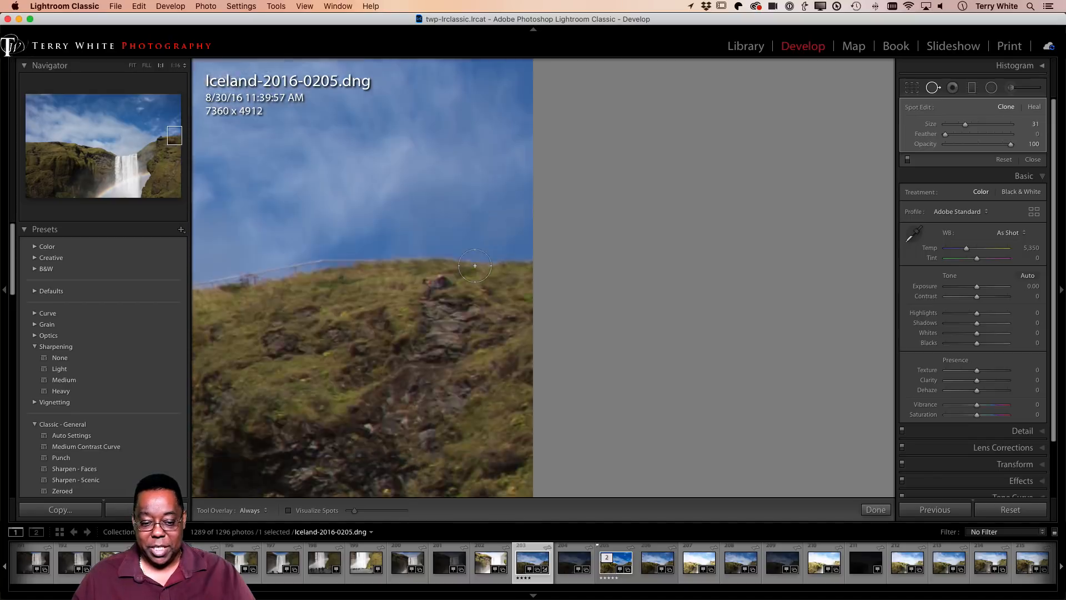
scroll(475, 266, "up", 5)
scroll(475, 266, "down", 20)
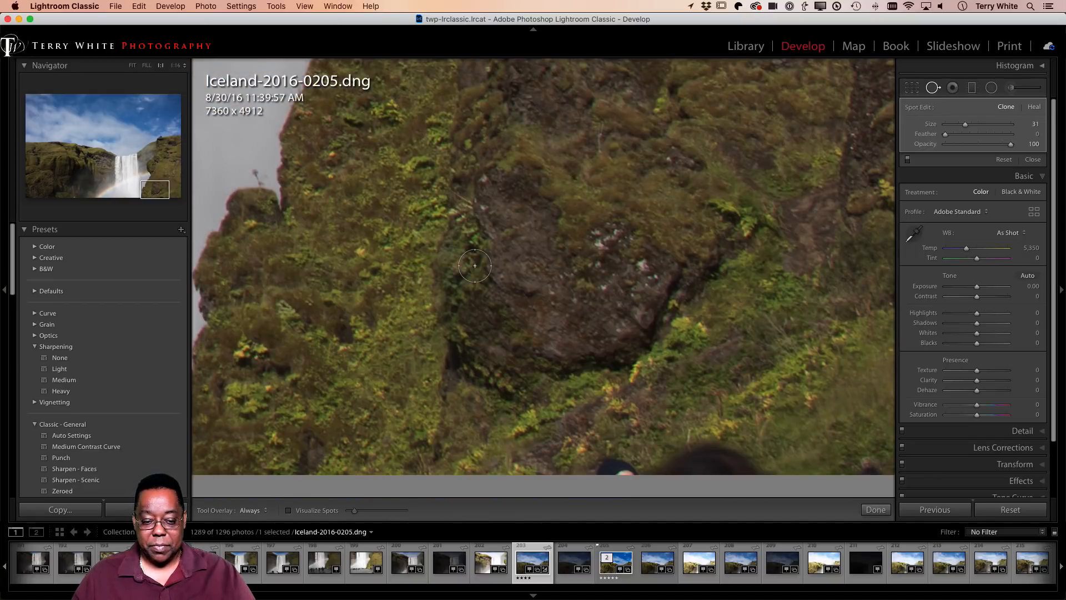
left_click_drag(625, 459, 595, 478)
mouse_move(706, 460)
left_mouse_down()
mouse_move(664, 457)
mouse_move(650, 466)
mouse_move(752, 468)
mouse_move(683, 441)
left_mouse_up()
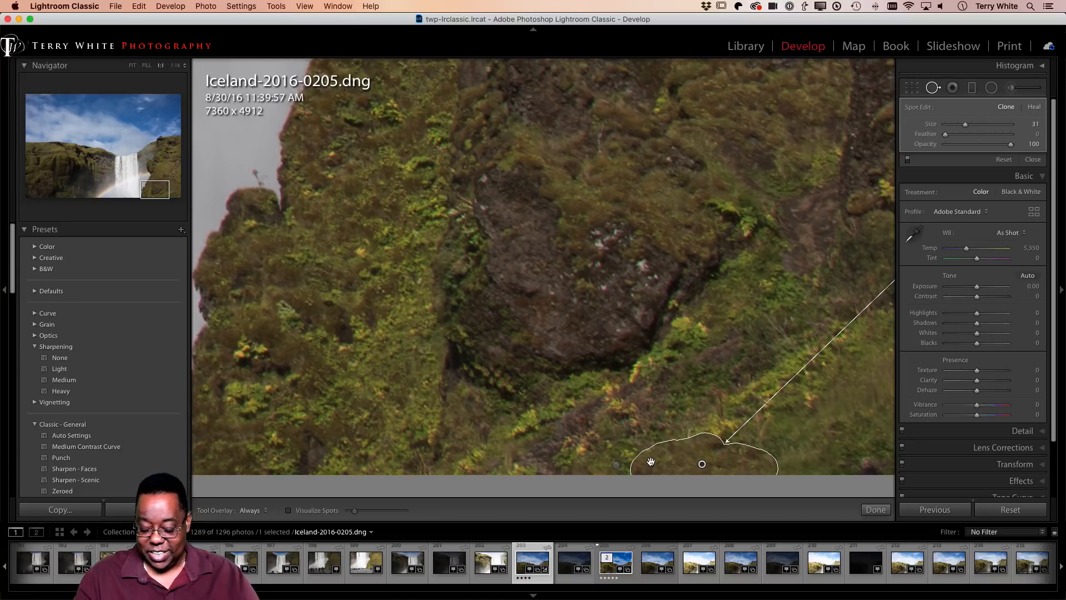
scroll(650, 461, "up", 15)
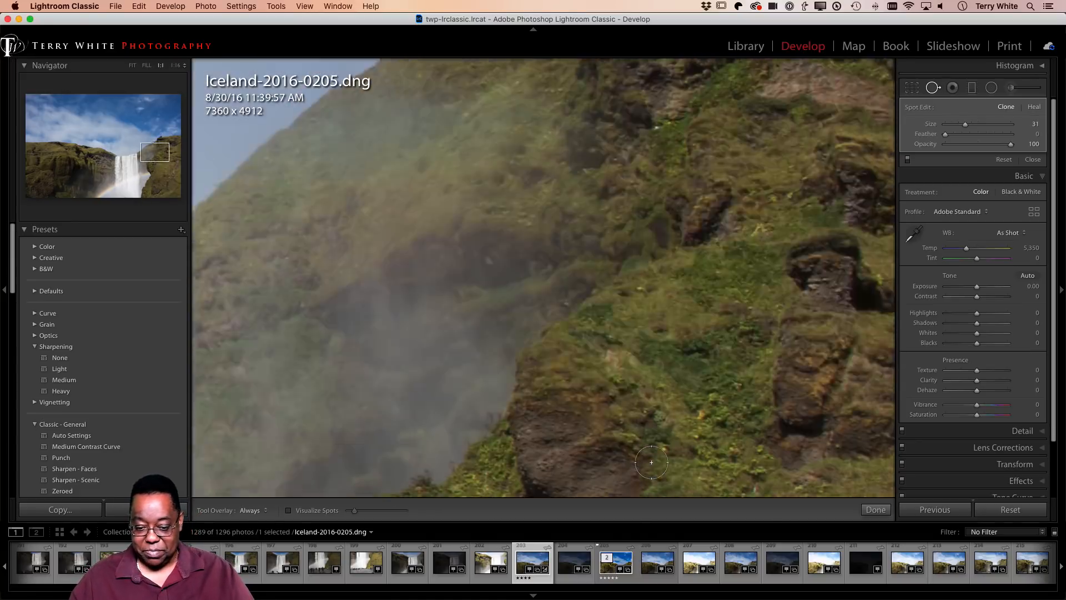
Clone out the dark-haired head at the photo's lower edge in front of the base of the waterfall
scroll(651, 461, "up", 4)
scroll(651, 462, "down", 8)
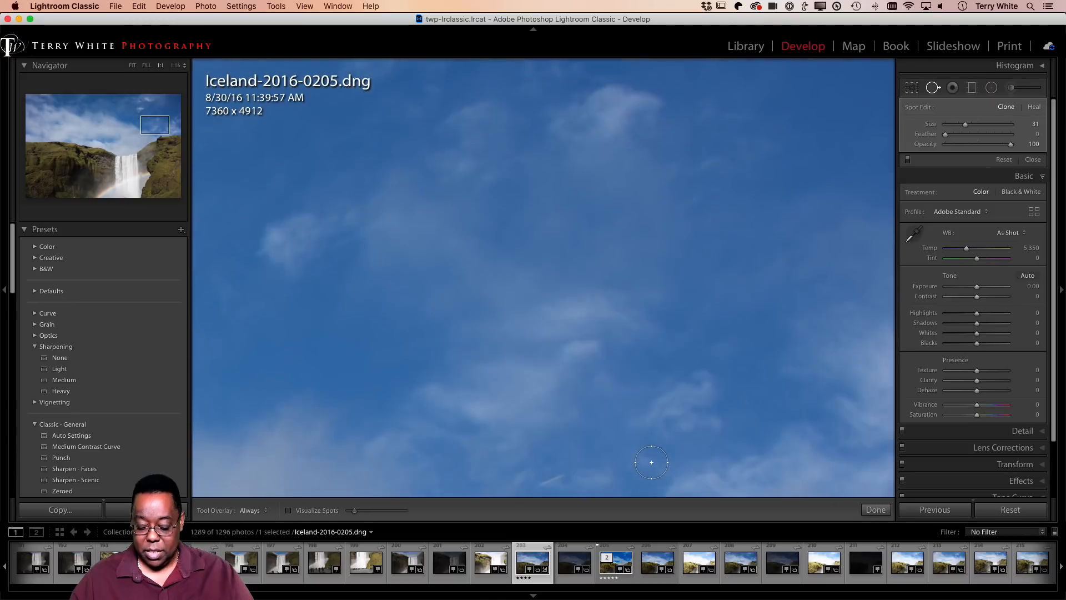
scroll(651, 462, "up", 5)
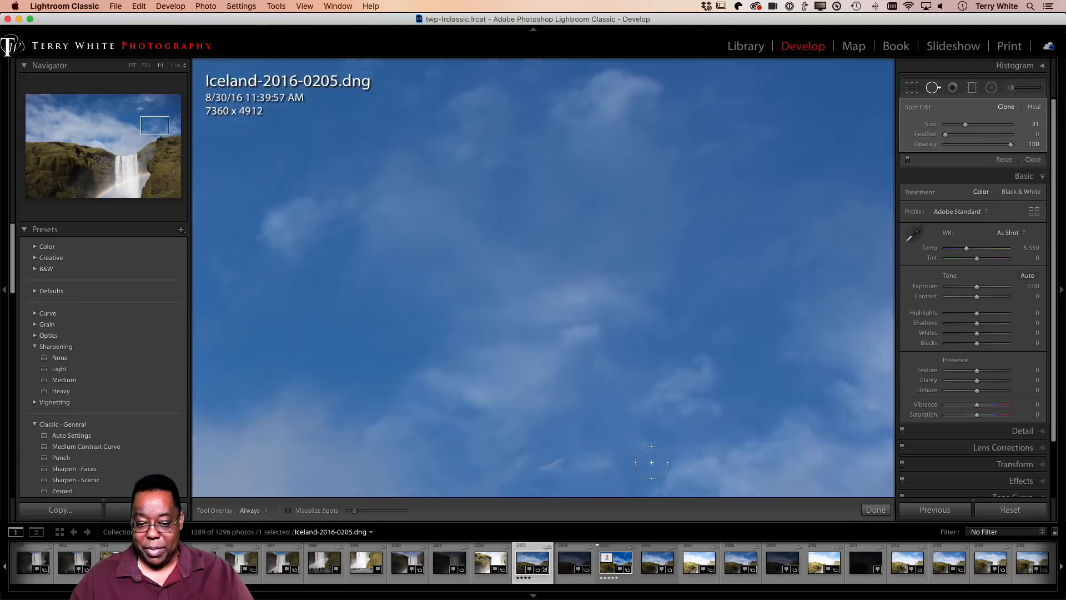
scroll(652, 462, "left", 5)
scroll(652, 462, "down", 15)
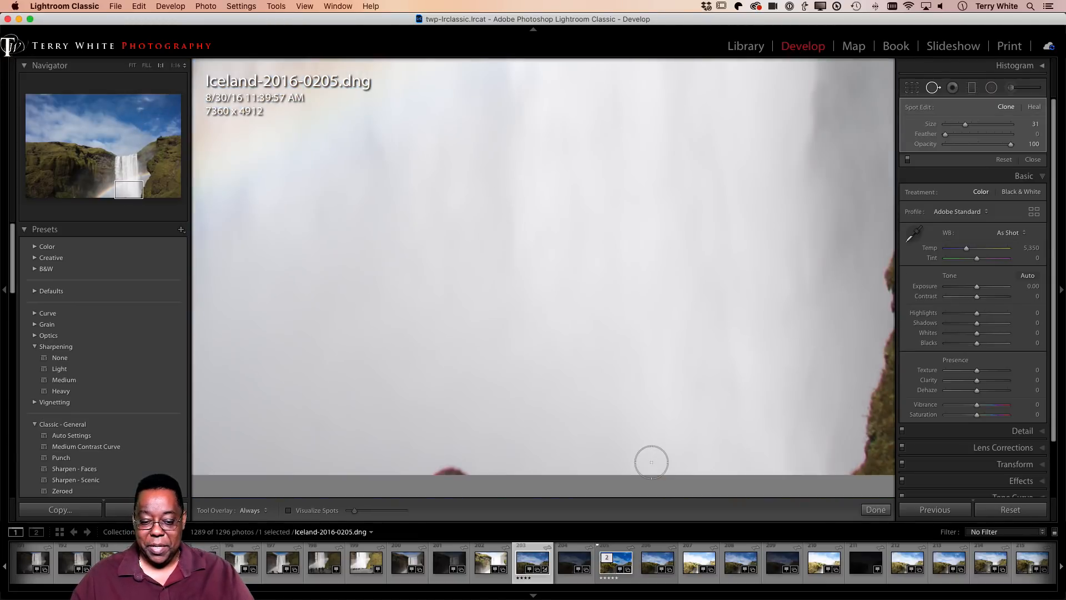
left_click(446, 468)
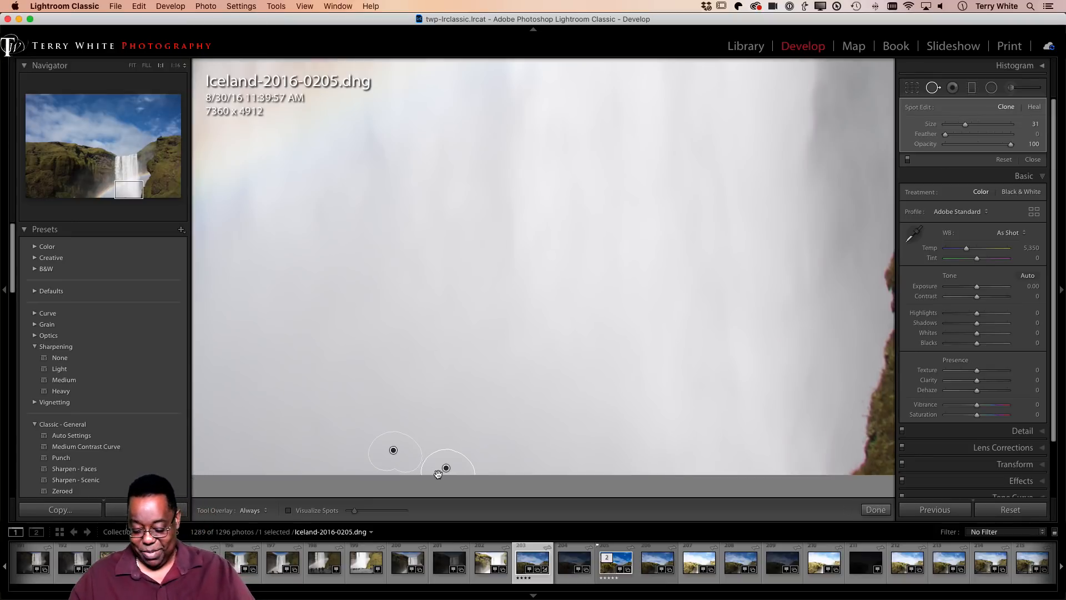
Clone out the blond head at the photo's lower edge below the shadowed mossy cliff left of the waterfall
scroll(438, 474, "up", 20)
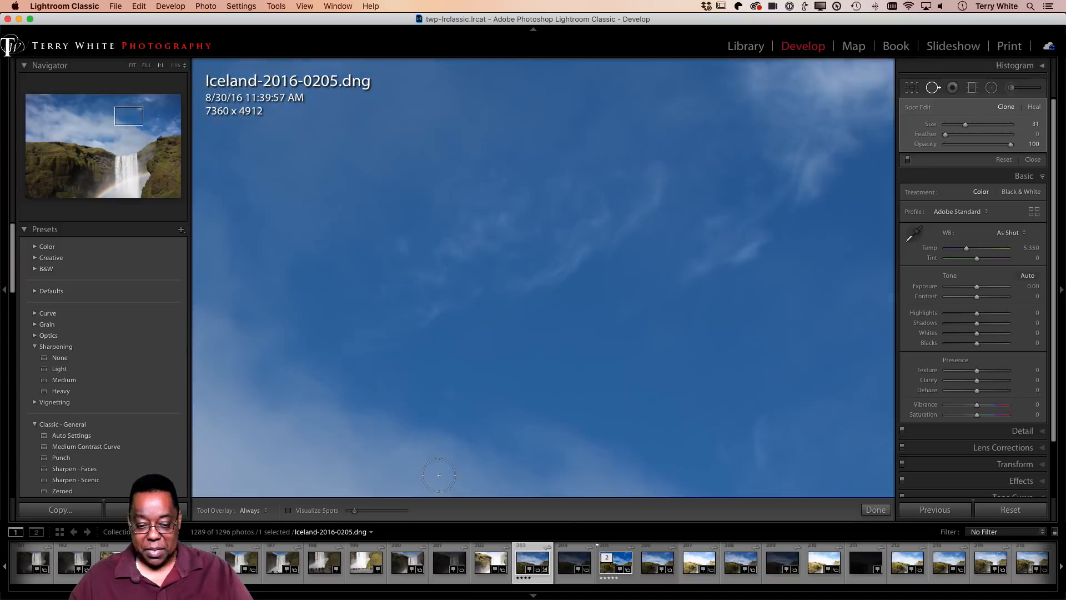
scroll(438, 475, "down", 15)
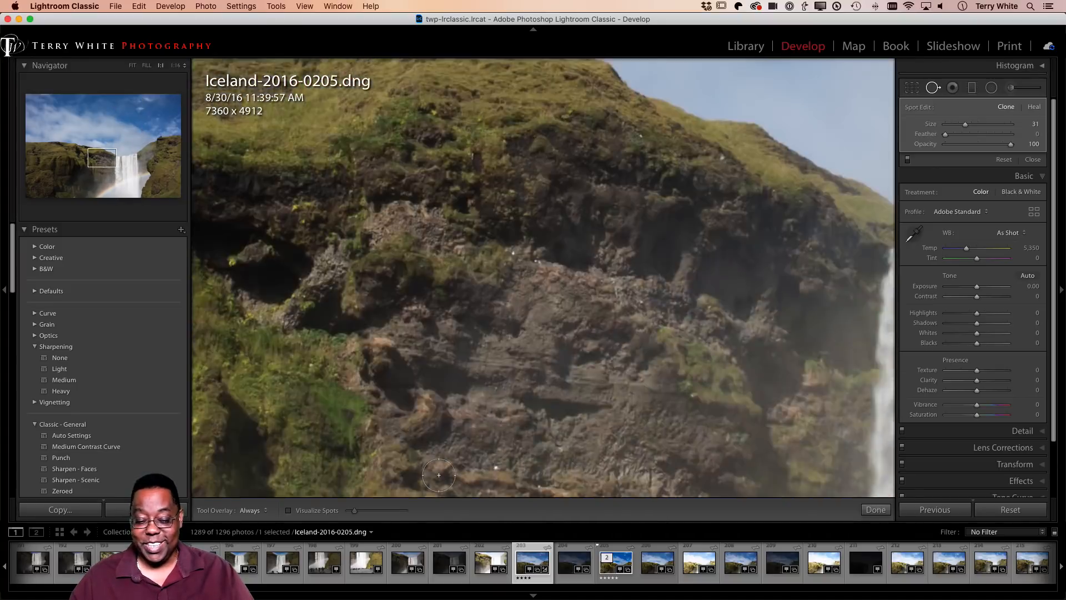
scroll(439, 474, "up", 10)
scroll(438, 475, "down", 15)
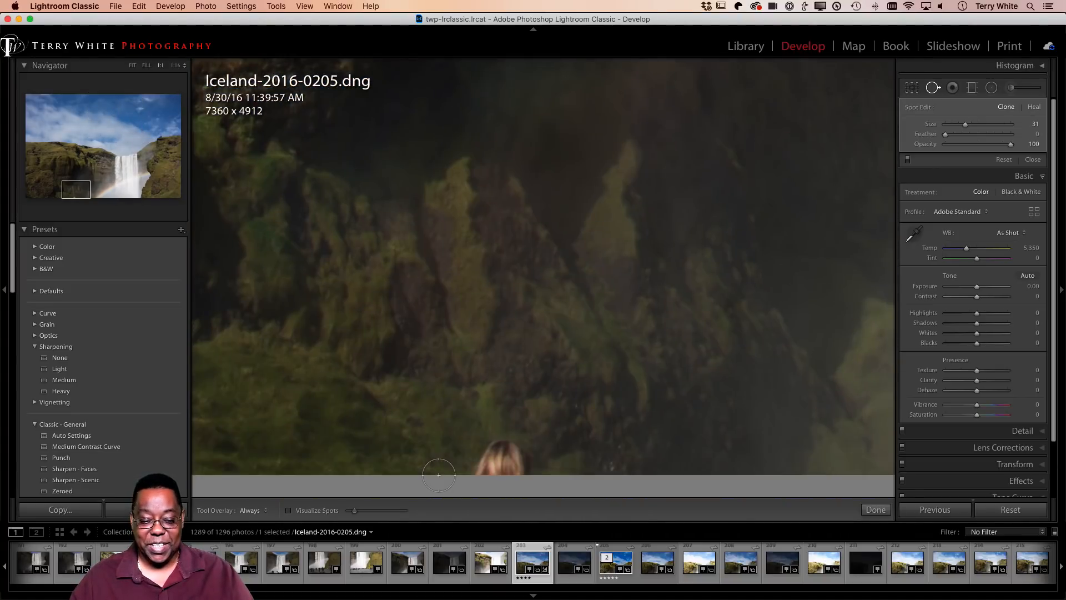
mouse_move(508, 452)
left_mouse_down()
mouse_move(486, 460)
mouse_move(532, 463)
mouse_move(469, 460)
left_mouse_up()
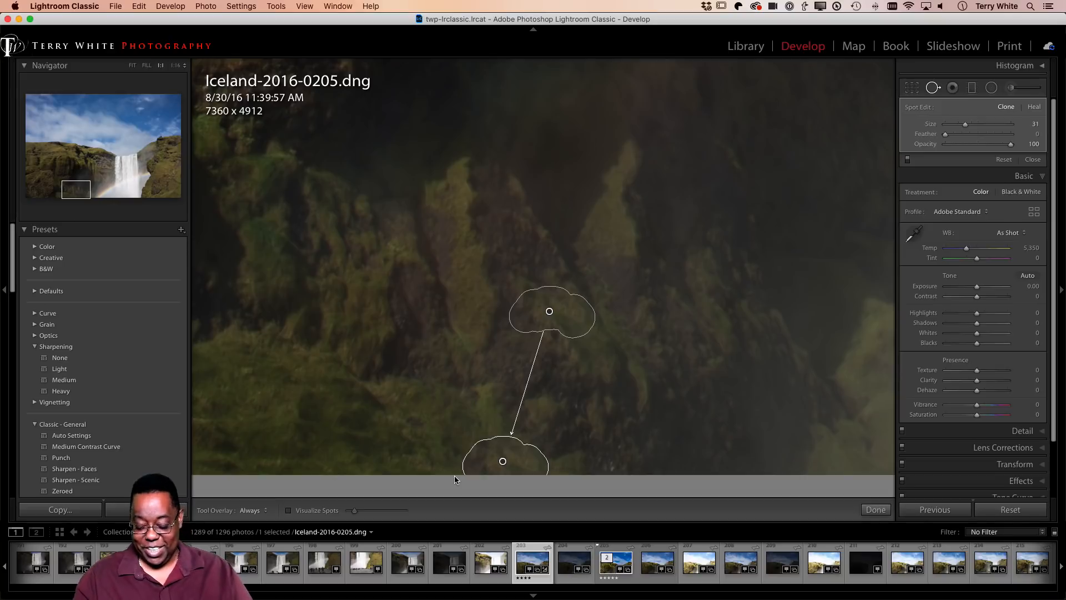
Examine the remaining left part of the photo at 1:1, from the cliffs up to the sky corner, for further distractions
scroll(454, 475, "up", 15)
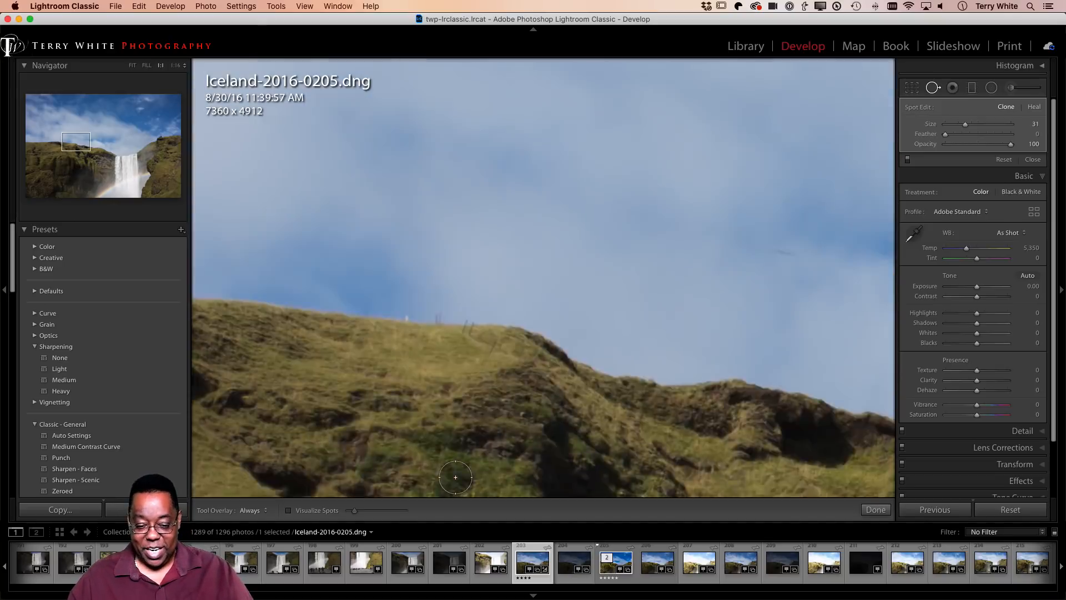
scroll(455, 477, "down", 10)
scroll(456, 477, "left", 5)
scroll(456, 477, "up", 10)
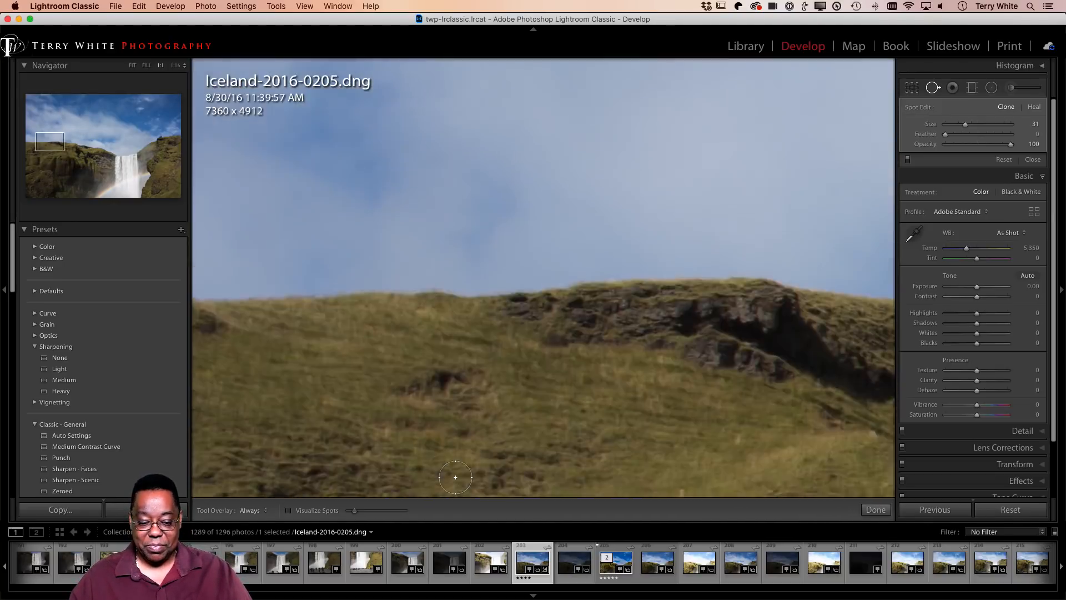
scroll(455, 477, "left", 5)
scroll(456, 476, "down", 10)
scroll(454, 476, "up", 8)
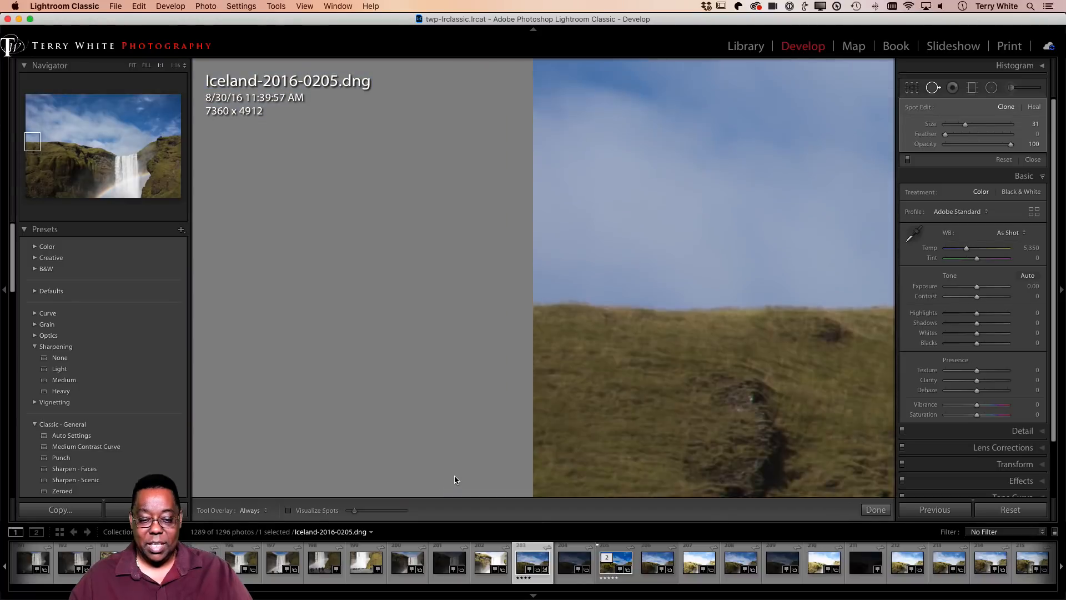
scroll(454, 475, "up", 5)
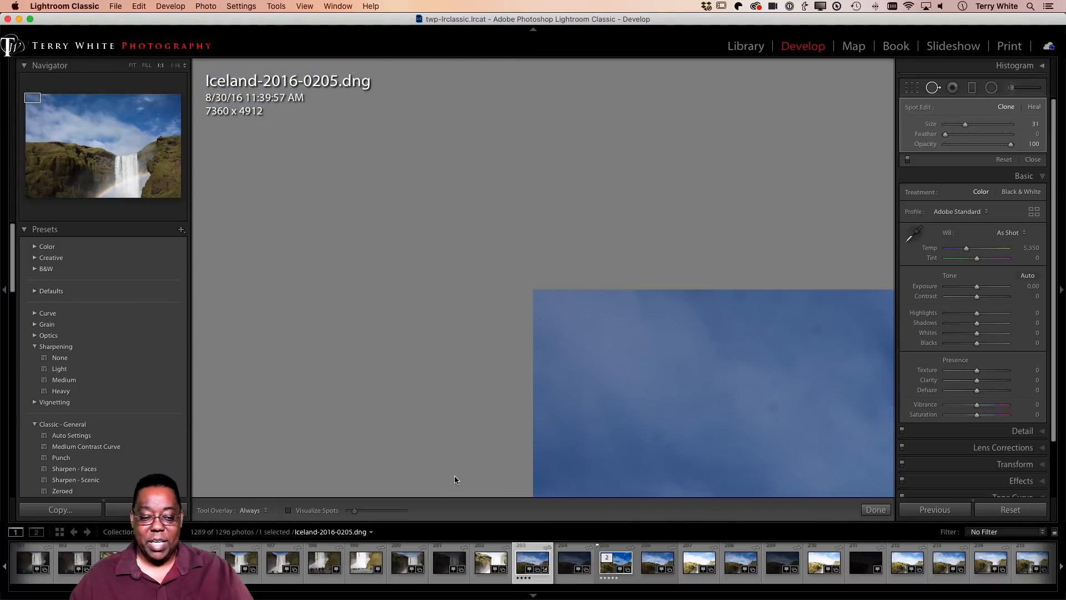
Fit the whole photo in view, close Spot Removal and compare the retouched photo with its before version
left_click(133, 65)
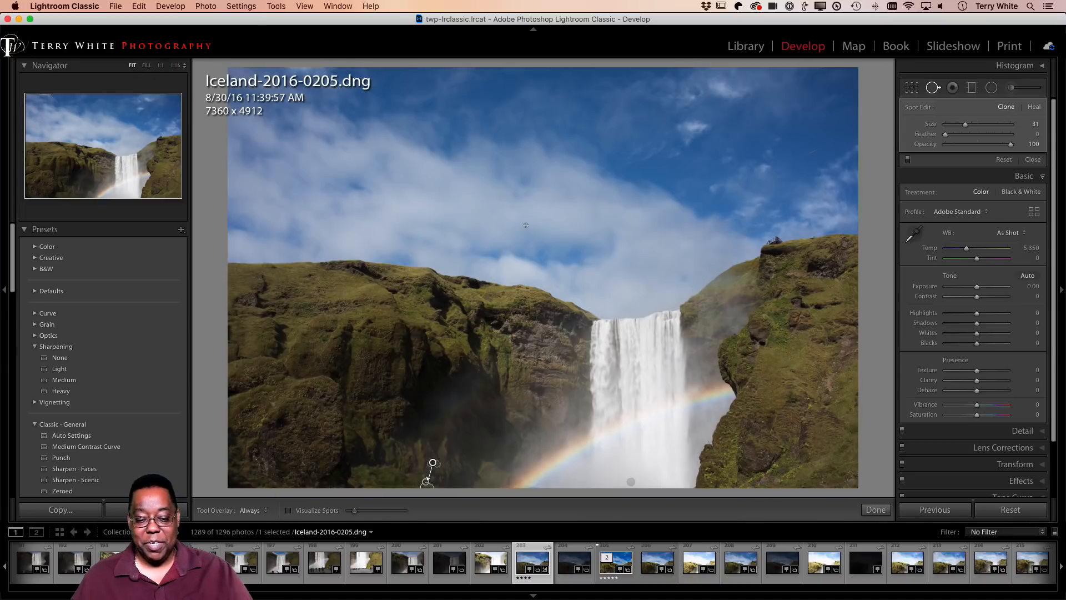
left_click(933, 88)
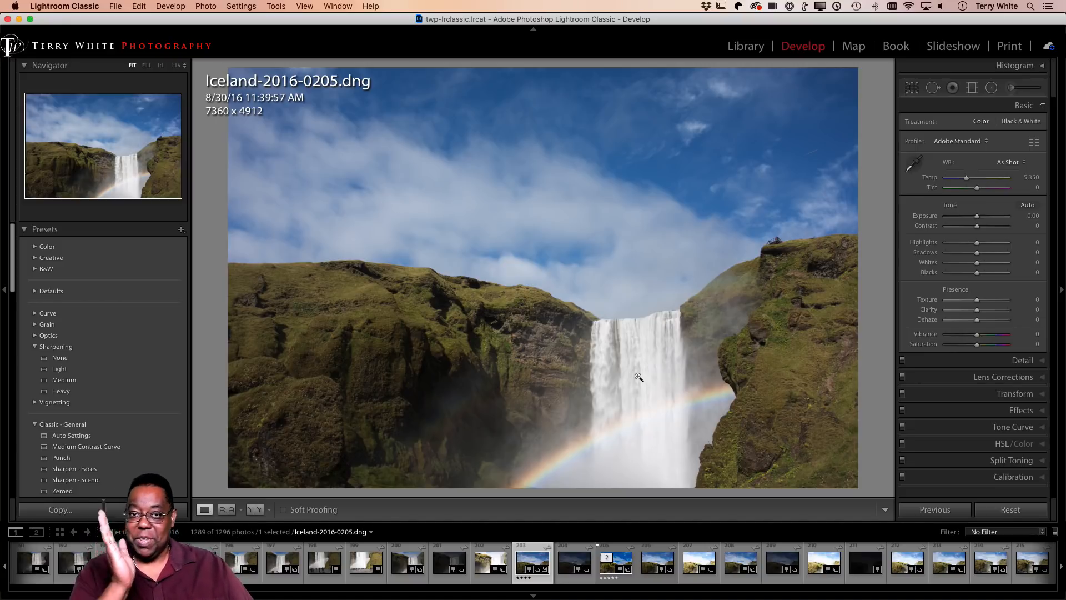
key("backslash")
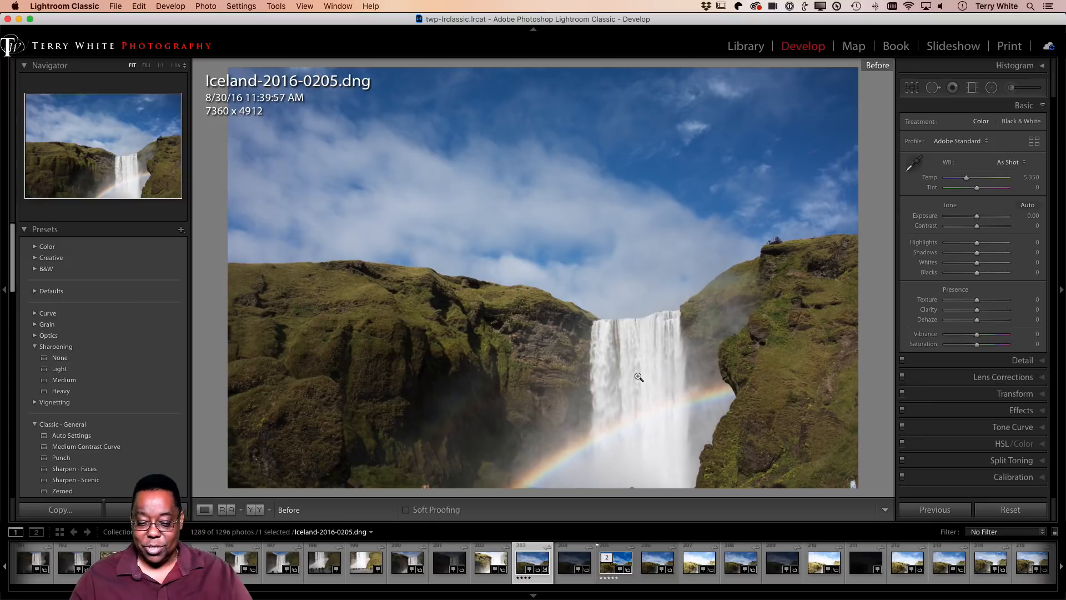
key("backslash")
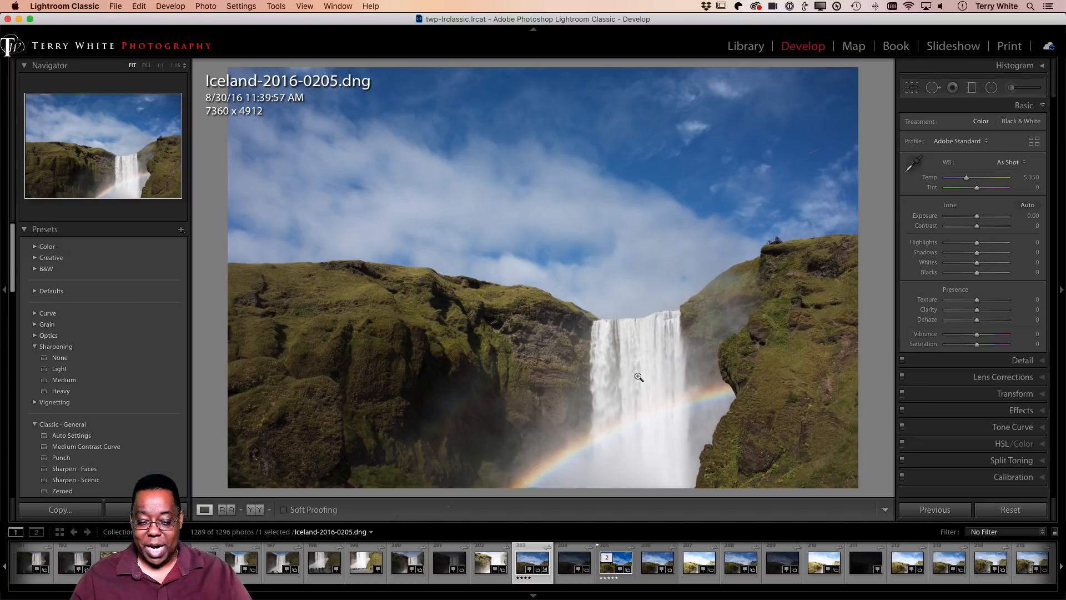
Compare the before and after versions at 1:1 along the photo's lower edge where heads were removed, and return to the fitted view
left_click_drag(641, 431, 751, 65)
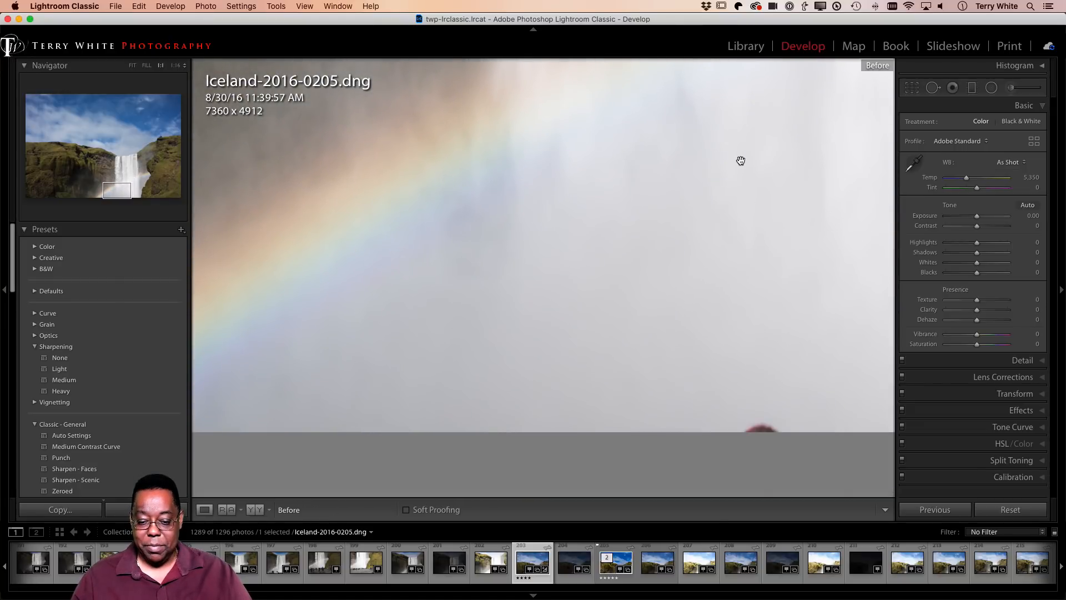
key("backslash")
left_click_drag(483, 259, 894, 223)
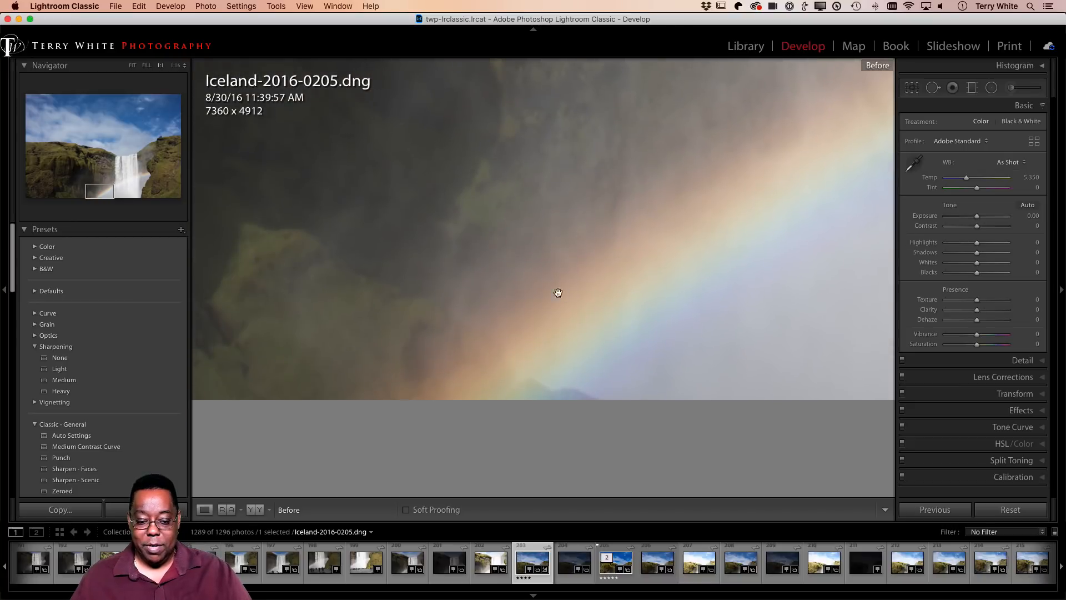
left_click_drag(557, 293, 814, 281)
left_click_drag(632, 321, 698, 328)
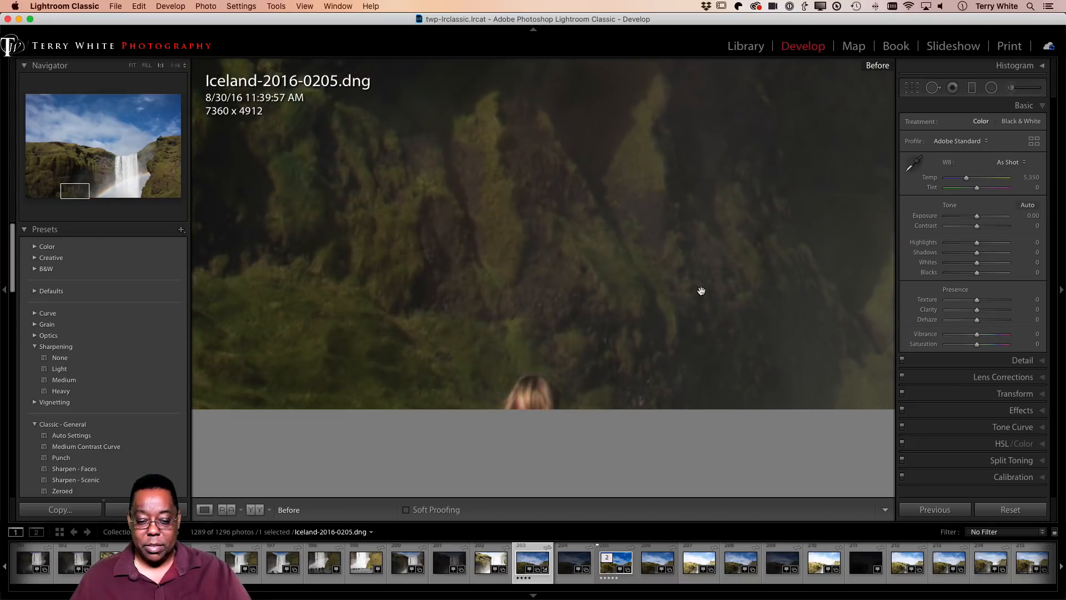
key("backslash")
key("backslash")
key("backslash")
key("backslash")
key("backslash")
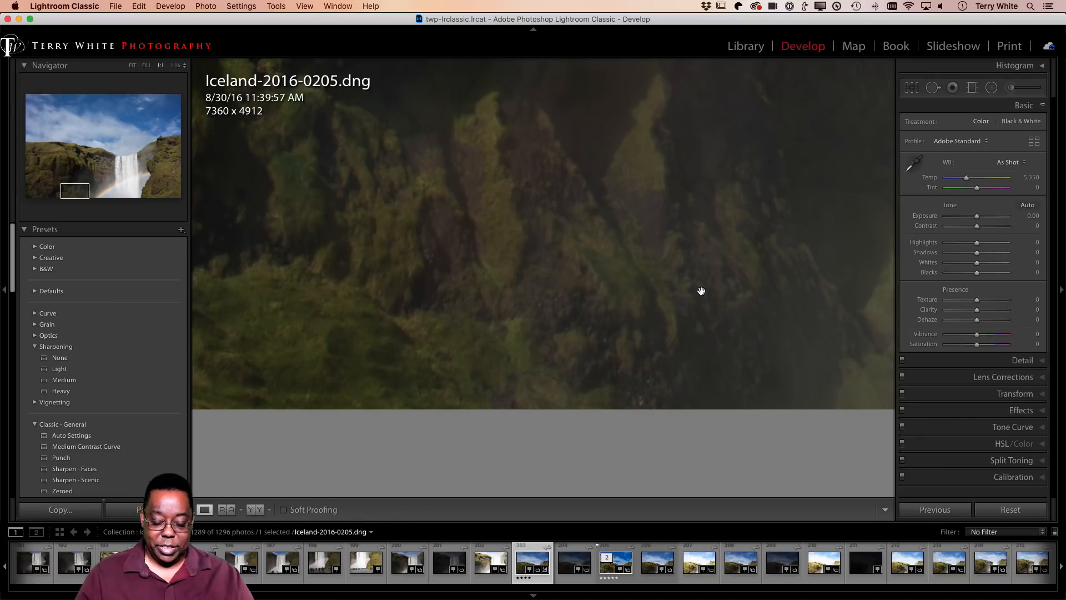
left_click(597, 224)
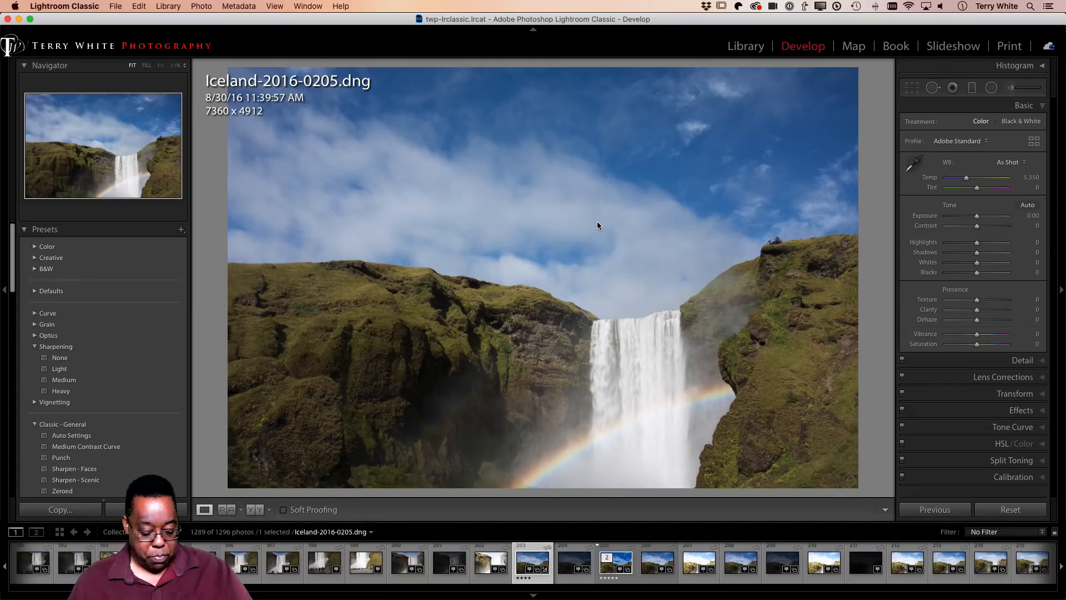
Return to the Library grid and clear the "iceland" filter from the collections list
key("g")
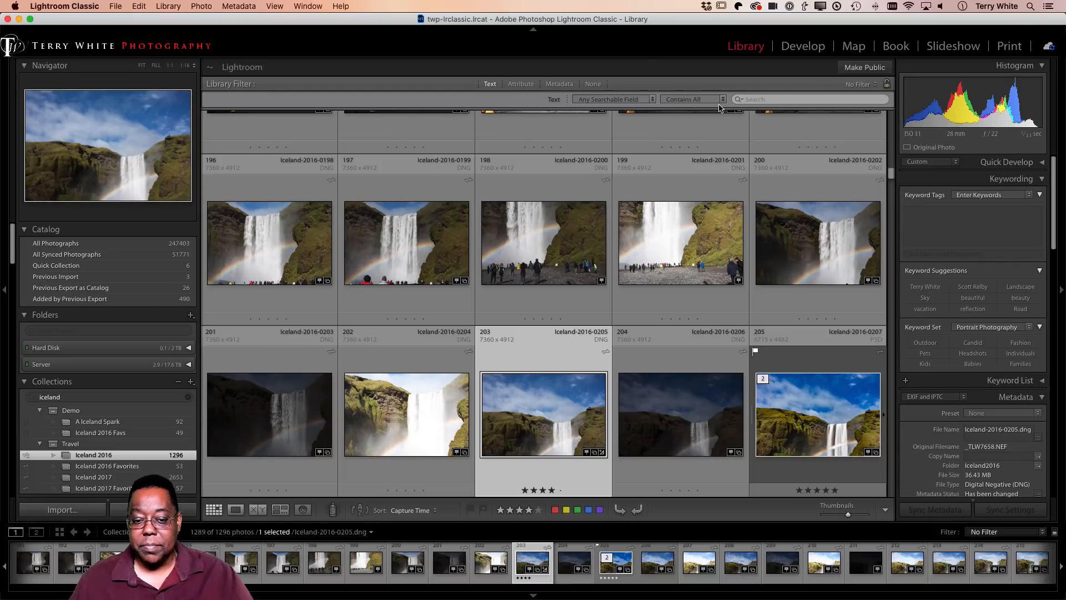
scroll(125, 411, "down", 1)
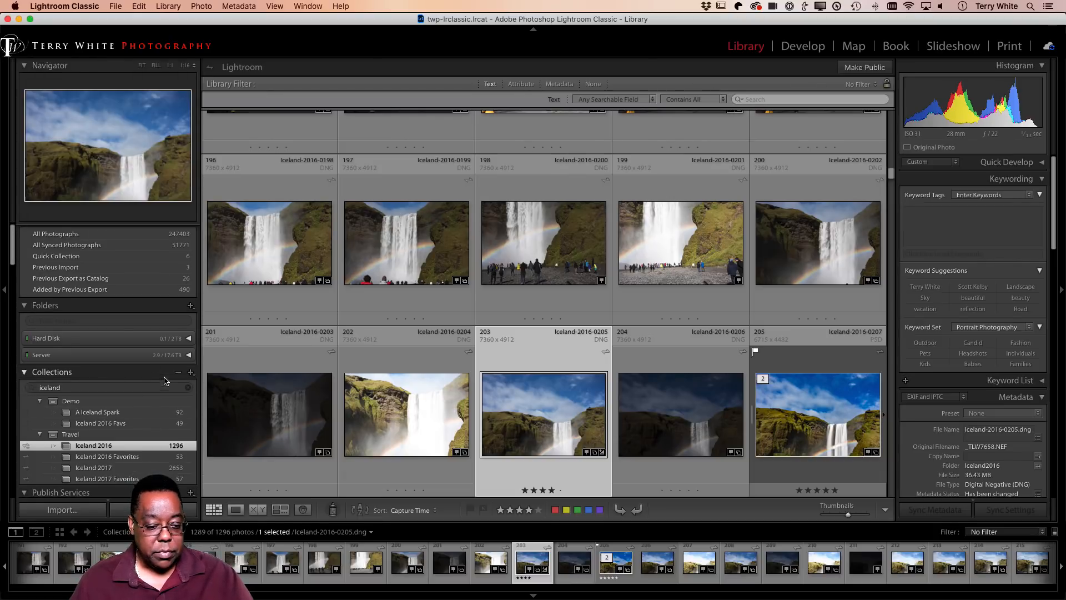
left_click(185, 387)
left_click(188, 388)
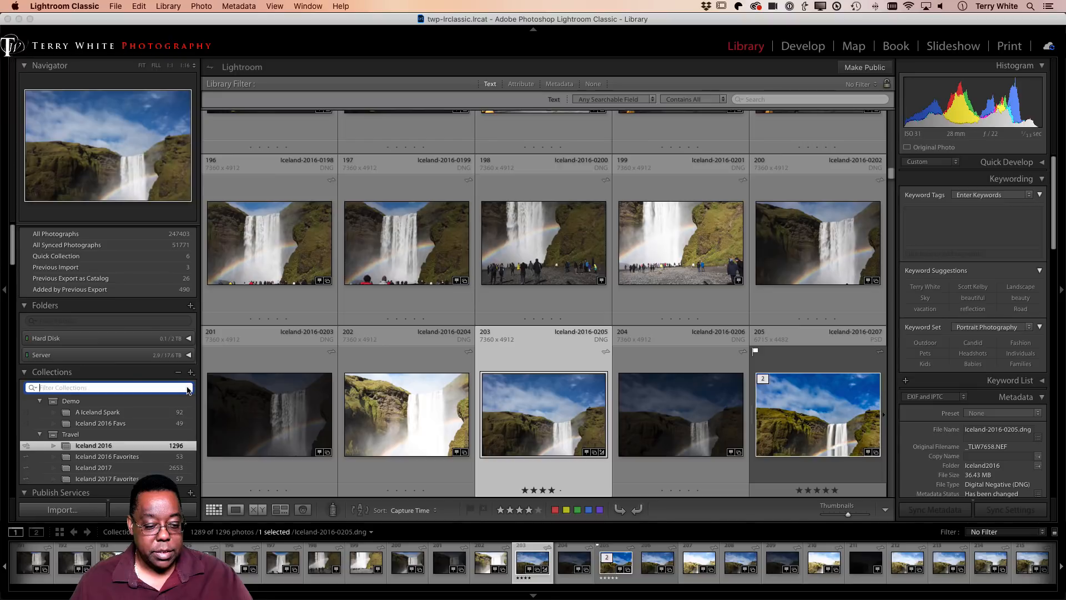
Open the 99-photo Photography Masterclass collection and select the yellow-background photo of the model holding a handbag
scroll(161, 423, "down", 5)
scroll(160, 423, "down", 6)
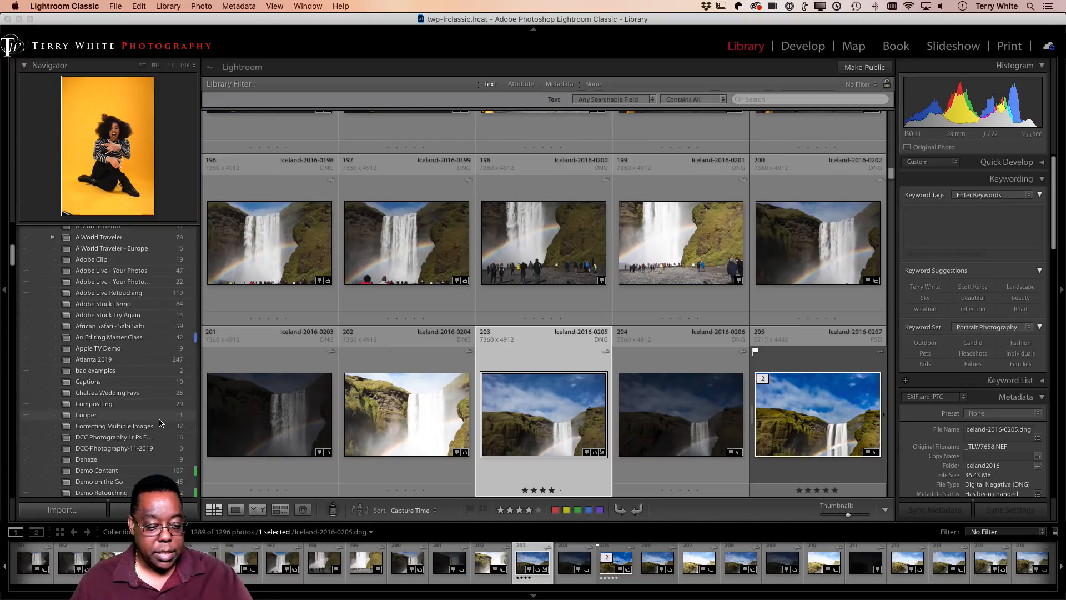
scroll(160, 423, "down", 15)
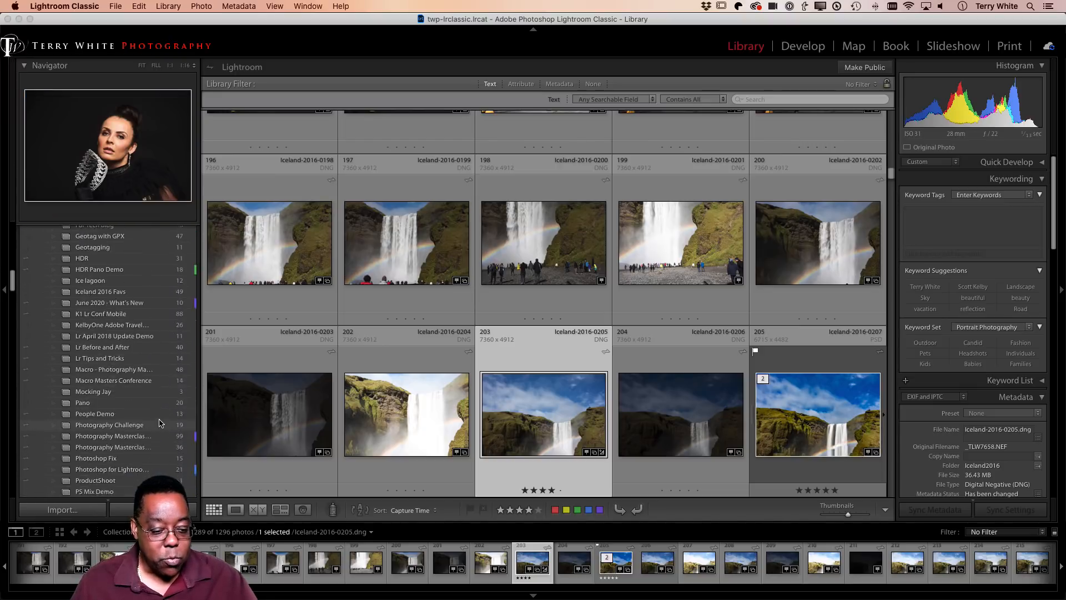
scroll(156, 417, "down", 1)
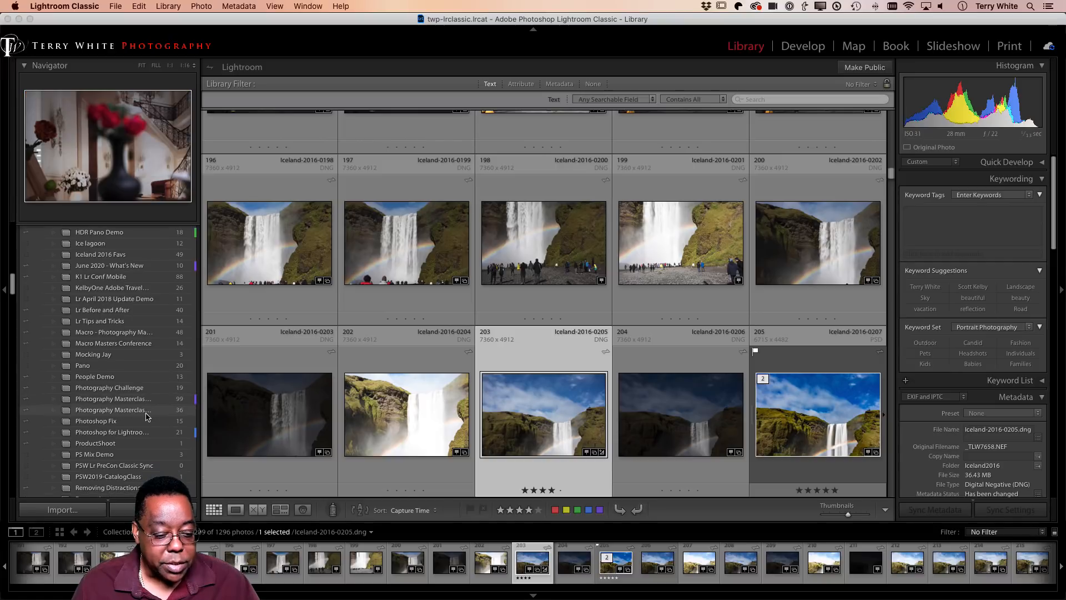
left_click(147, 399)
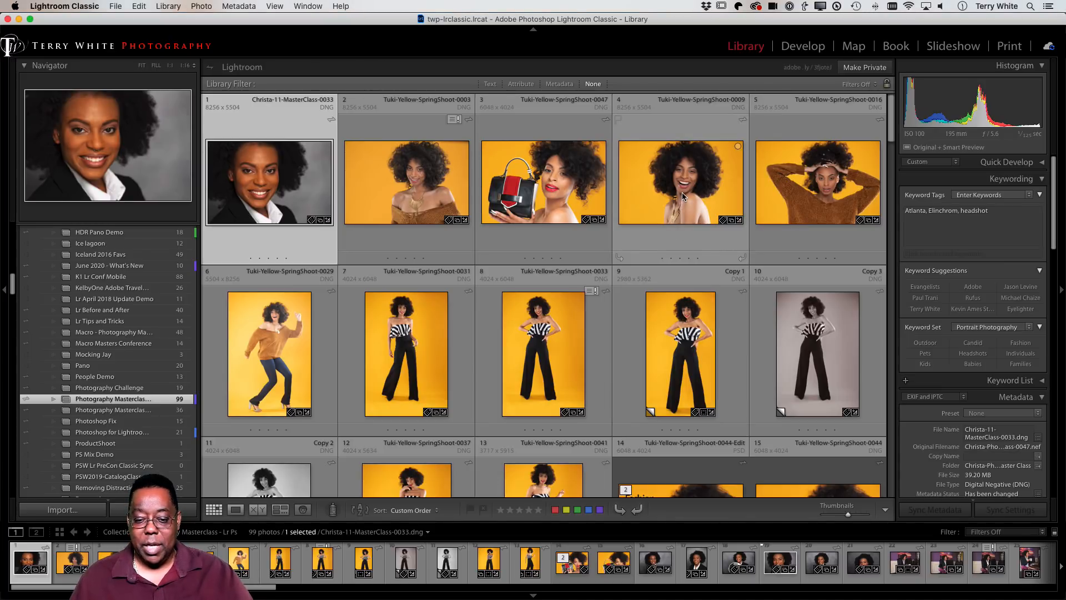
left_click(547, 189)
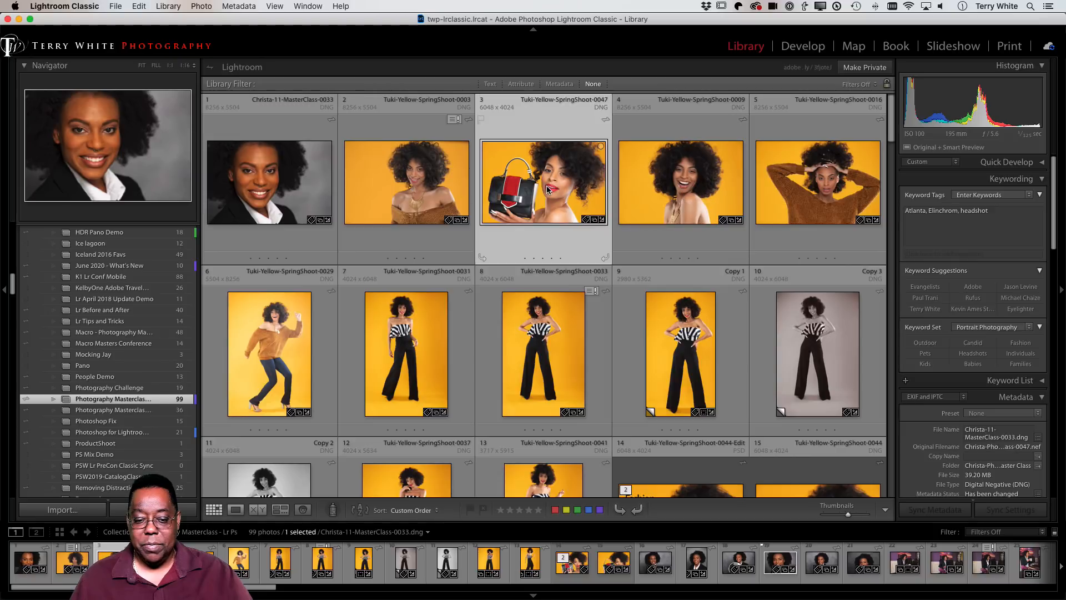
Open the photo Tuki-Yellow-SpringShoot-0047.dng for developing and show its Detail settings
double_click(547, 189)
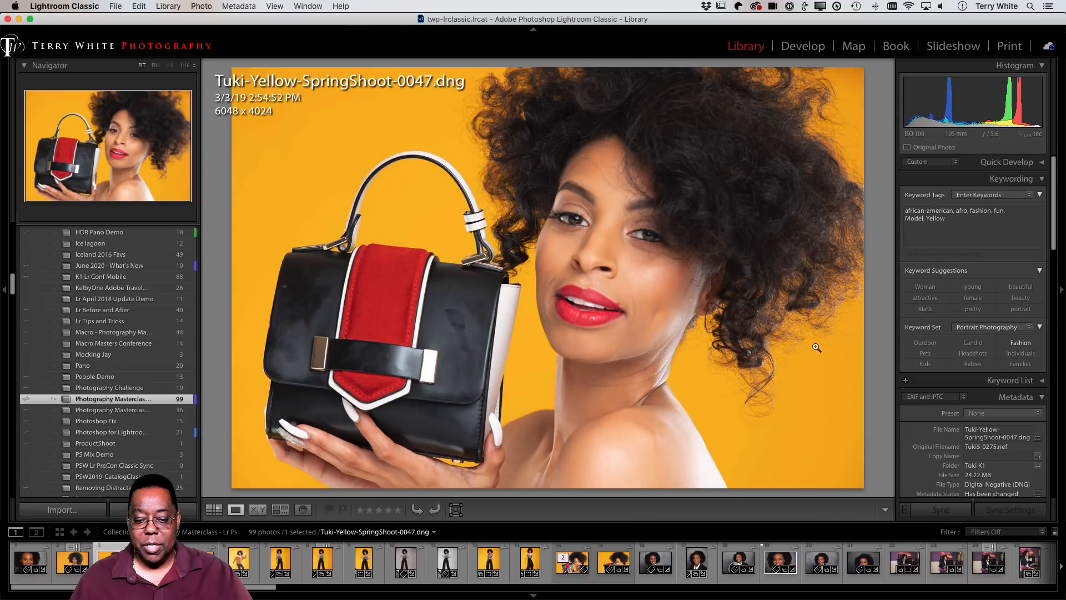
left_click(803, 46)
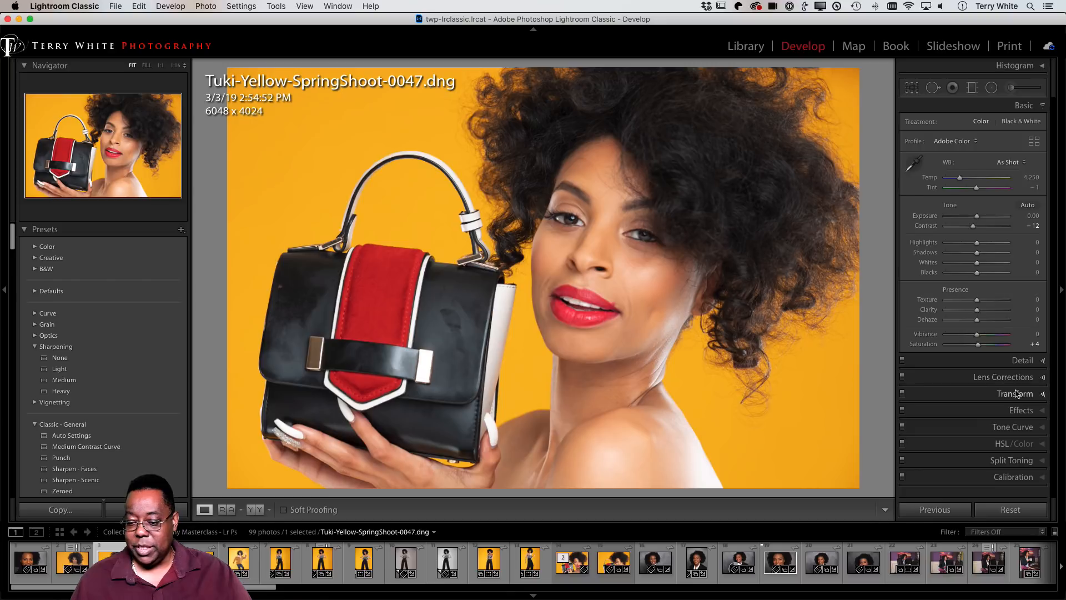
left_click(1023, 362)
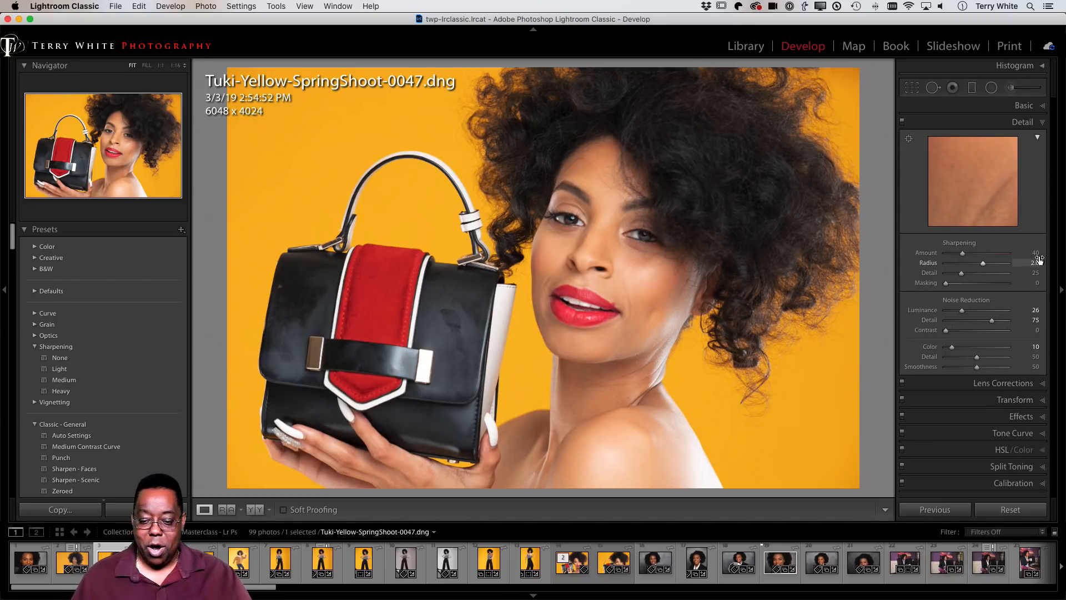
Try sharpening Masking values of 34 and 61 while inspecting the face up close, and reset Masking to its default
key("alt")
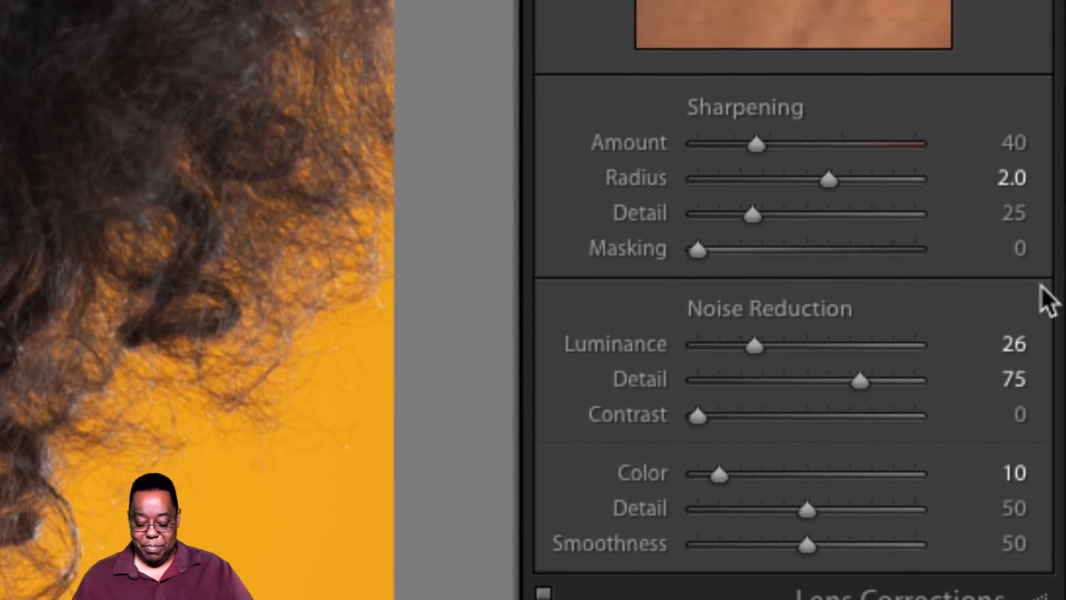
key("alt")
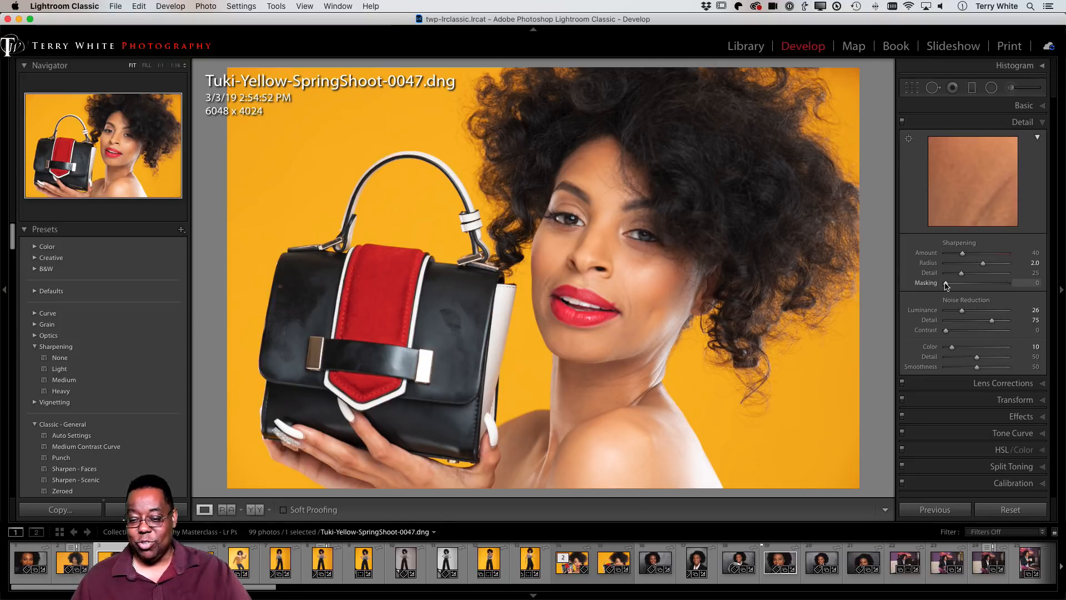
left_click_drag(947, 284, 967, 284)
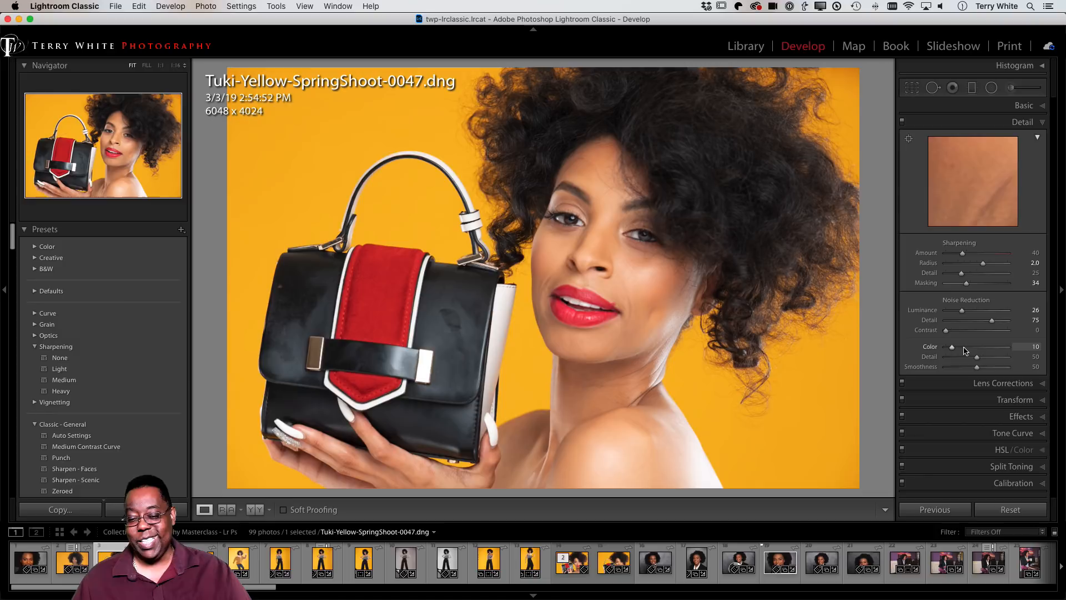
left_click(611, 264)
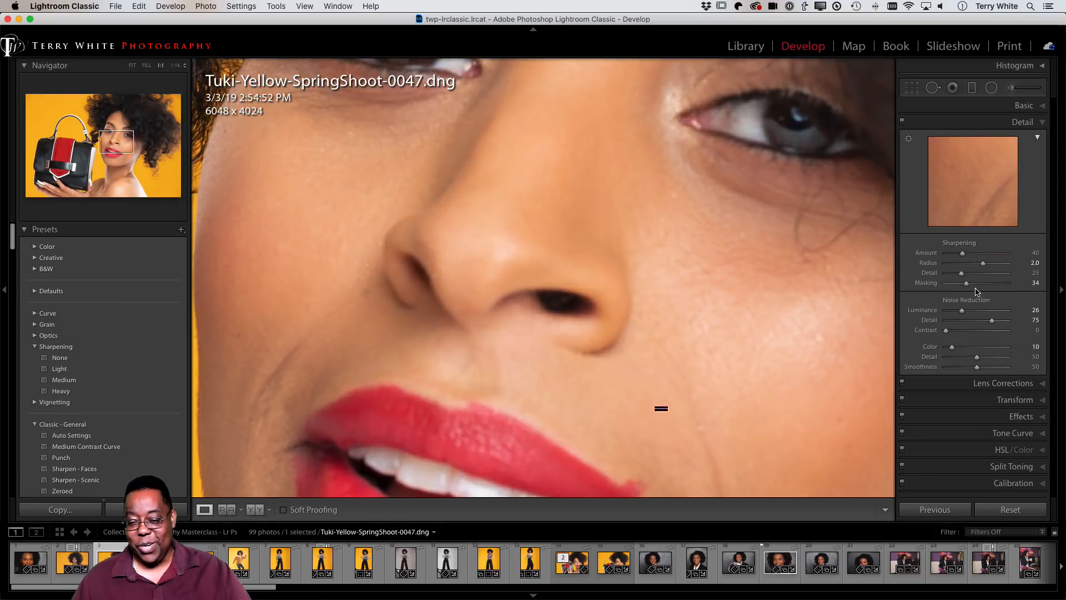
left_click_drag(967, 285, 984, 285)
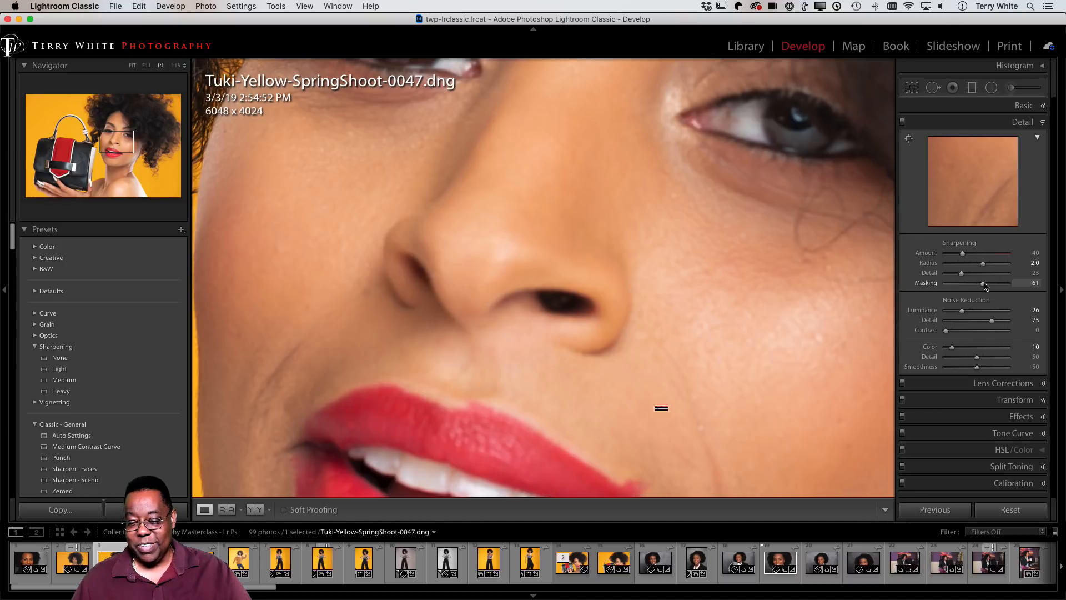
double_click(925, 284)
left_click(728, 283)
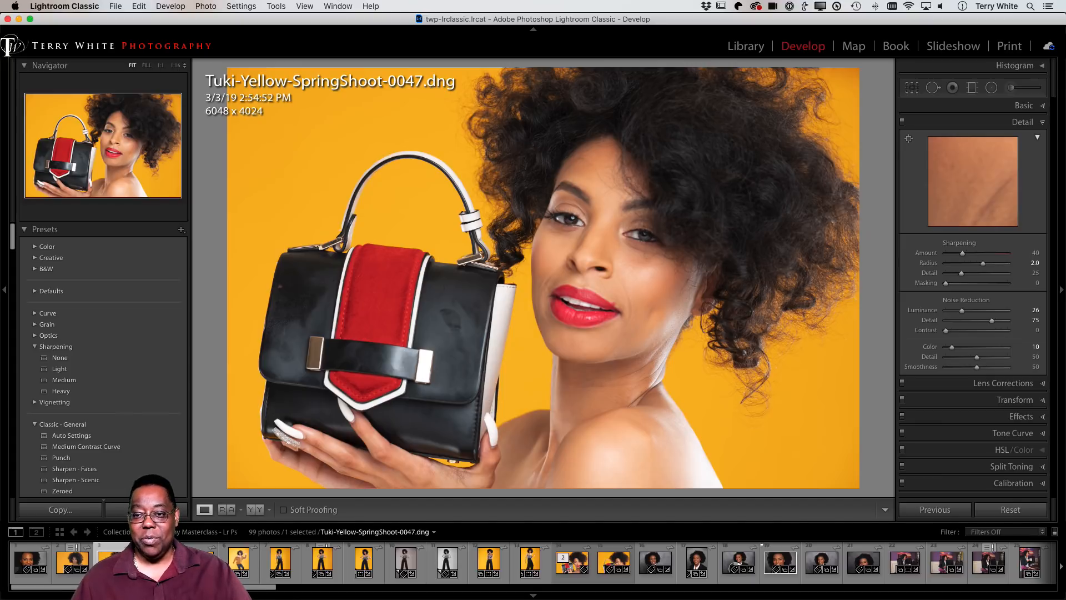
Set sharpening Masking to 76 using the black-and-white mask preview, and raise the sharpening Amount to 71
key("alt")
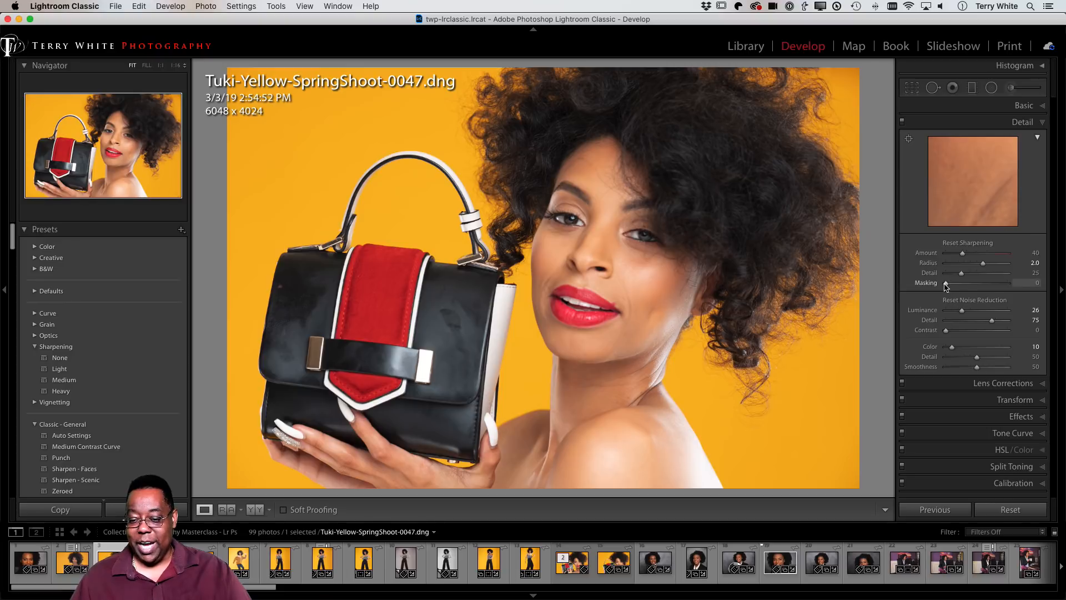
left_click_drag(946, 286, 945, 286)
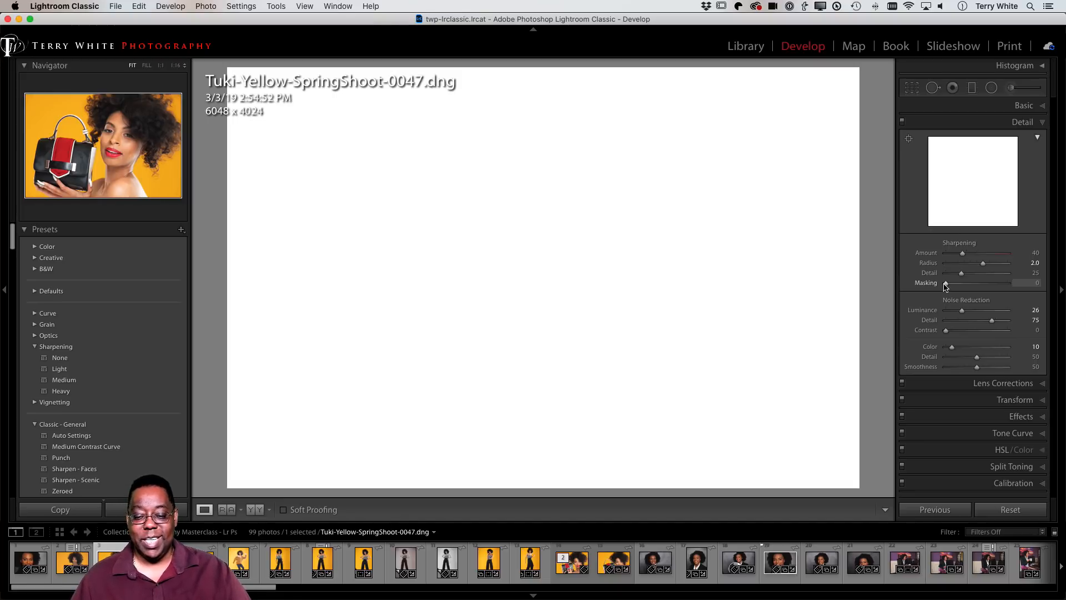
left_click_drag(945, 286, 987, 285)
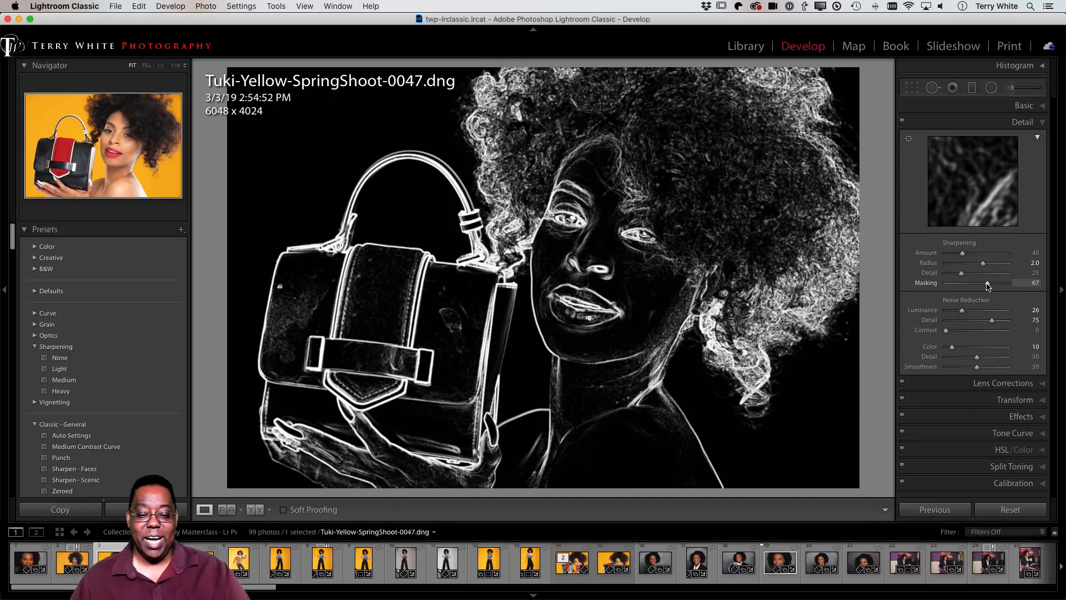
mouse_move(987, 285)
left_mouse_down()
mouse_move(999, 285)
mouse_move(974, 295)
mouse_move(993, 292)
left_mouse_up()
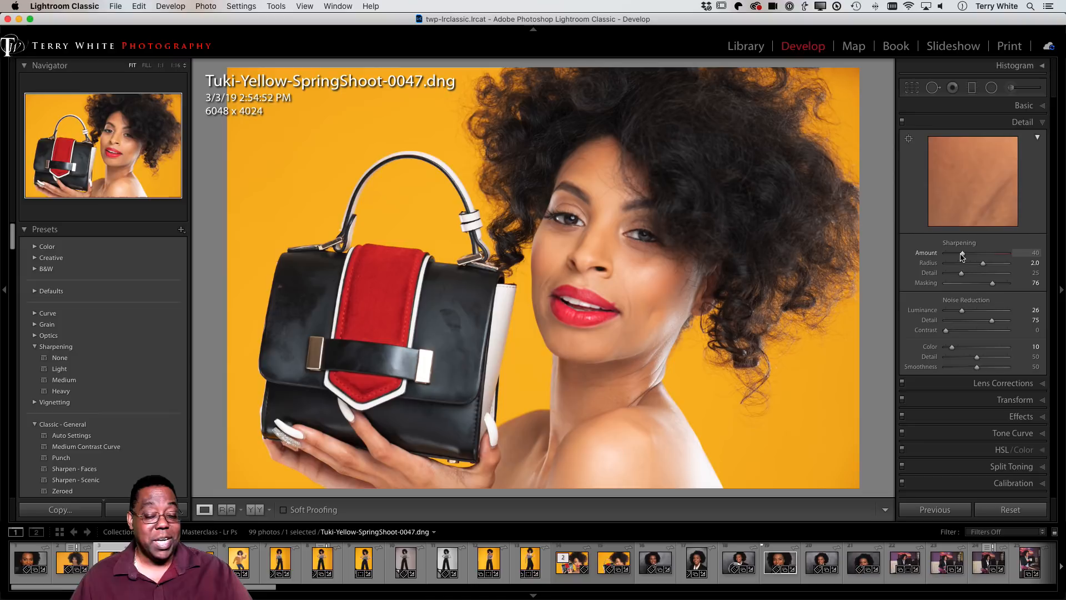
left_click_drag(962, 254, 973, 257)
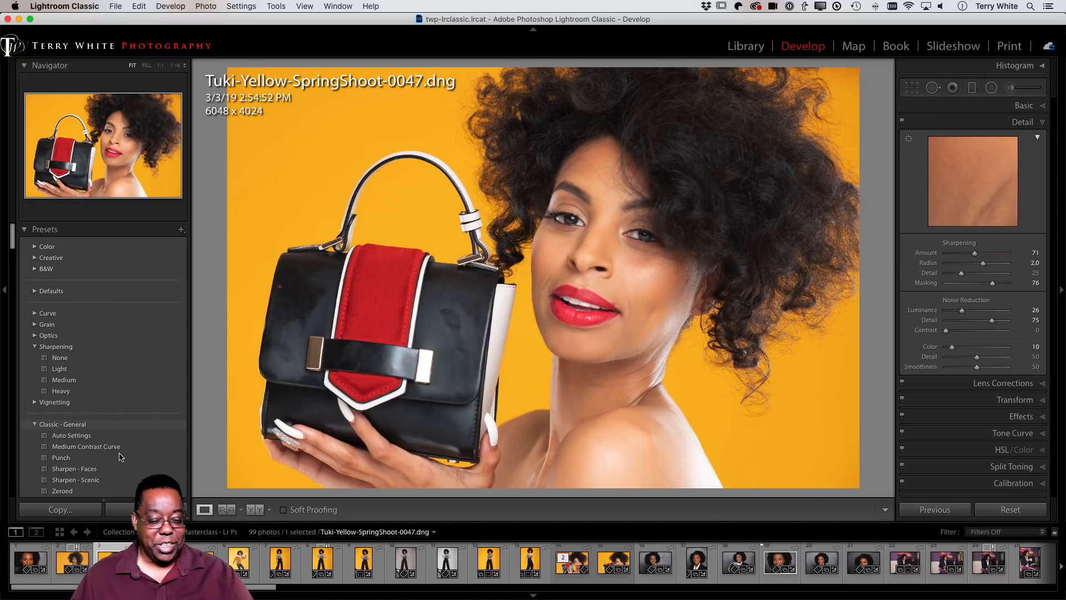
Check in the preset manager that the Classic - General group is enabled and save the preset visibility selection
scroll(100, 389, "down", 5)
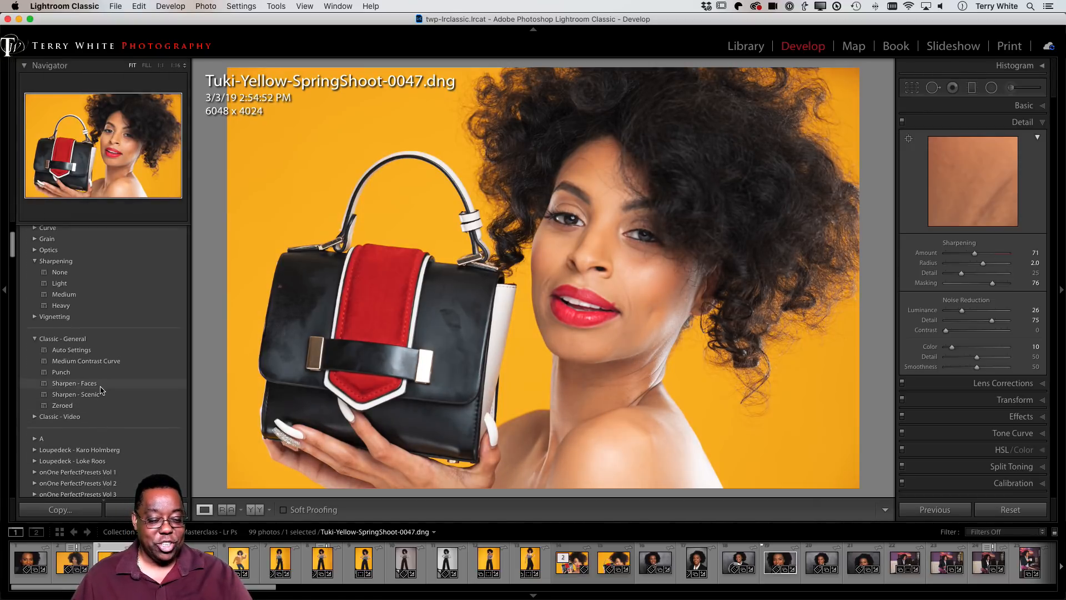
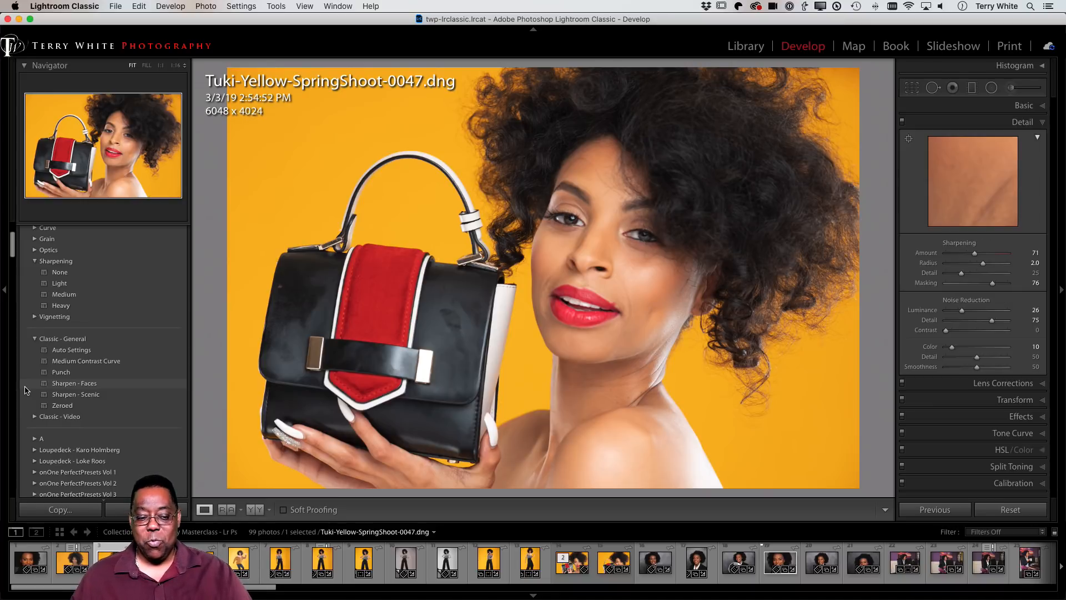
scroll(170, 271, "up", 4)
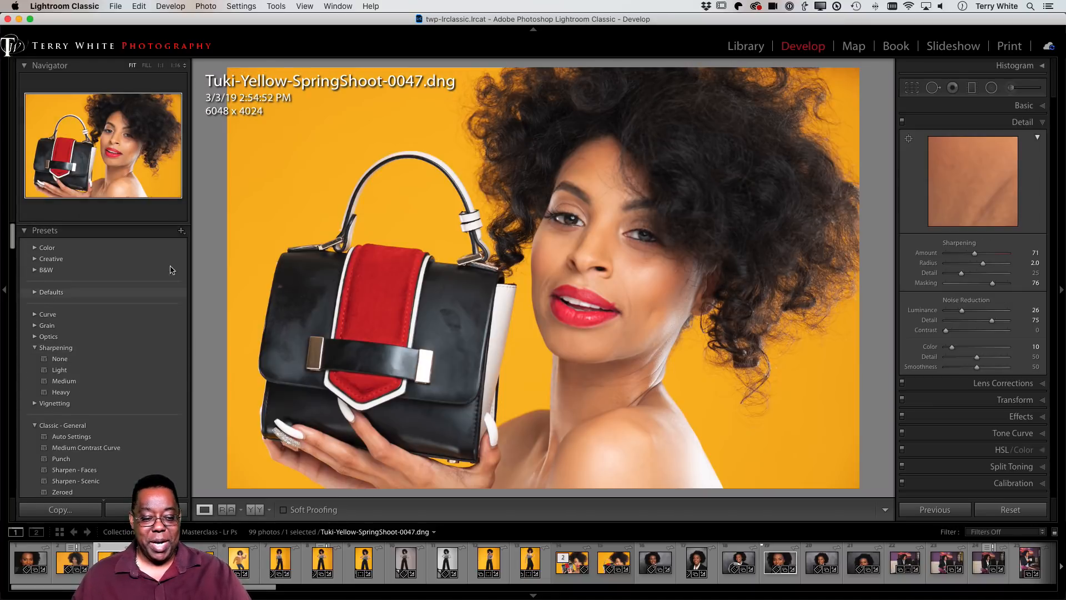
left_click(181, 230)
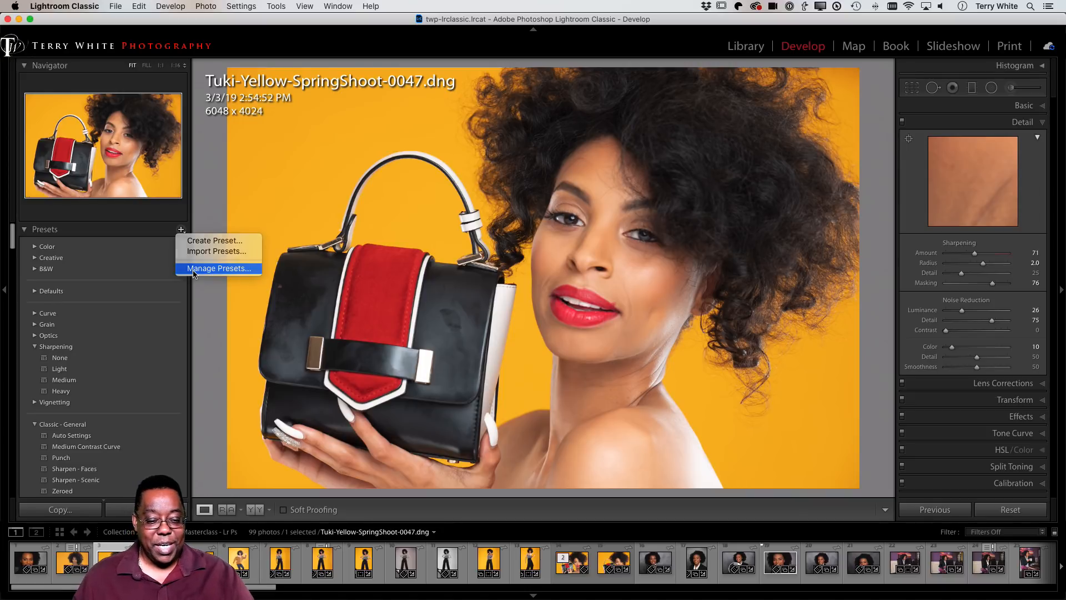
left_click(194, 269)
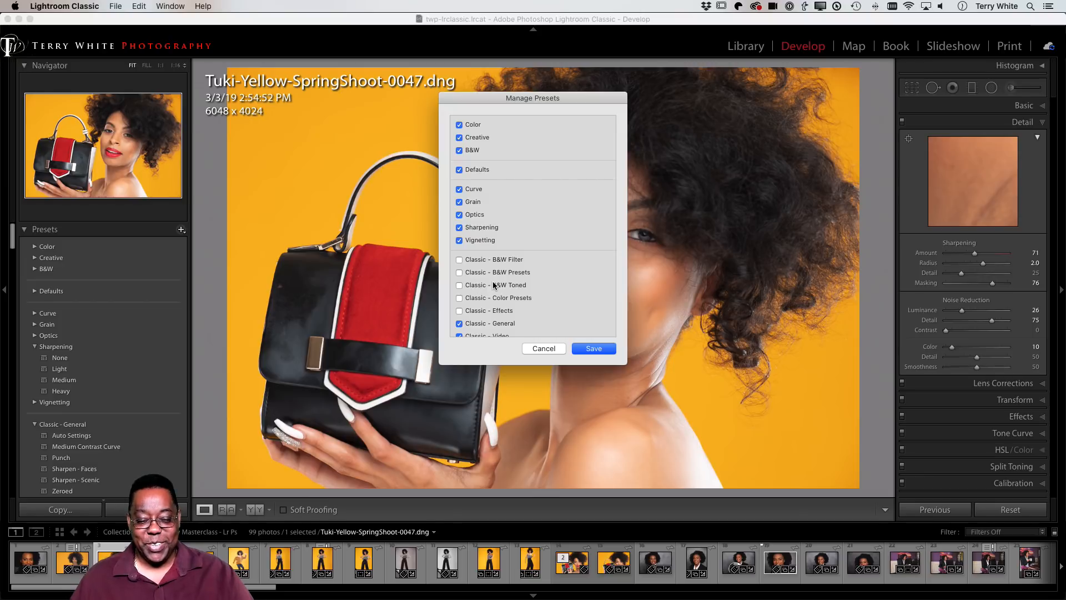
scroll(493, 286, "down", 4)
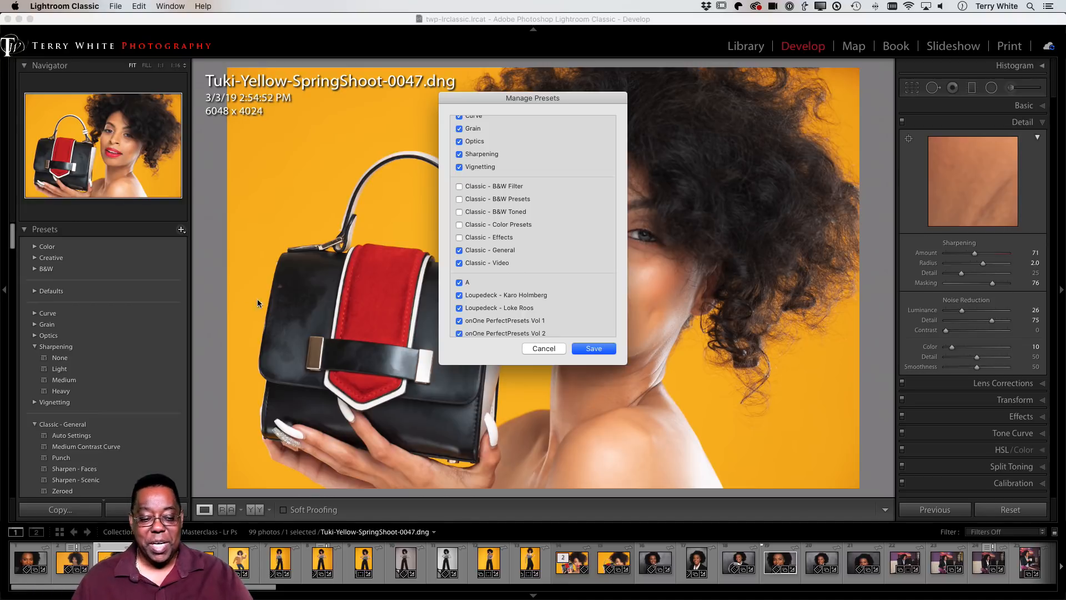
left_click(593, 348)
Apply the Sharpen - Faces preset from the Classic - General group to the handbag portrait
scroll(84, 461, "down", 1)
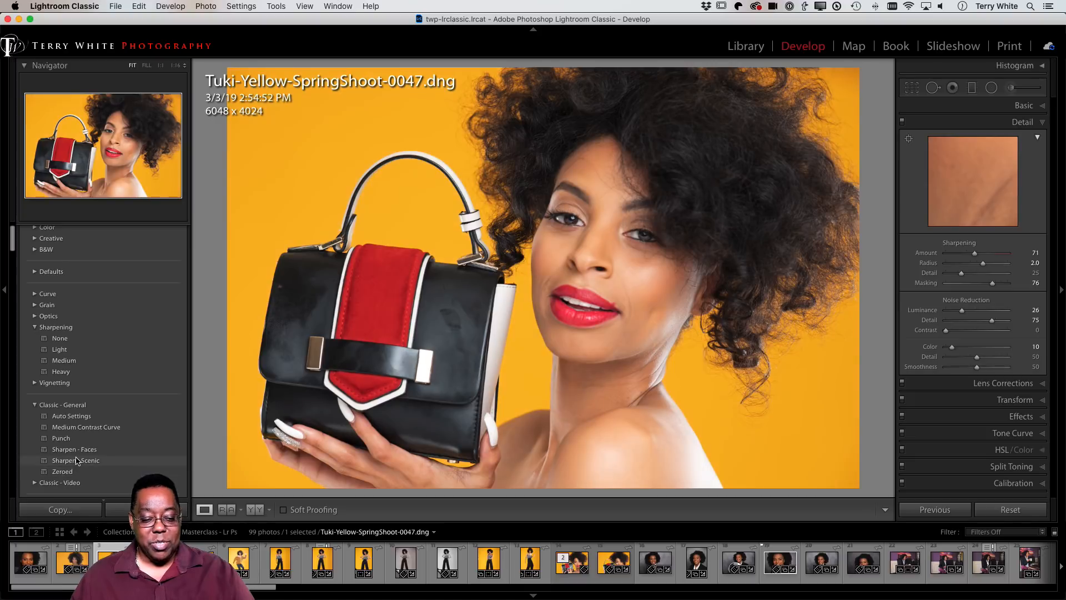
left_click(87, 450)
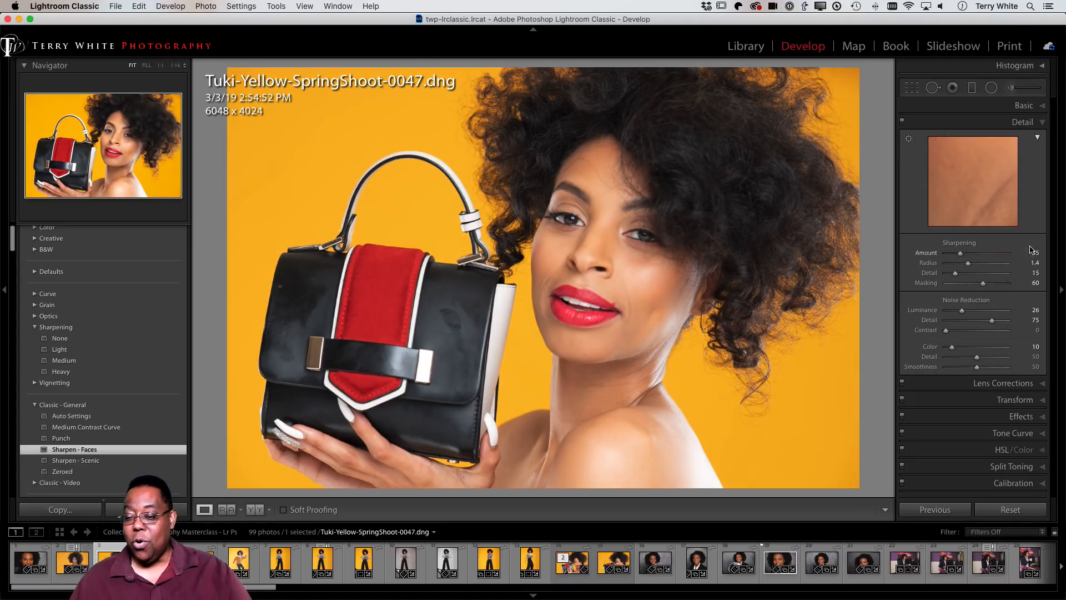
key("alt")
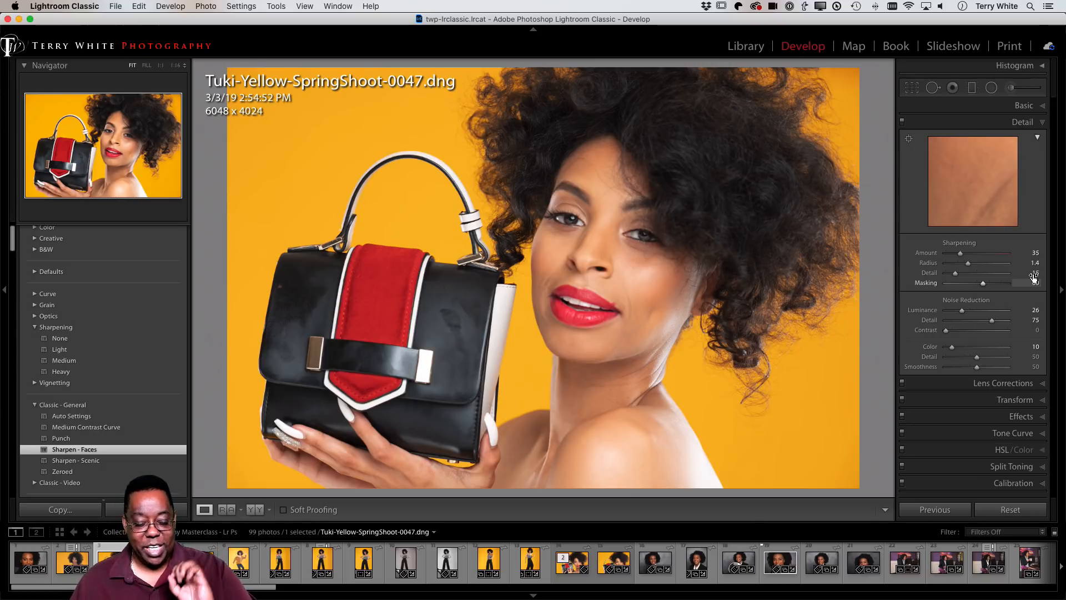
Switch to Adobe Lightroom and open the same handbag portrait from the shared album Photography Masterclass - Lr Ps
key("super+Tab")
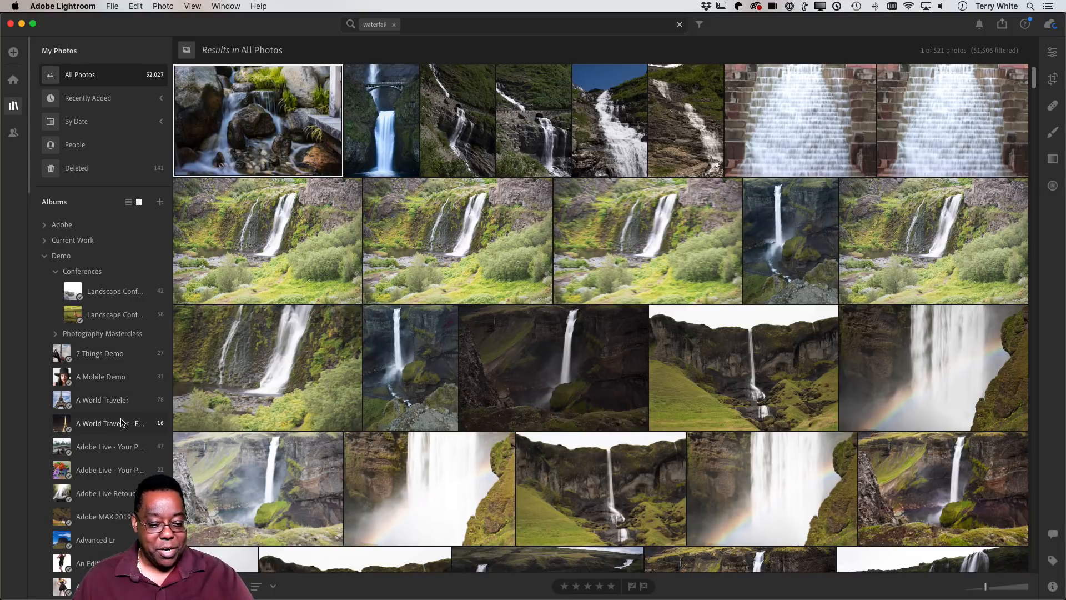
scroll(122, 419, "down", 4)
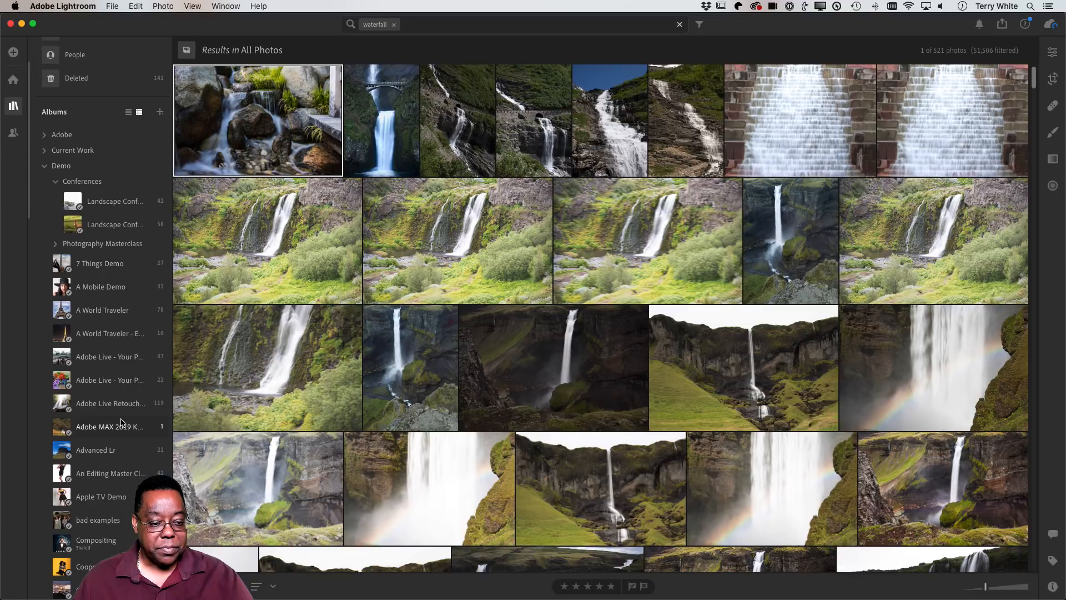
left_click(55, 243)
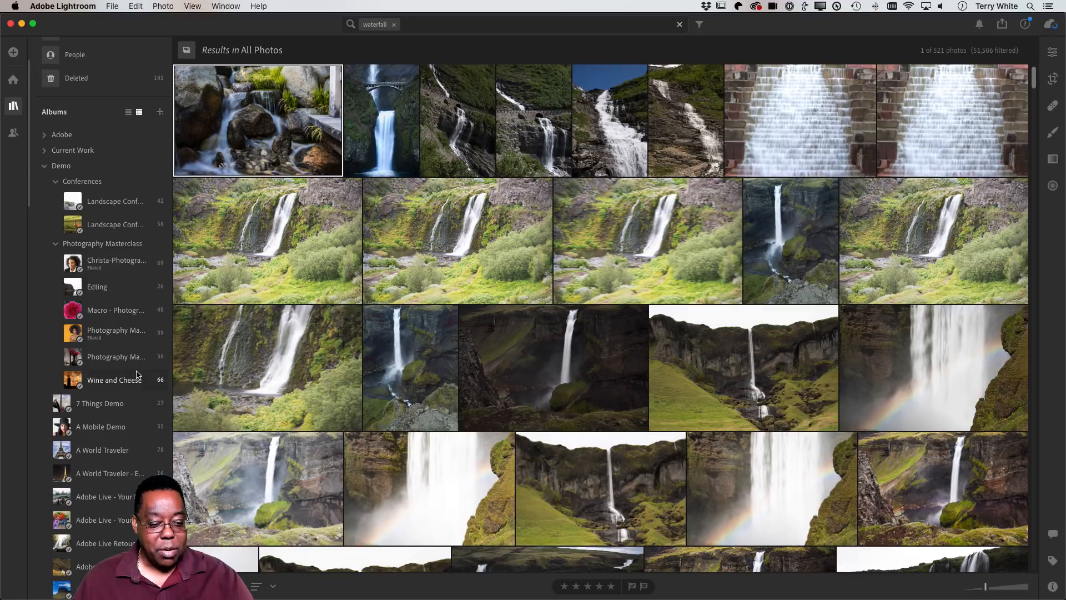
left_click(127, 336)
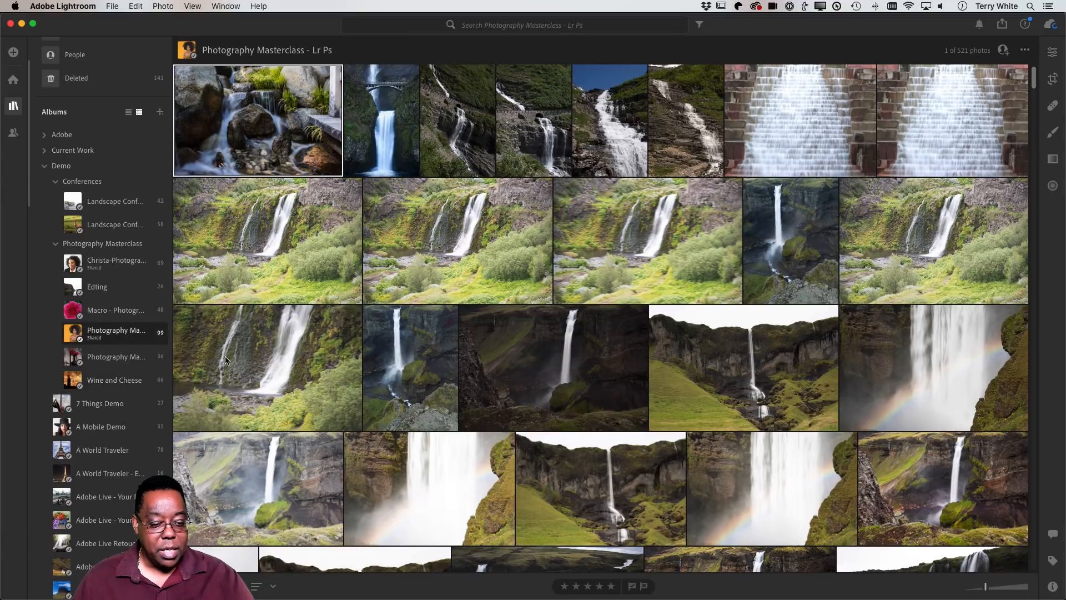
scroll(430, 348, "down", 15)
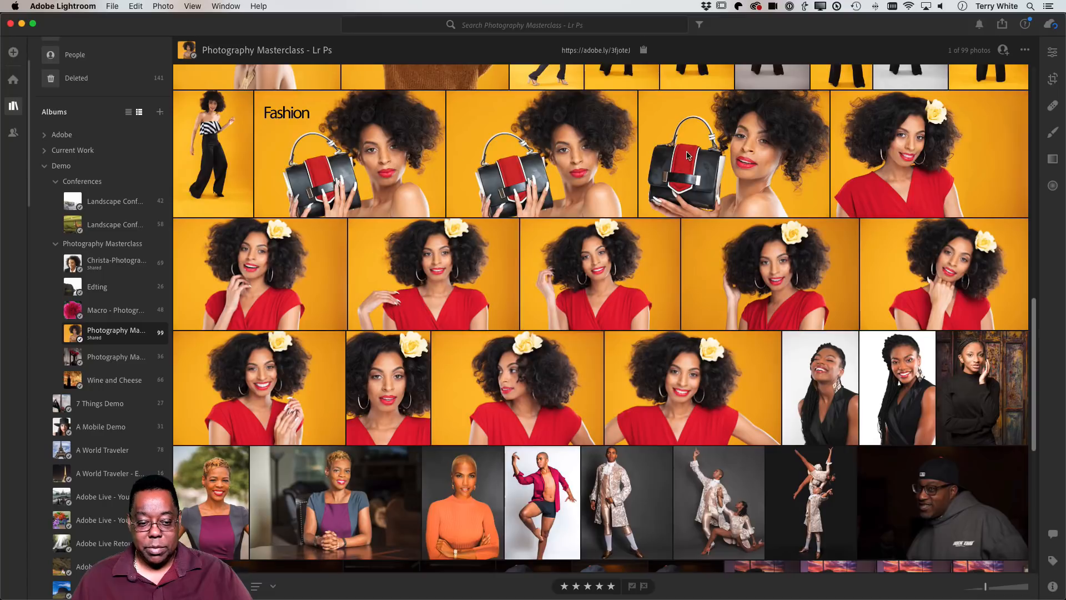
left_click(743, 151)
double_click(742, 151)
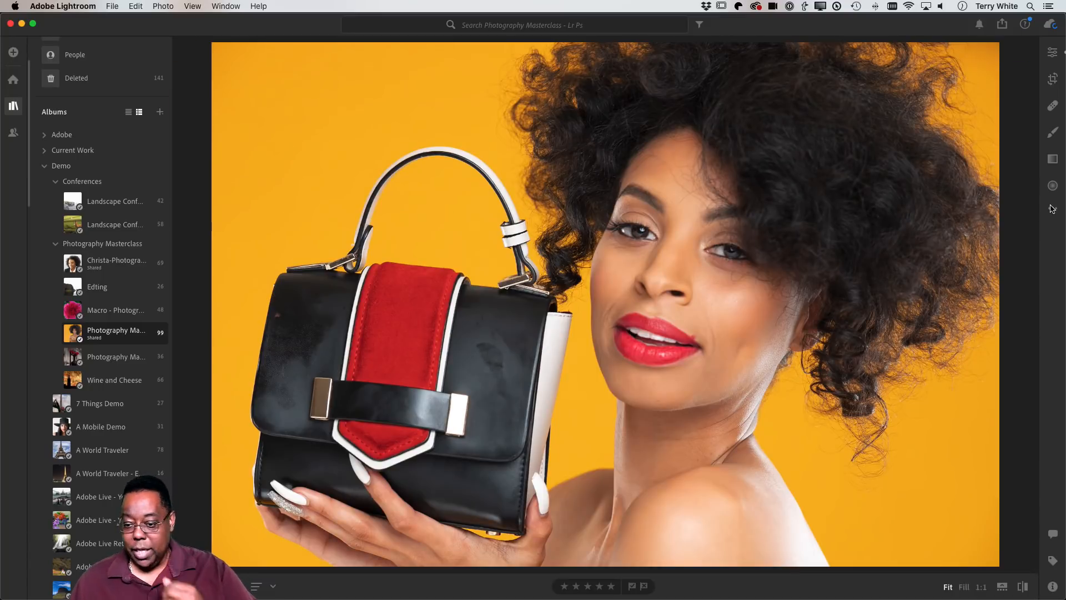
Expand the photo's sharpening options in the Detail settings, set Sharpening to 40, and show the original for comparison
left_click(1052, 52)
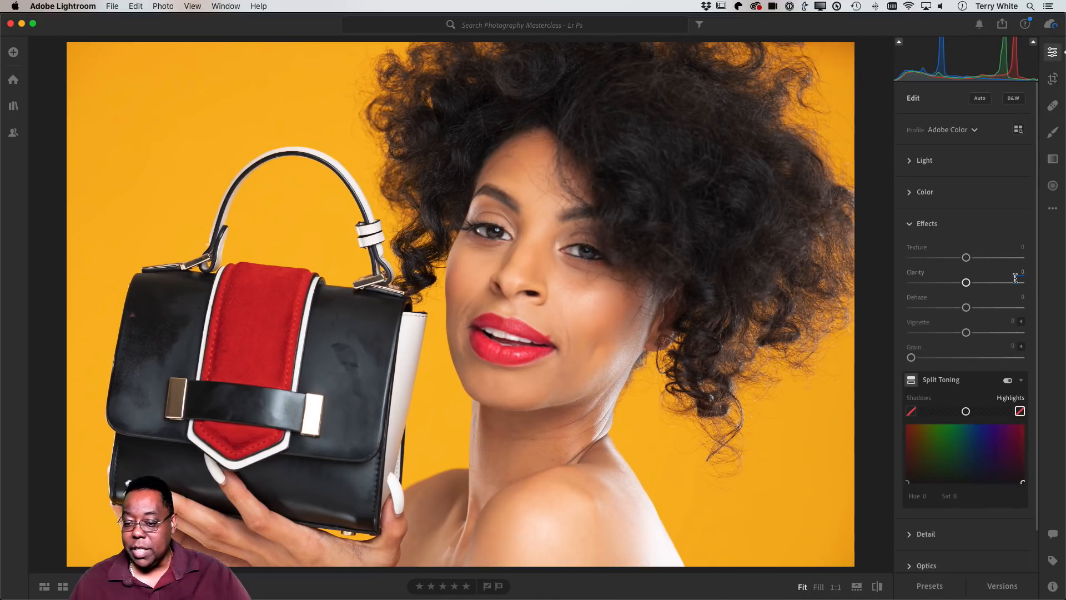
scroll(977, 360, "down", 2)
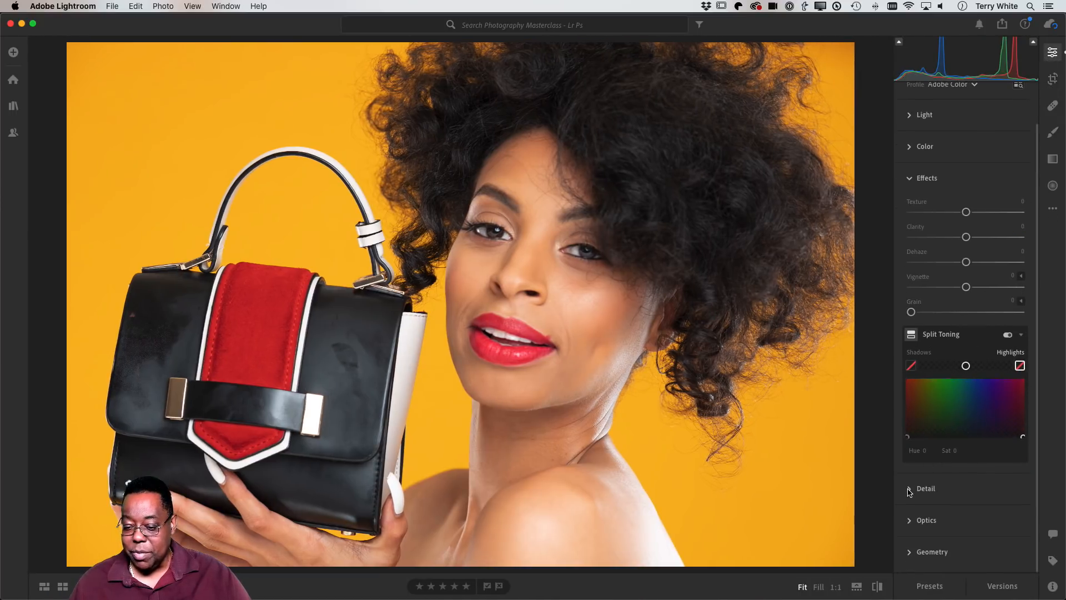
left_click(925, 488)
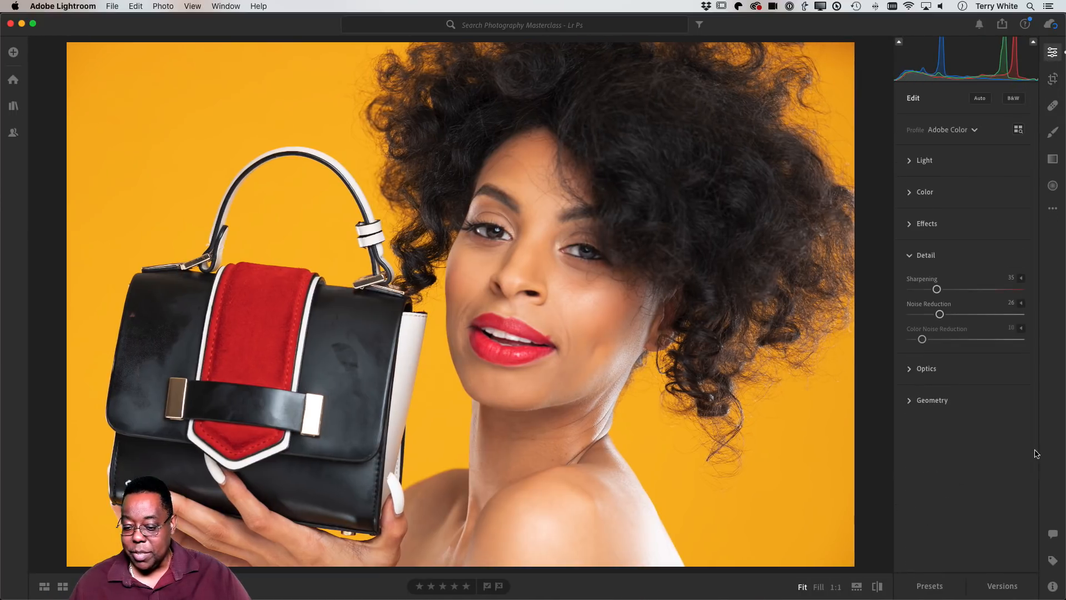
left_click(1020, 277)
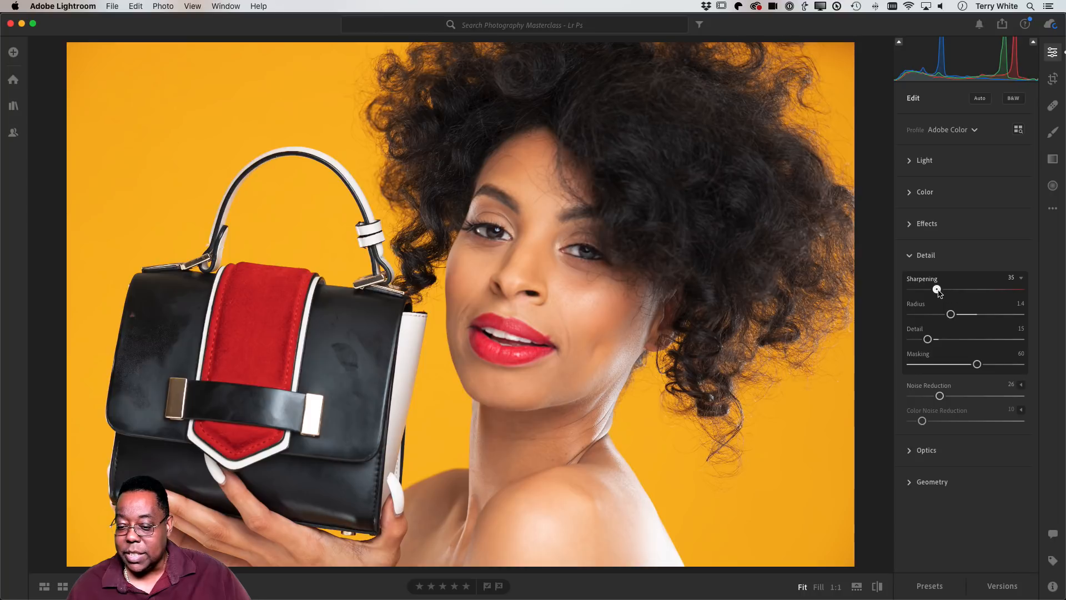
left_click_drag(937, 289, 940, 289)
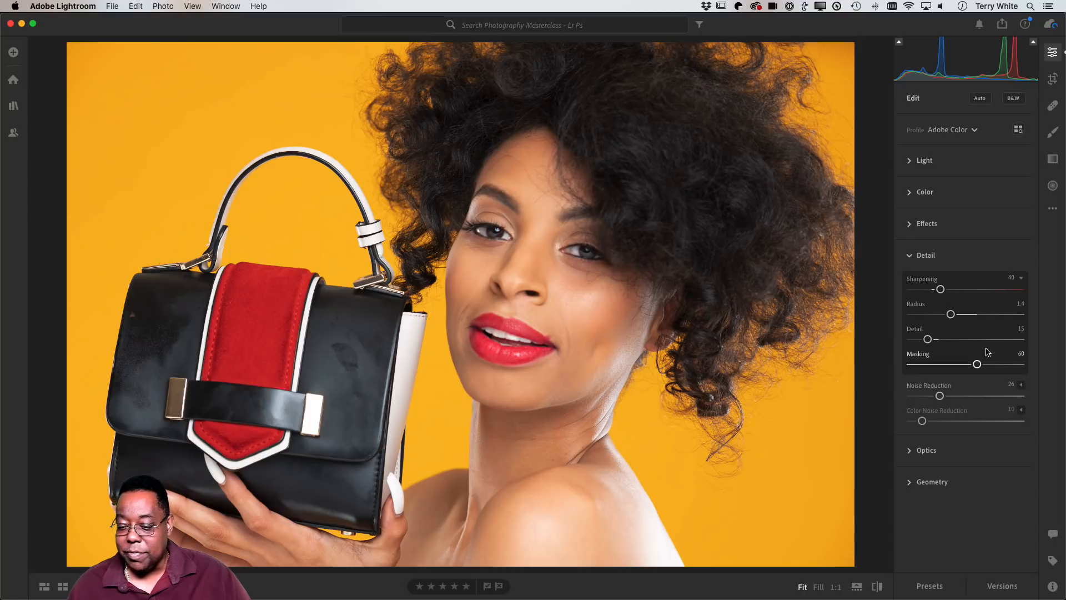
left_click(876, 586)
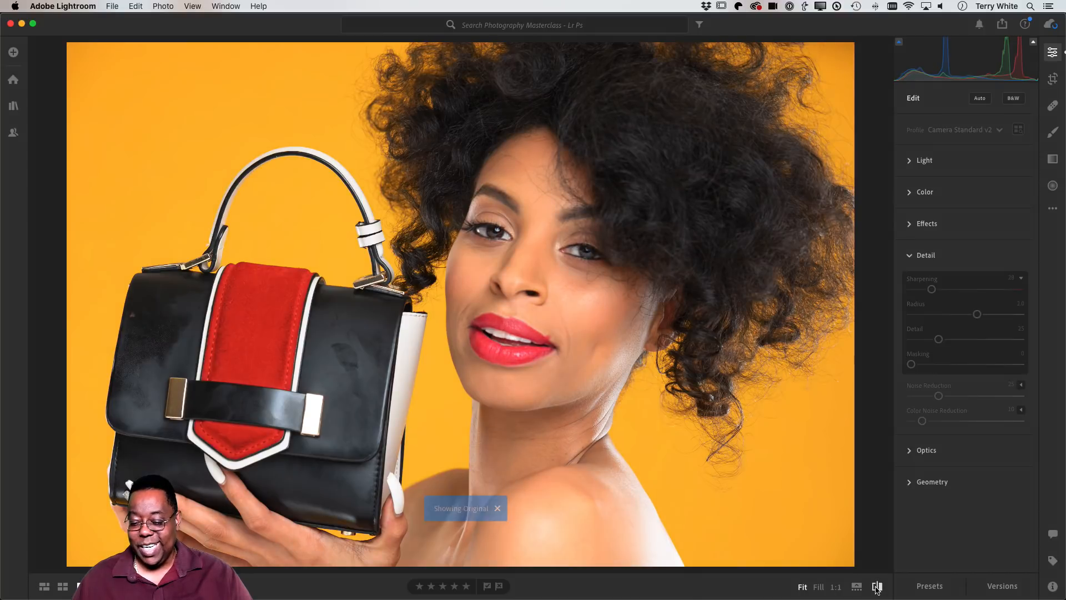
Return the portrait from the original to the edited view and show the available presets
left_click(876, 587)
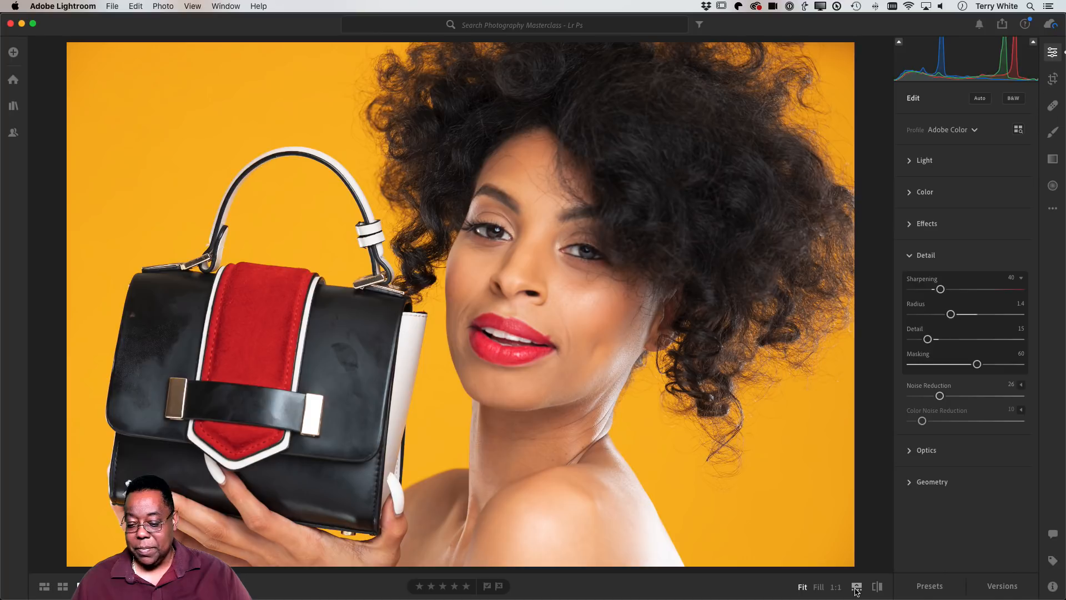
left_click(930, 586)
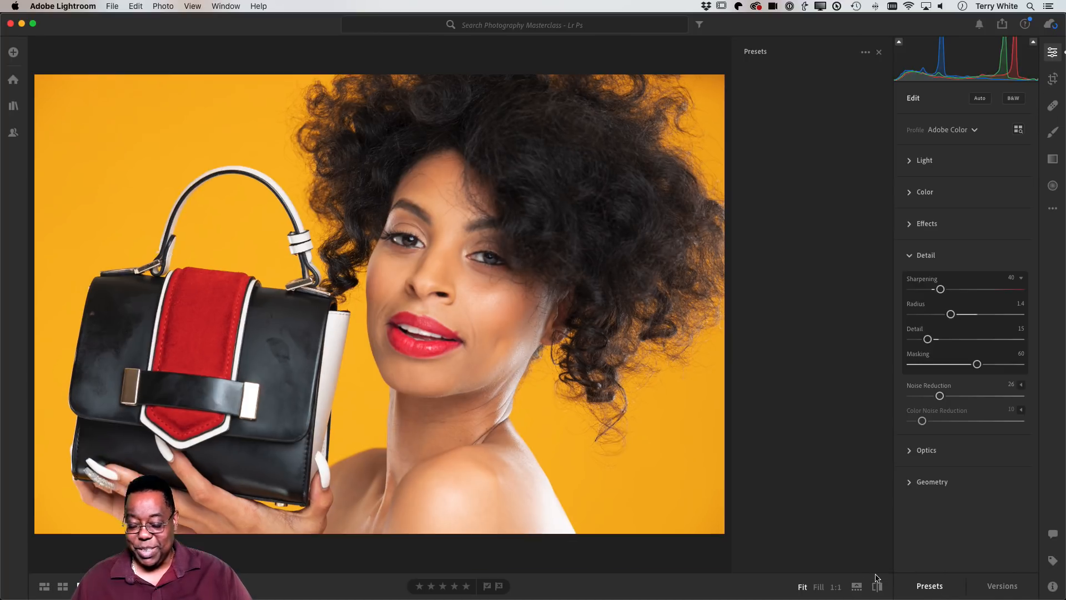
left_click(841, 350)
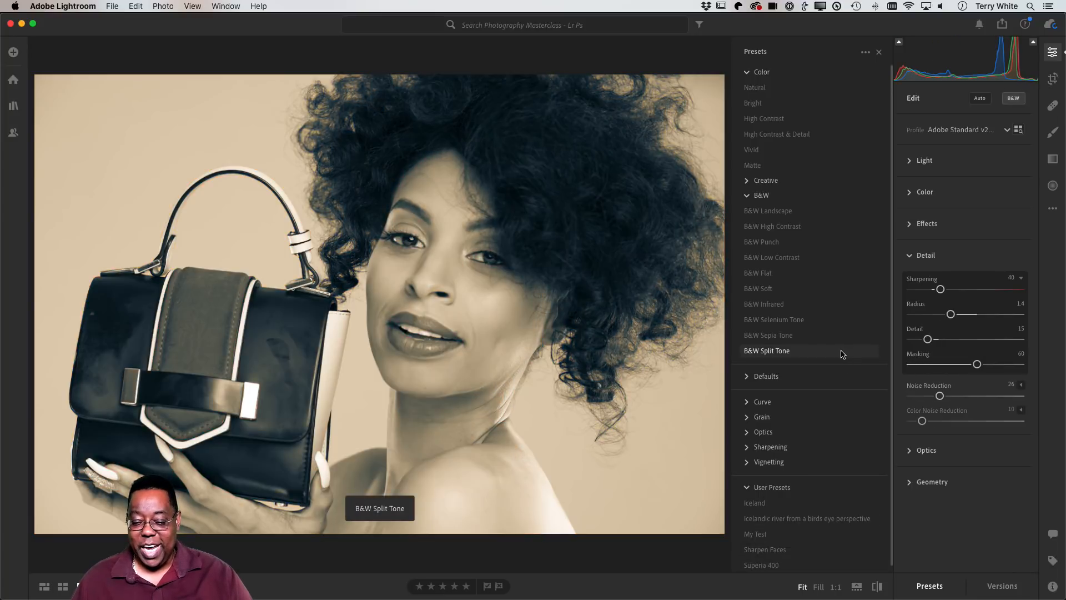
left_click(771, 549)
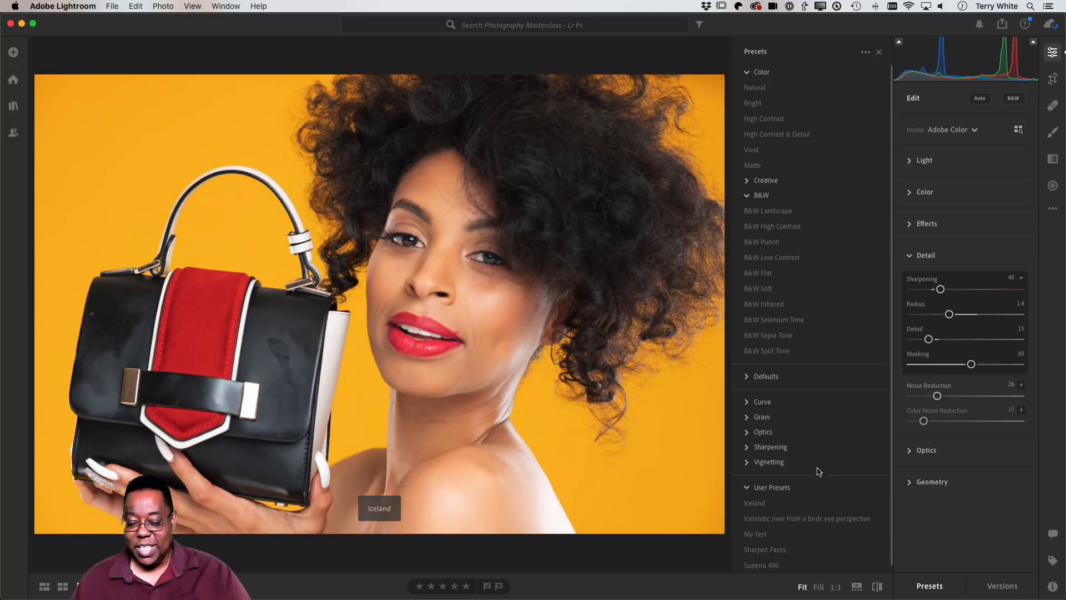
left_click(866, 103)
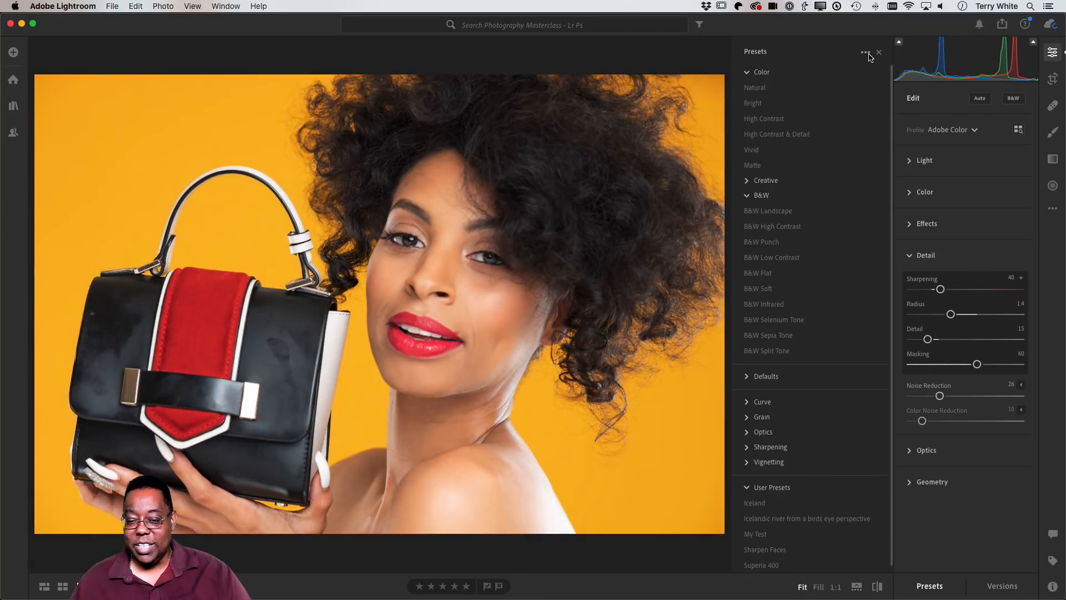
Start a new preset from the portrait's current settings and name it Sharpen Faces PM in the User Presets group
left_click(866, 53)
left_click(852, 76)
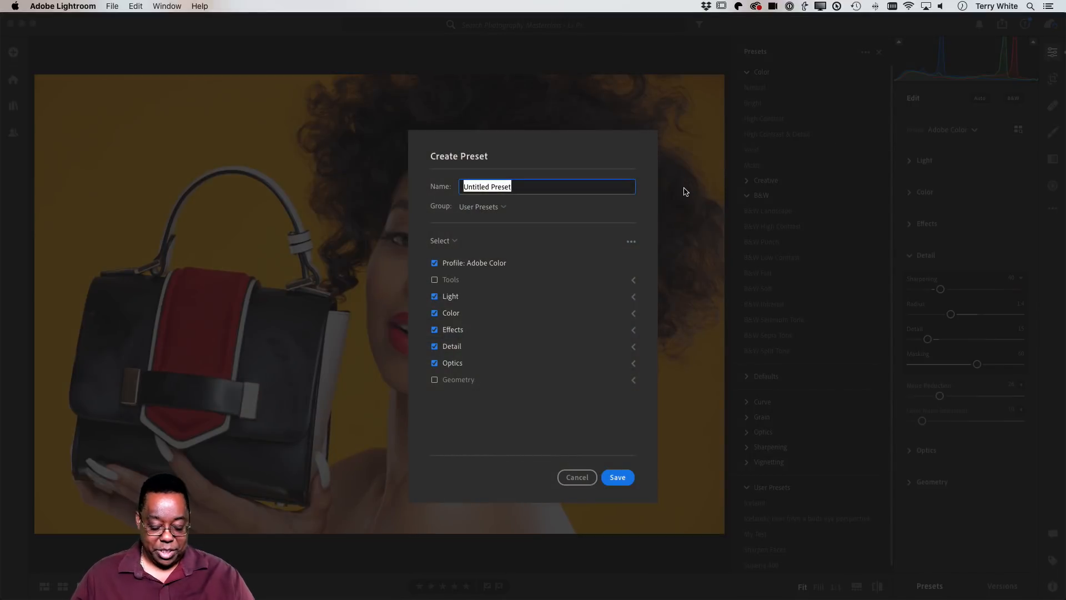
type("Shar")
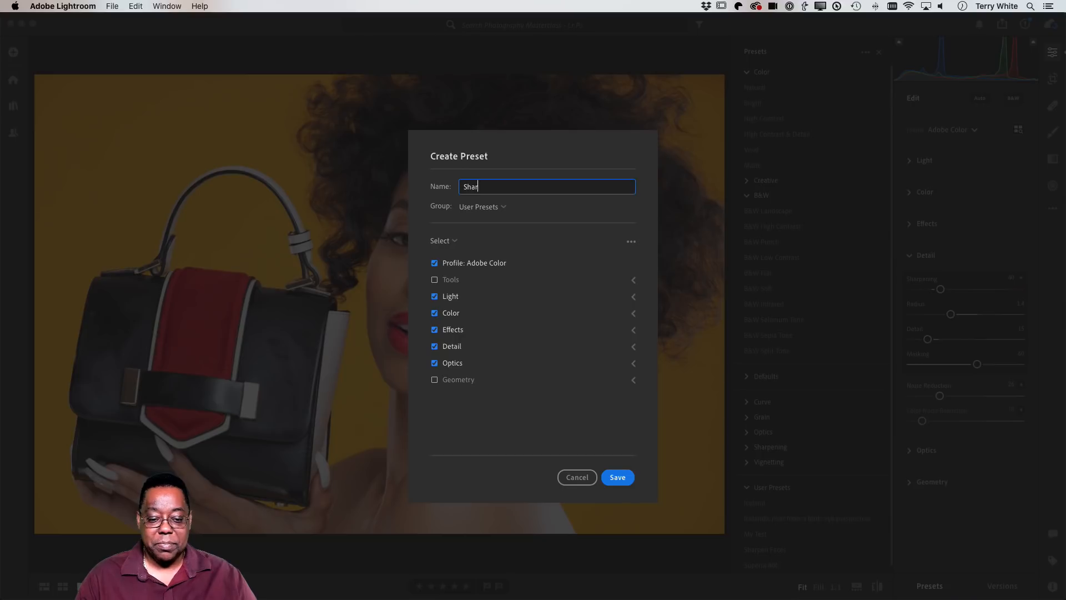
type("pen Faces")
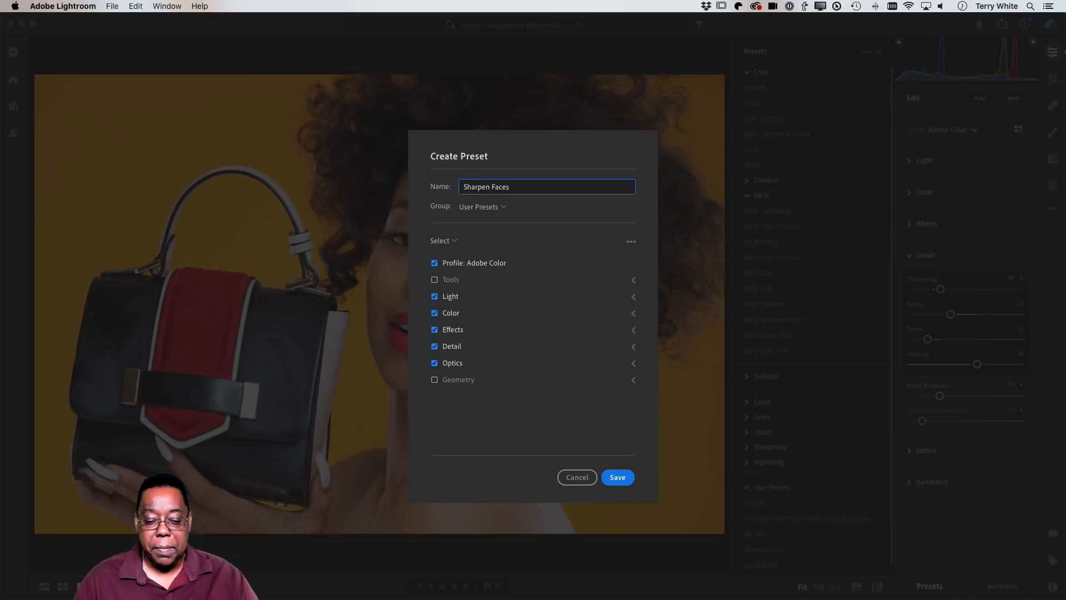
type(" PM")
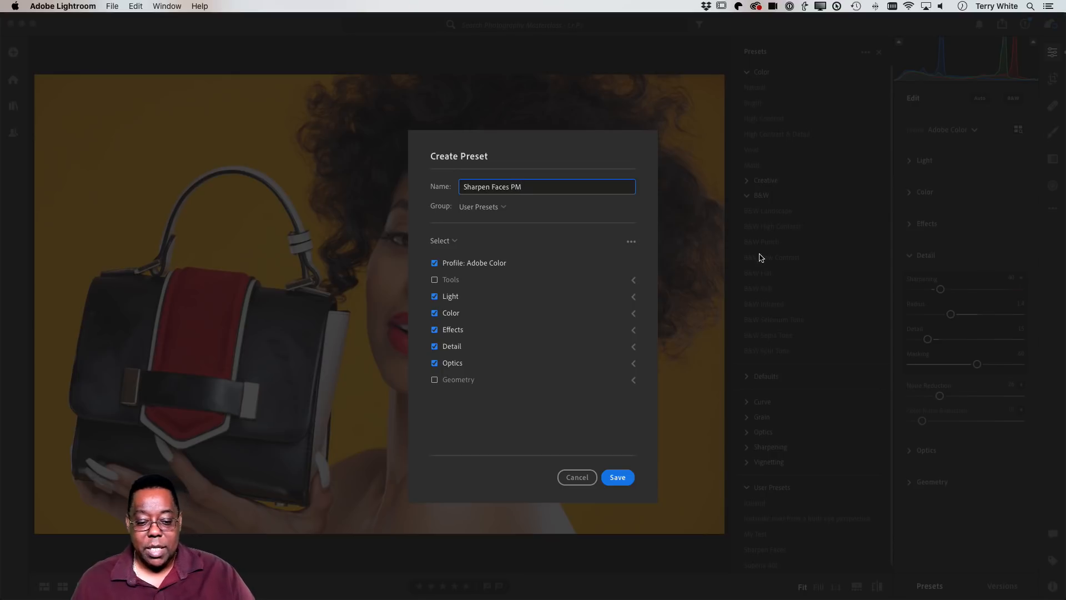
Limit the Sharpen Faces PM preset to the Detail settings only, save it, and apply it to the portrait
left_click(435, 262)
left_click(435, 296)
left_click(434, 312)
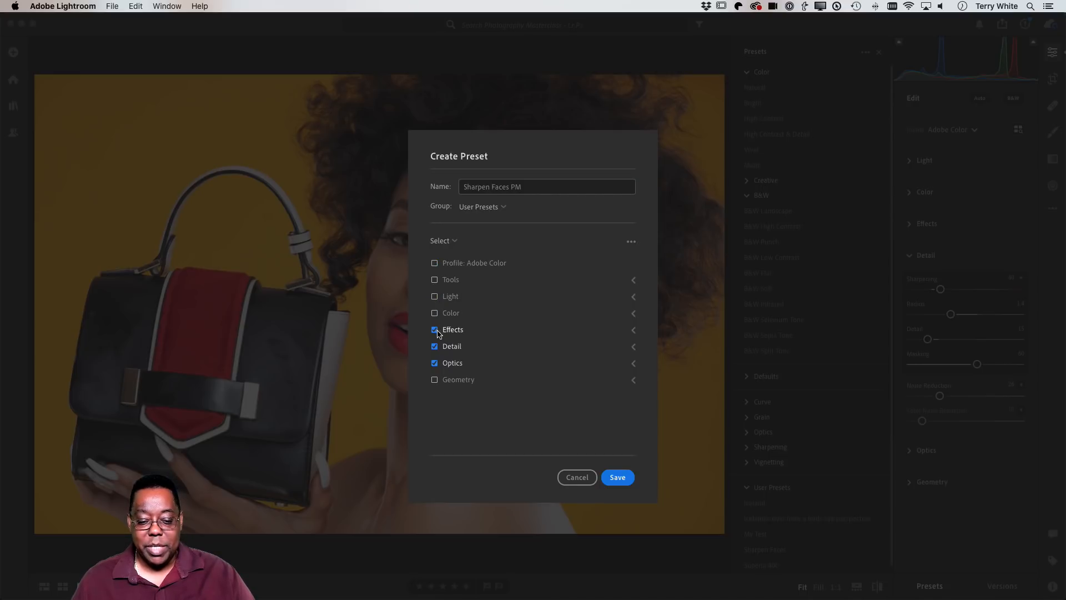
left_click(434, 329)
left_click(434, 362)
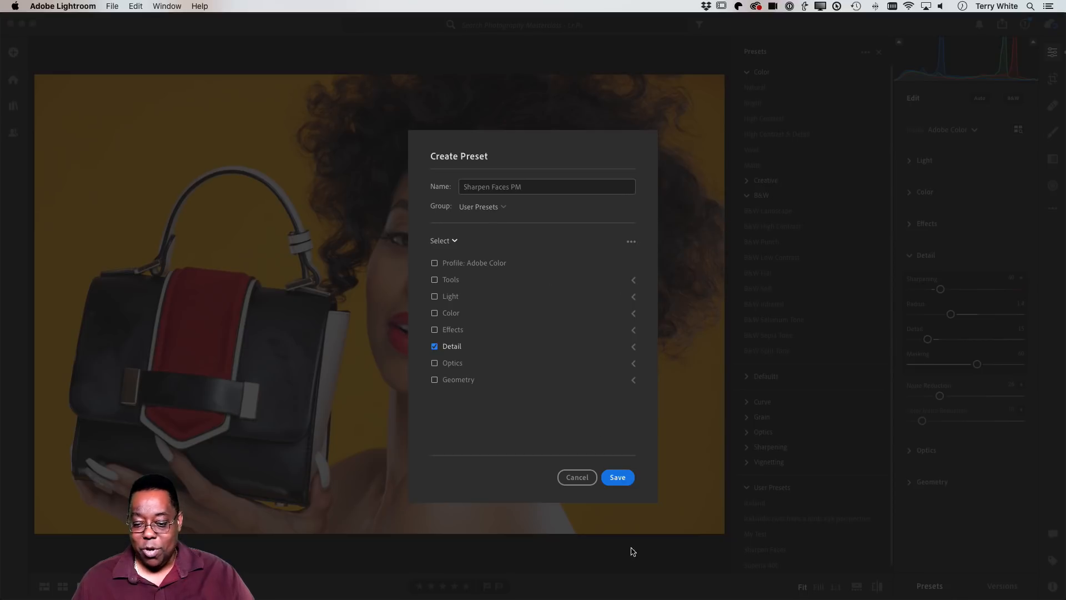
left_click(626, 481)
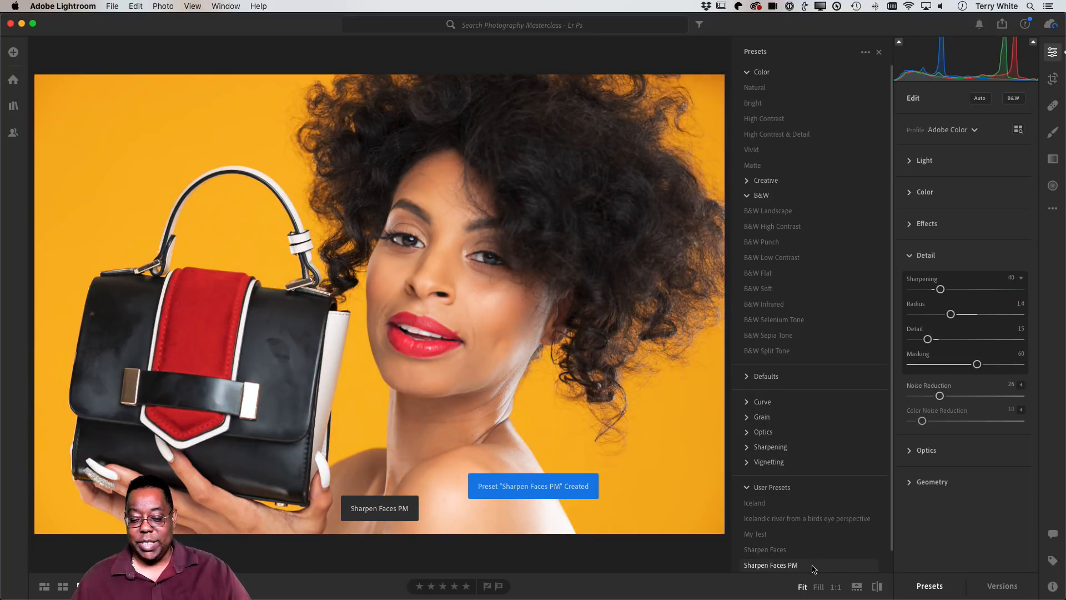
left_click(812, 566)
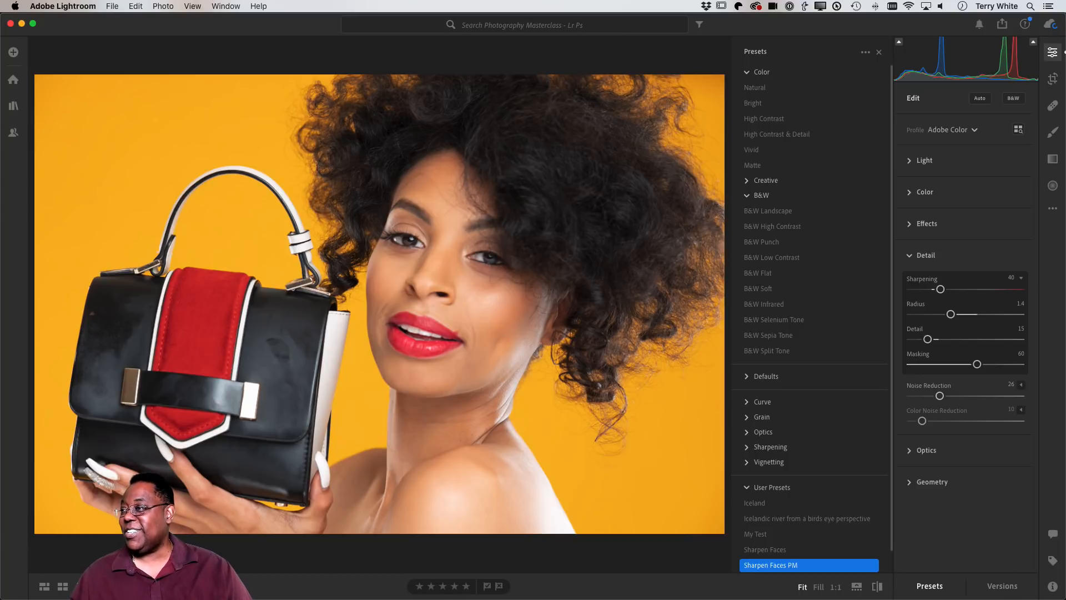
Switch to Photoshop, dismiss the cloud documents notice on its home screen, and return to the empty workspace
key("super+Tab")
key("super+Tab")
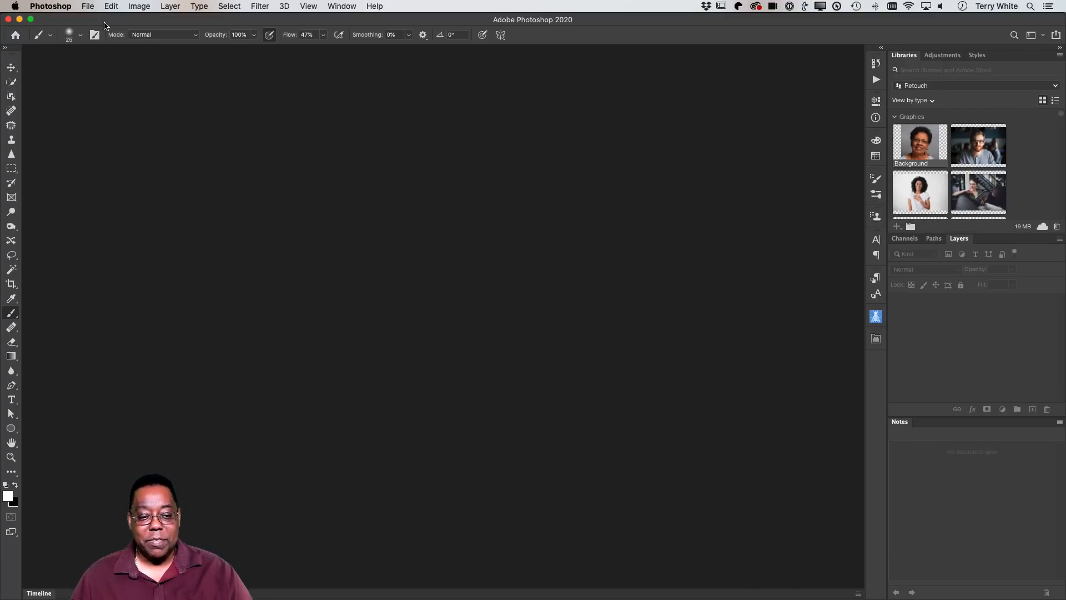
left_click(16, 35)
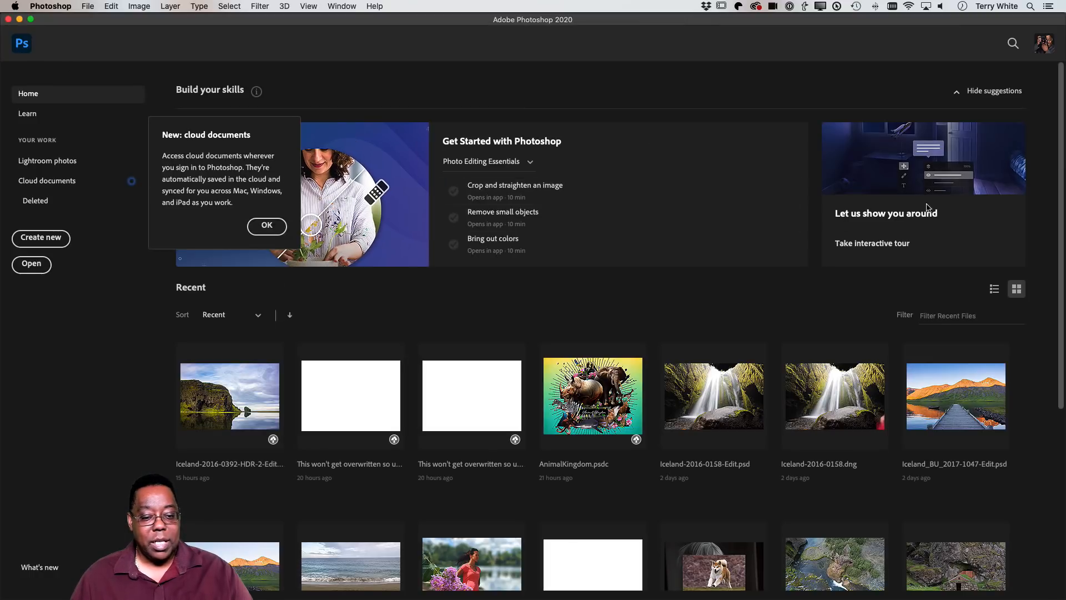
left_click(267, 226)
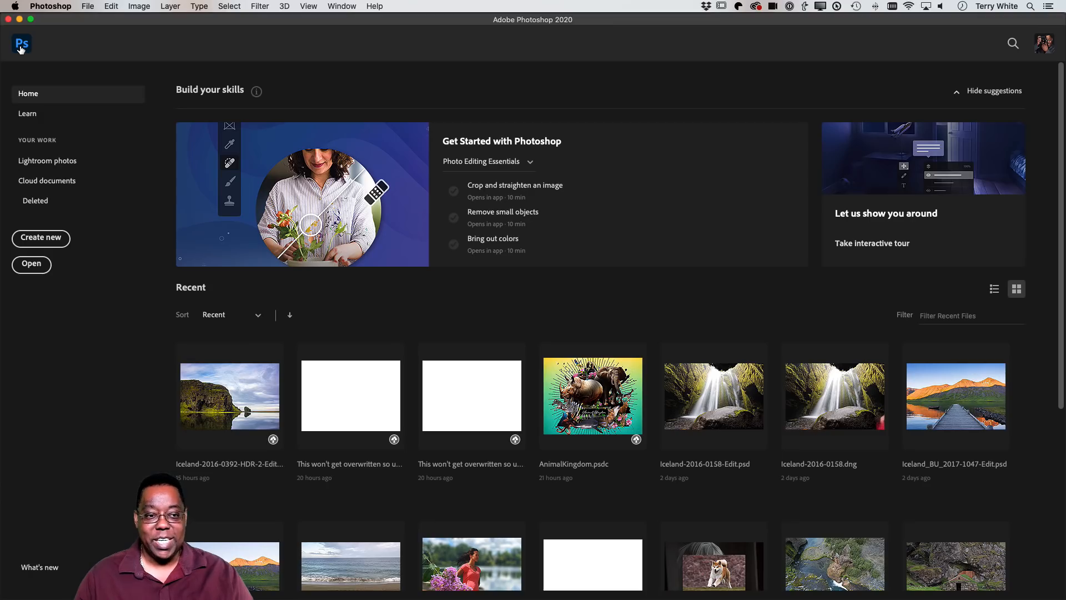
left_click(20, 49)
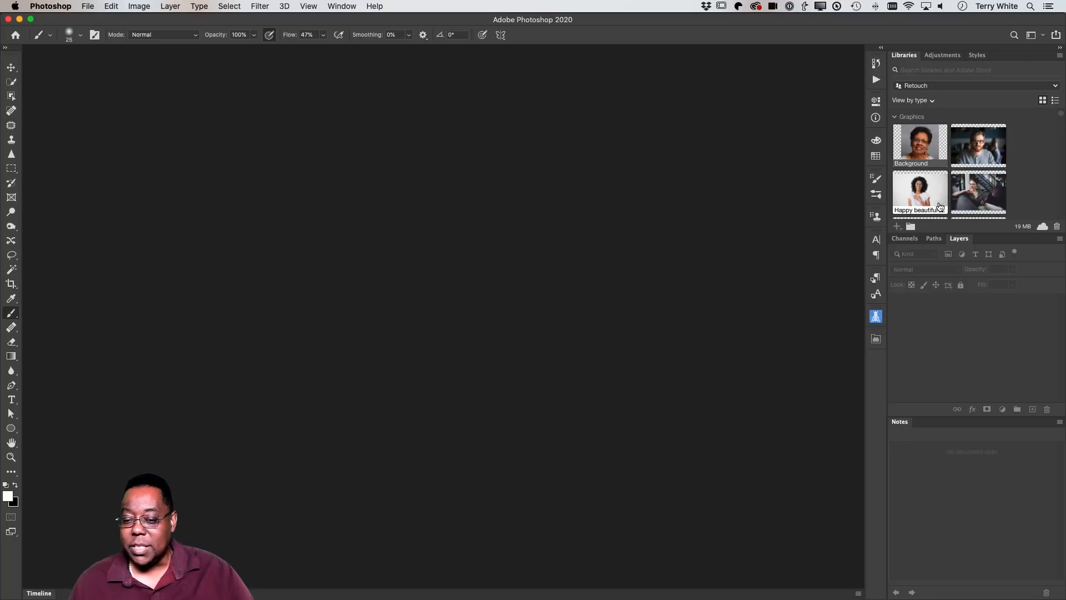
Open the photo of the curly-haired woman in a yellow sweater from the Retouch library as a document
mouse_move(919, 199)
scroll(988, 185, "down", 4)
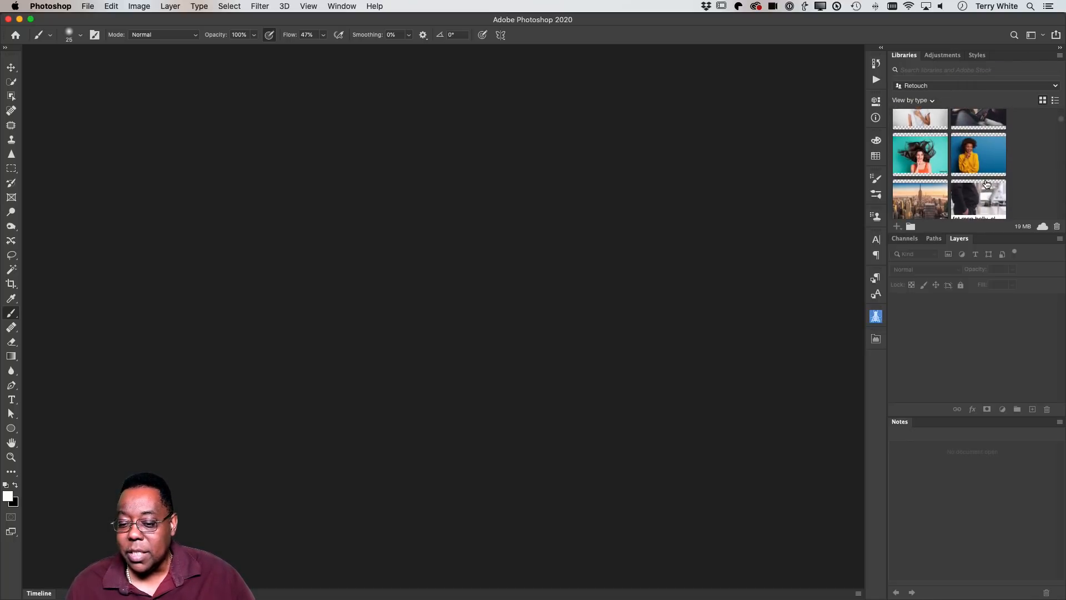
left_click_drag(973, 158, 550, 247)
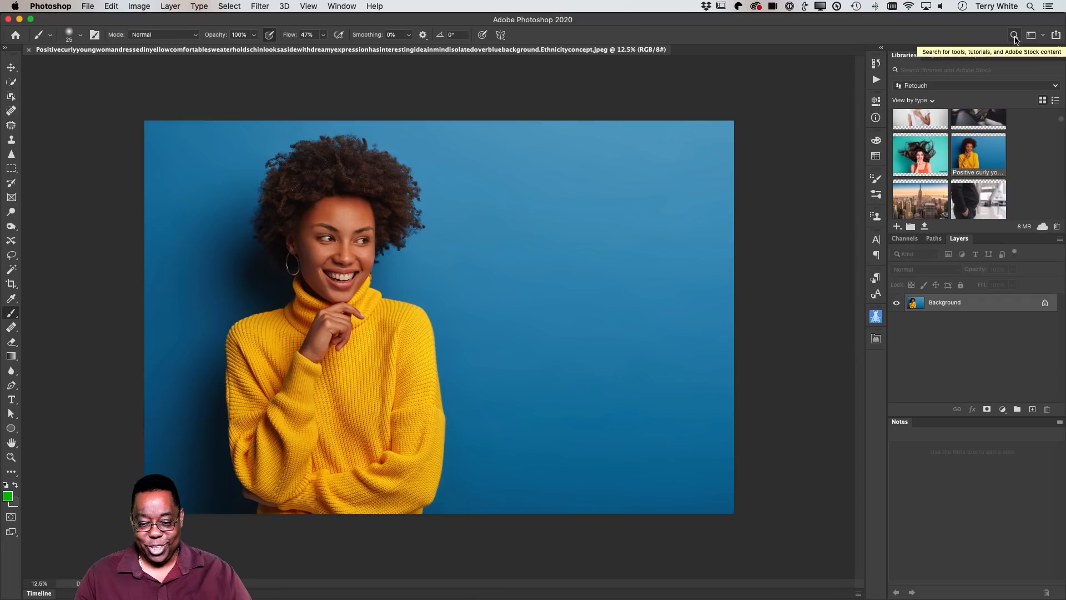
Find the Object Selection Tool by searching for "object sele" and use it to select the woman's head and hair
left_click(1014, 35)
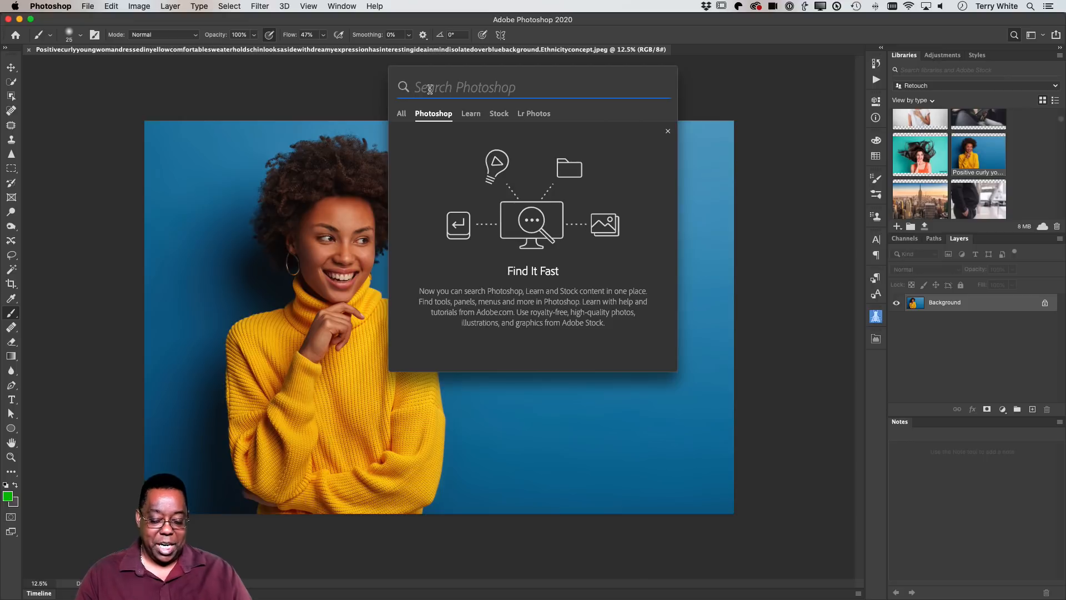
type("objec")
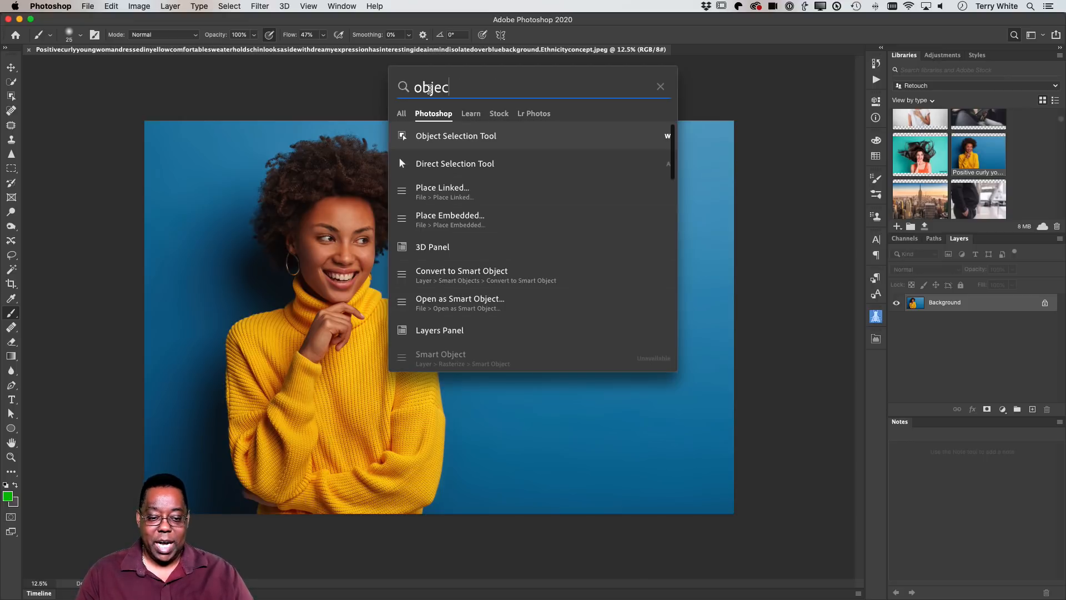
type("t sele")
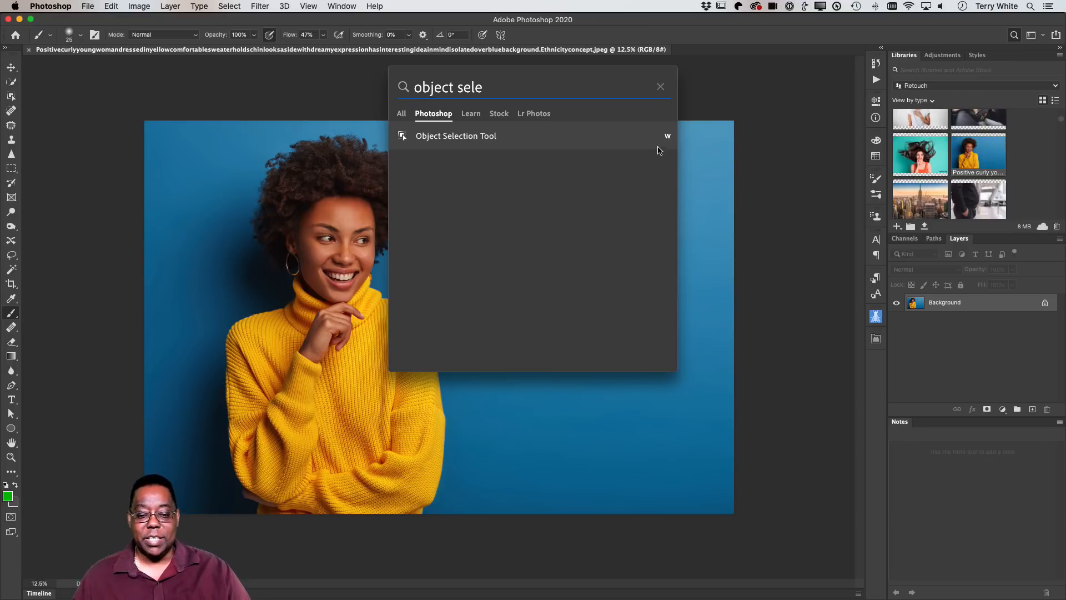
left_click(433, 141)
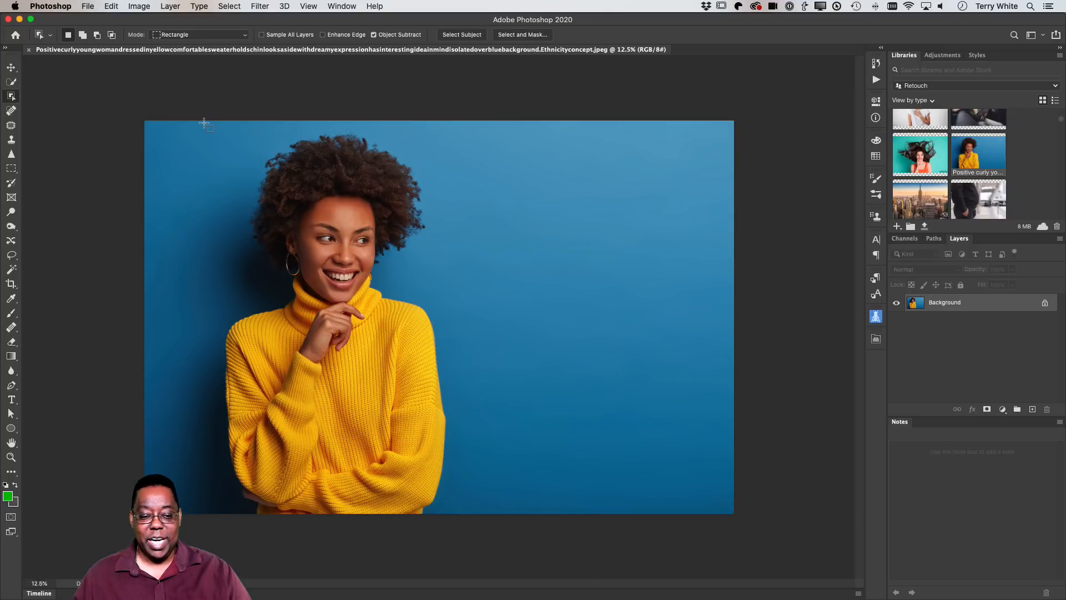
left_click_drag(204, 123, 453, 340)
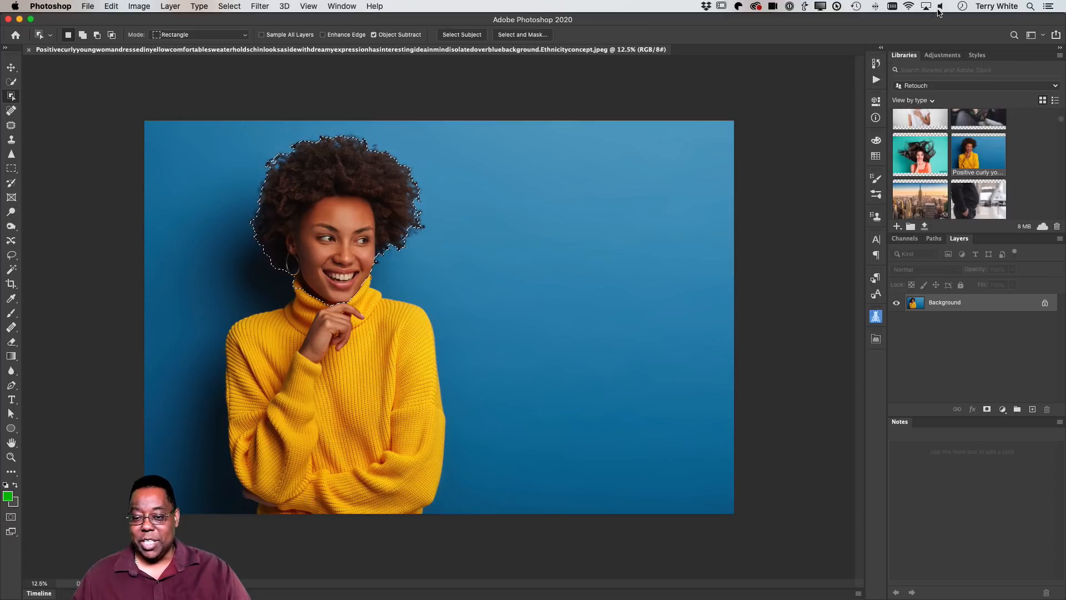
Search Photoshop for "clone" and view the matching Learn tutorials
key("super+f")
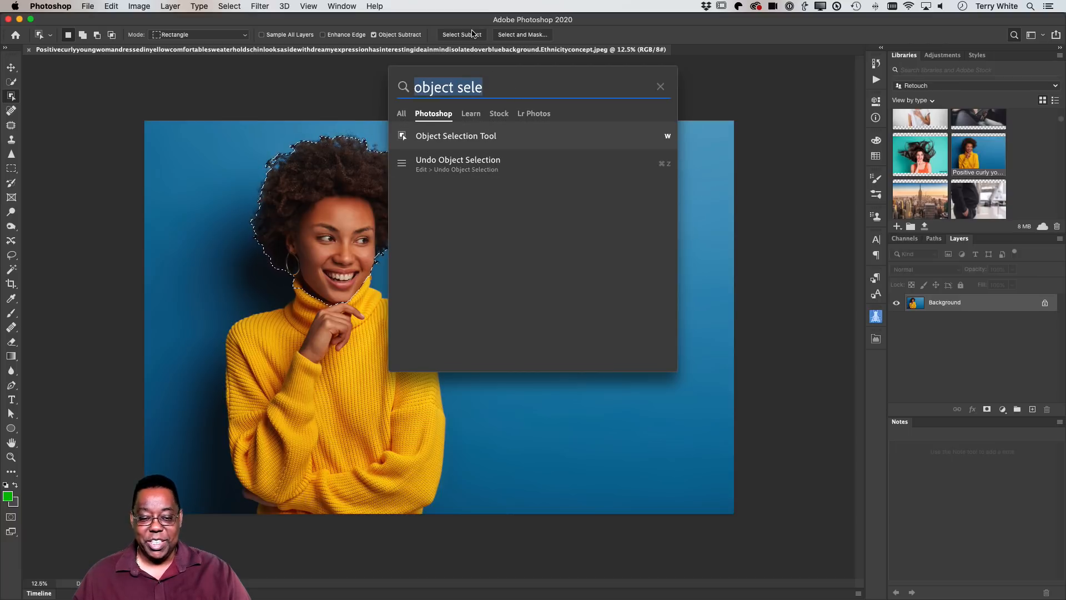
type("col")
key("BackSpace")
key("BackSpace")
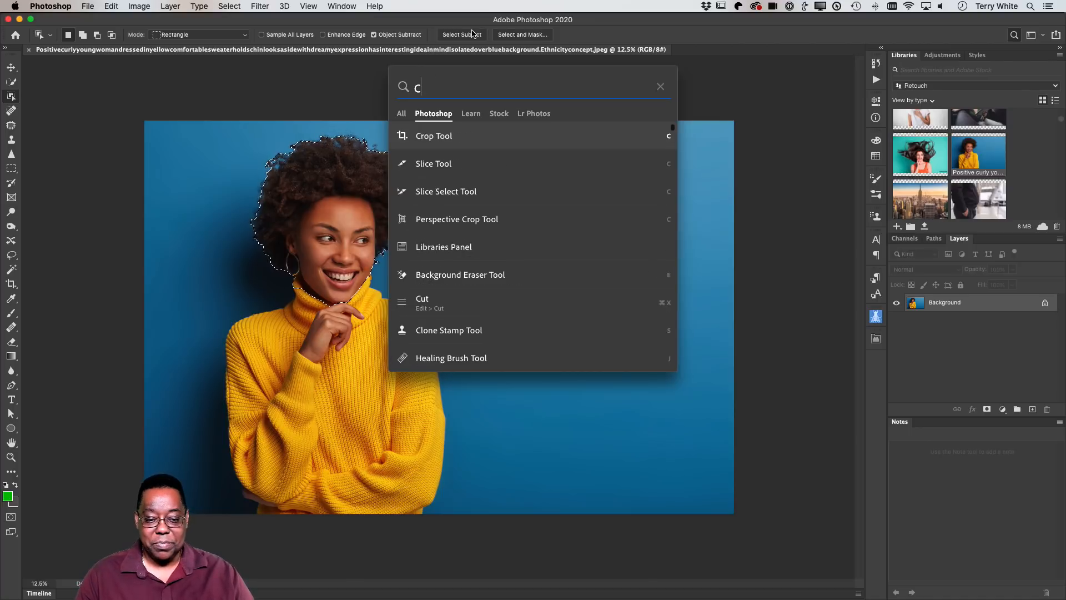
type("lone")
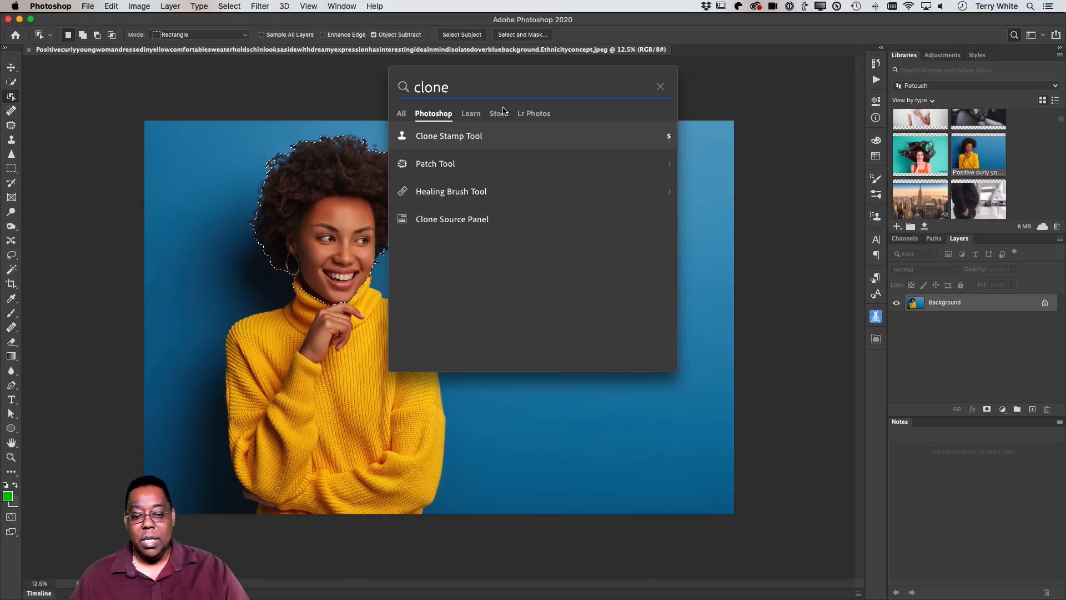
left_click(472, 113)
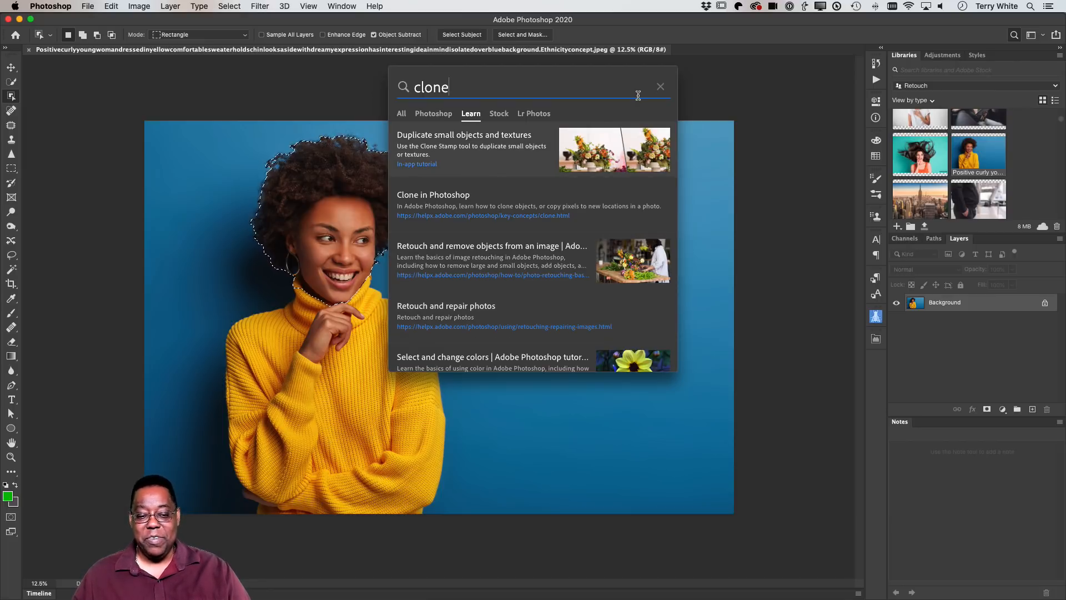
Clear the search term, switch back to the Photoshop category, and close the search, deselecting the woman's head
left_click(660, 86)
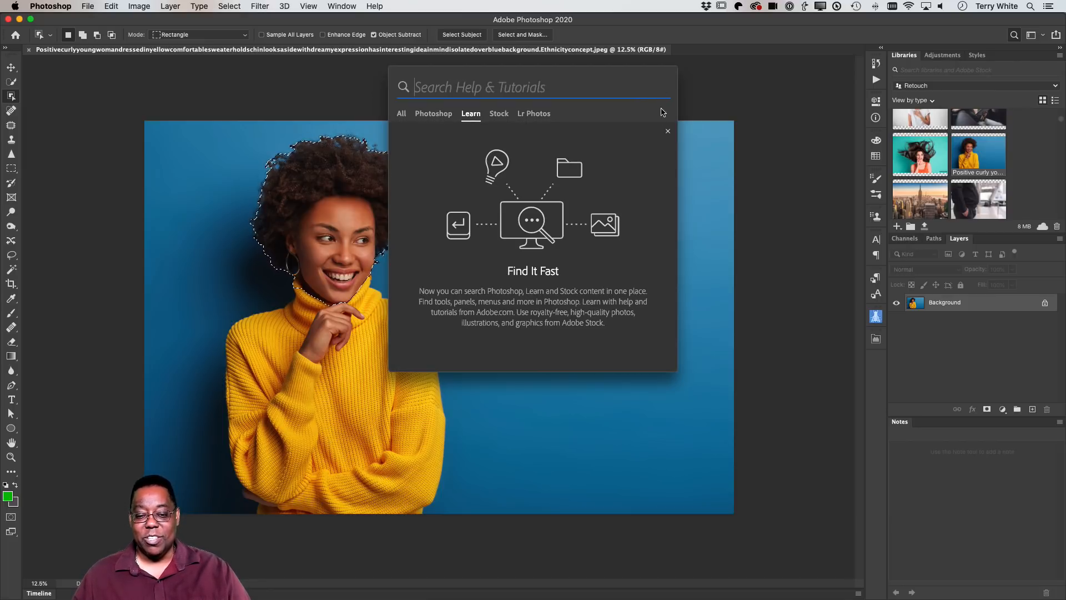
left_click(436, 114)
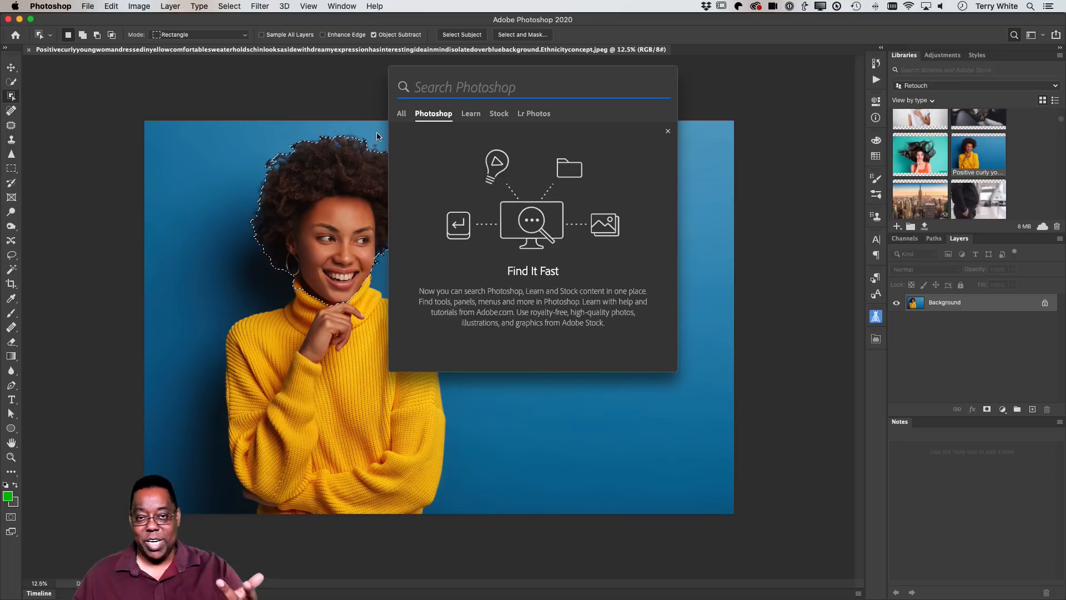
left_click(329, 142)
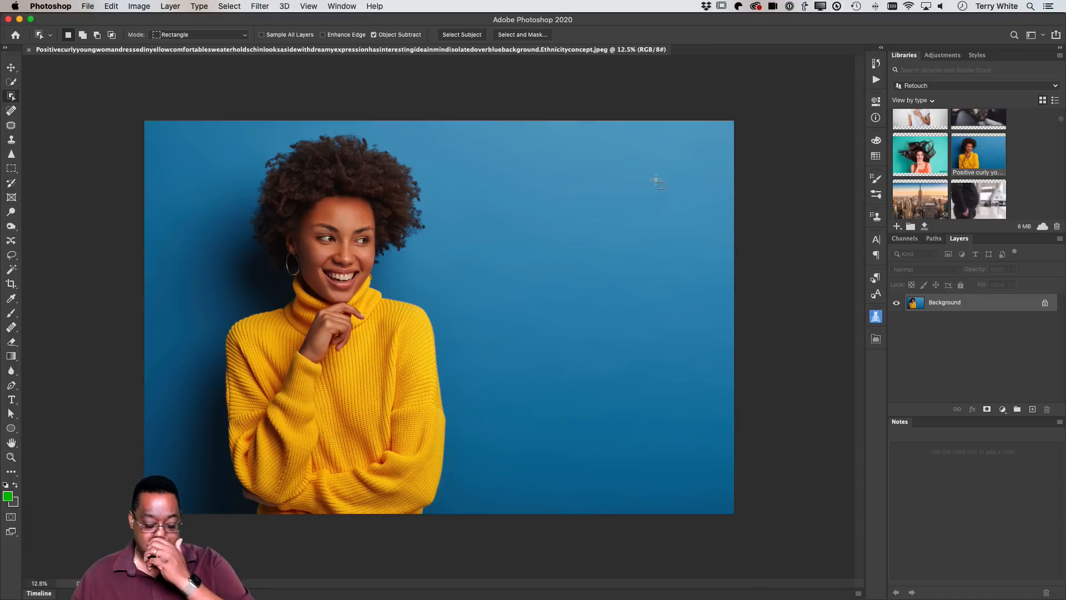
Browse the Lightroom photo albums offered in the Photoshop search
left_click(1013, 35)
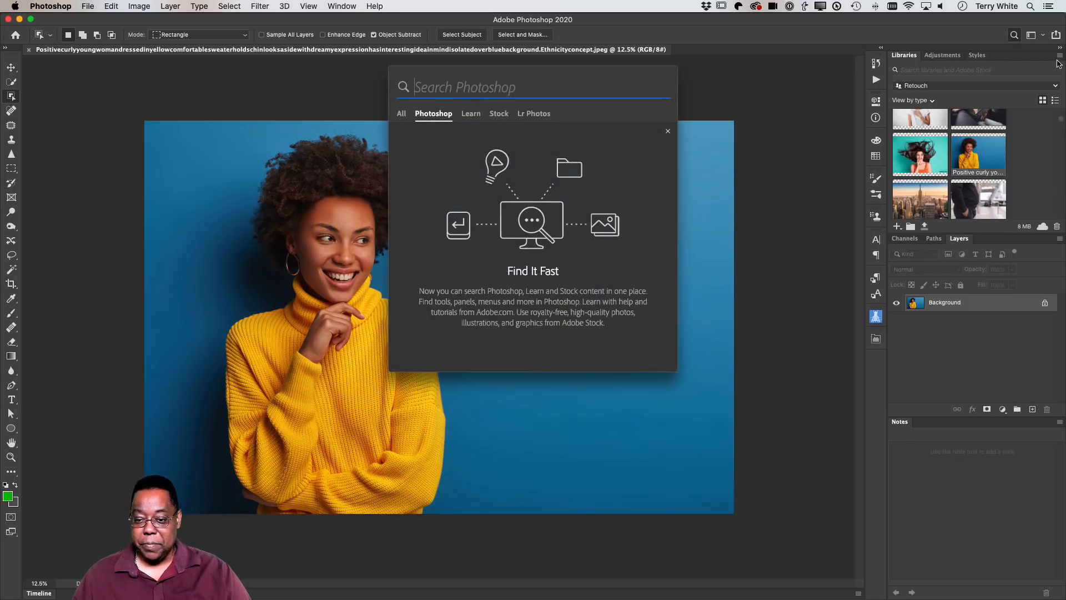
left_click(531, 117)
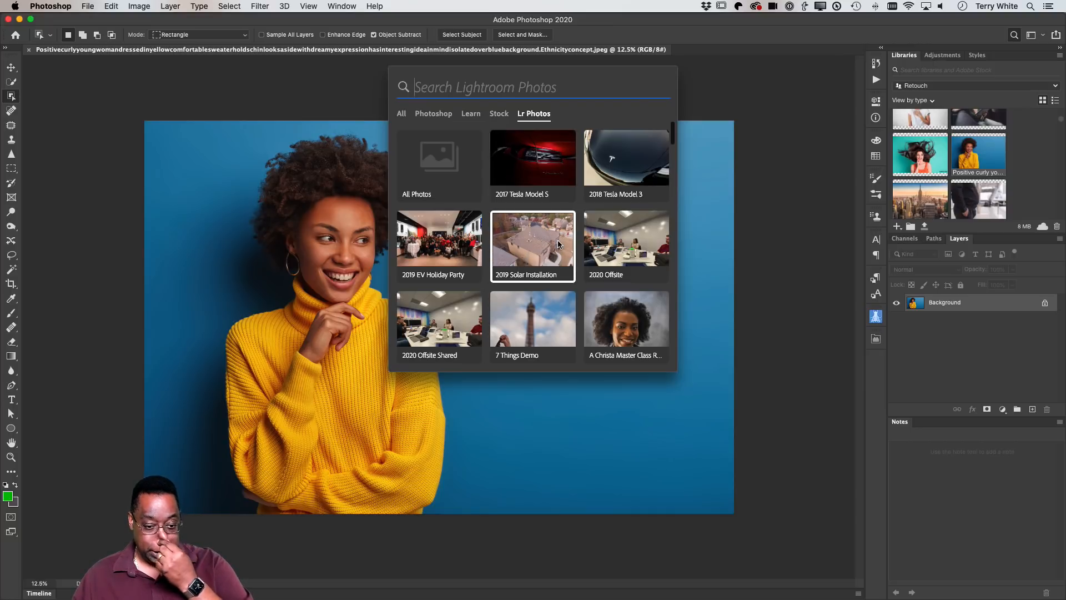
scroll(557, 240, "down", 5)
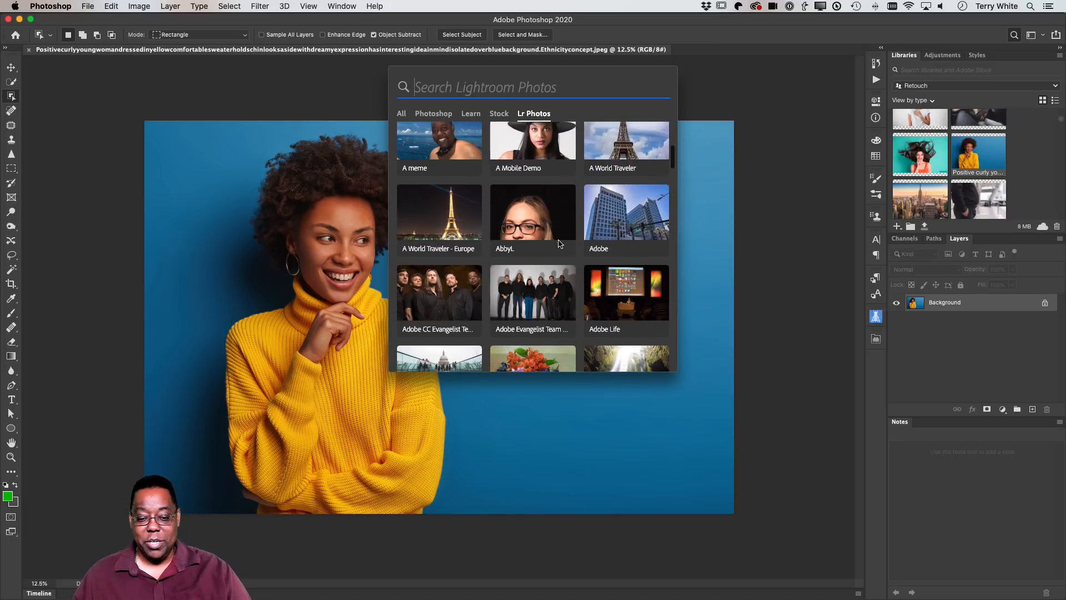
scroll(558, 242, "down", 1)
scroll(558, 243, "down", 6)
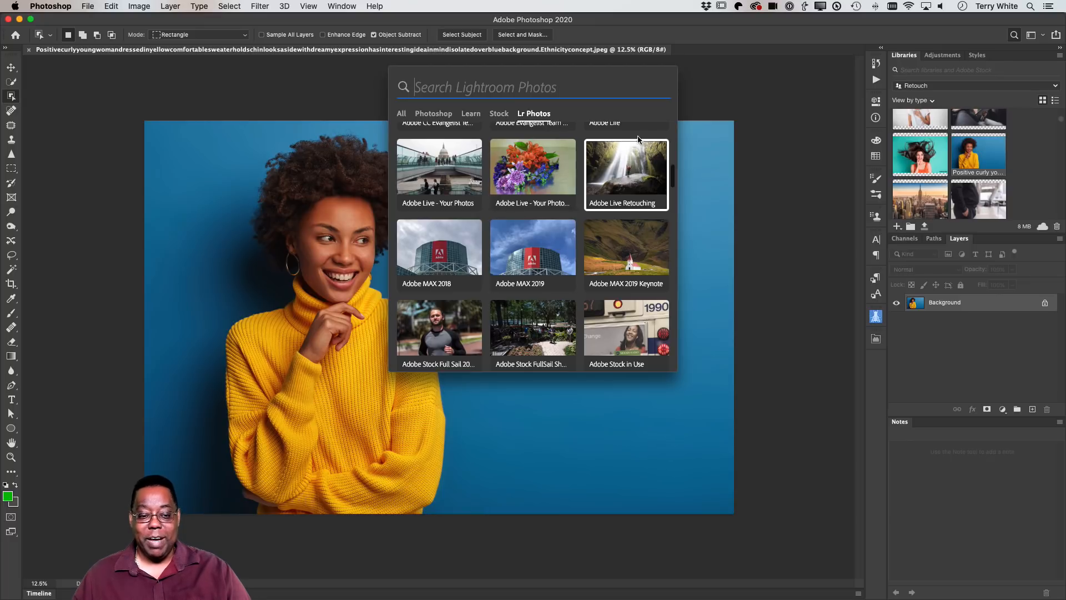
Close the search, switch to the Move tool, and select the woman automatically with Select Subject
left_click(696, 113)
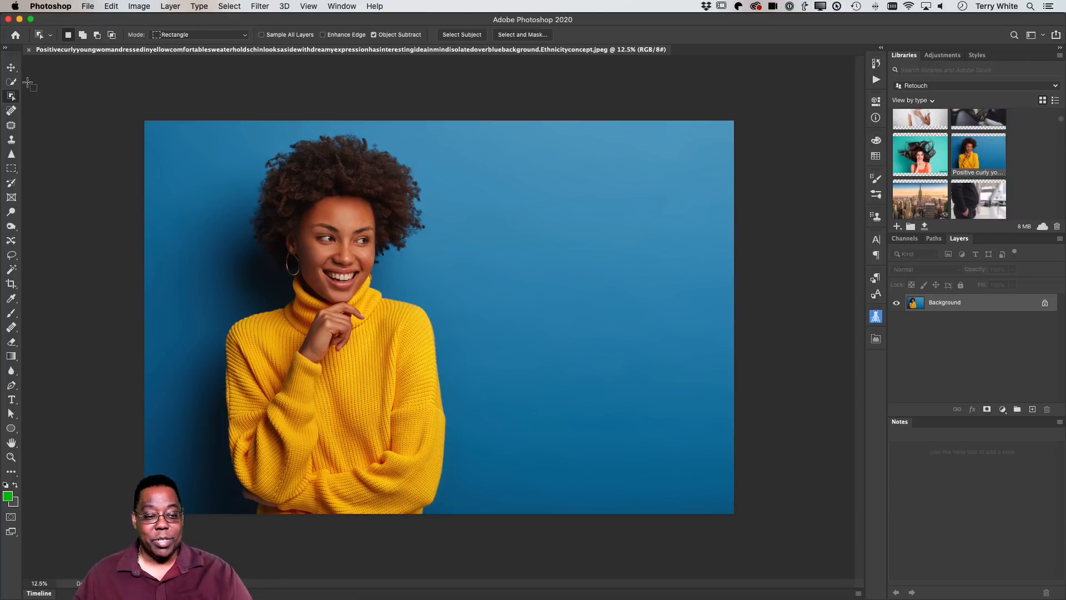
left_click(11, 67)
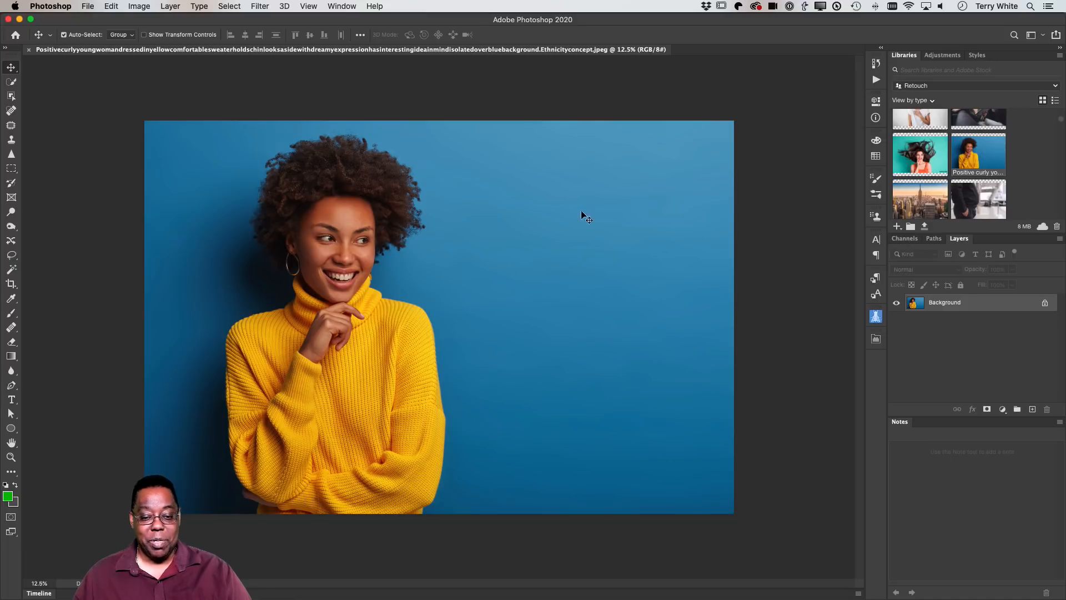
left_click(228, 7)
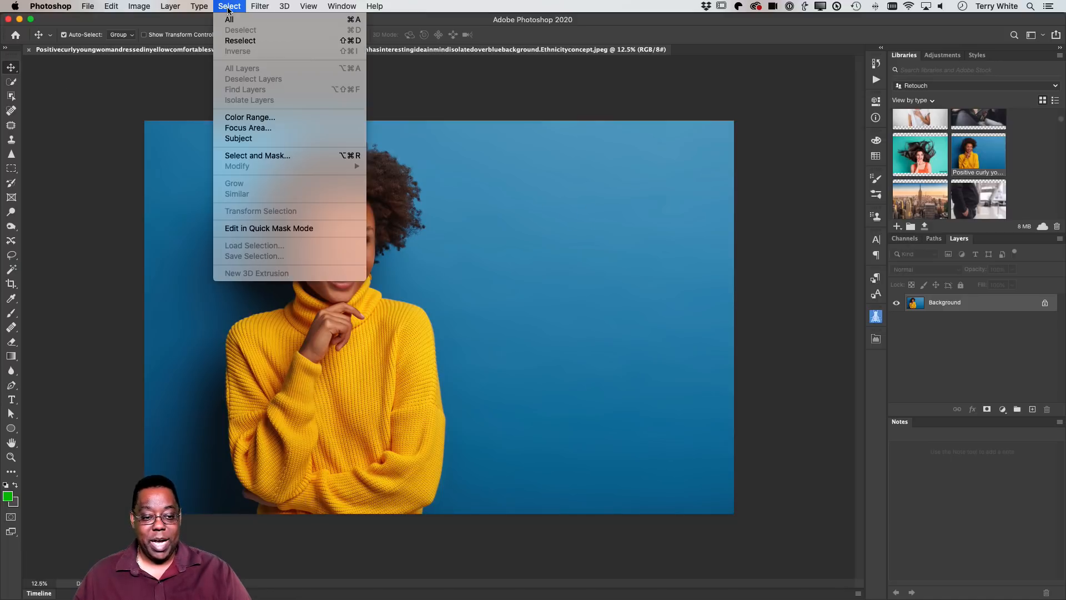
left_click(272, 139)
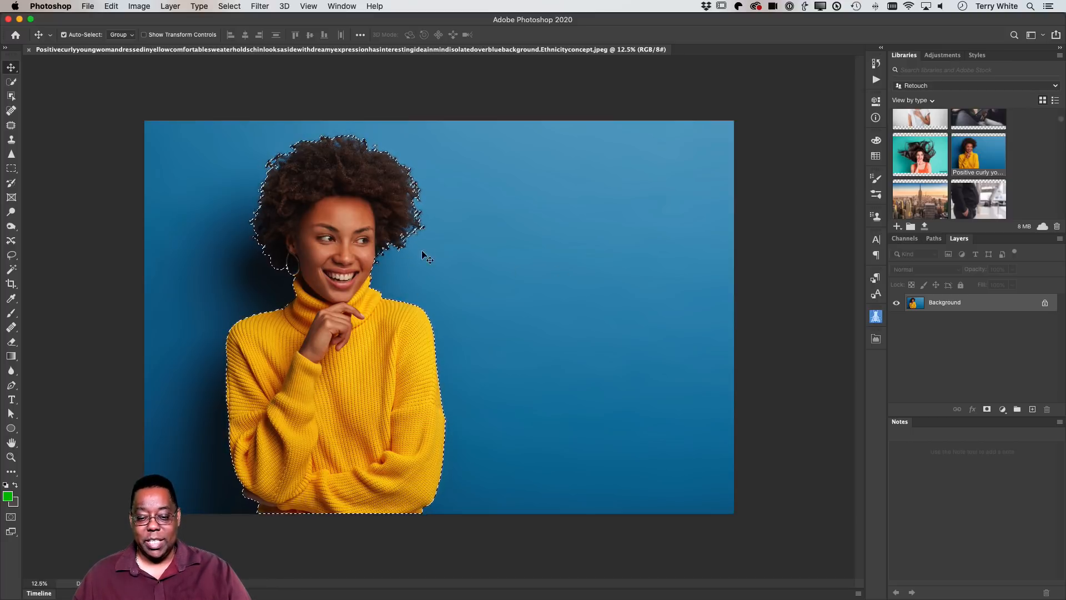
Try copying the selected woman to a new layer with the Background layer hidden, and undo back to the active selection
key("super+j")
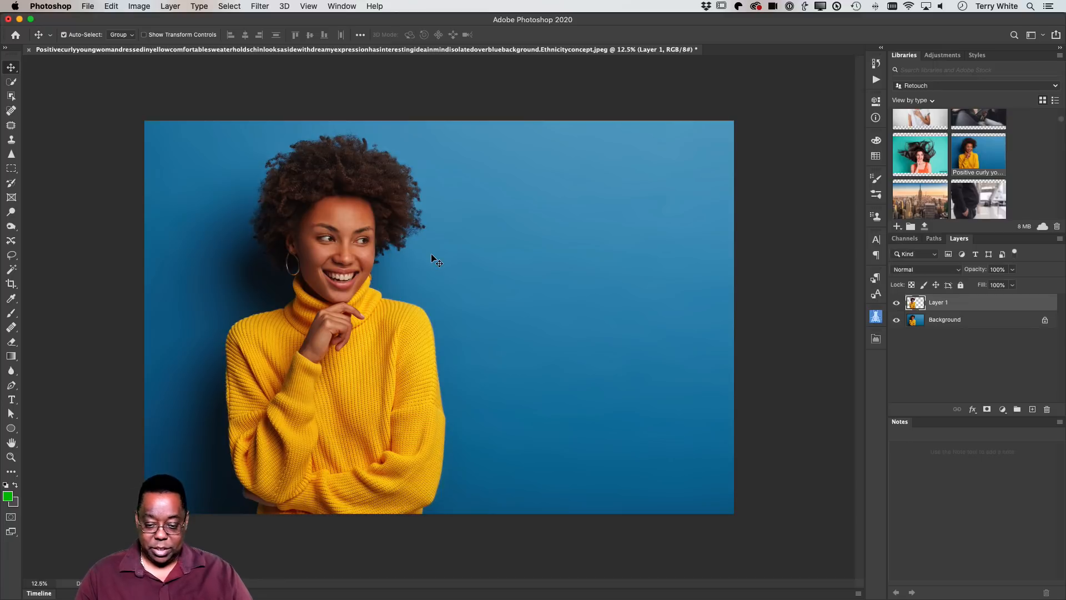
left_click(896, 321)
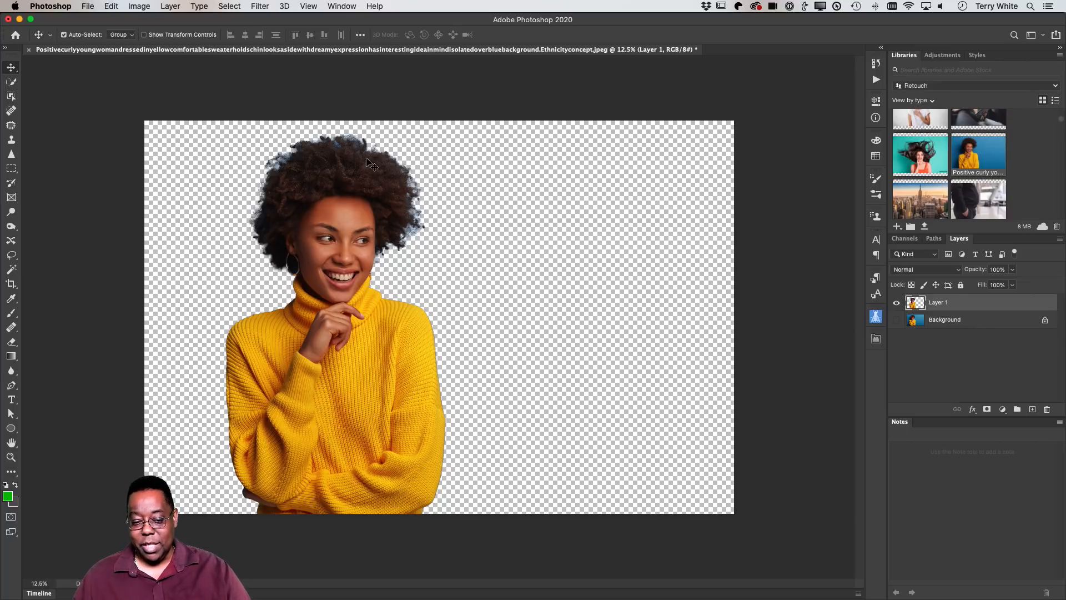
key("super+z")
key("super+z")
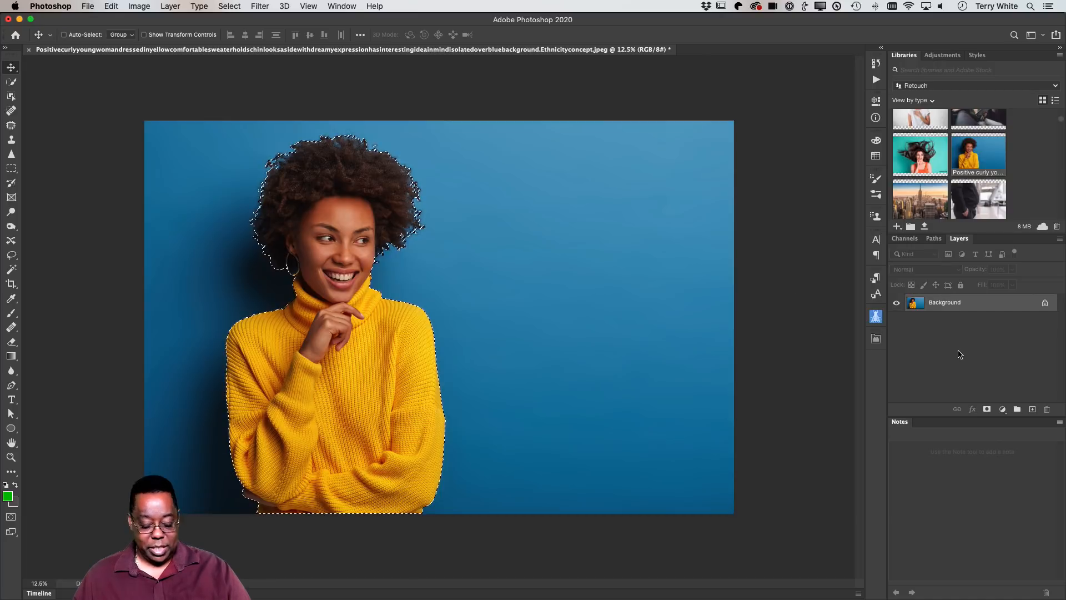
key("super")
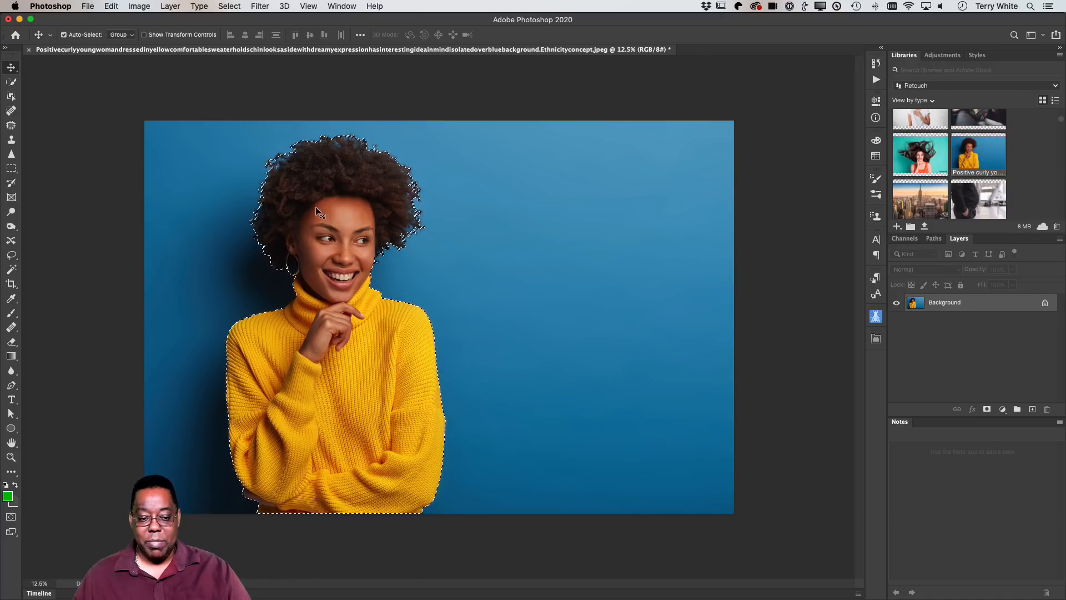
Open the woman's active selection in the Select and Mask workspace
left_click(219, 4)
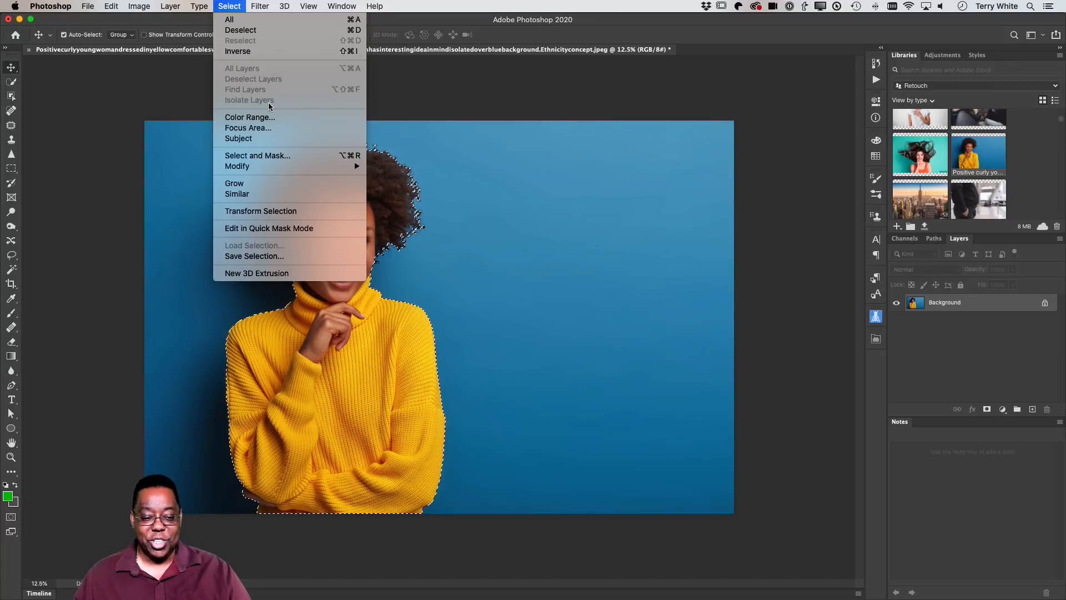
left_click(280, 158)
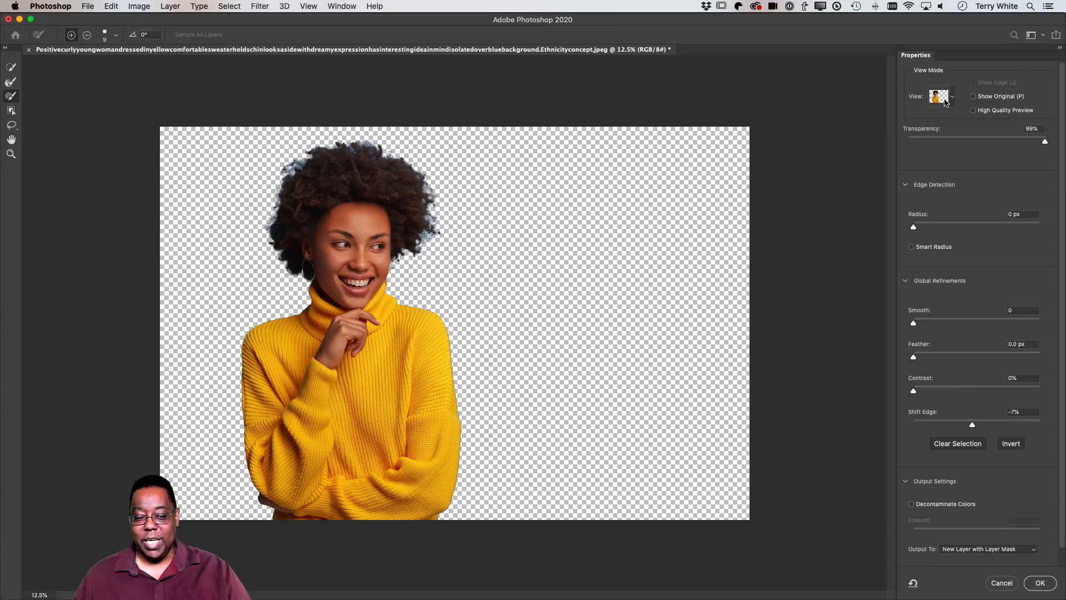
key("z")
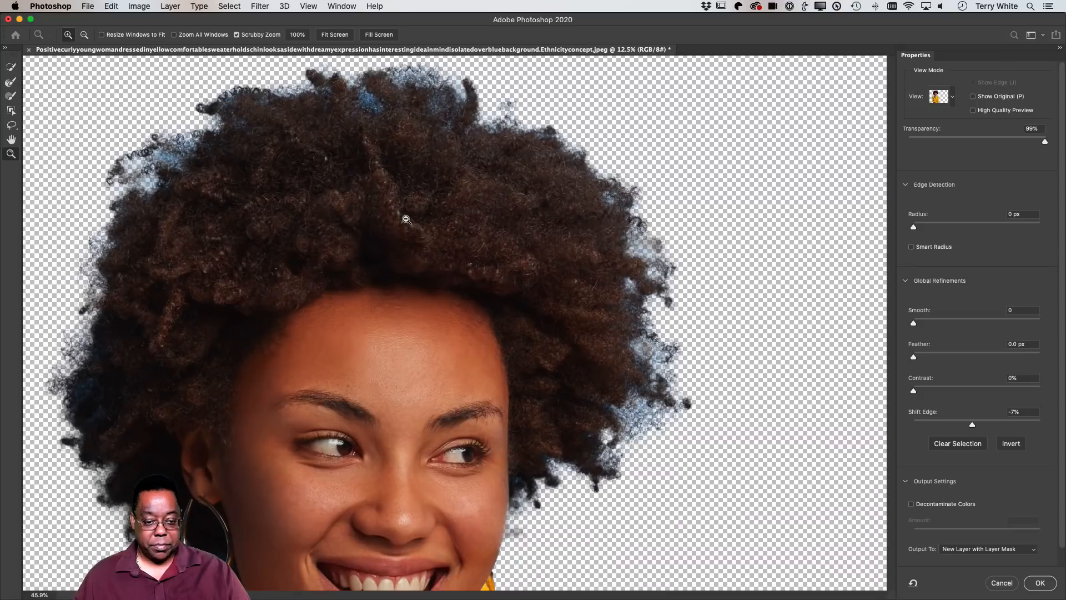
left_click_drag(348, 169, 402, 219)
left_click_drag(290, 204, 464, 302)
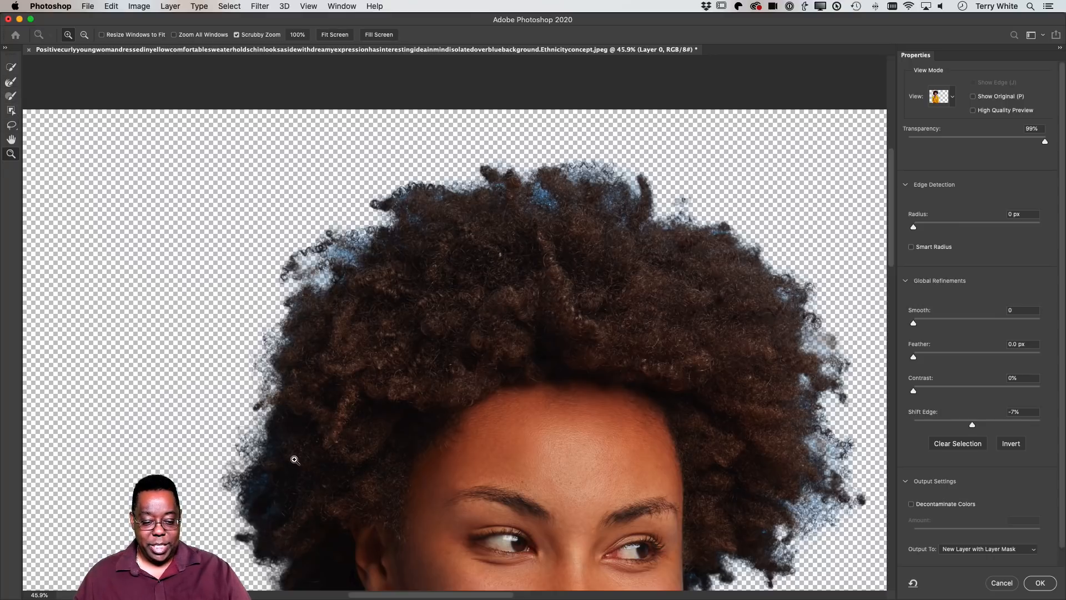
Enlarge the Refine Edge Brush to 90 and paint around the outer edge of the woman's hair
left_click(10, 82)
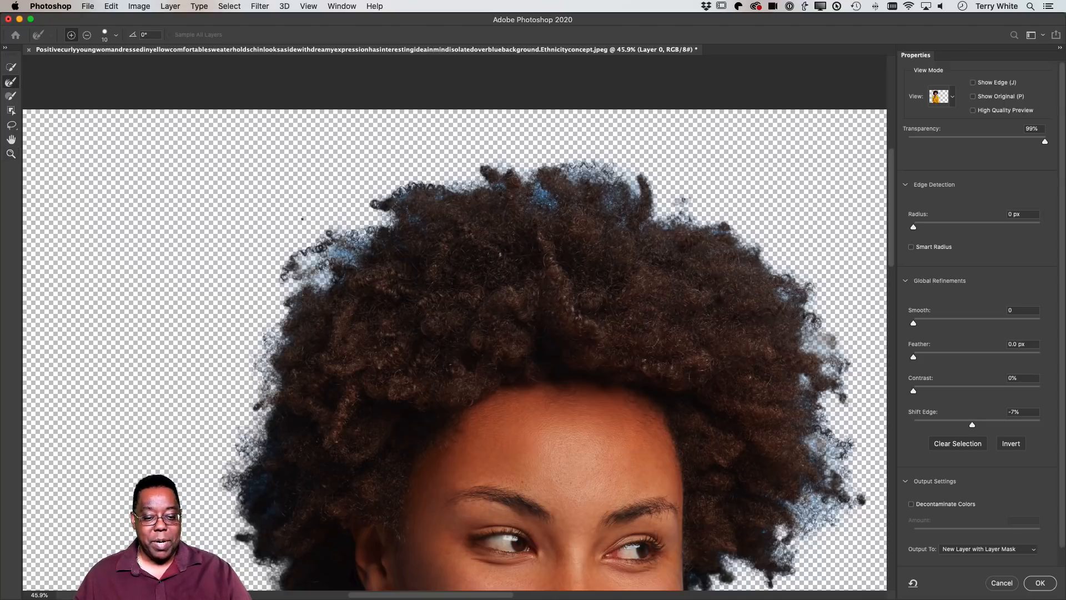
key("bracketright")
key("bracketright")
key("bracketright")
key("bracketright")
key("bracketright")
key("bracketright")
key("bracketright")
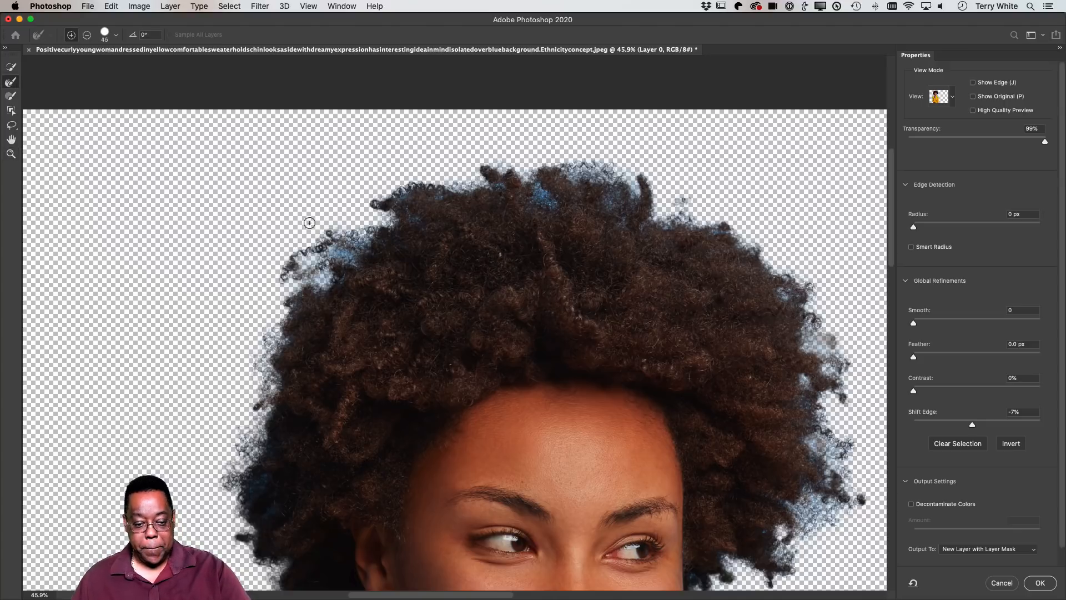
key("bracketright")
key("bracketright")
key("bracketright")
key("bracketright")
key("bracketright")
mouse_move(310, 223)
left_mouse_down()
mouse_move(340, 222)
mouse_move(310, 269)
mouse_move(362, 230)
mouse_move(355, 244)
mouse_move(311, 266)
mouse_move(395, 193)
mouse_move(500, 176)
mouse_move(616, 178)
mouse_move(555, 166)
mouse_move(715, 212)
mouse_move(596, 176)
mouse_move(657, 183)
mouse_move(797, 261)
mouse_move(846, 458)
mouse_move(843, 503)
mouse_move(814, 514)
mouse_move(800, 491)
mouse_move(828, 403)
mouse_move(818, 323)
mouse_move(830, 347)
mouse_move(815, 342)
left_mouse_up()
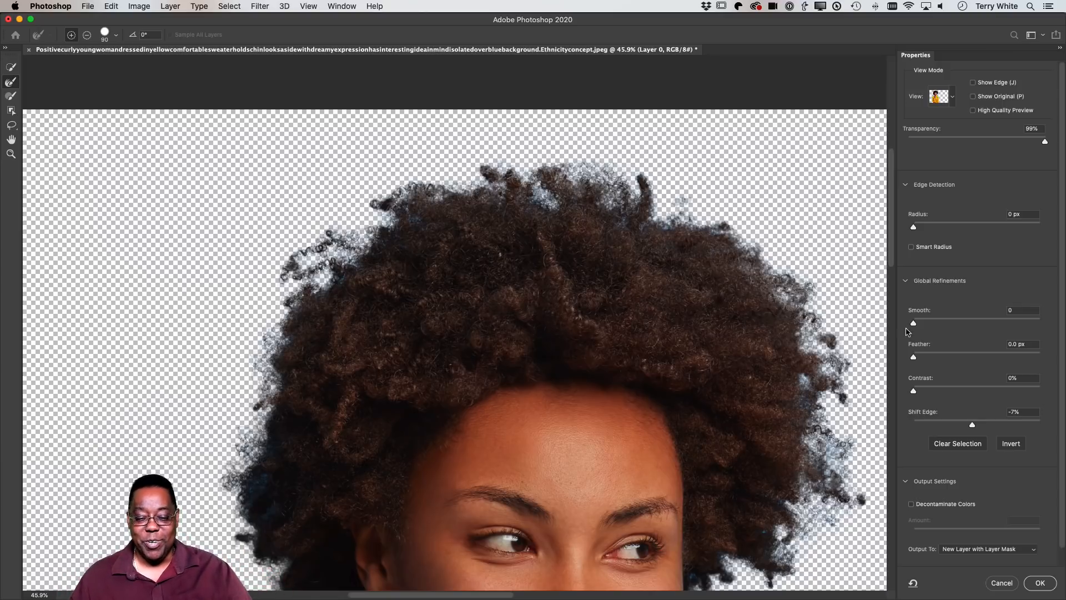
mouse_move(851, 453)
left_mouse_down()
mouse_move(825, 424)
mouse_move(828, 481)
mouse_move(808, 521)
mouse_move(813, 538)
mouse_move(834, 503)
mouse_move(864, 499)
left_mouse_up()
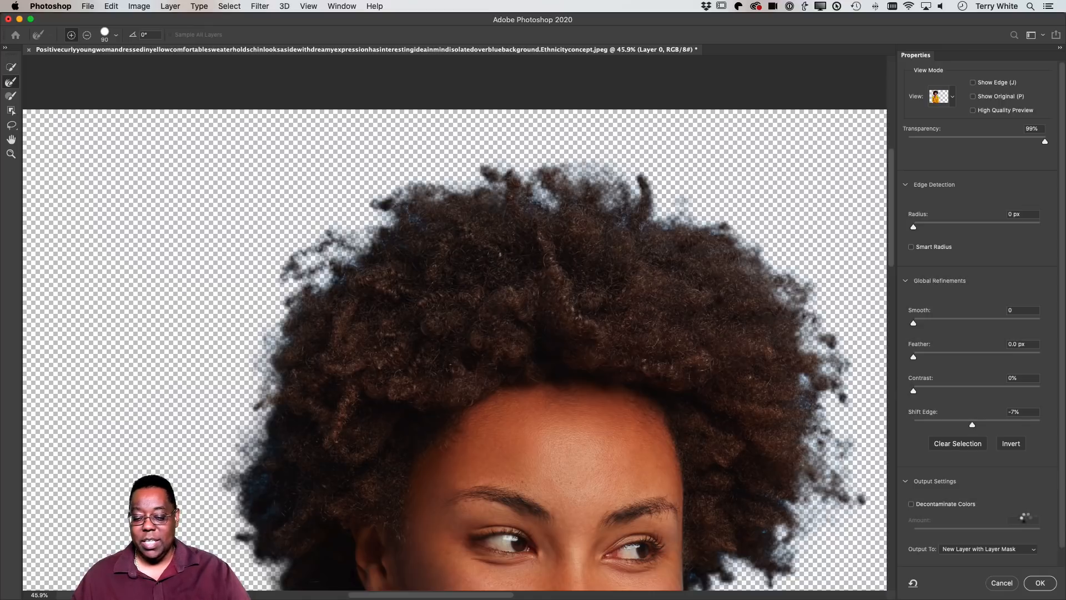
Enable Decontaminate Colors and Smart Radius with a 2 px radius, and output the result to a new layer with layer mask
left_click(976, 506)
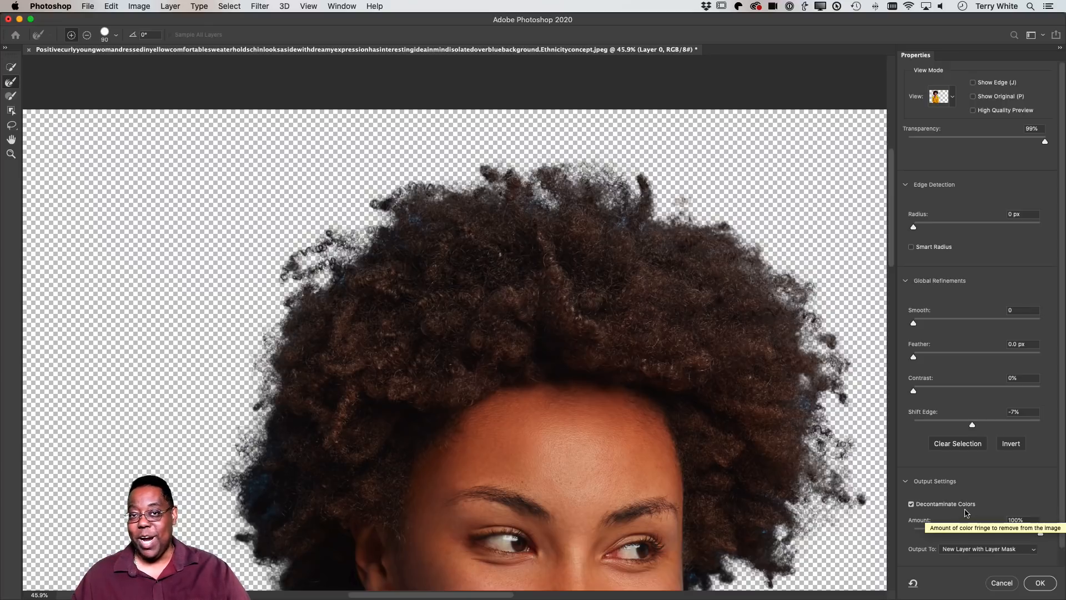
scroll(816, 470, "down", 5)
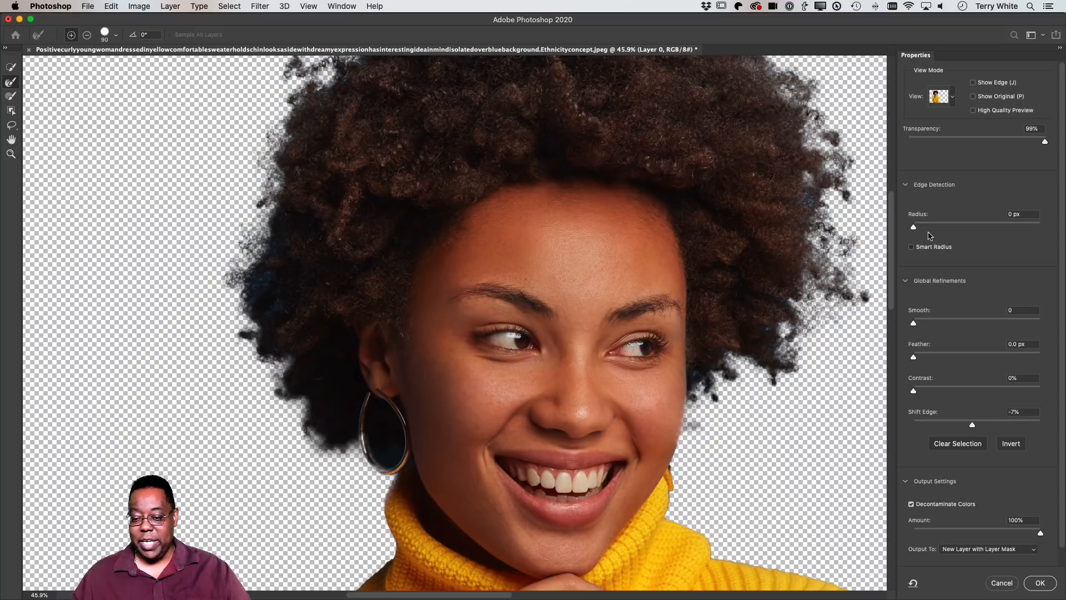
left_click(911, 247)
left_click(928, 225)
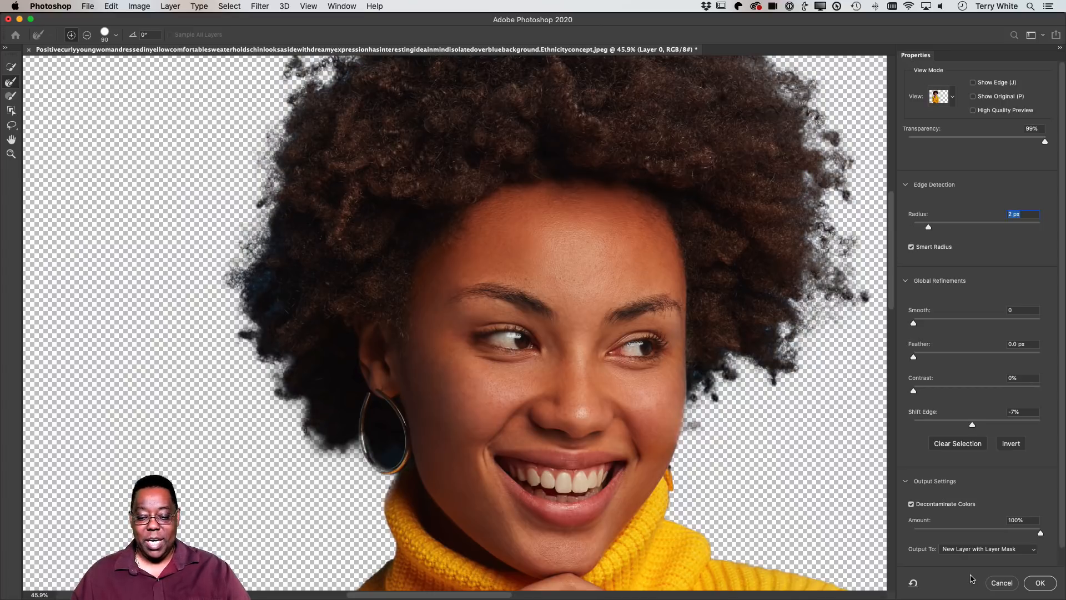
left_click(1037, 583)
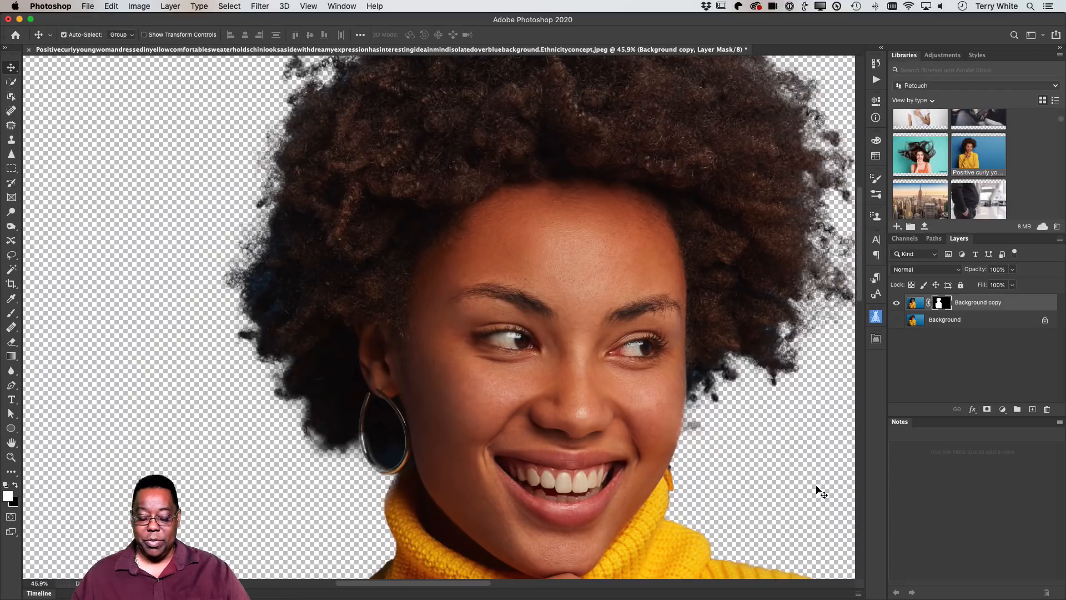
Save a JPEG copy of the cutout to the Desktop on the computer at Maximum quality 12
key("super+0")
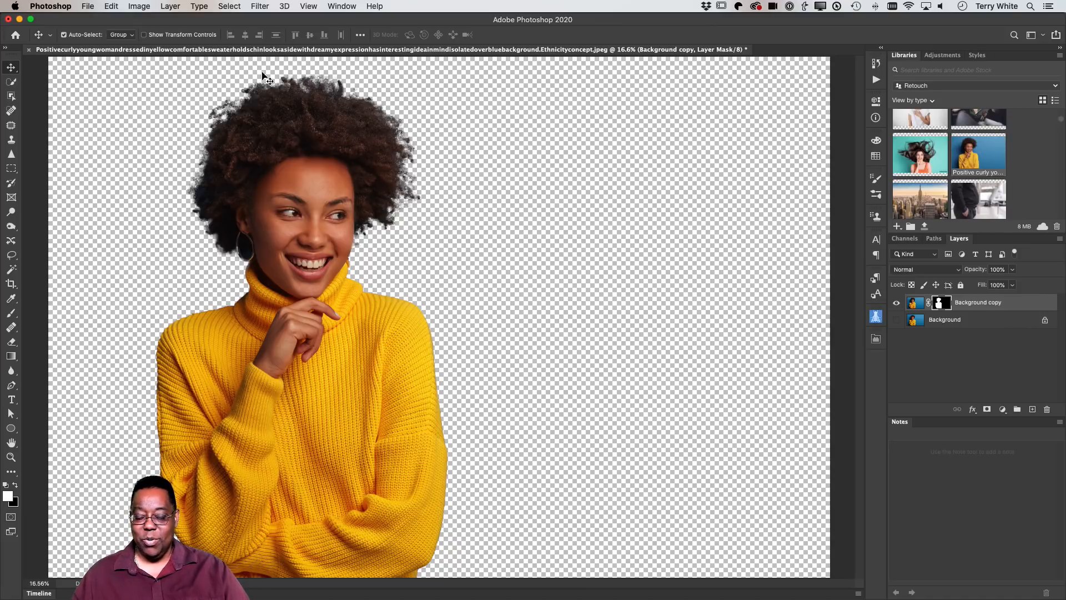
left_click(88, 7)
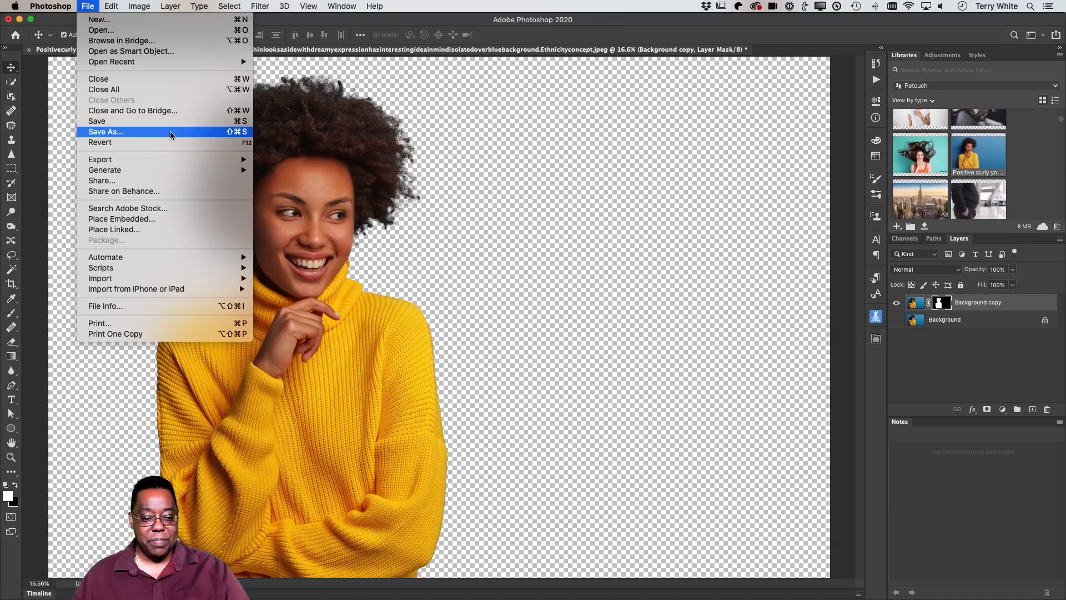
left_click(161, 131)
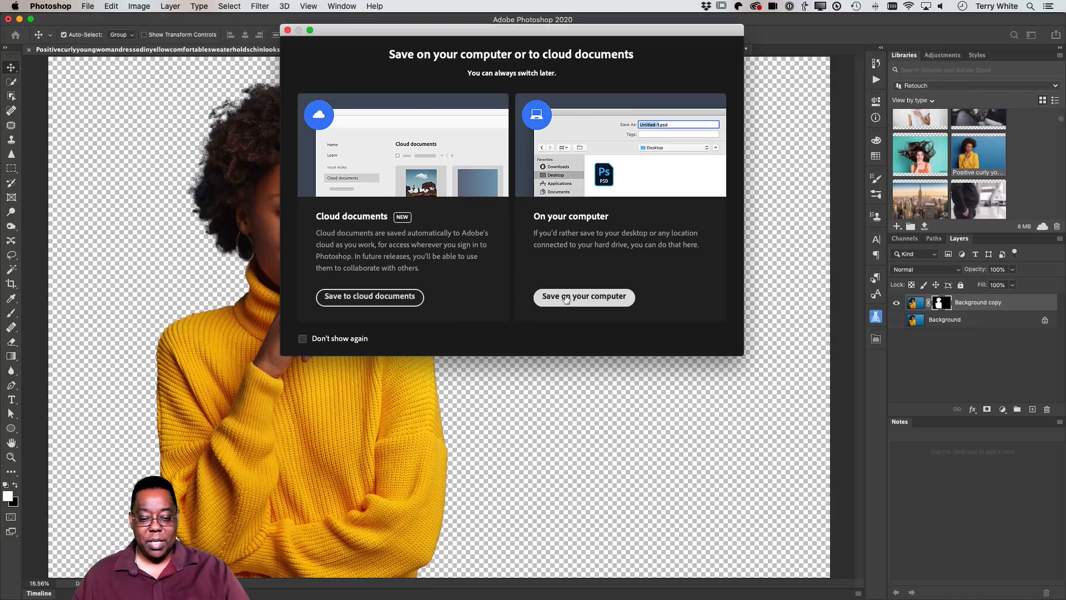
left_click(551, 297)
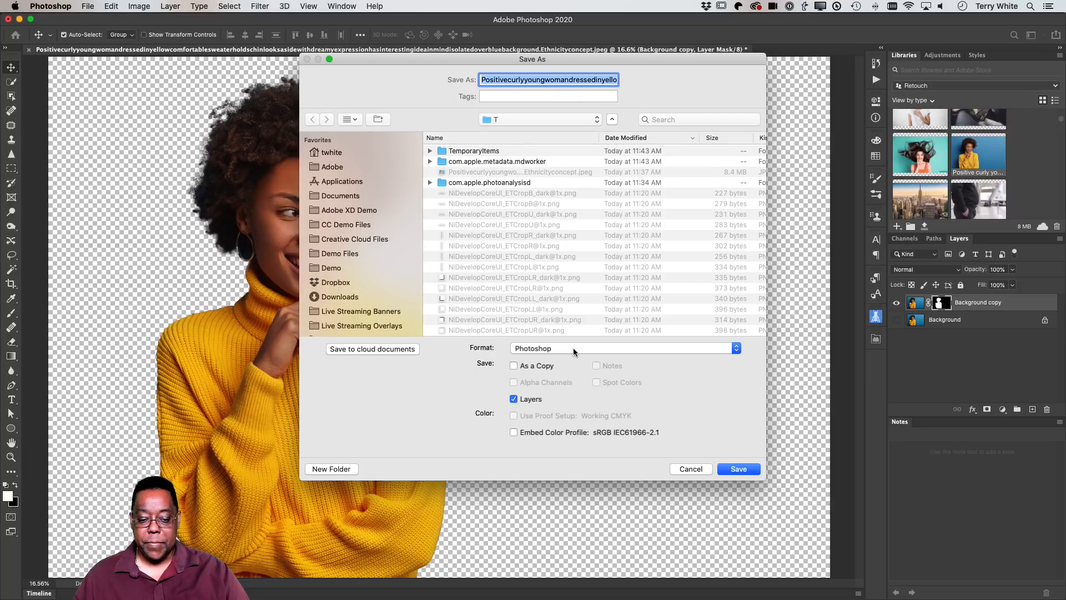
left_click(573, 347)
left_click(580, 419)
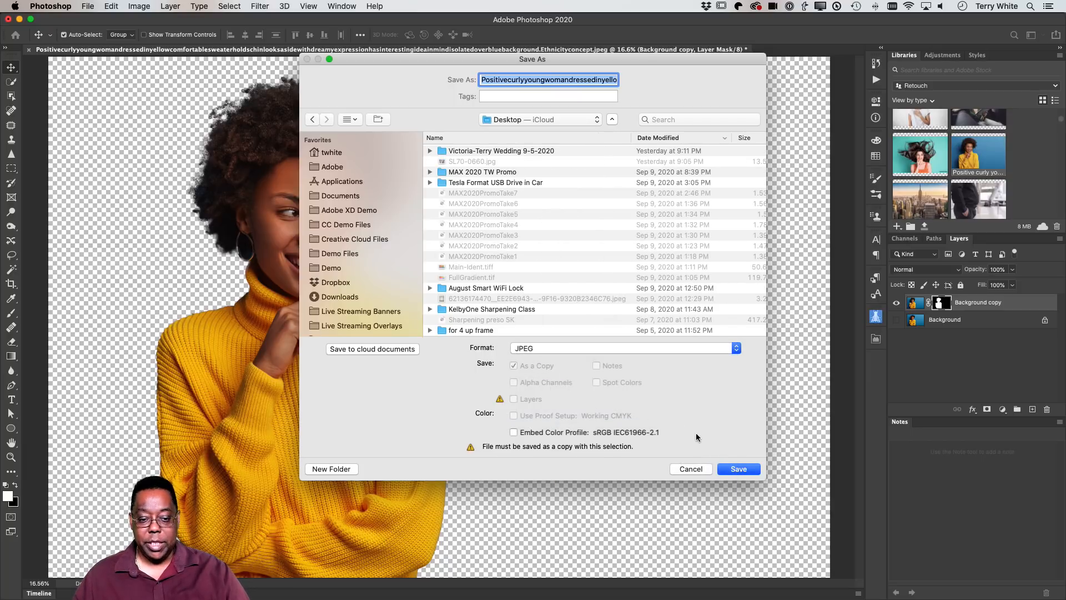
left_click(734, 468)
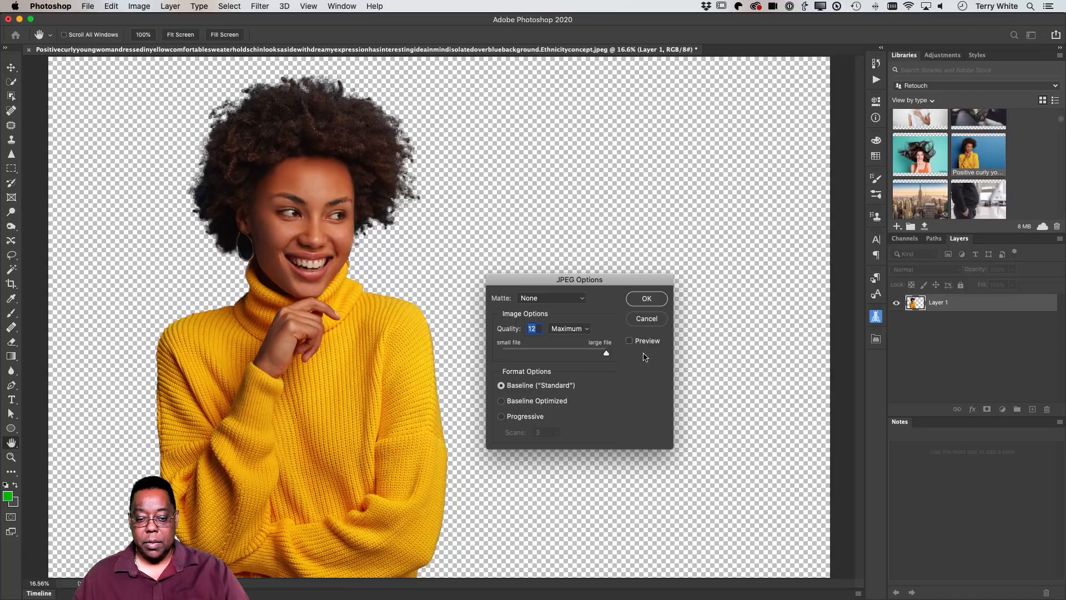
left_click(647, 299)
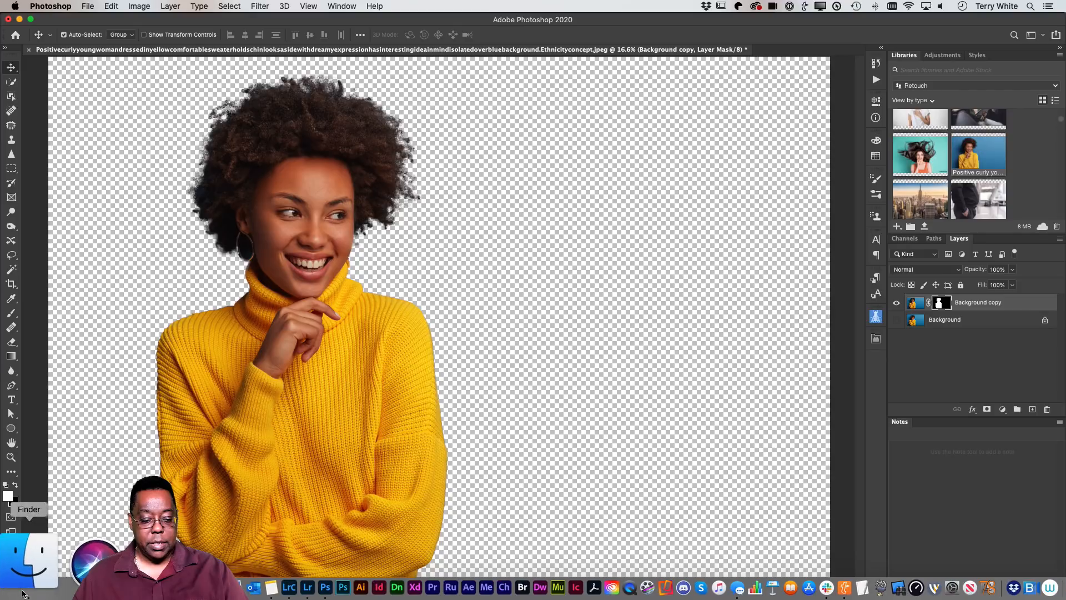
Switch to Finder, preview the saved JPEG of the cutout with Quick Look, and return to Photoshop
left_click(12, 571)
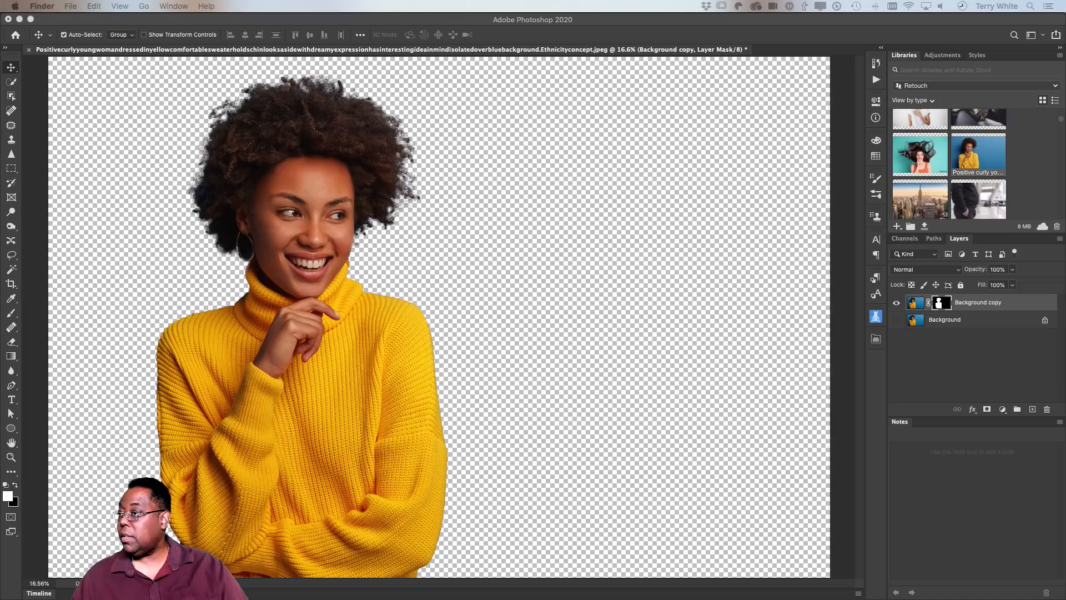
key("space")
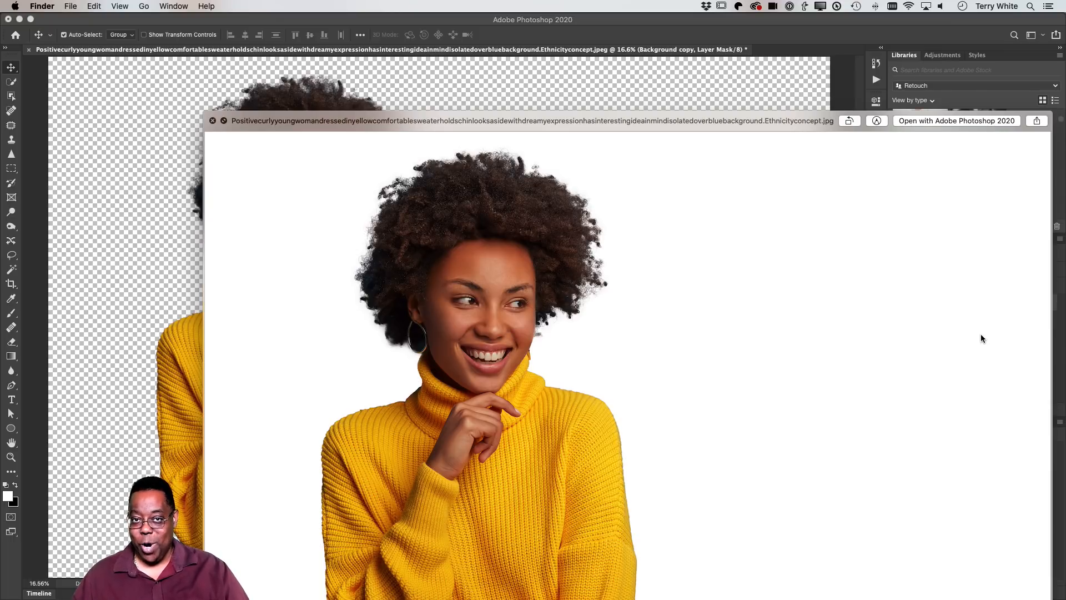
key("space")
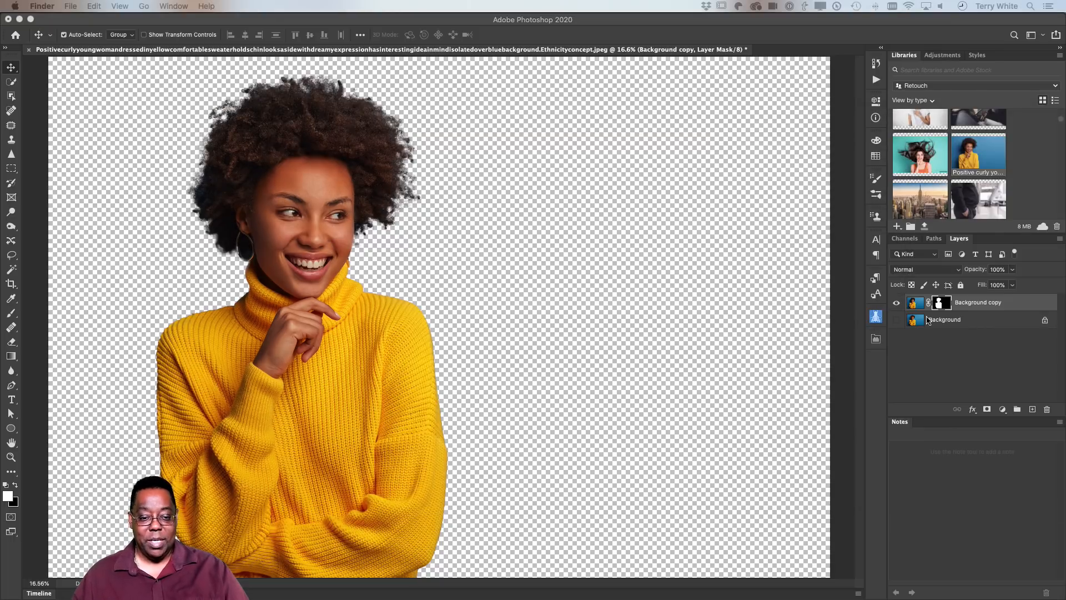
left_click(720, 198)
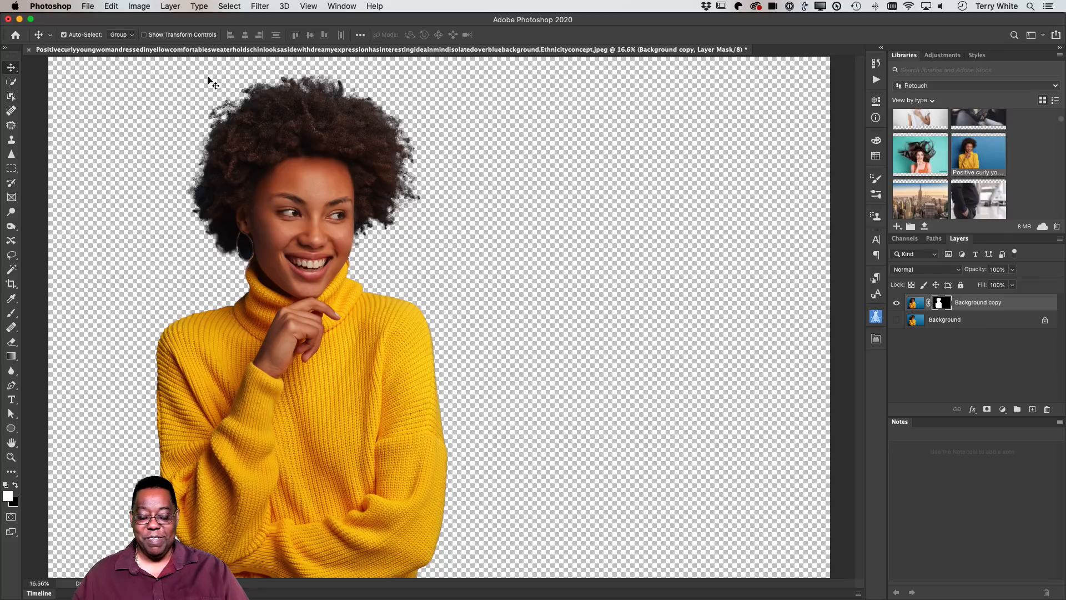
Save the masked document on the computer in Photoshop format with its layers
left_click(89, 6)
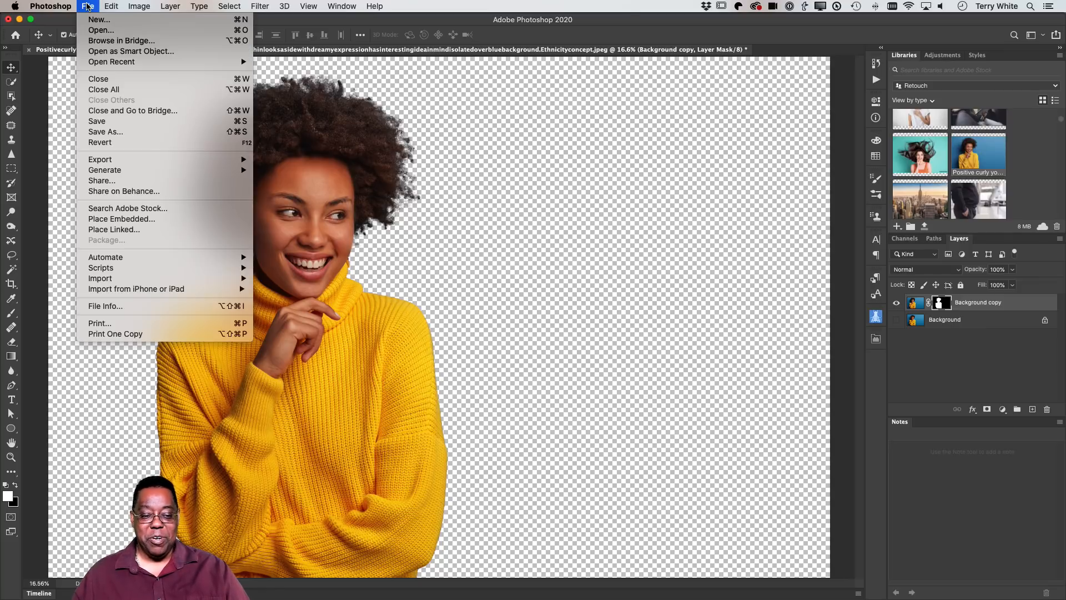
left_click(117, 131)
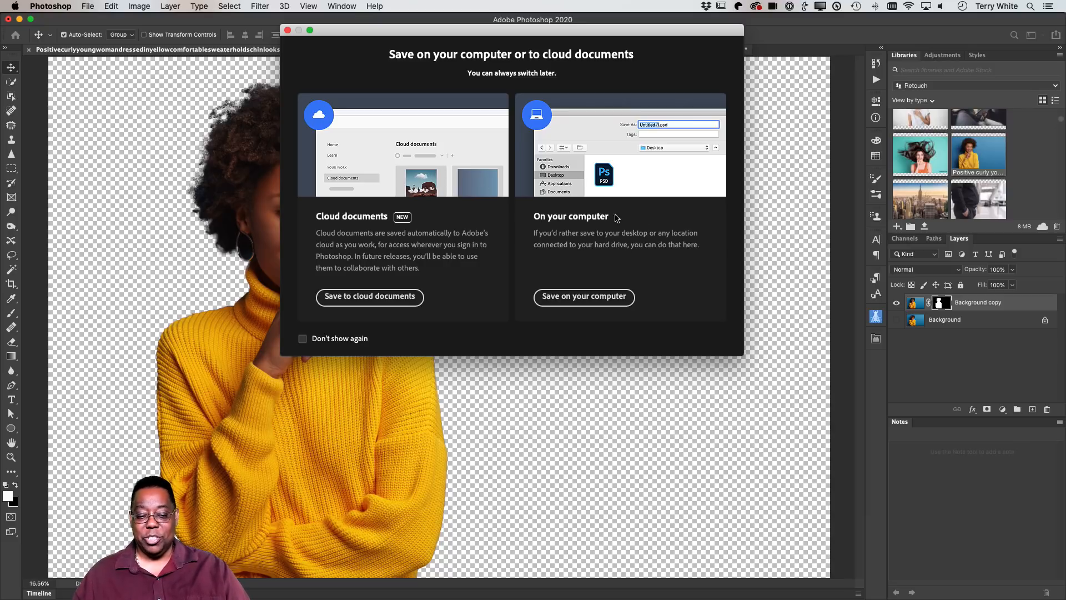
left_click(561, 298)
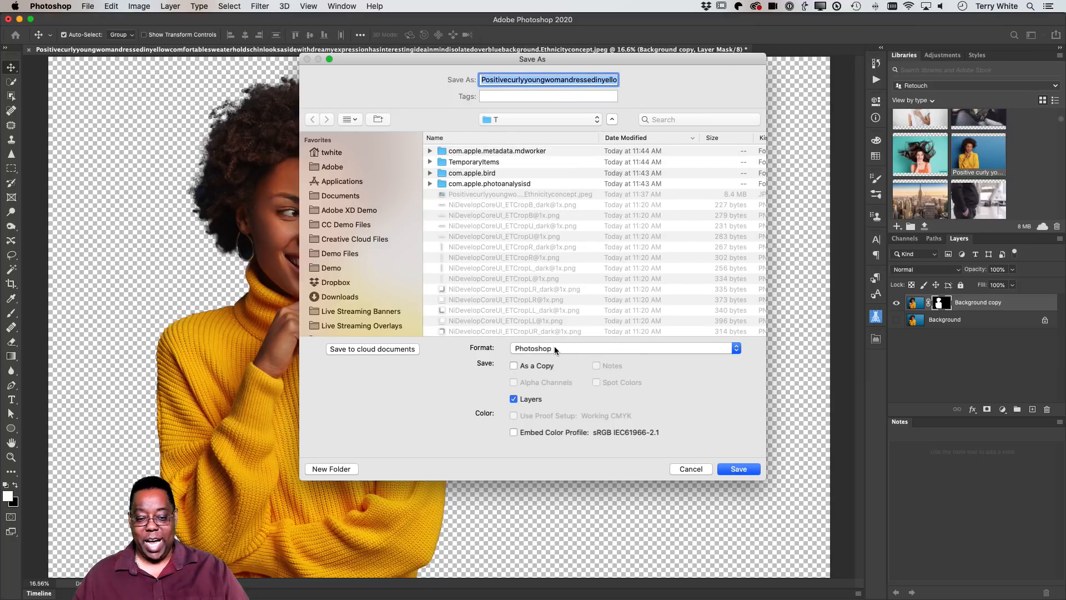
key("Return")
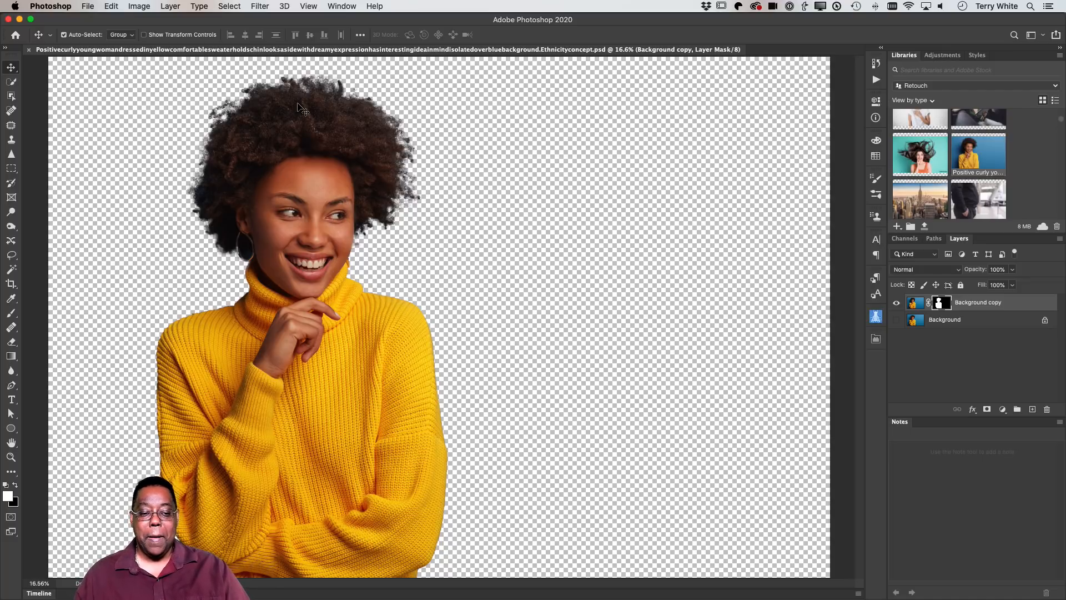
Save the masked document to cloud documents under the name "Woman with Yellow Sweater No Background"
left_click(87, 7)
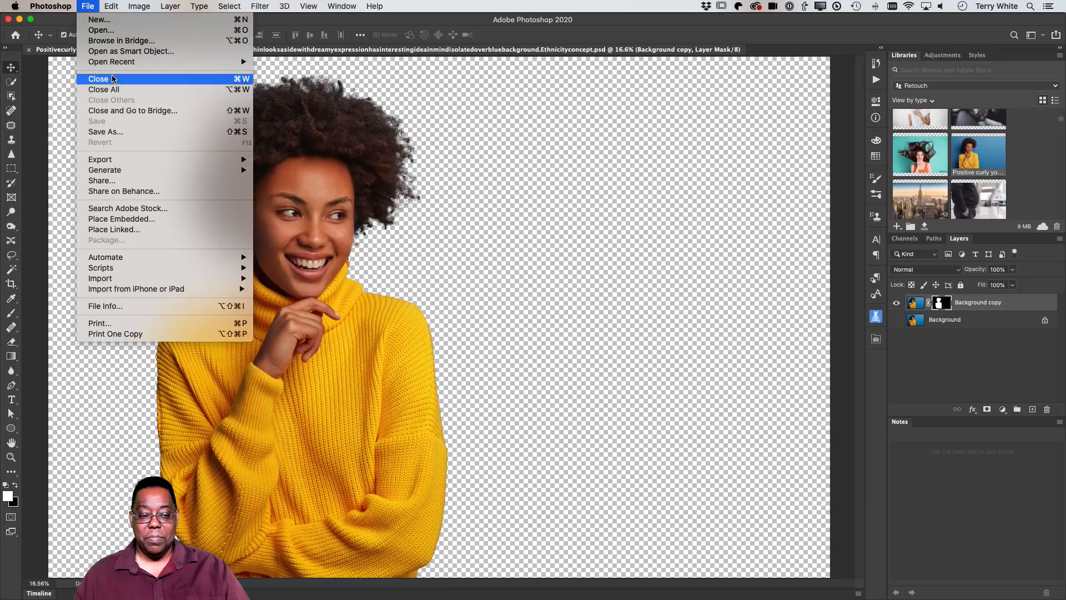
left_click(118, 132)
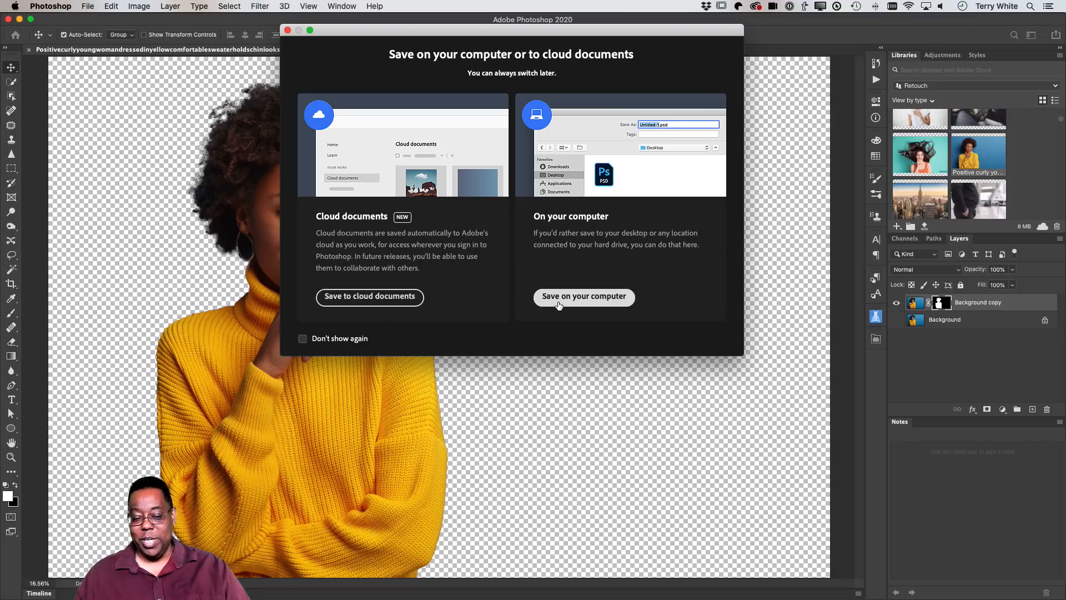
left_click(383, 303)
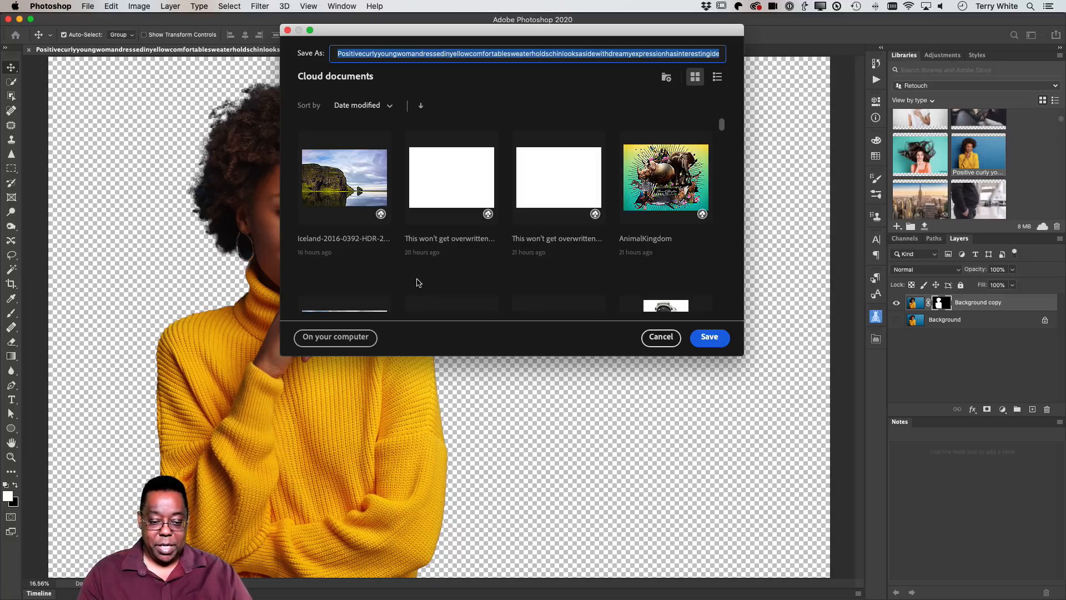
type("Woman")
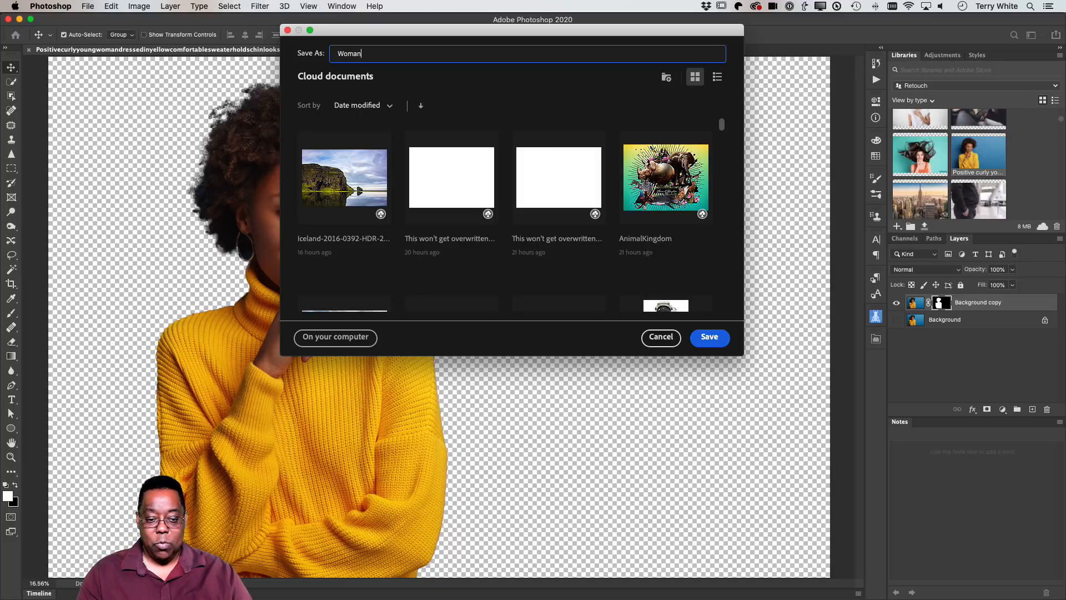
type(" with Ye")
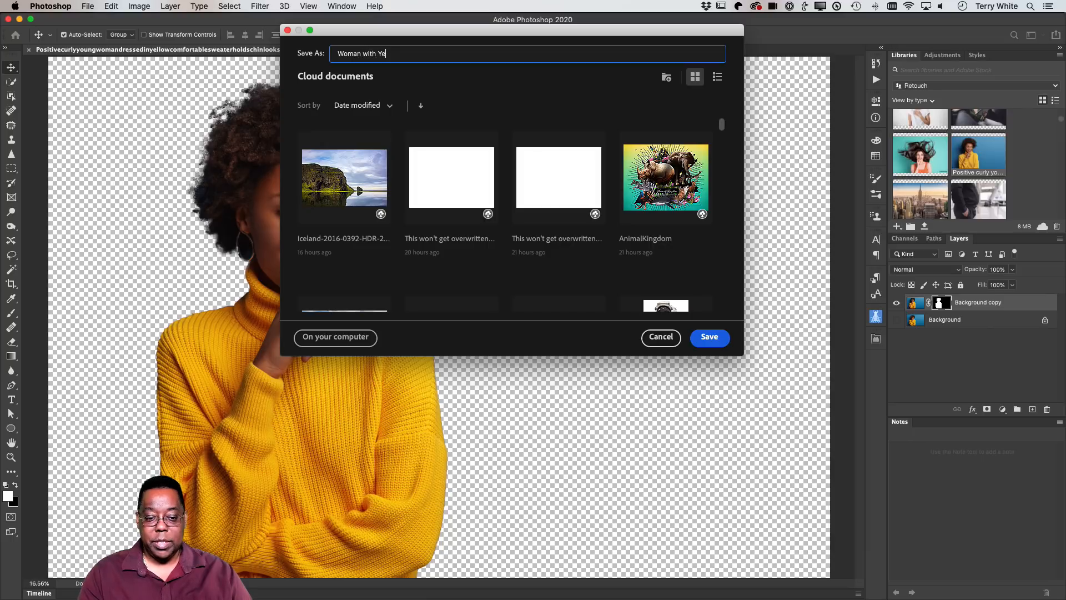
type("llow Sw")
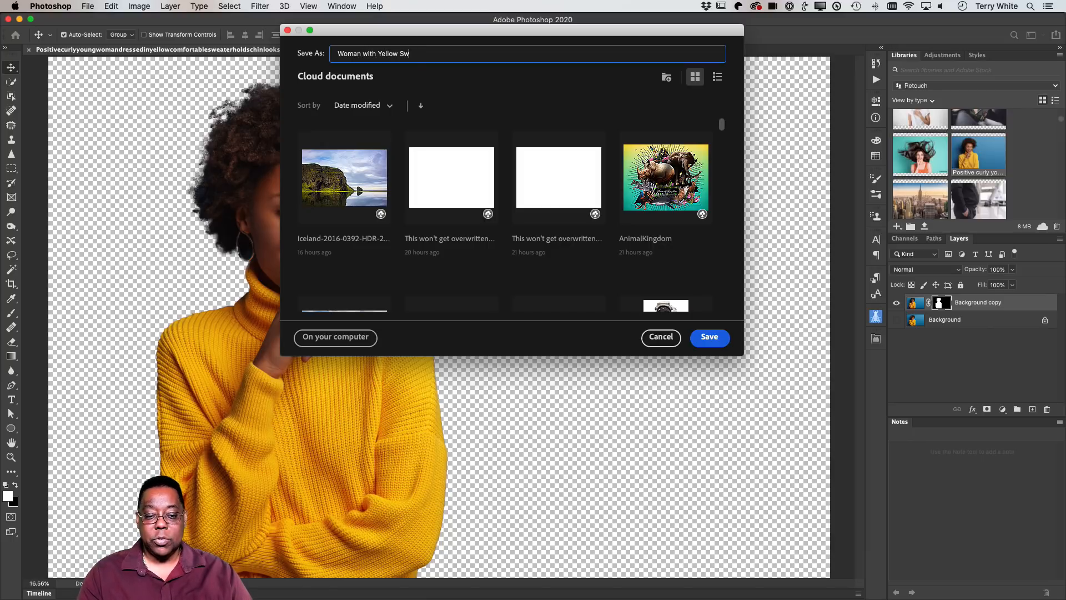
type("eater No B")
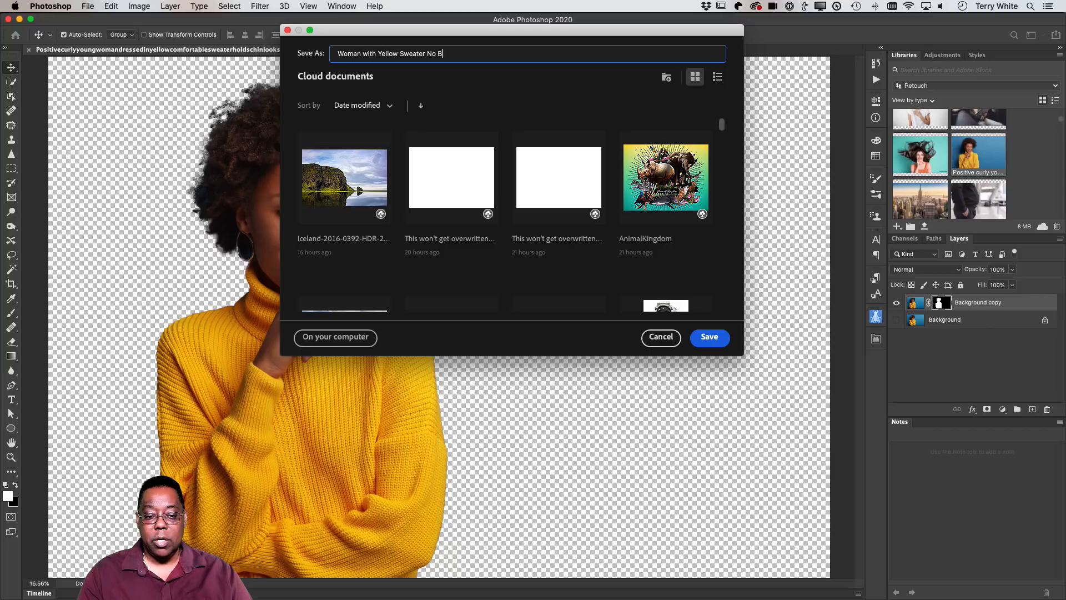
type("ackground")
key("Return")
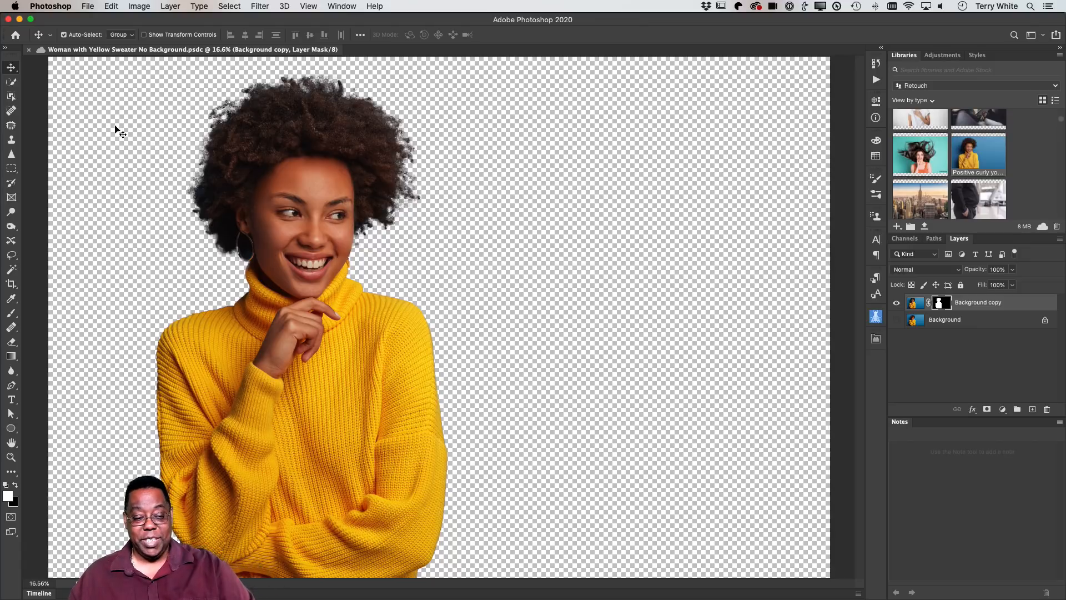
Open Export As for the cutout, keeping the PNG format with Transparency enabled
left_click(88, 6)
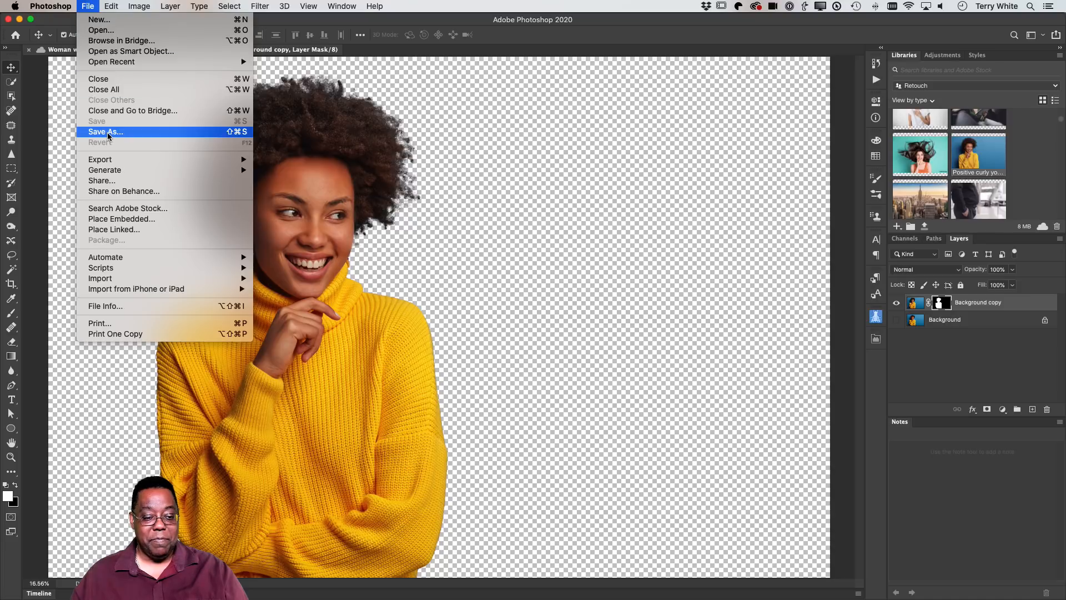
mouse_move(113, 160)
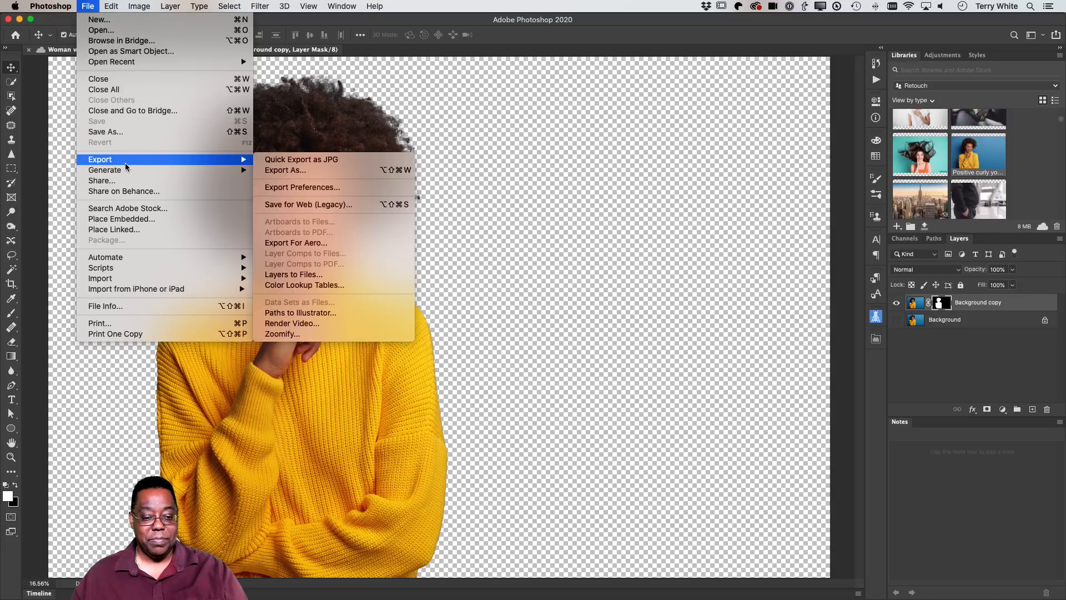
mouse_move(155, 171)
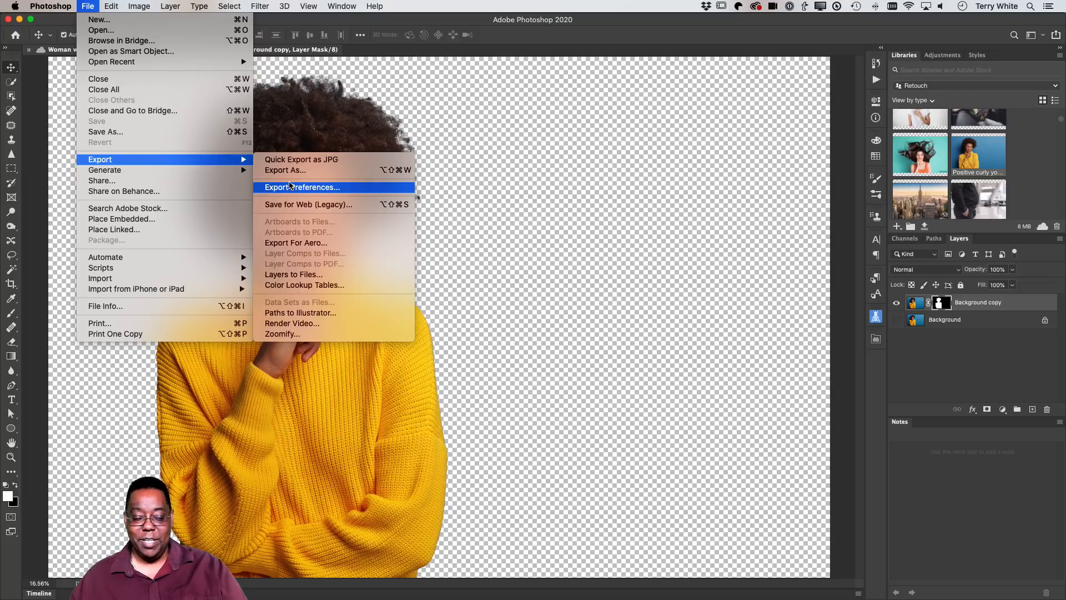
left_click(292, 171)
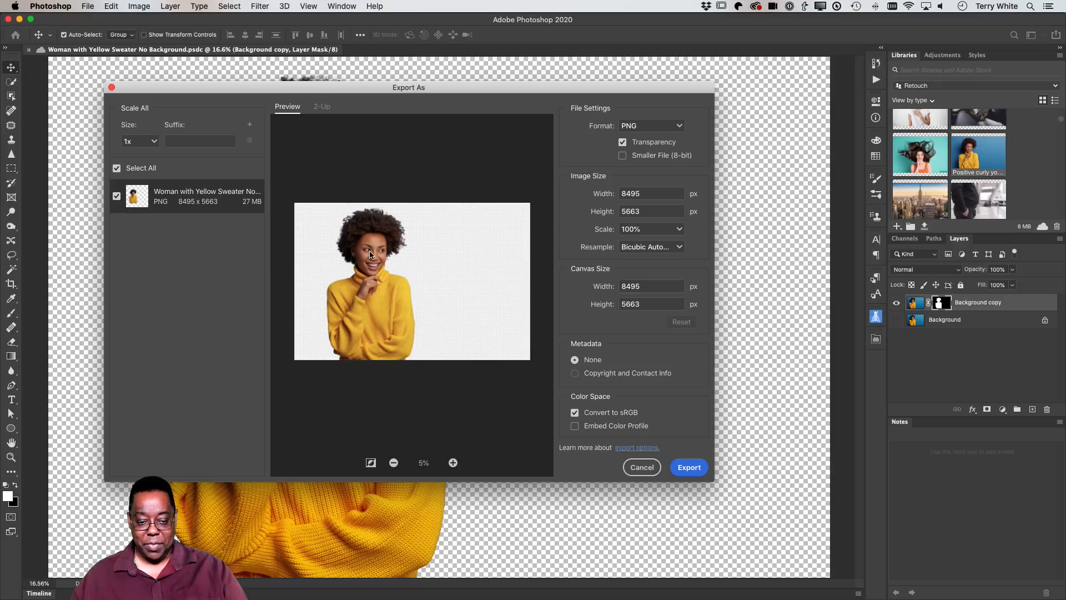
left_click(654, 143)
left_click(654, 144)
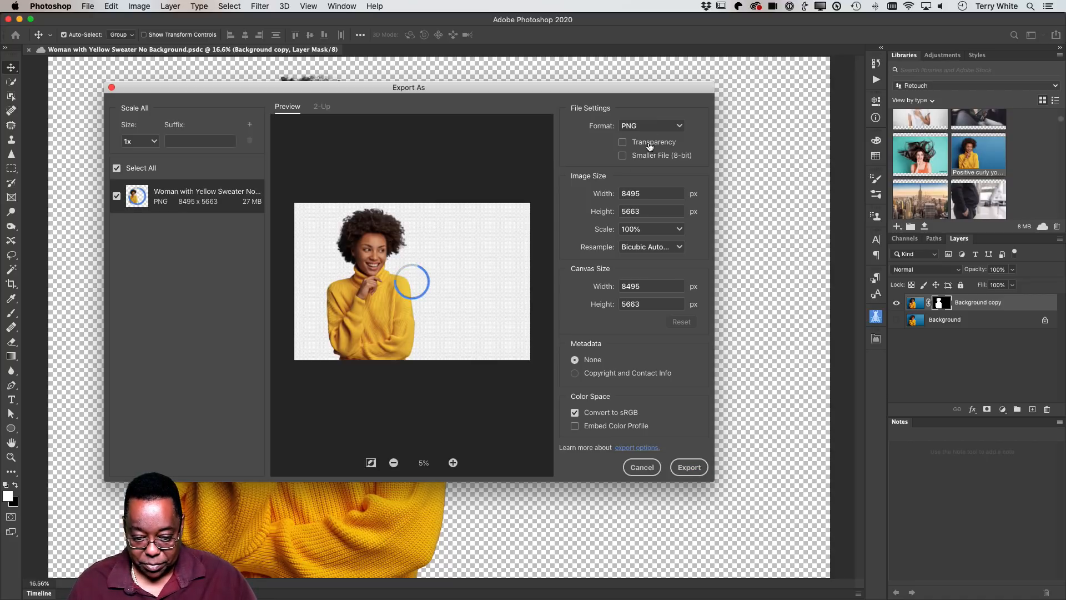
left_click(683, 127)
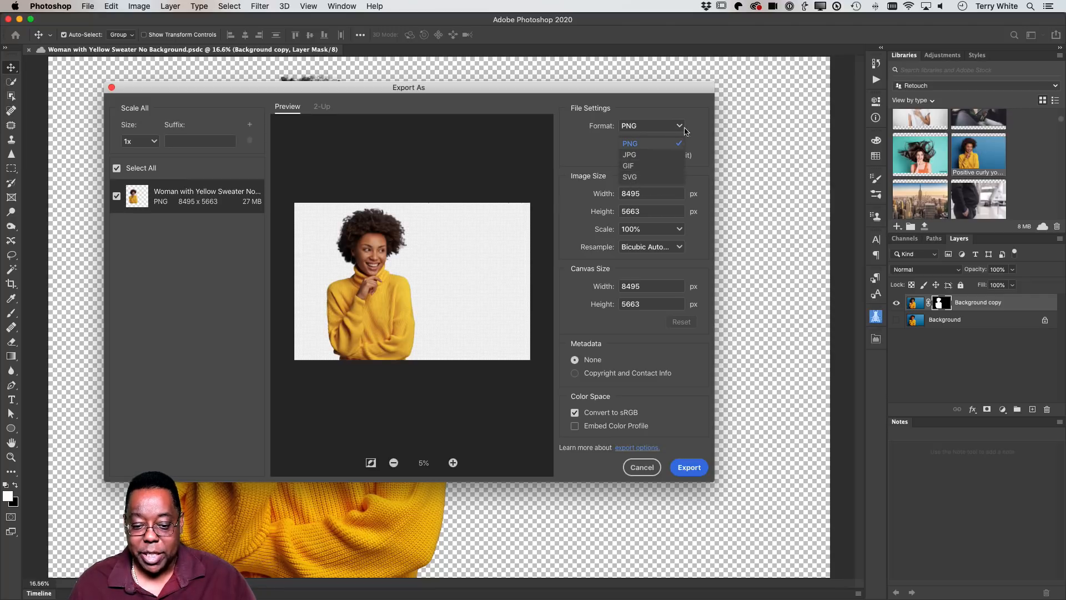
left_click(699, 114)
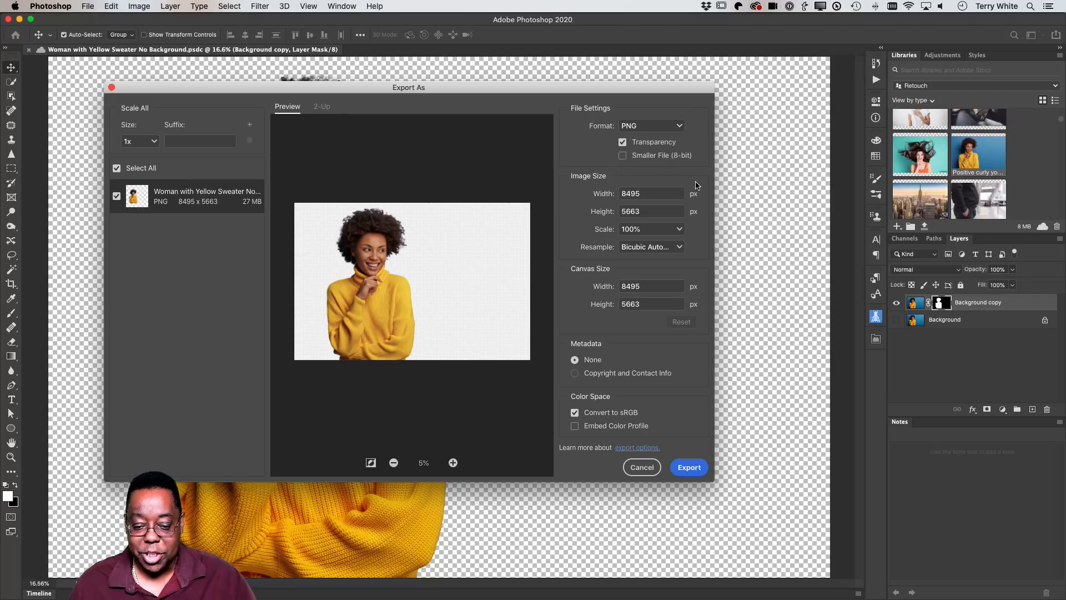
Set the export image width to 1080 px
double_click(654, 194)
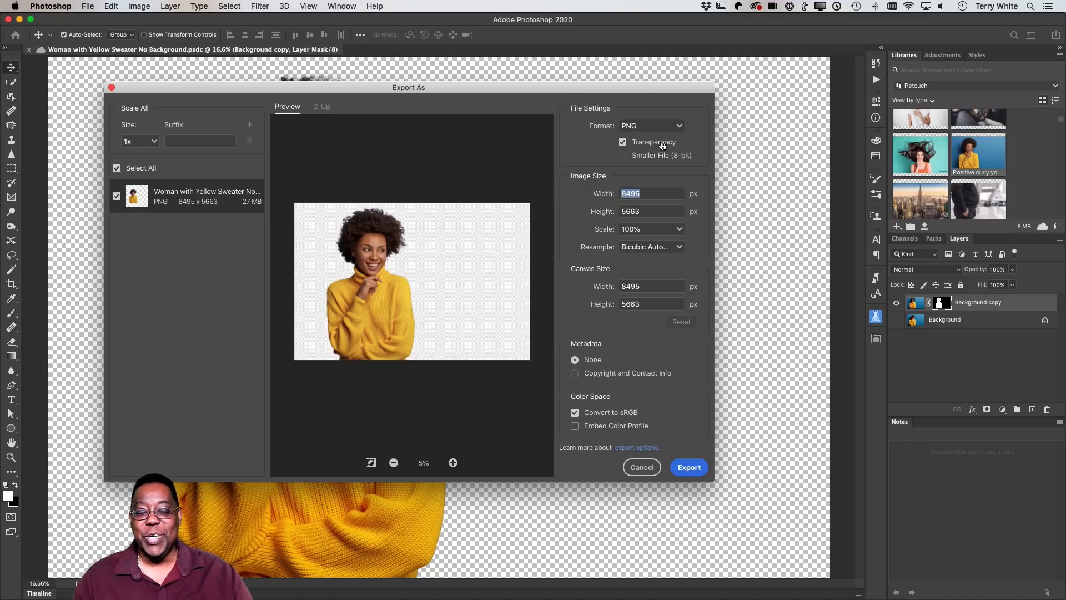
type("1080")
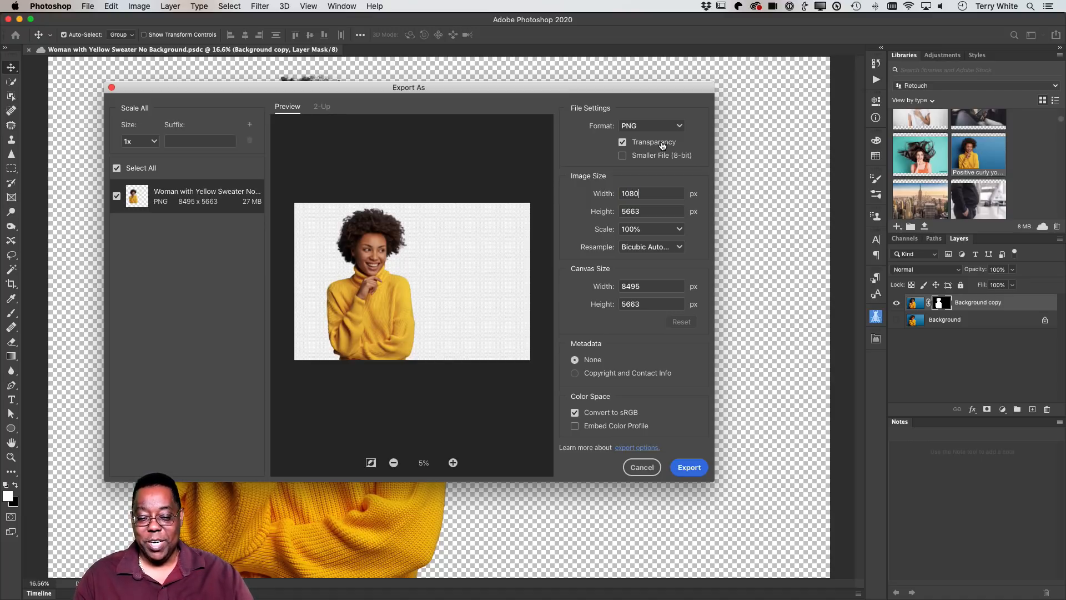
key("Tab")
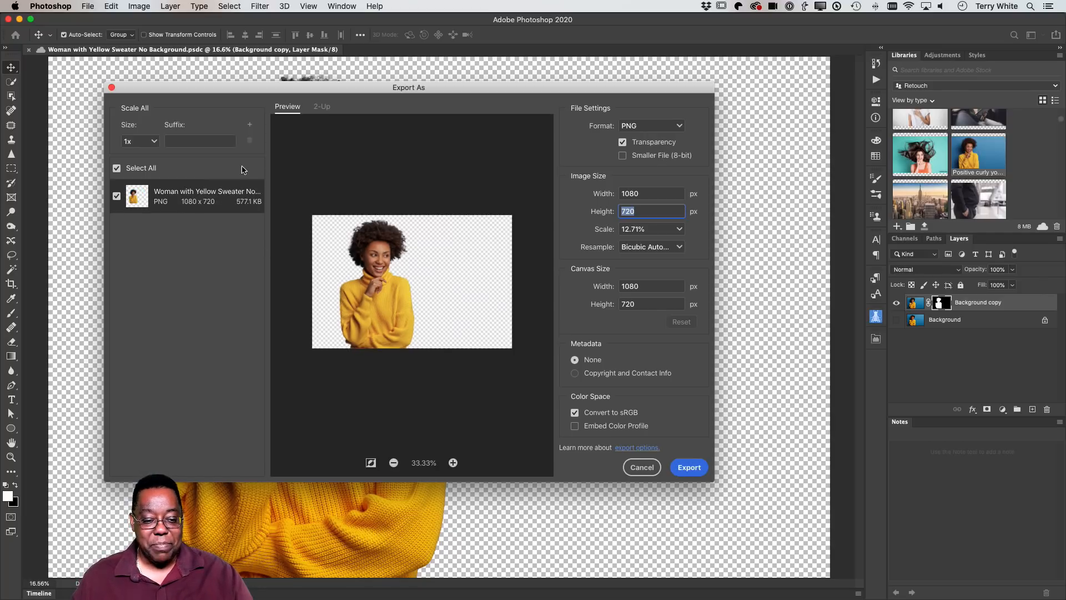
Add a 0.5x size variant, change the 1x variant to 0.25x, and export both PNG files to the Desktop
left_click(250, 127)
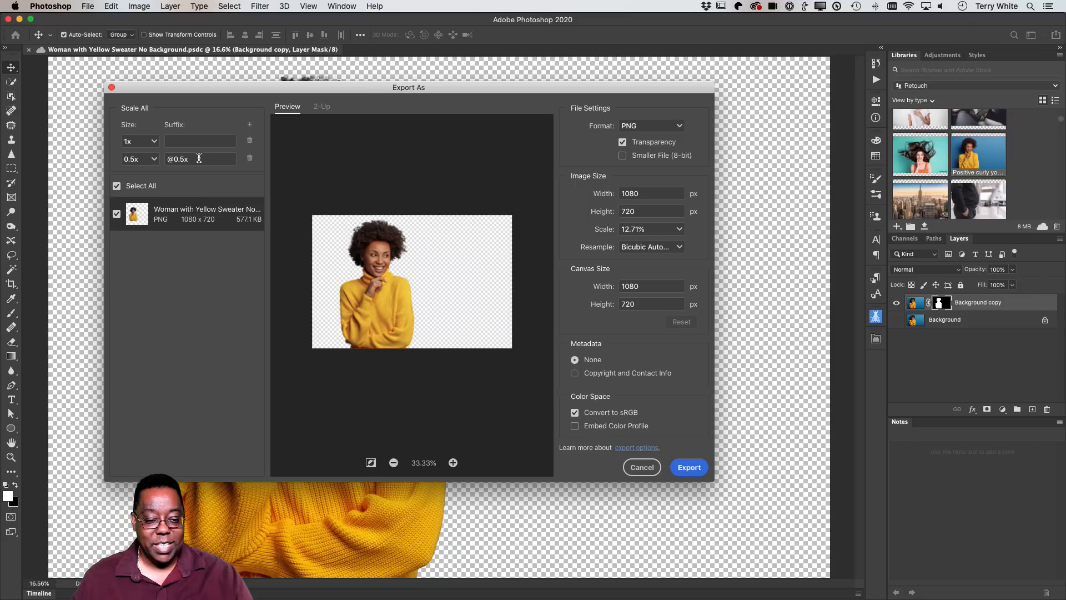
left_click(154, 143)
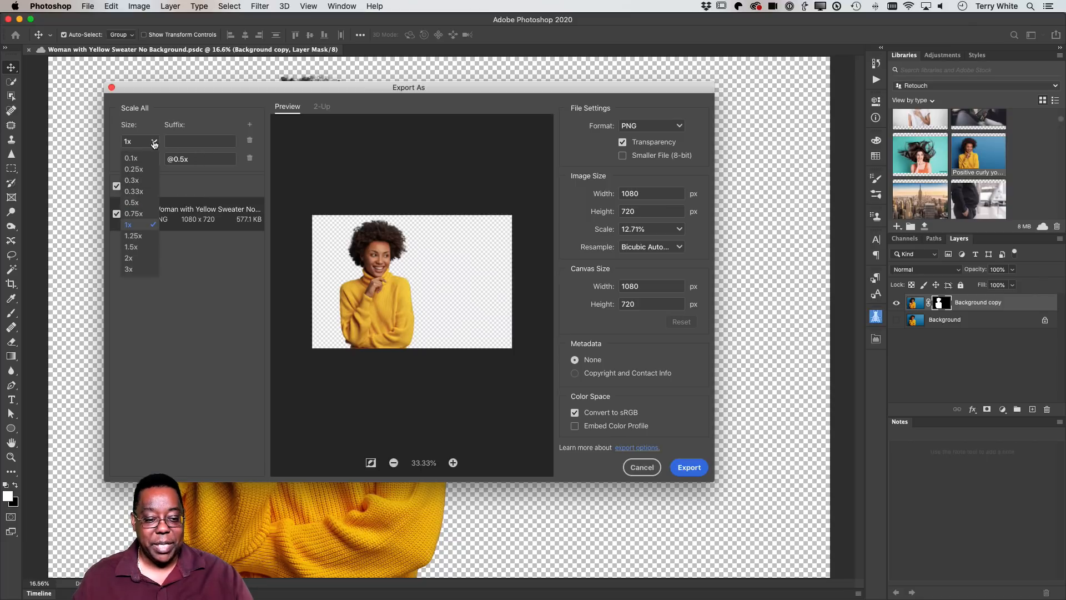
left_click(144, 170)
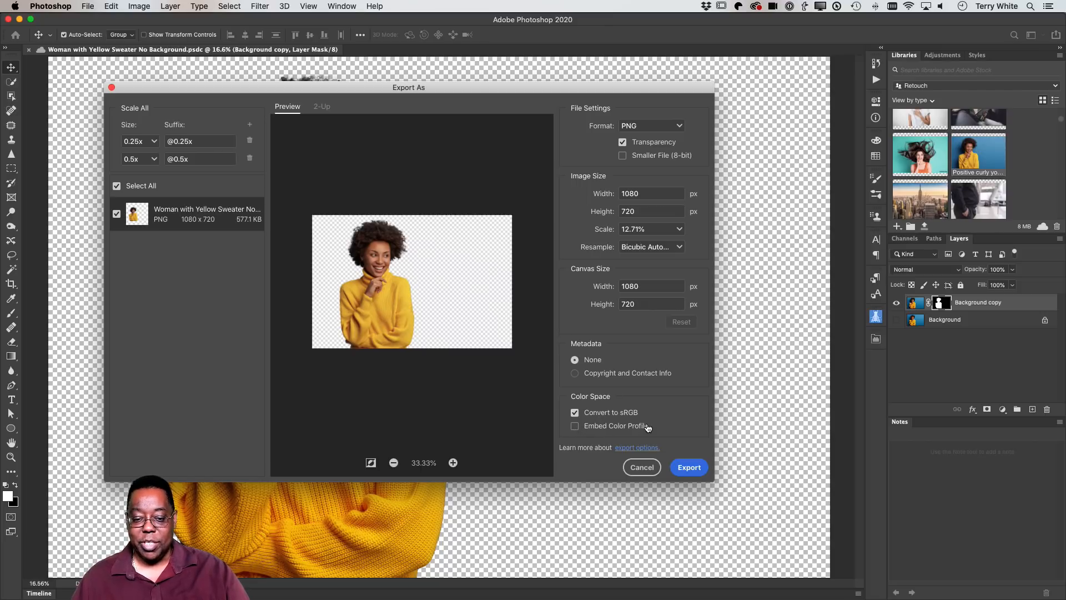
left_click(691, 468)
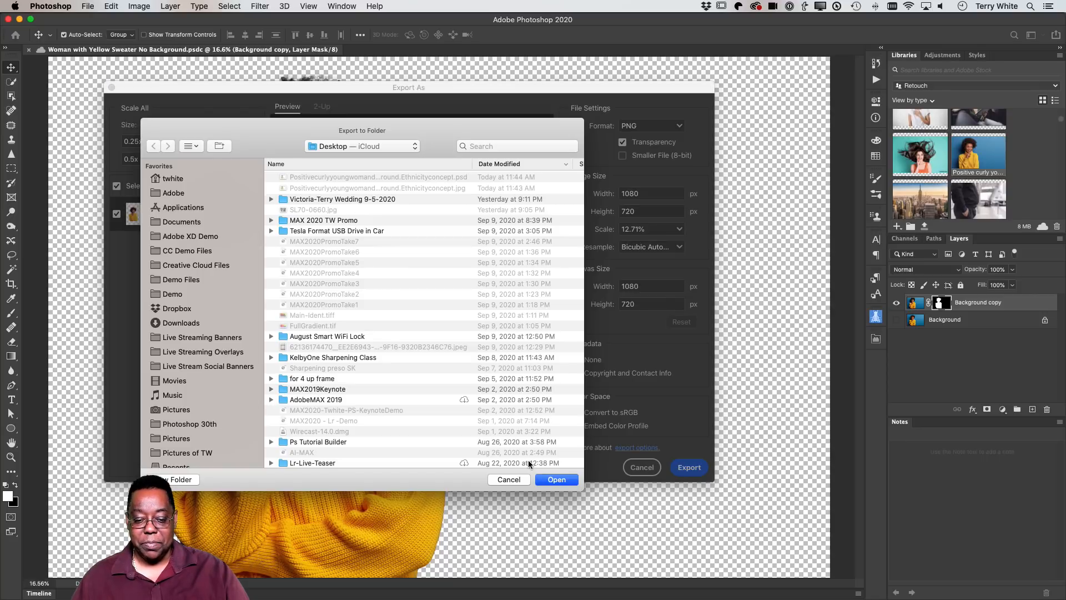
left_click(544, 479)
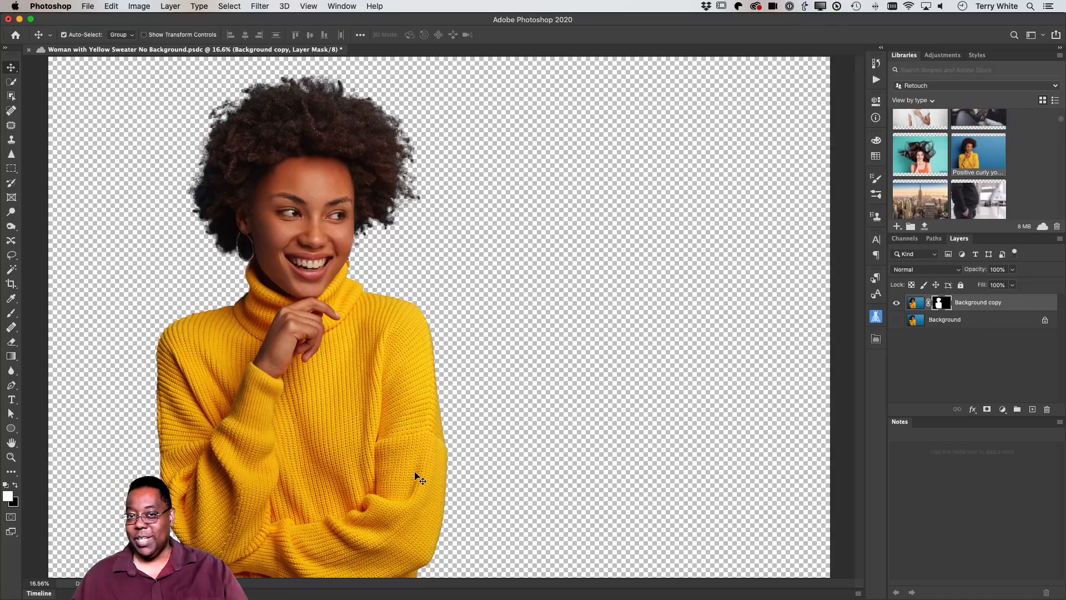
Open Save for Web (Legacy) for the cutout and set the image width to 1080 px
left_click(88, 7)
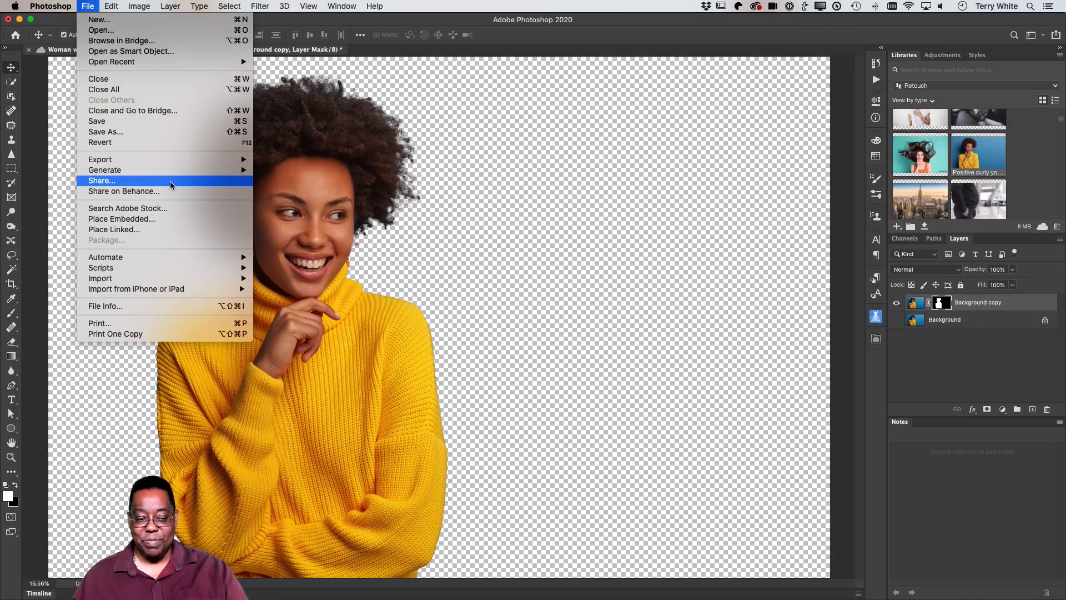
mouse_move(175, 161)
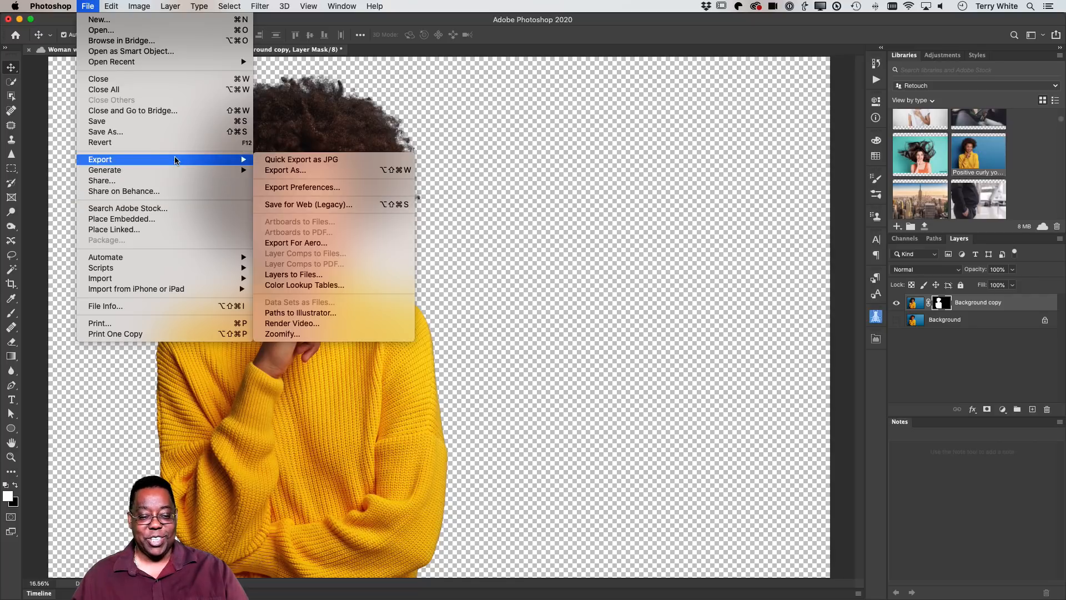
left_click(283, 208)
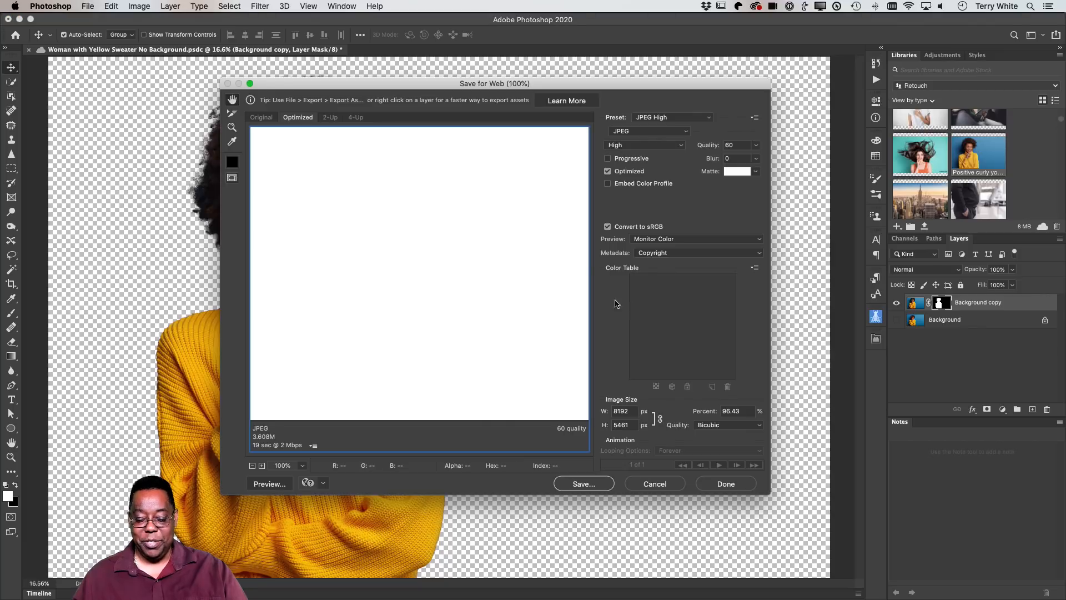
double_click(627, 412)
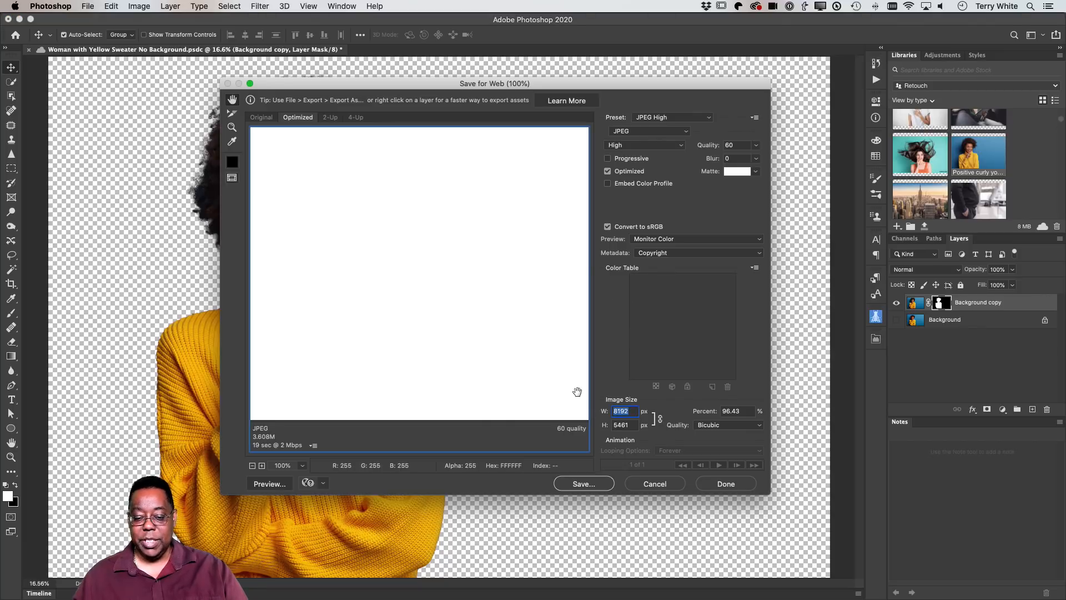
type("1080")
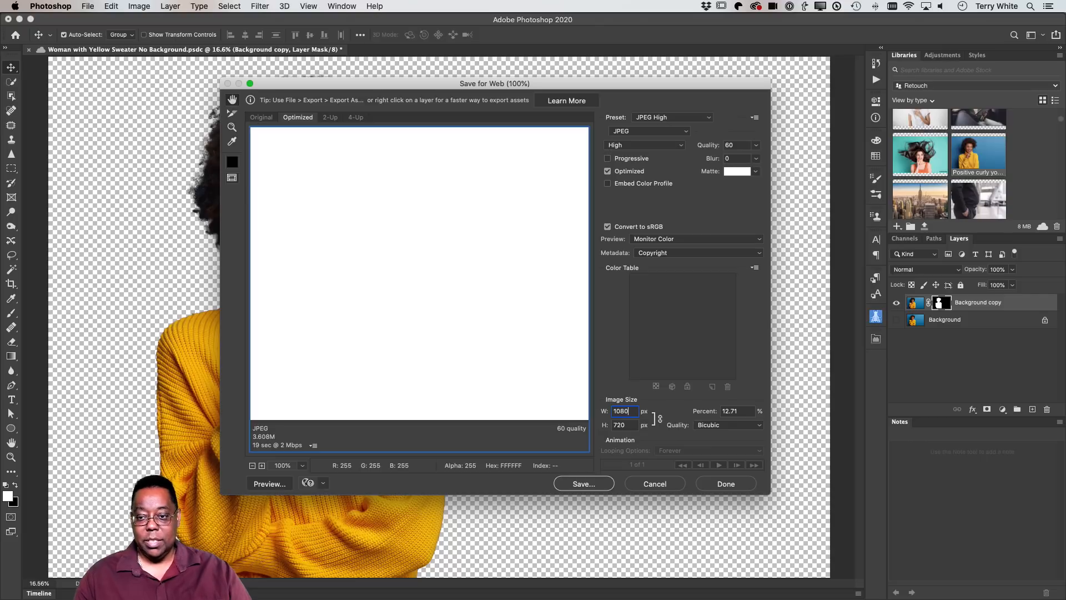
key("Tab")
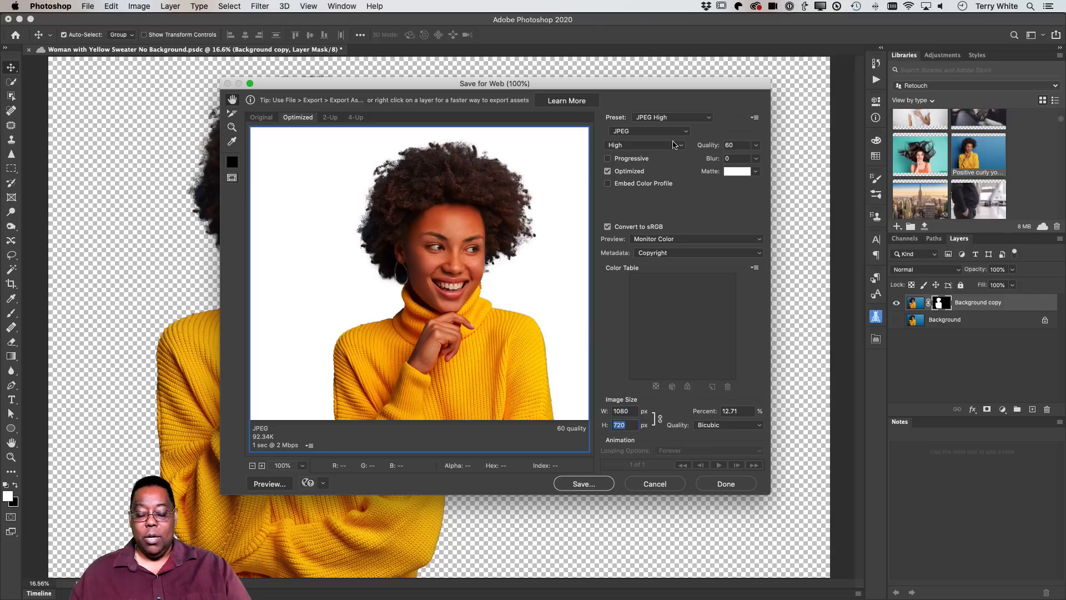
Switch the Save for Web preset to PNG-24, check the resampling quality options, and cancel without saving
left_click(676, 118)
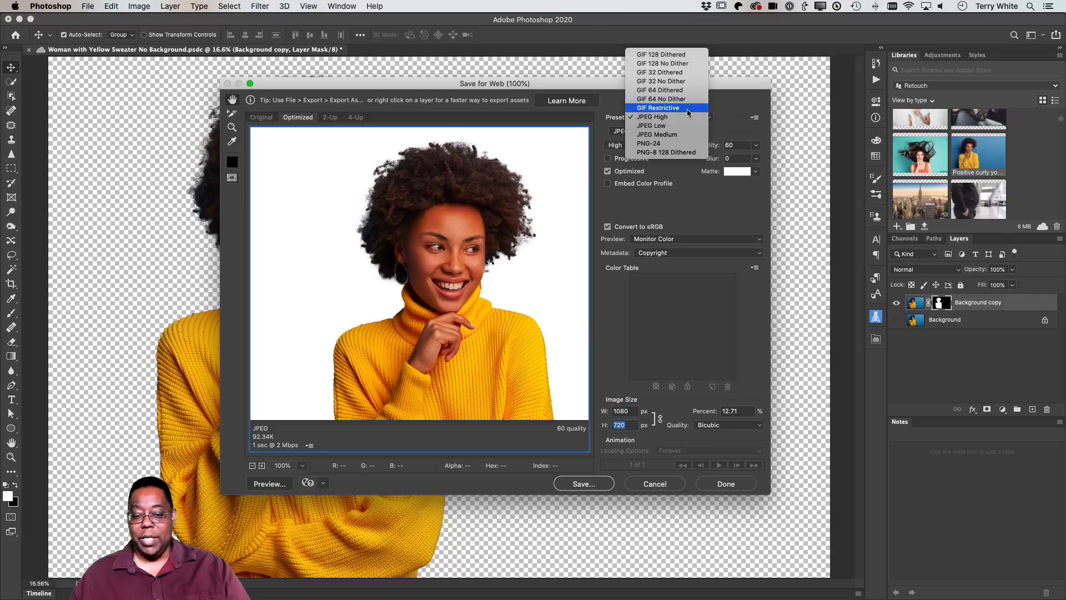
left_click(681, 143)
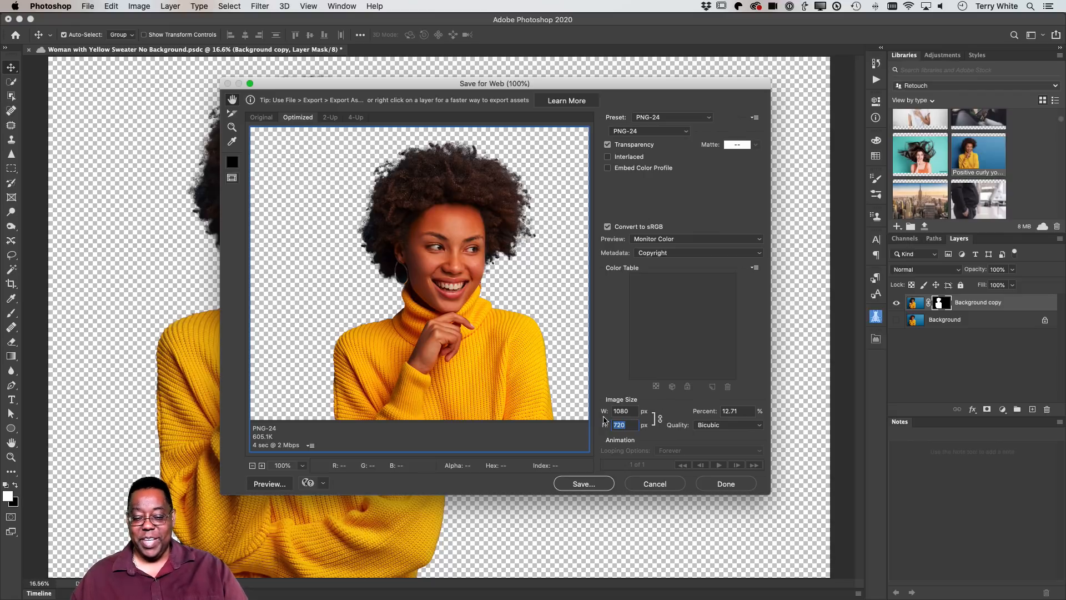
left_click(753, 426)
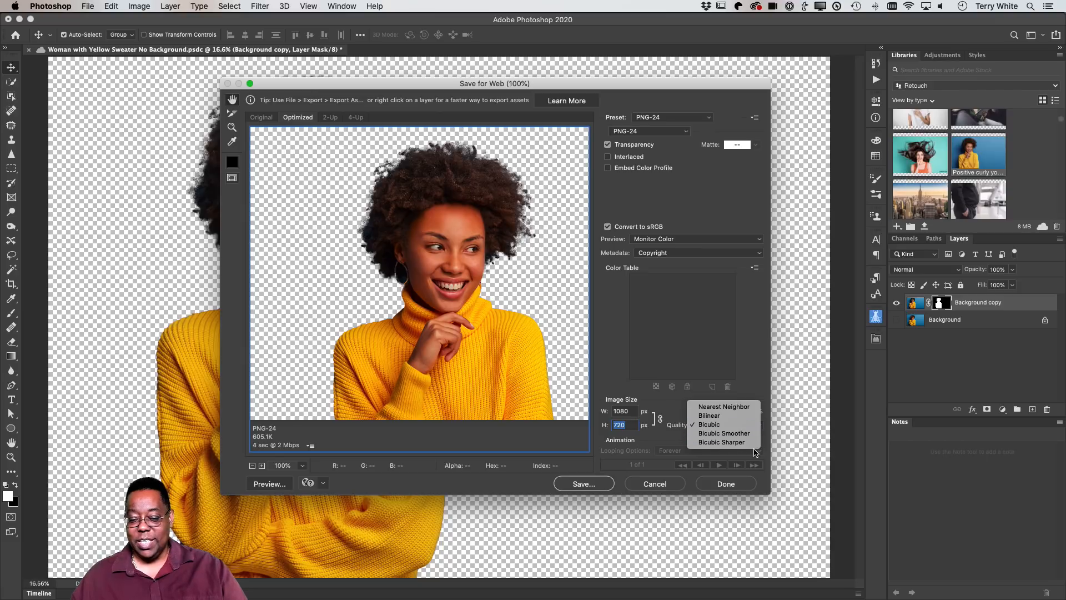
left_click(763, 355)
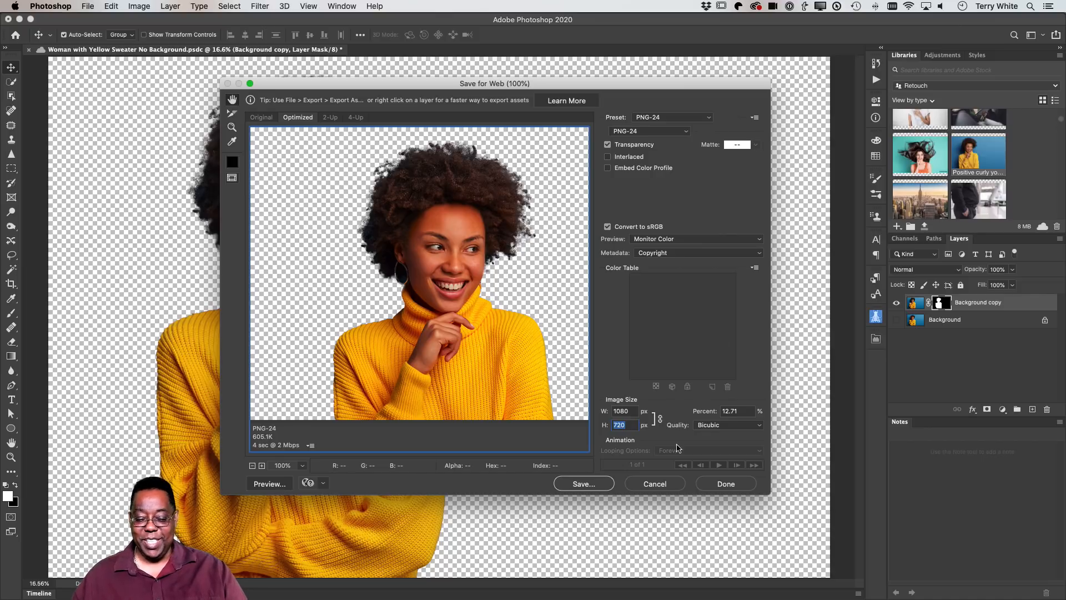
left_click(653, 485)
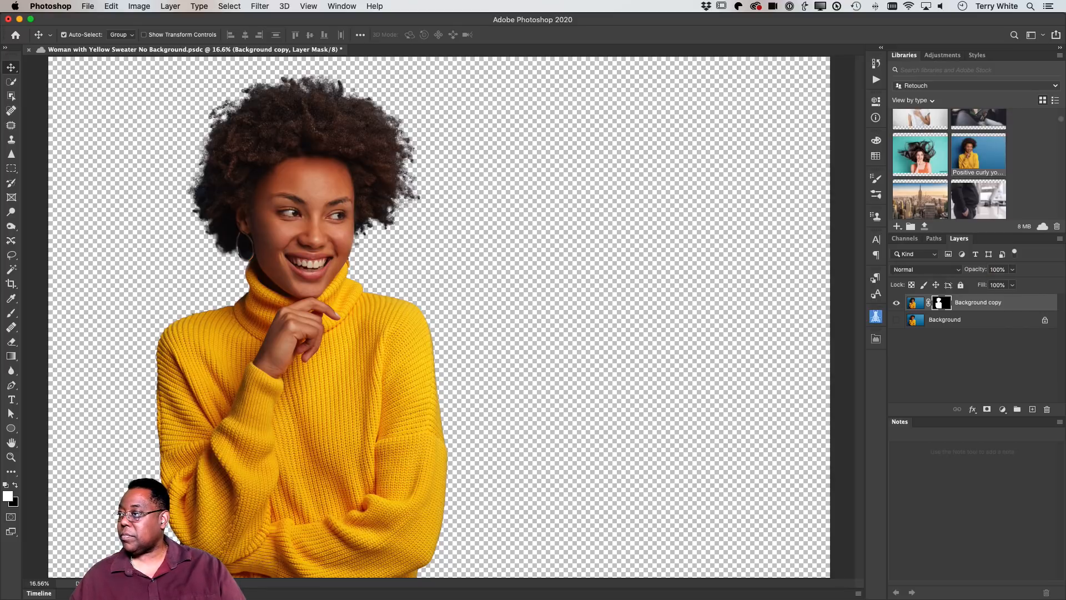
Preview the exported 0.5x and 0.25x PNG files on the Desktop in Finder and close the window
left_click_drag(1065, 454, 667, 338)
left_click(598, 399)
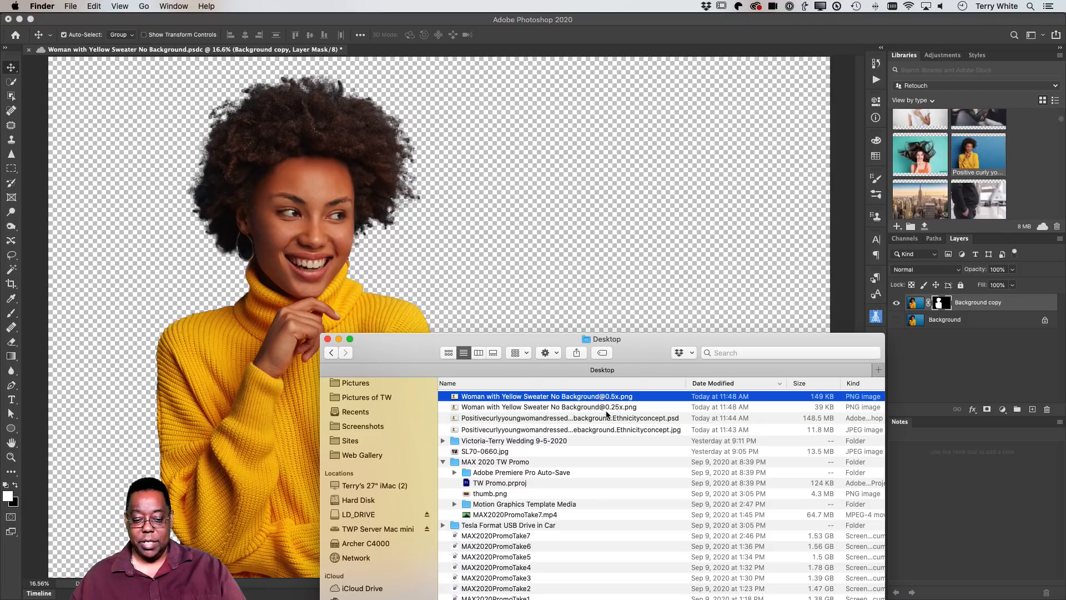
key("space")
key("space")
left_click(602, 408)
key("space")
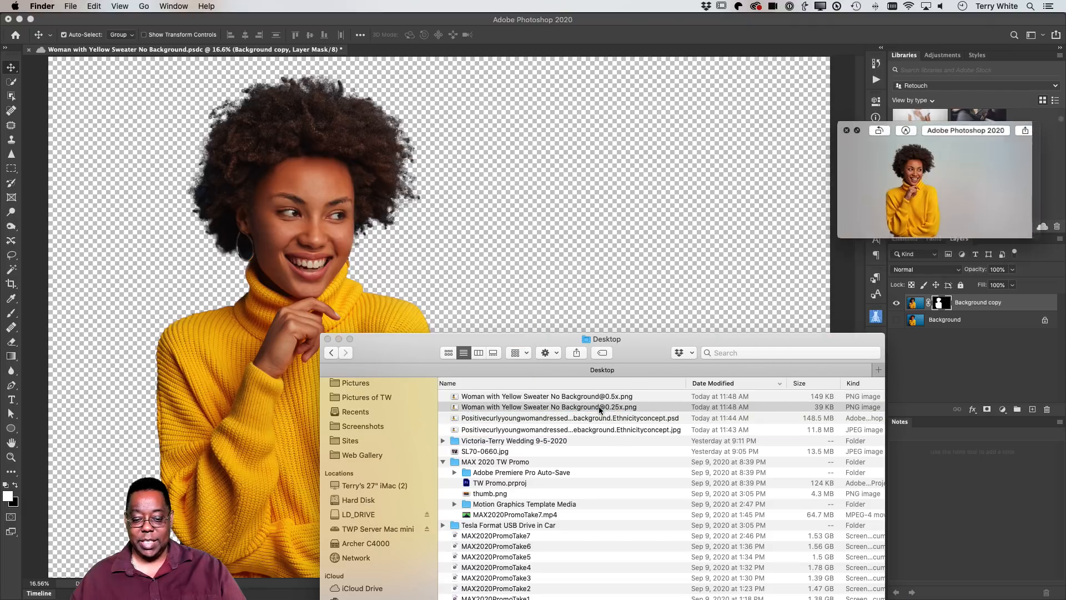
key("space")
key("super+w")
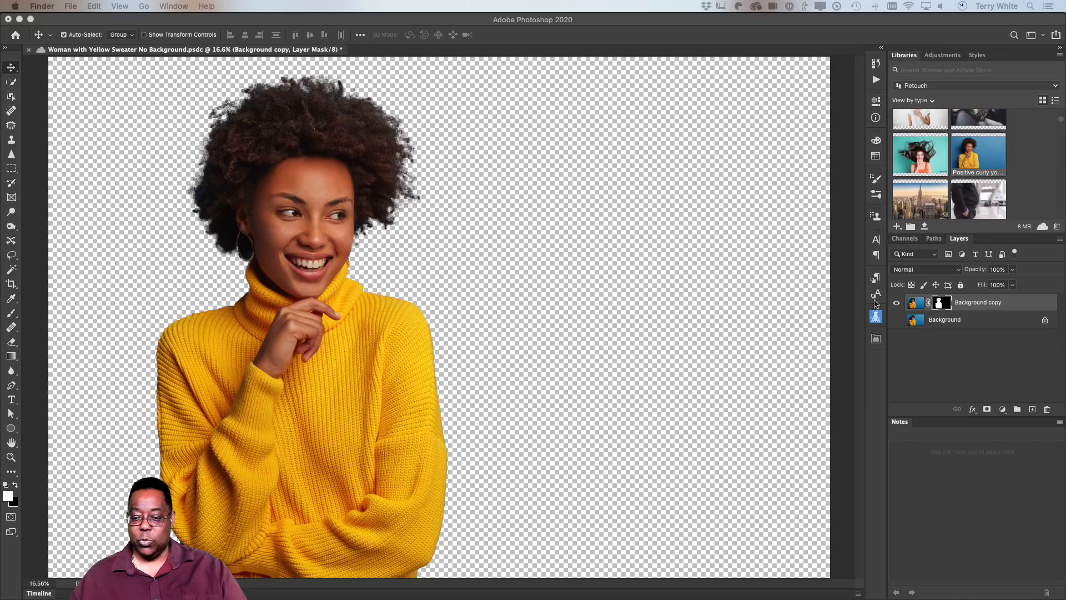
Load the Background copy layer's mask as a selection and inspect its edges along the hair, collar and shoulder
left_click(938, 303, "super")
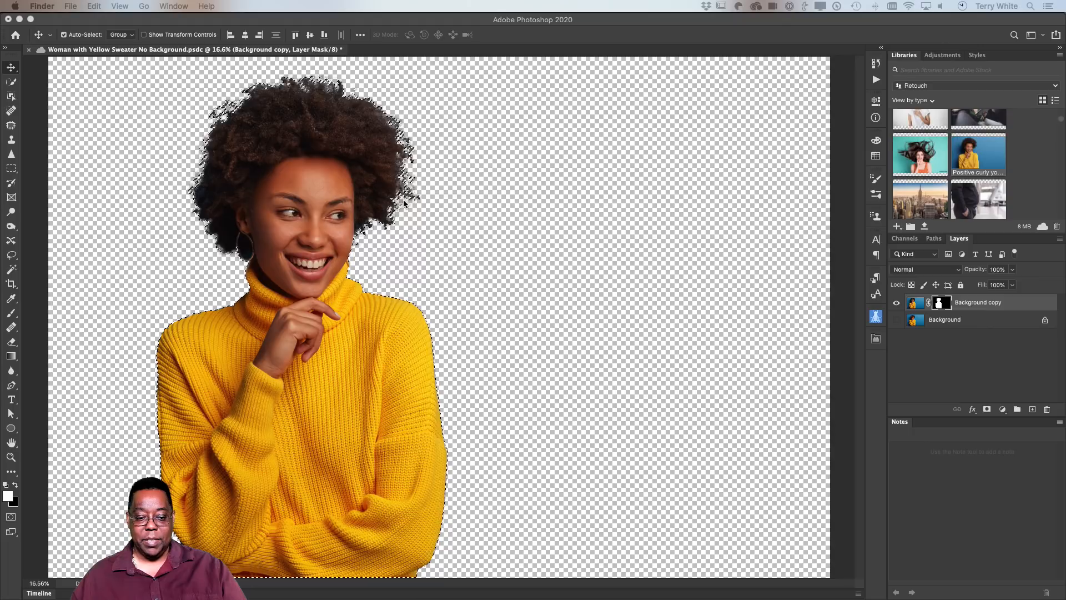
left_click(389, 139)
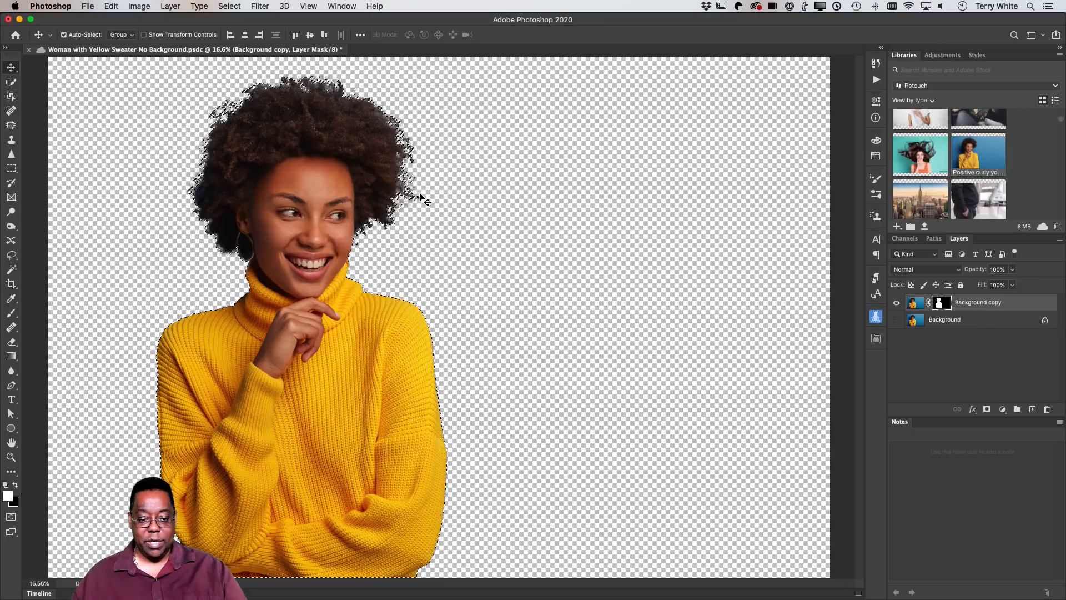
key("z")
left_click_drag(420, 198, 479, 246)
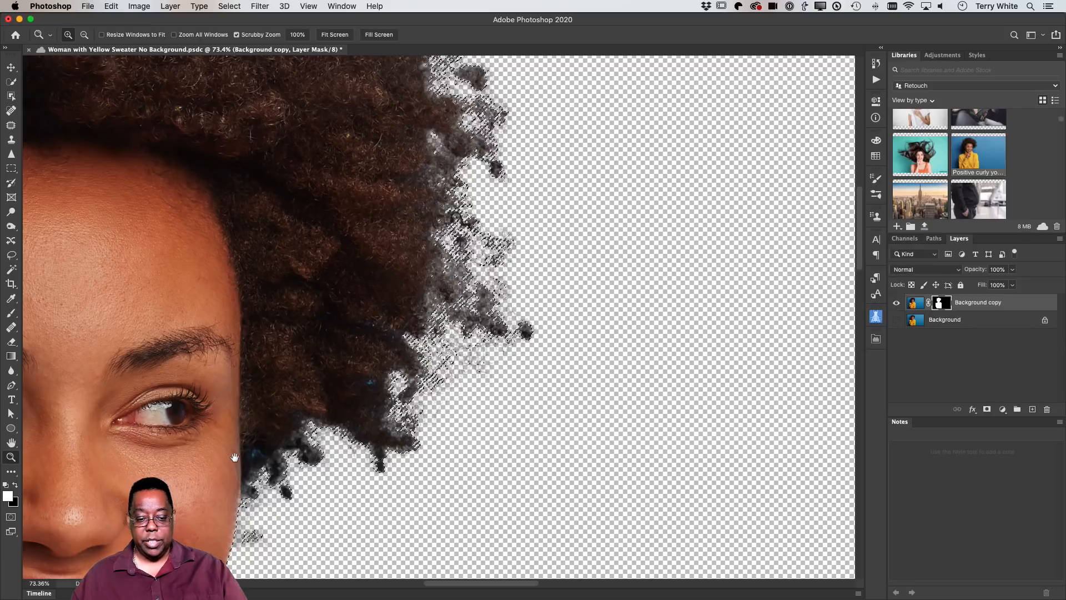
left_click_drag(276, 397, 376, 57)
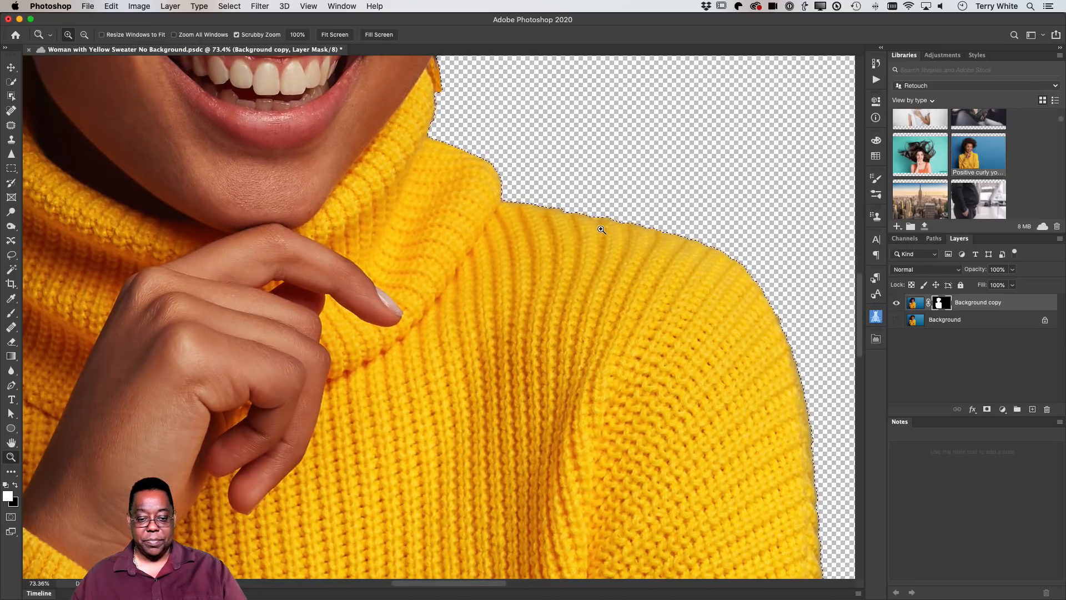
left_click_drag(629, 233, 518, 205)
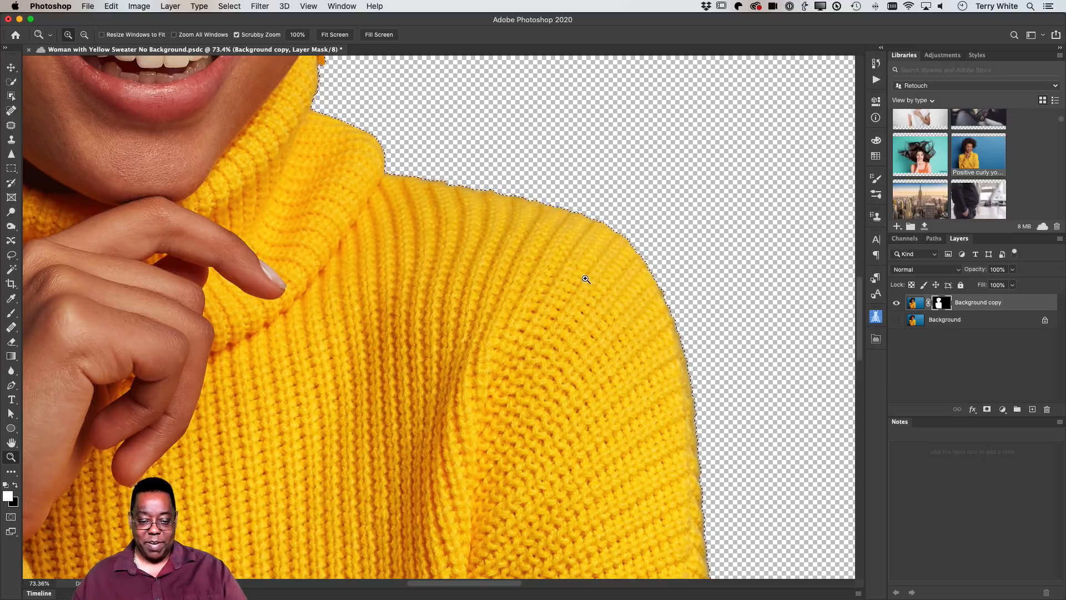
key("super+0")
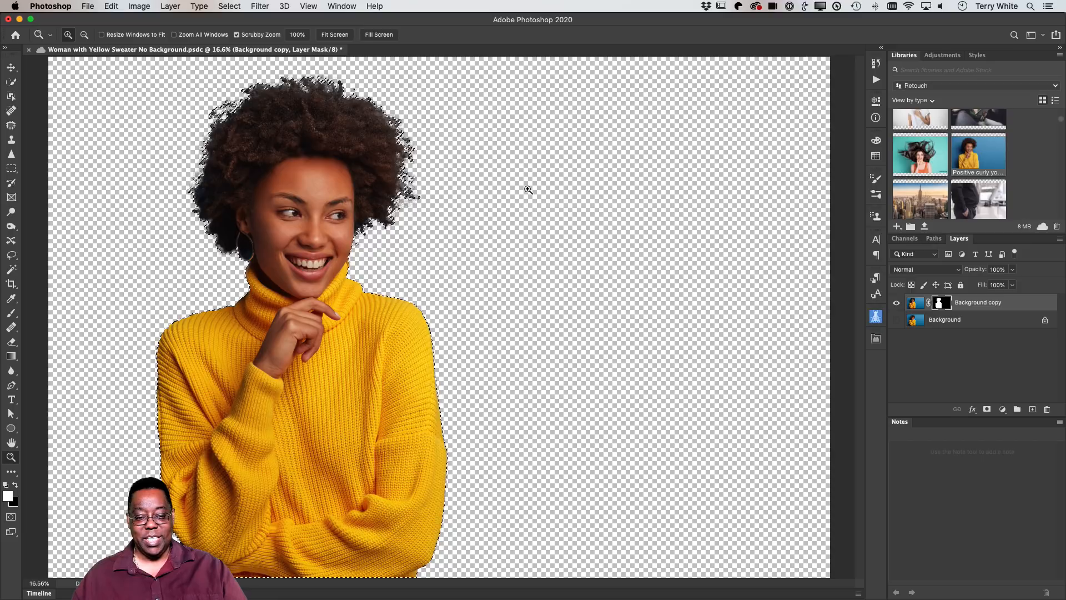
Switch to the Move tool, deselect the layer and clear the selection around the woman
left_click(11, 67)
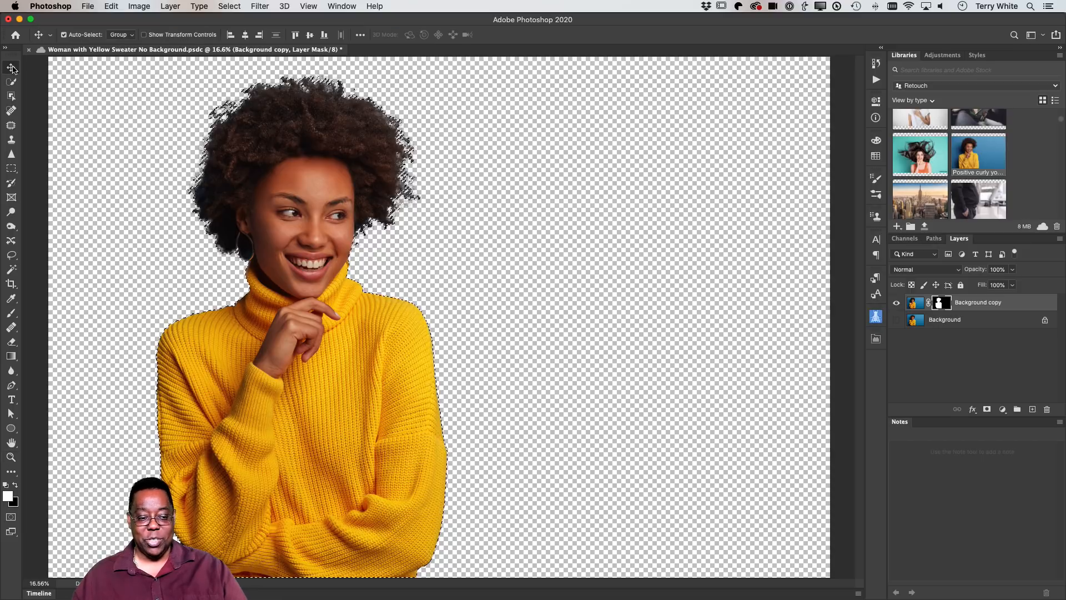
left_click(465, 156)
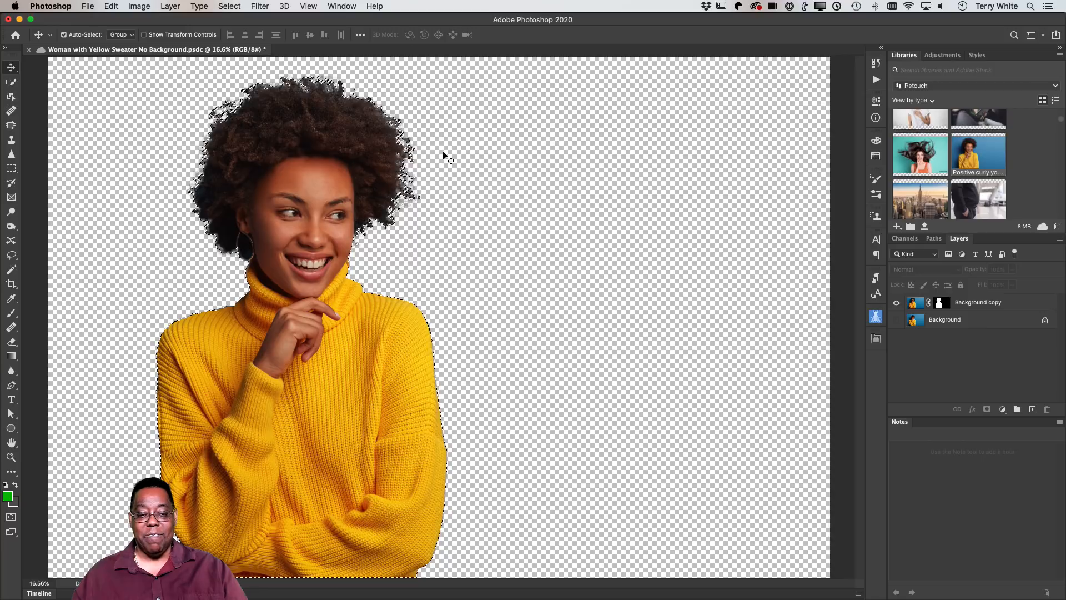
left_click(228, 6)
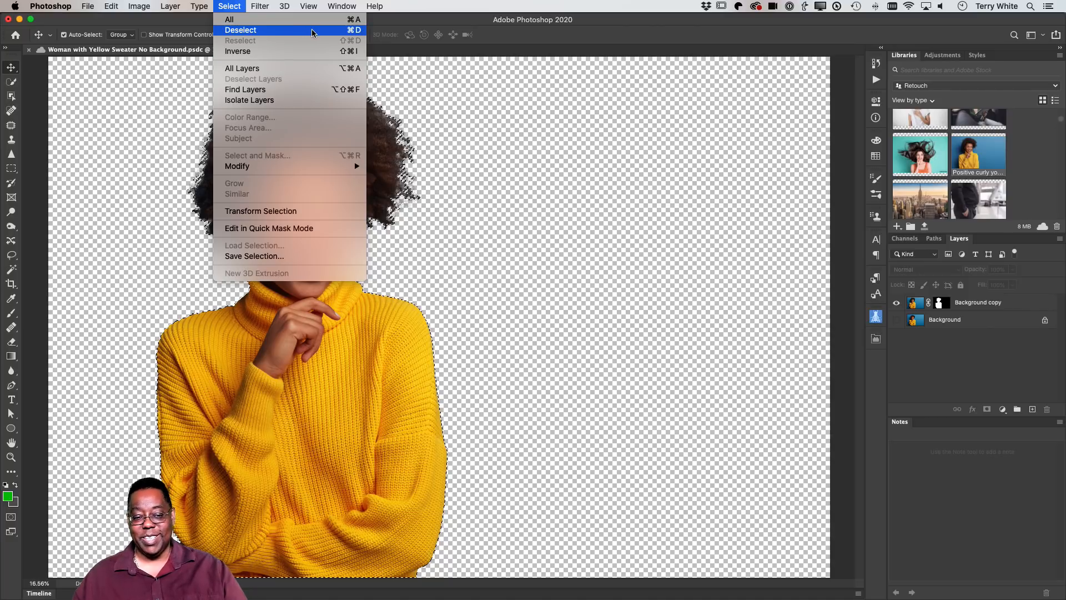
left_click(359, 31)
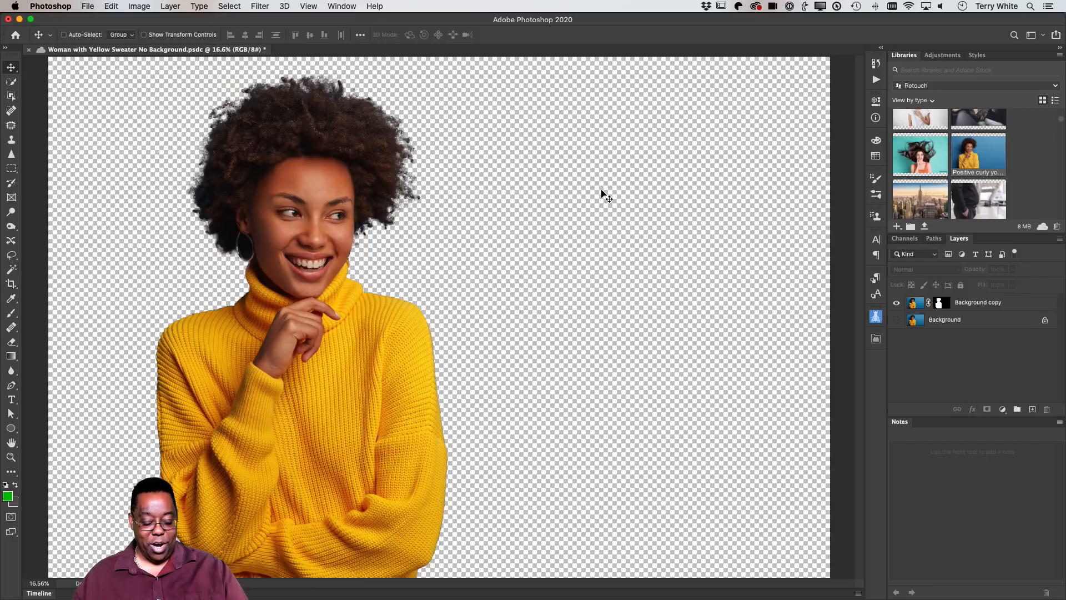
Check the quick export format choices in the export preferences, cancel the dialog and return to the Move tool
key("super")
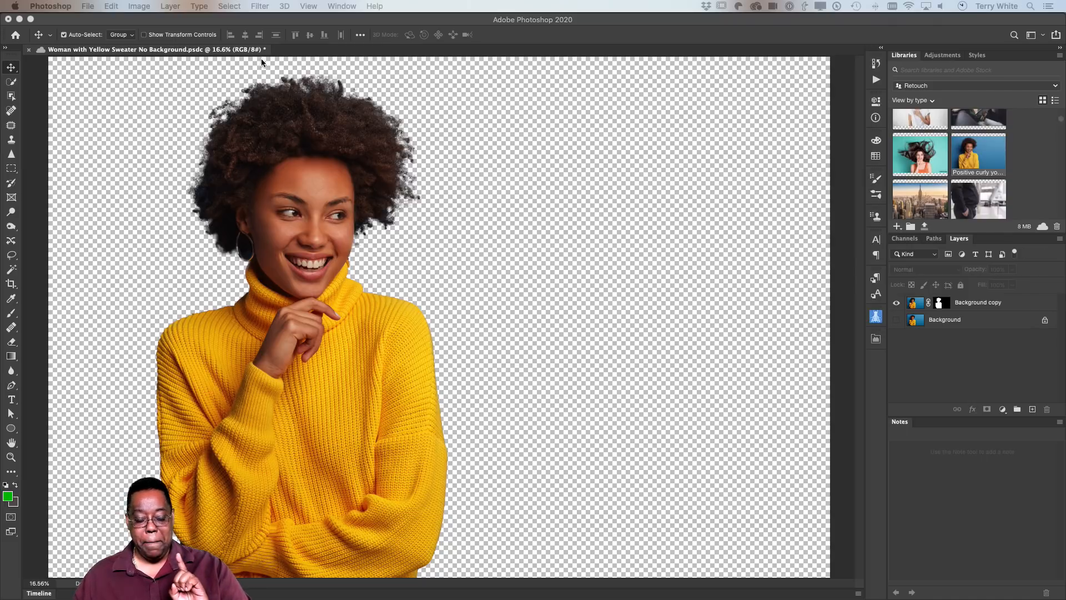
left_click(155, 19)
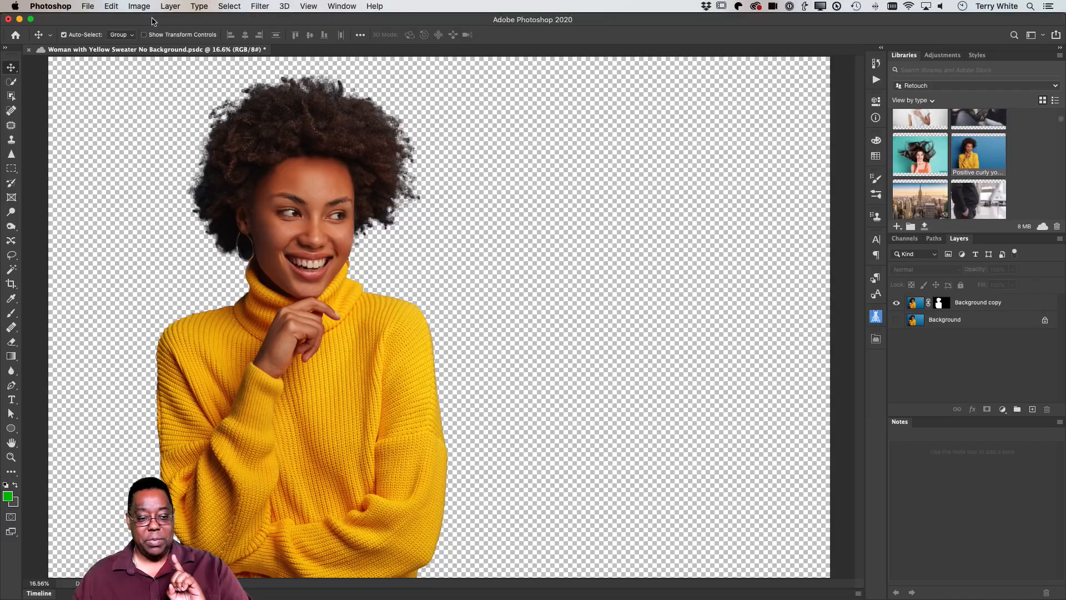
left_click(89, 6)
mouse_move(129, 162)
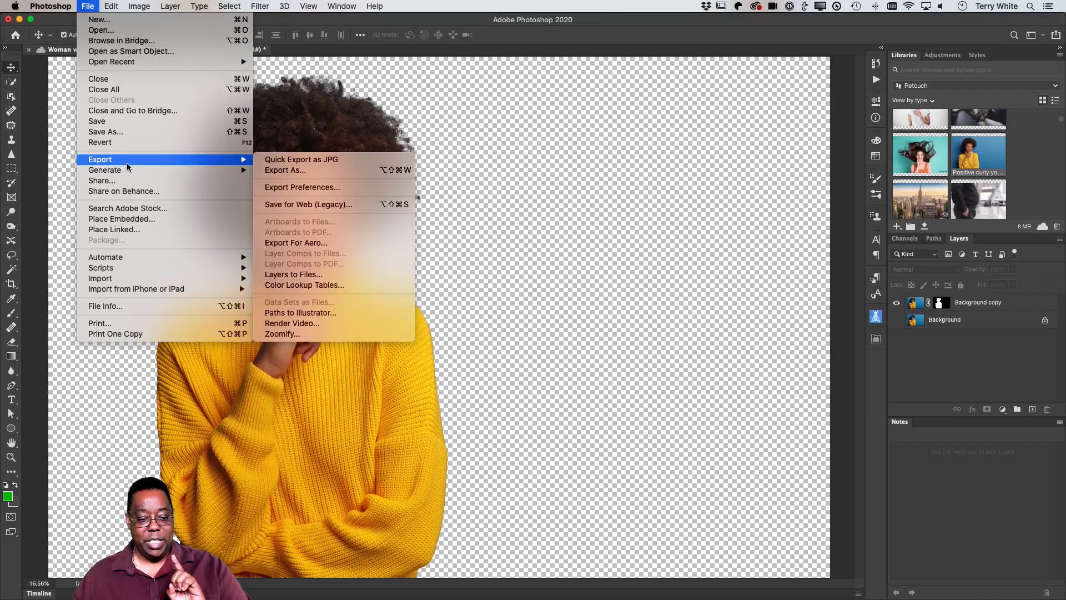
left_click(338, 188)
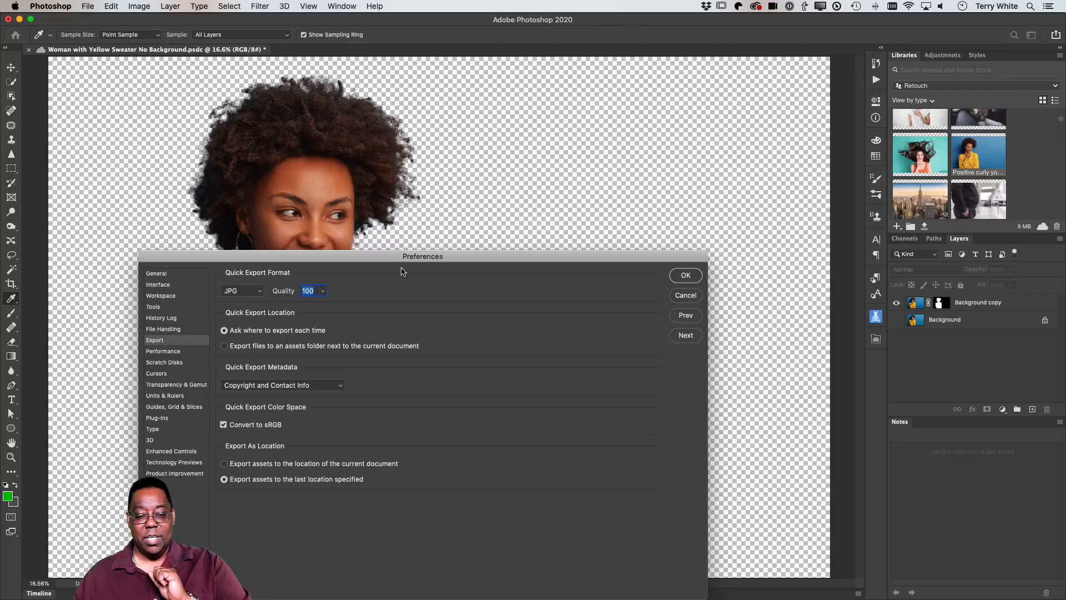
left_click_drag(409, 260, 525, 114)
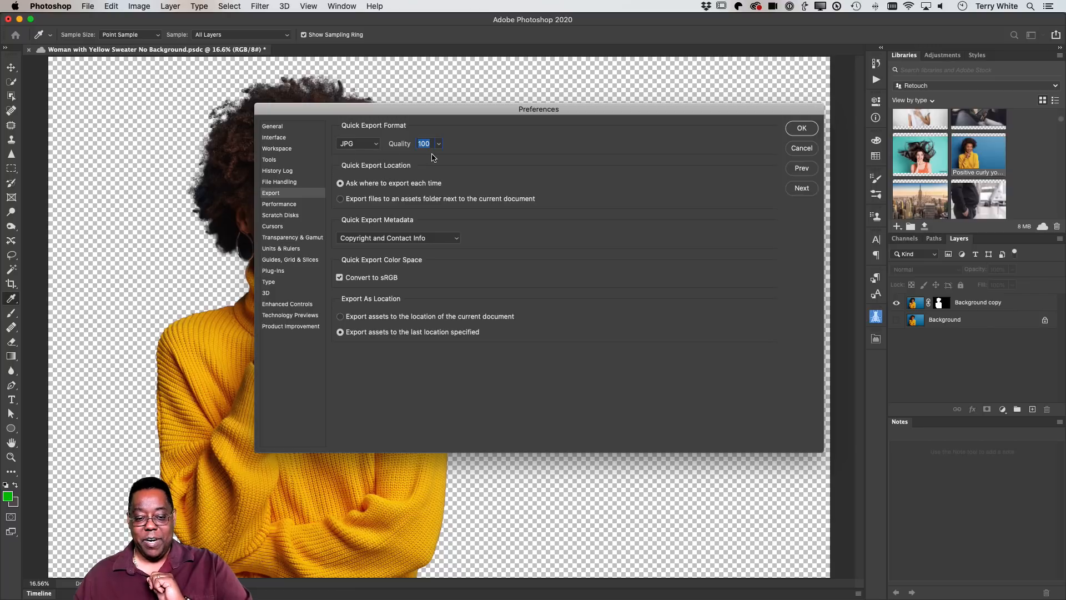
left_click(377, 144)
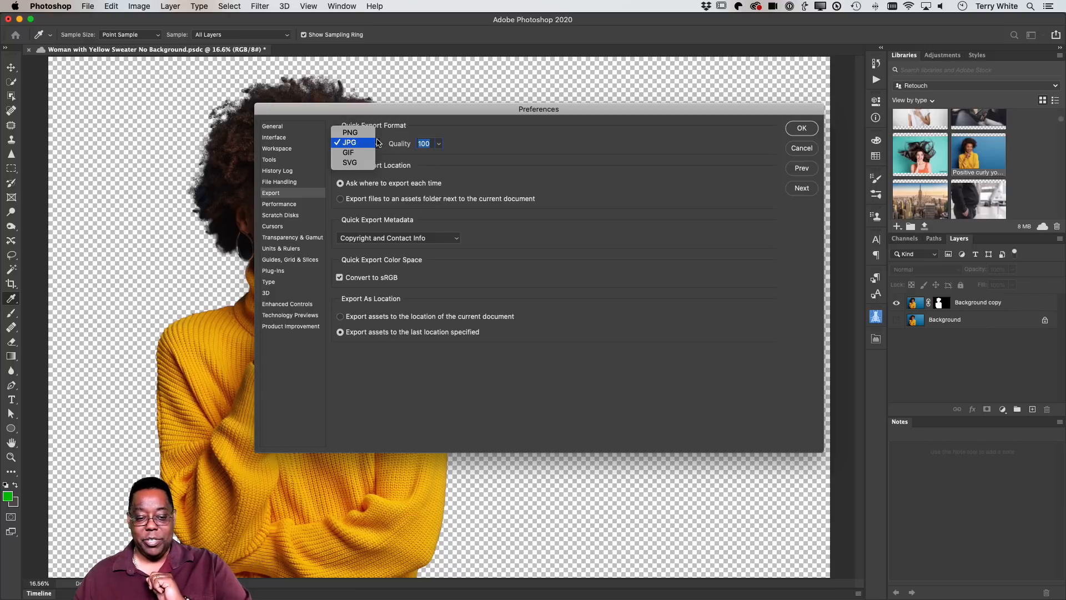
left_click(476, 151)
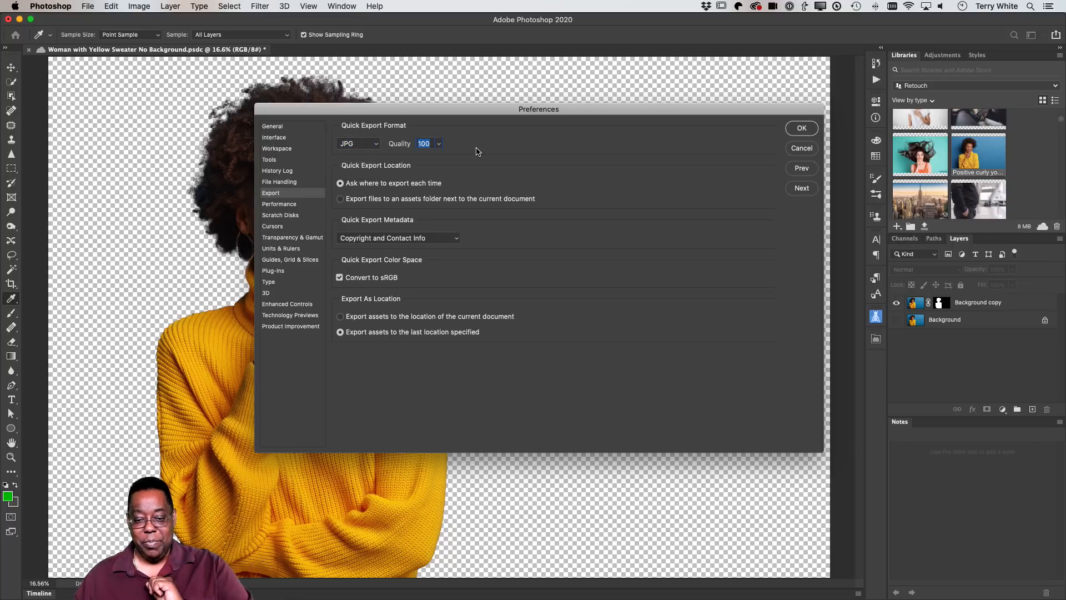
left_click(801, 149)
key("v")
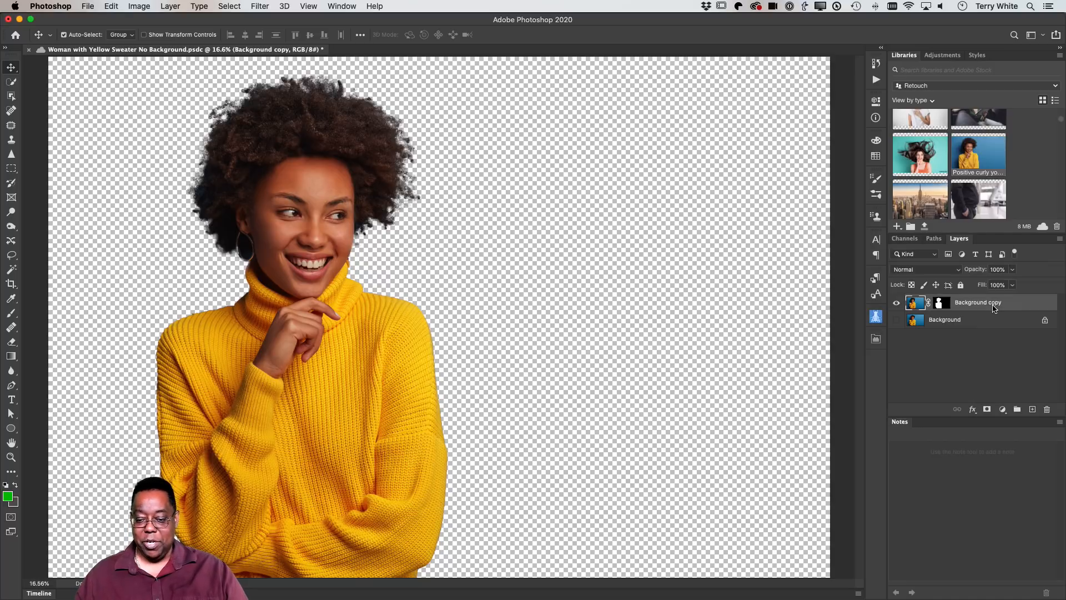
Quick export the Background copy layer as Background copy.jpg and save the cloud document
left_click(993, 308)
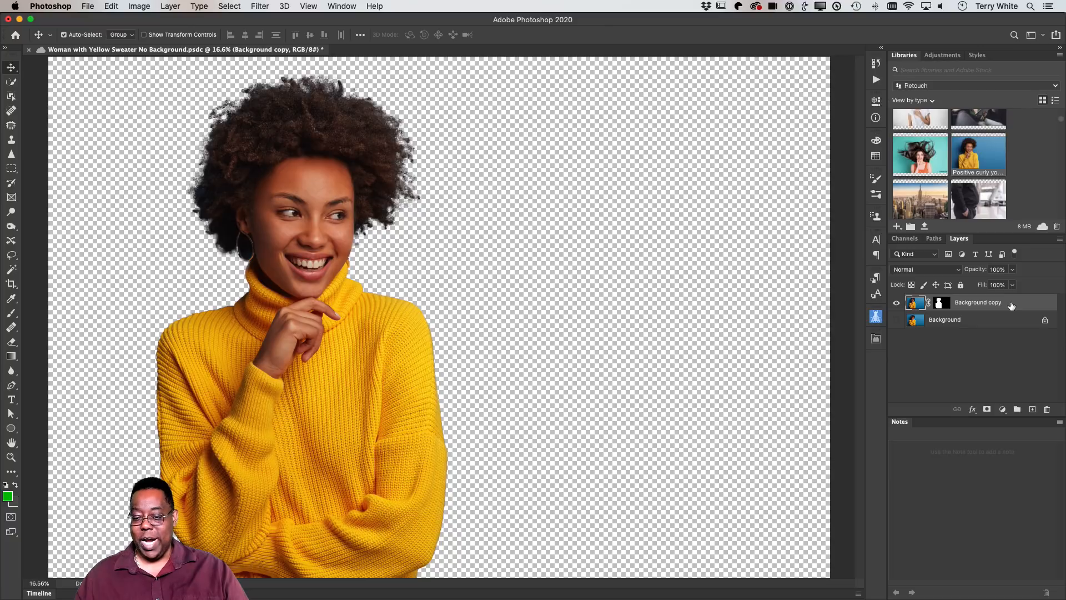
right_click(1011, 306)
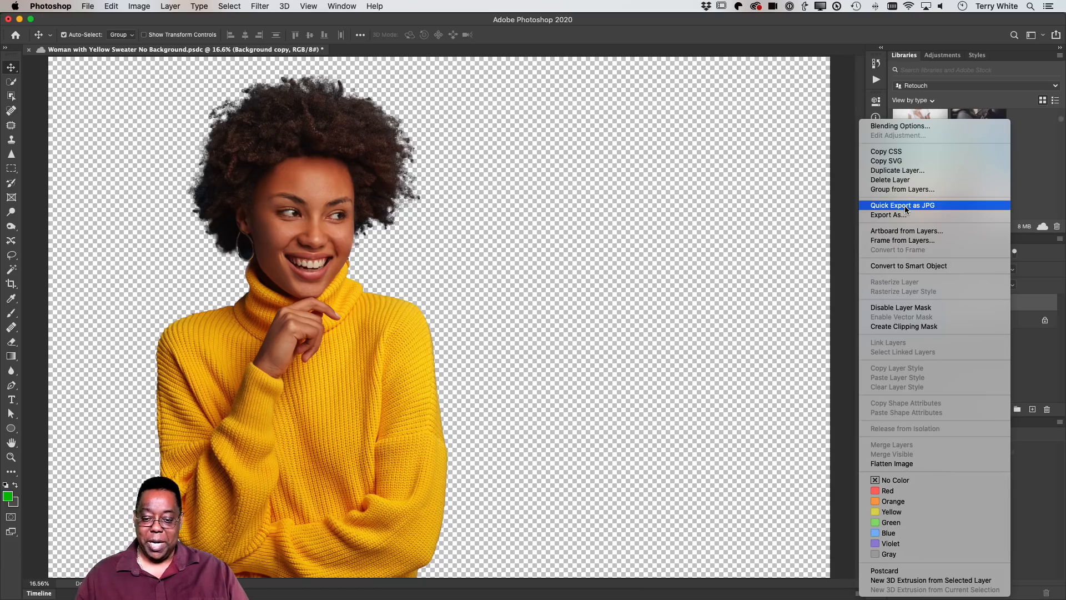
left_click(905, 207)
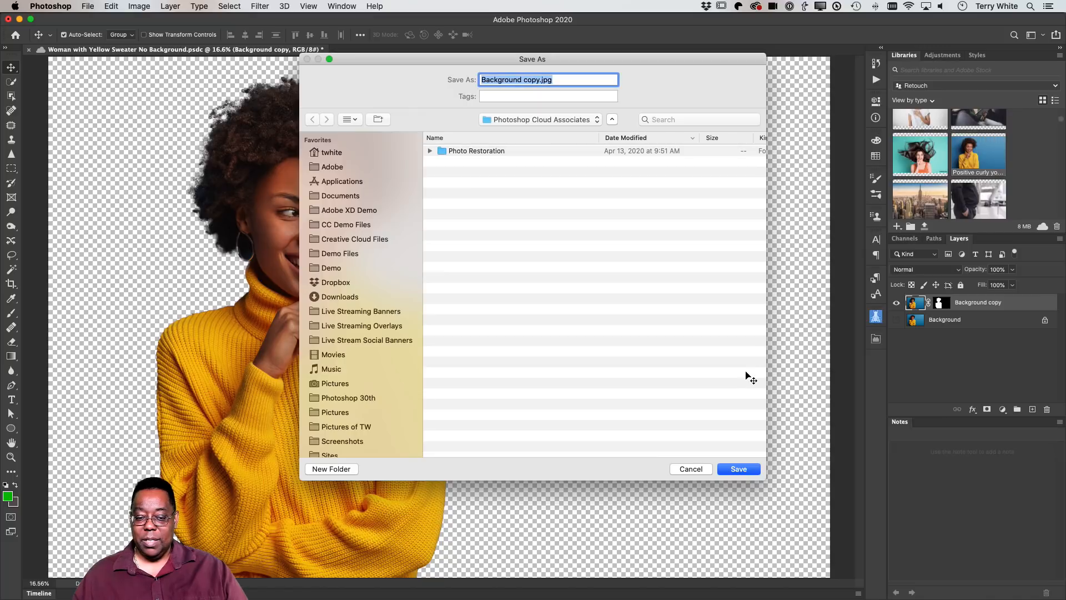
left_click(720, 470)
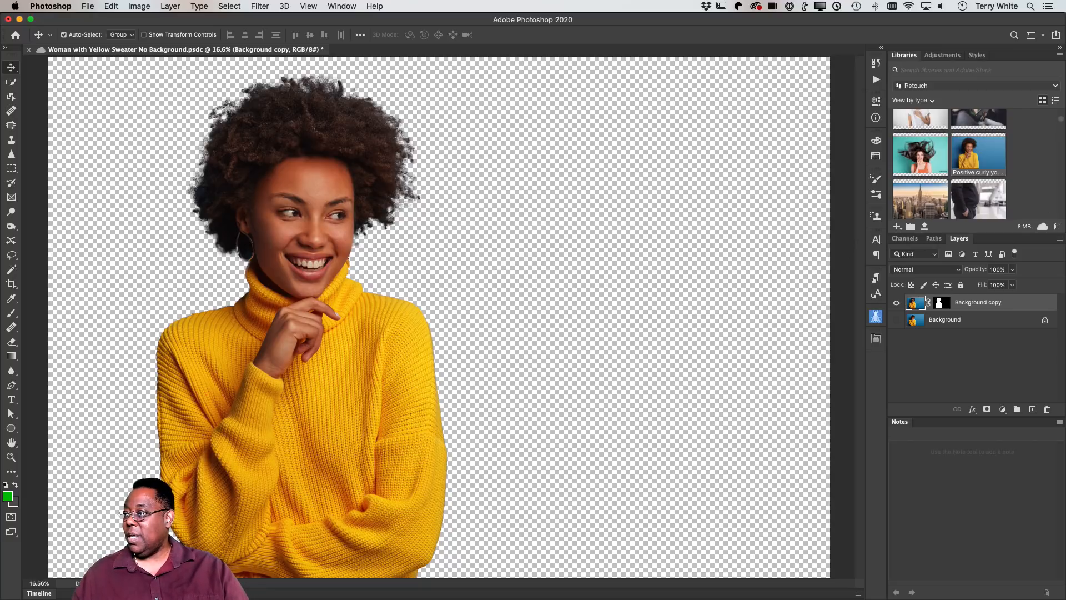
key("super+s")
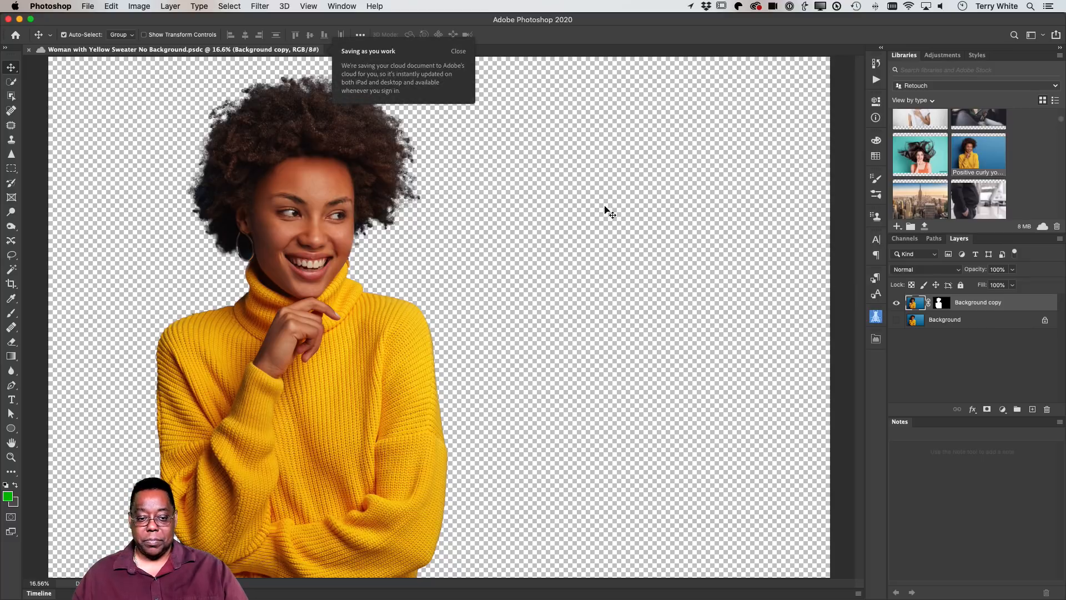
left_click(457, 52)
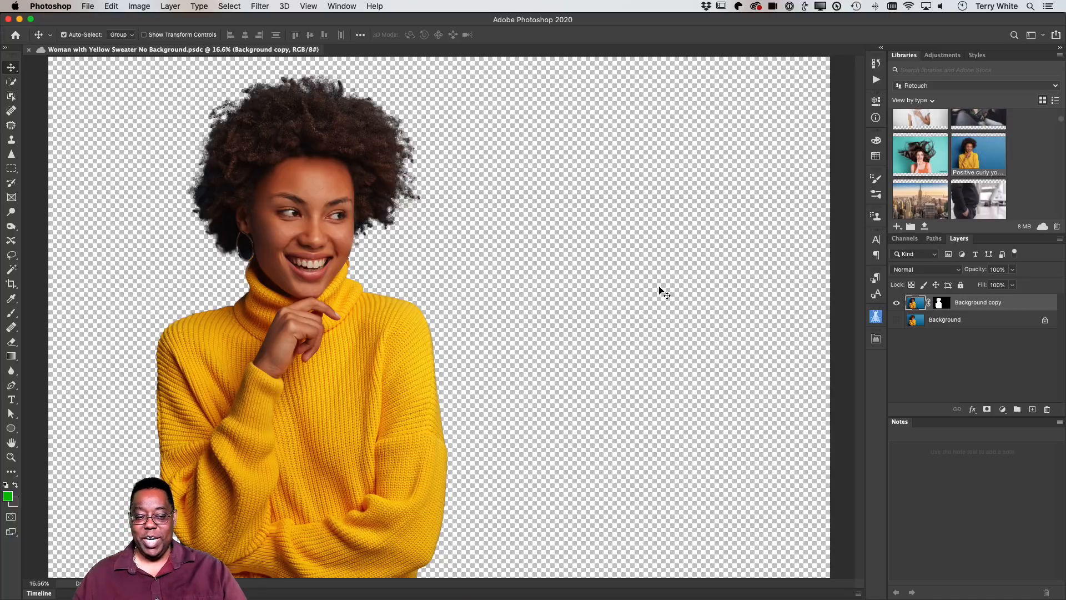
left_click(138, 7)
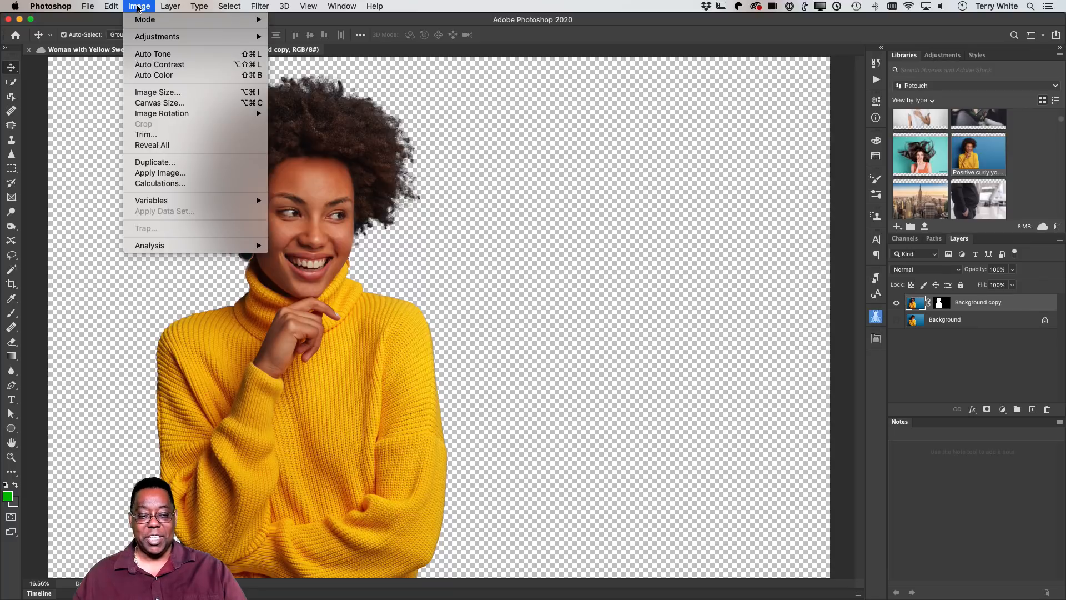
mouse_move(142, 37)
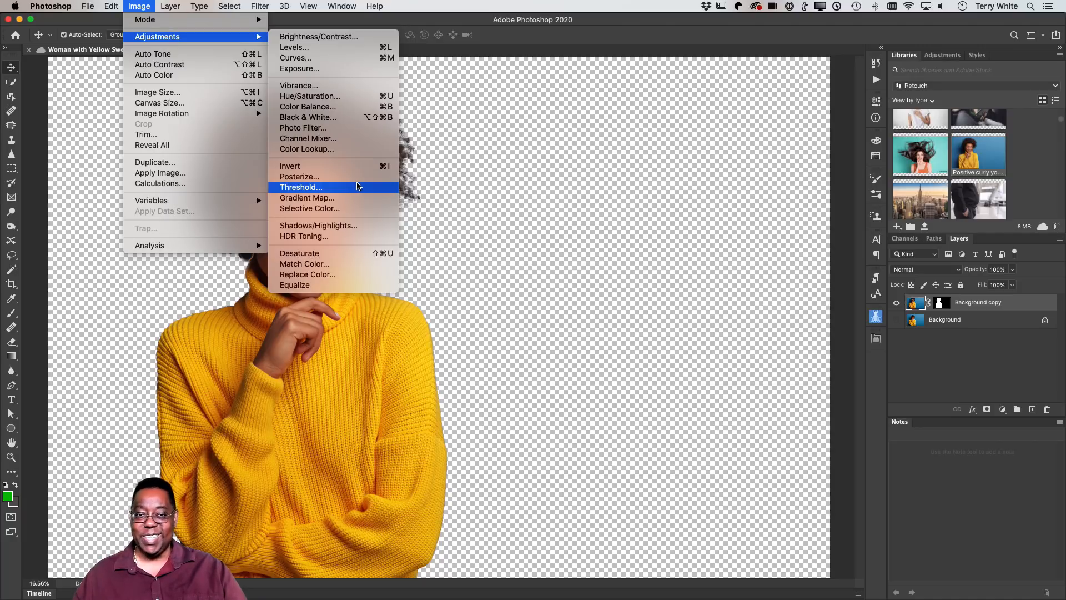
left_click(471, 158)
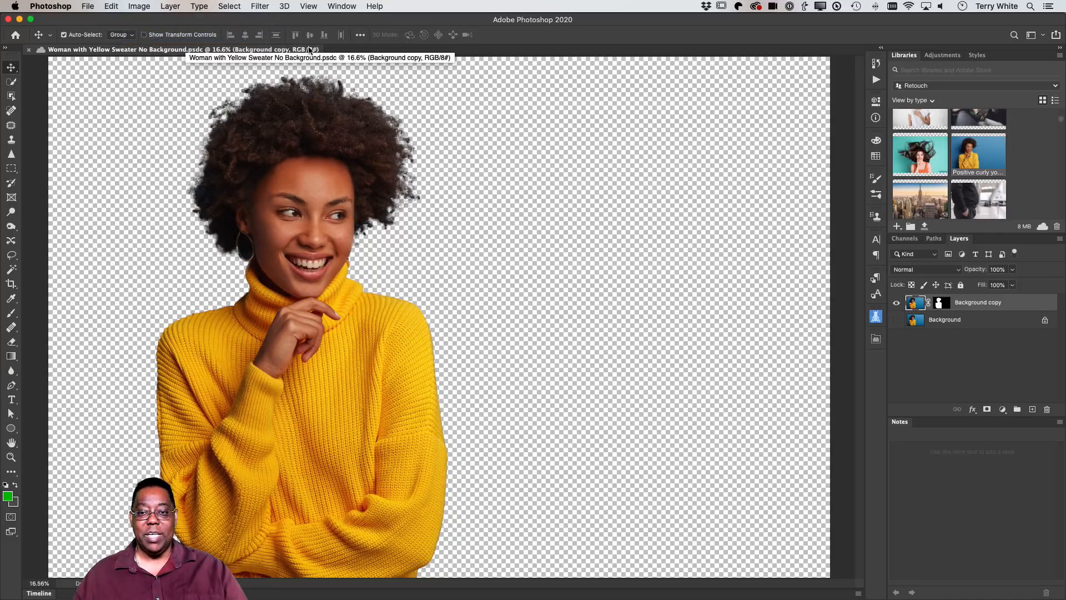
Apply the Camera Raw Filter to the Background copy layer with exposure +0.35, saturation +2 and vibrance +9
left_click(260, 7)
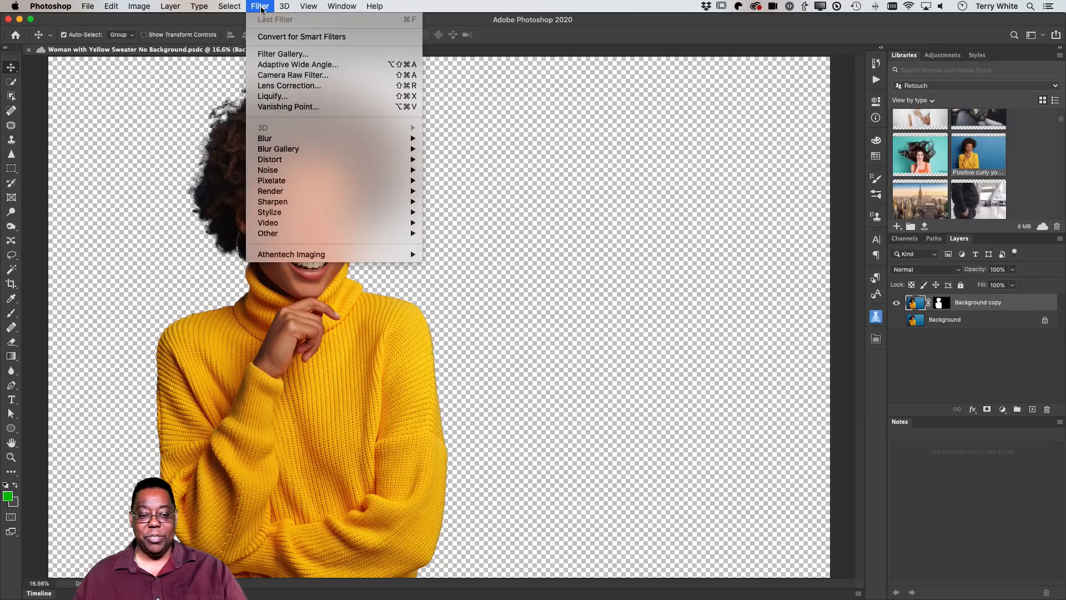
left_click(283, 76)
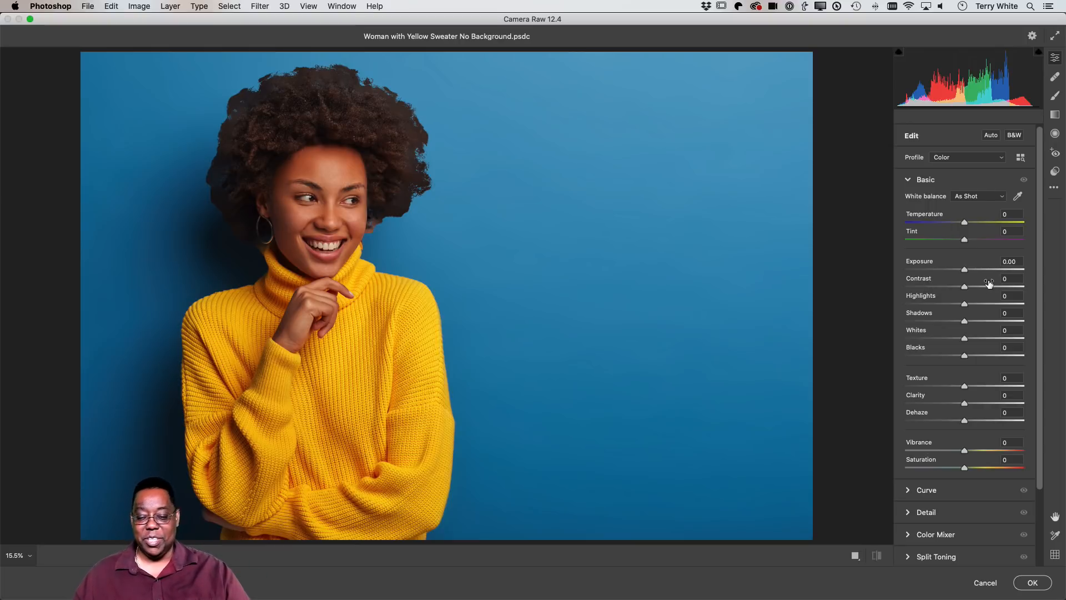
left_click_drag(966, 270, 972, 273)
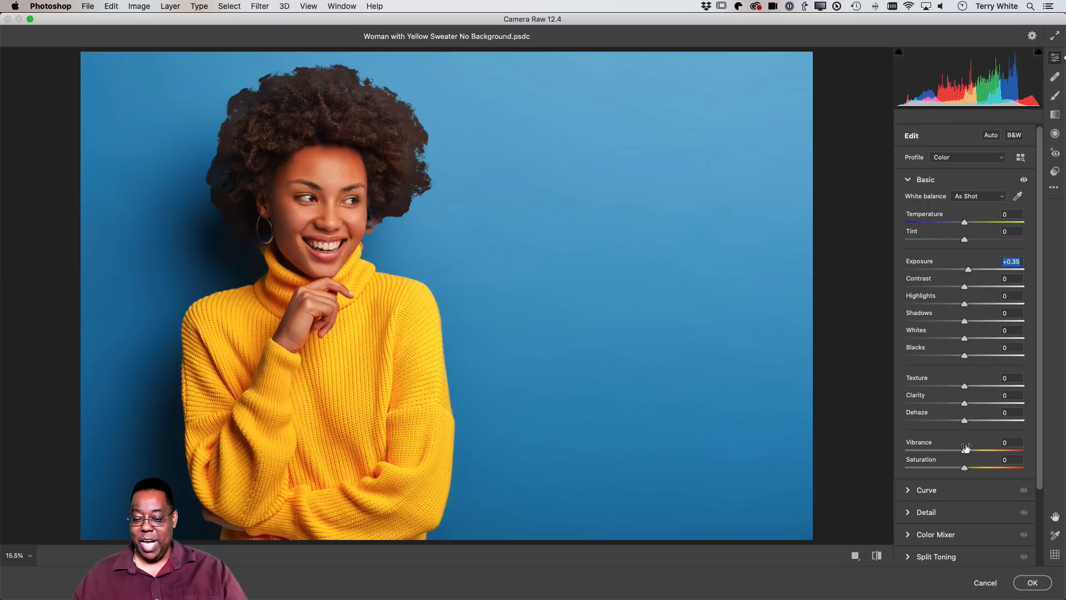
left_click_drag(966, 469, 970, 450)
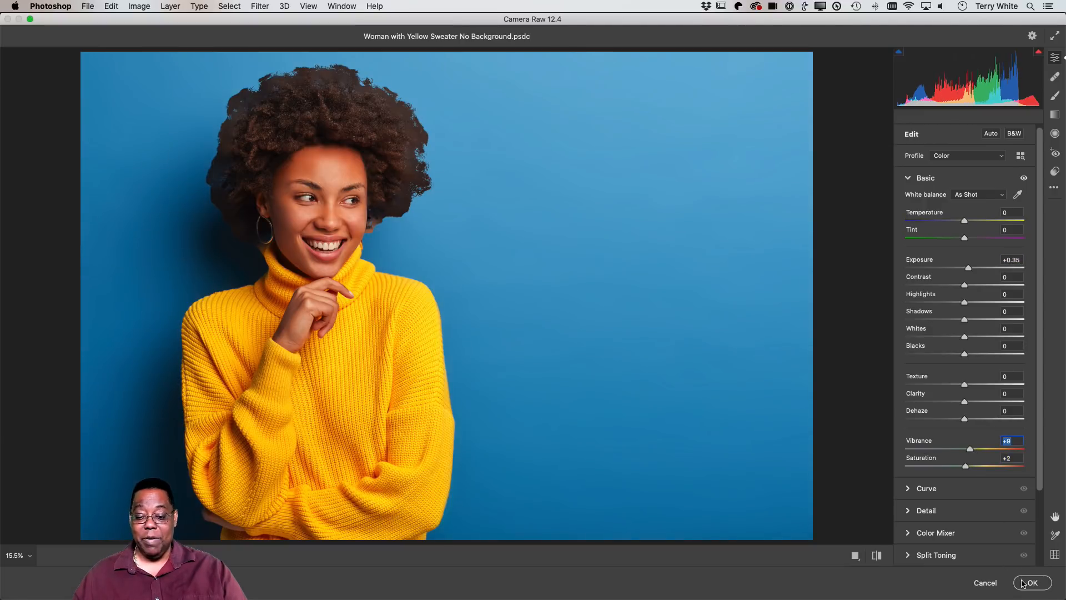
key("Return")
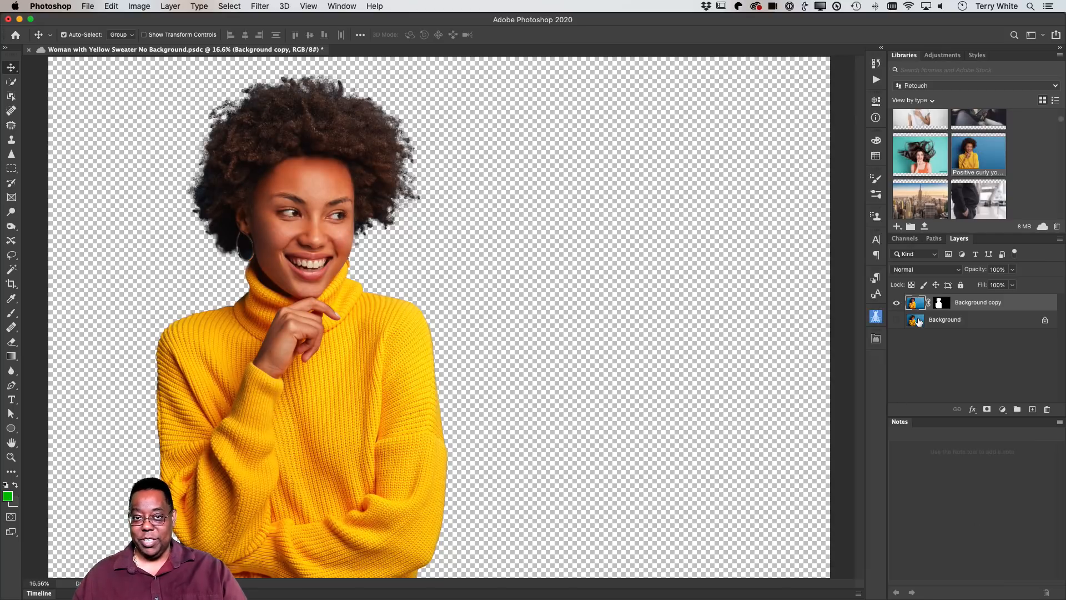
Undo the Camera Raw Filter and convert the Background copy layer for smart filters
key("super+z")
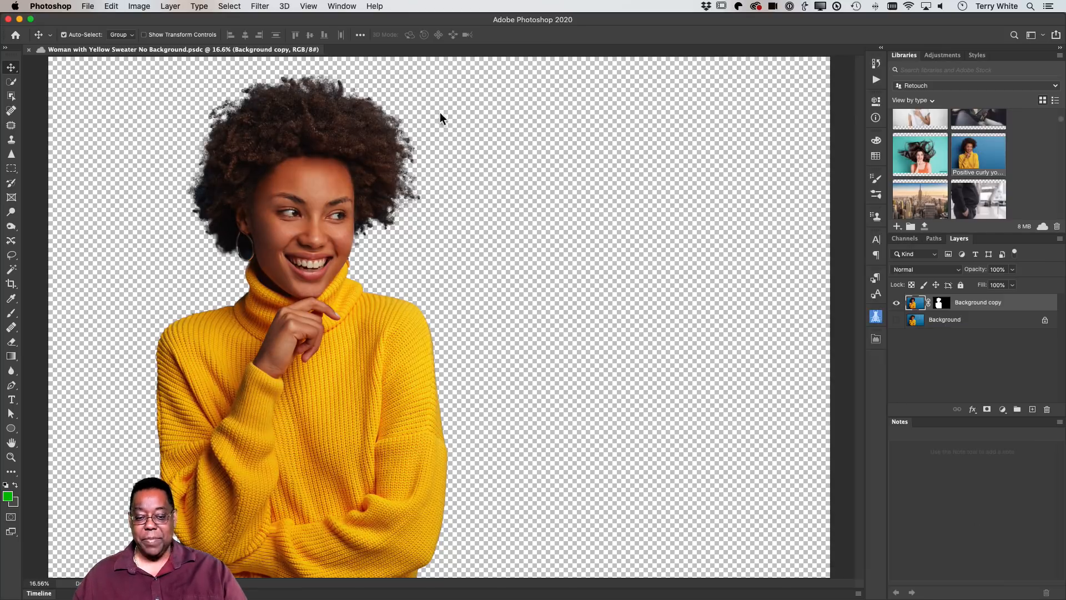
left_click(263, 6)
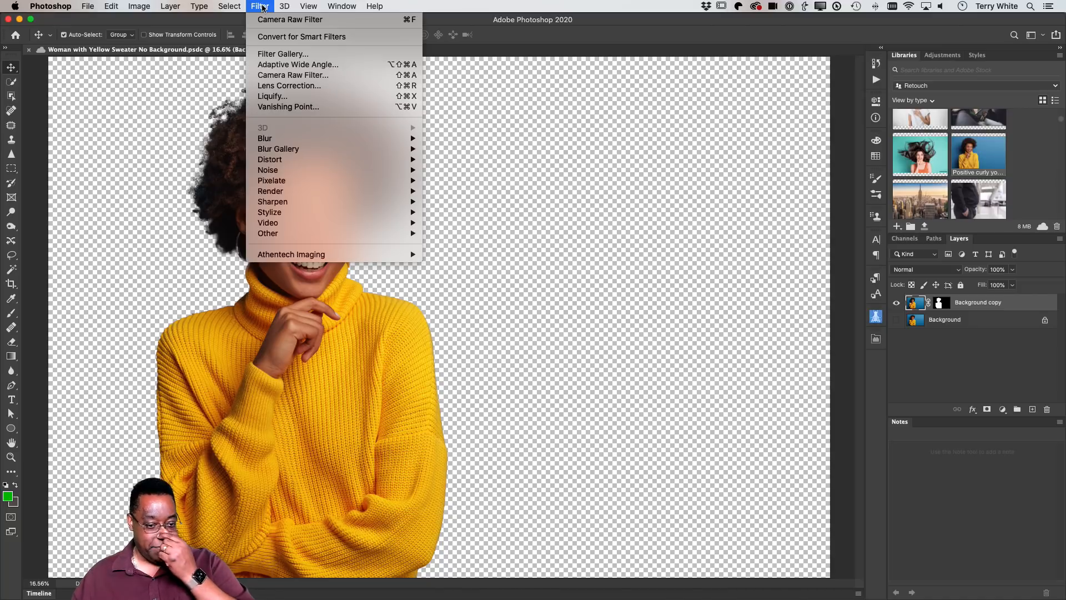
left_click(301, 37)
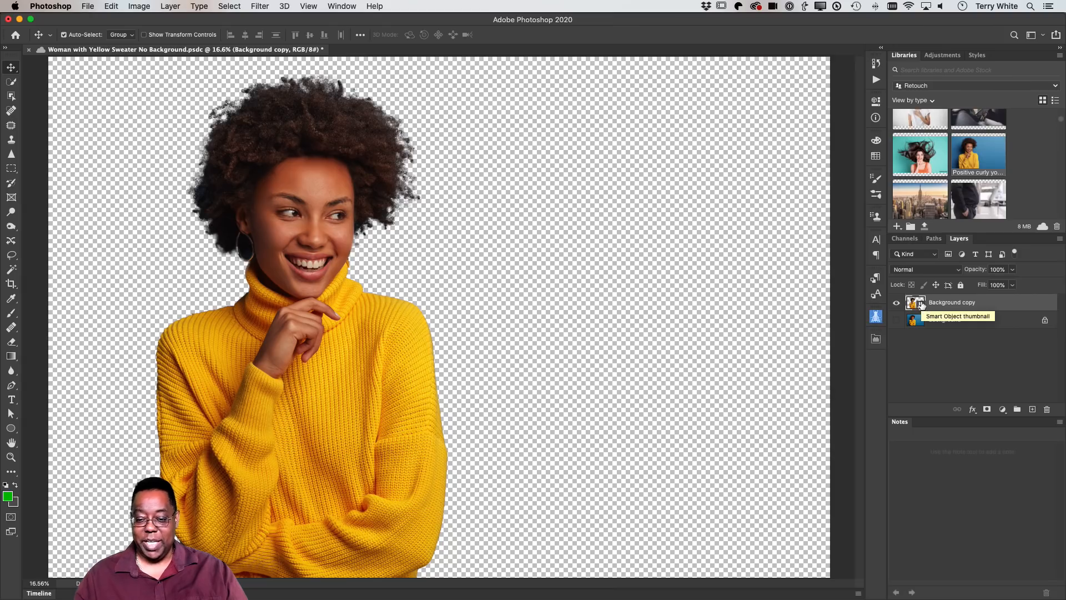
Apply a Camera Raw smart filter with exposure +0.25, contrast +7 and vibrance +17, and compare the image with the smart filters off and on
left_click(261, 6)
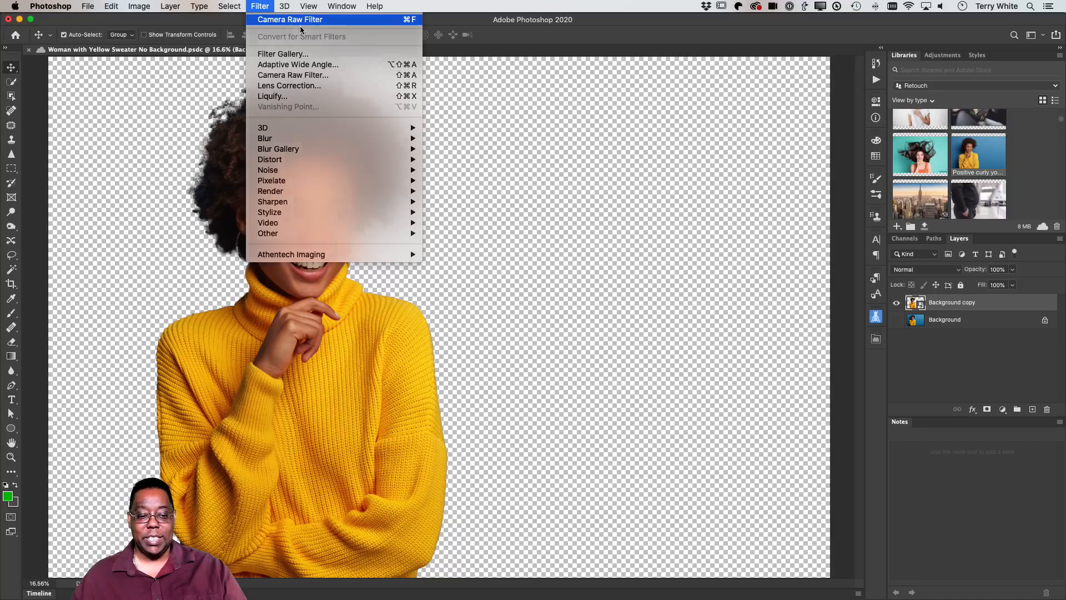
key("Escape")
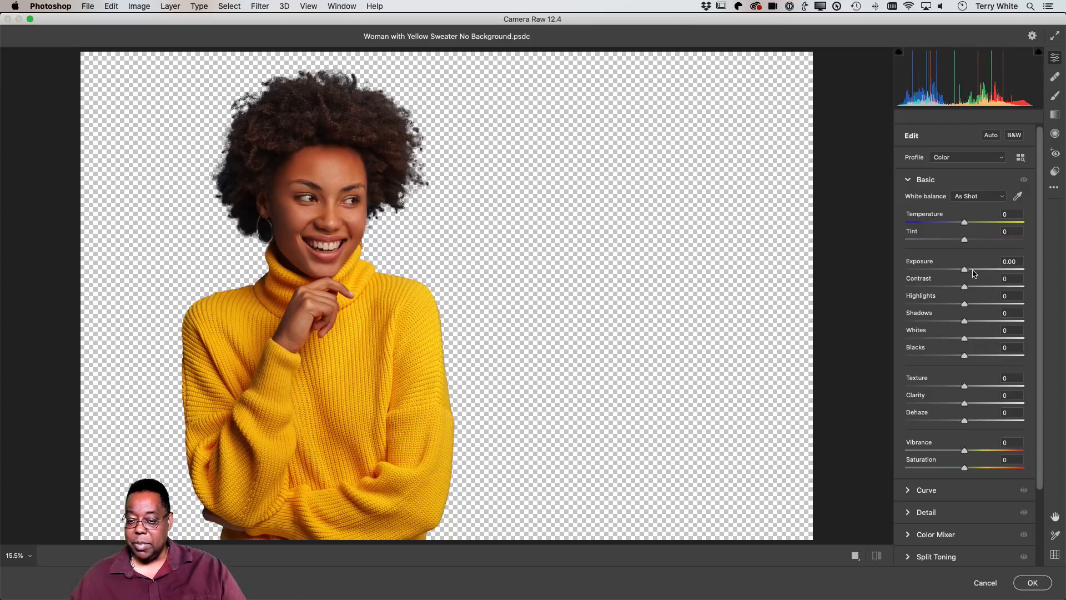
left_click_drag(964, 270, 967, 270)
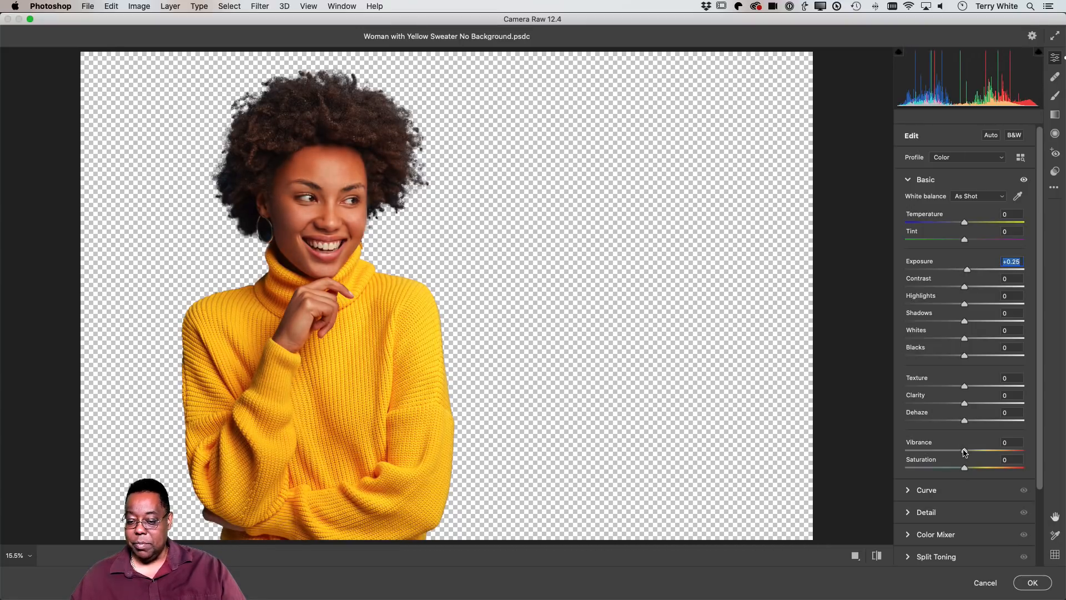
left_click_drag(964, 450, 974, 450)
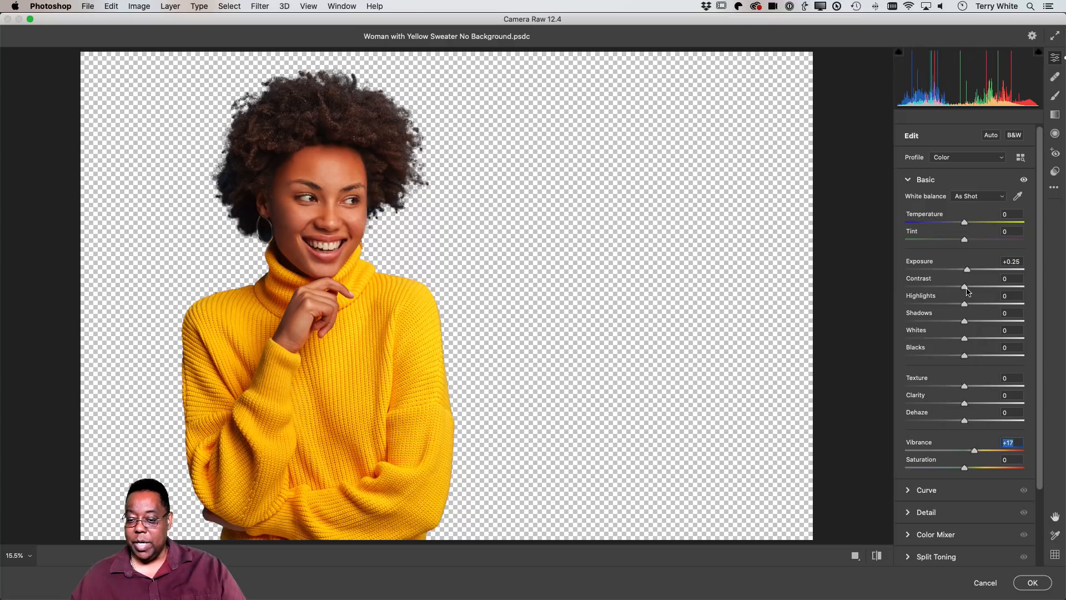
mouse_move(967, 291)
left_mouse_down()
mouse_move(980, 294)
mouse_move(970, 300)
left_mouse_up()
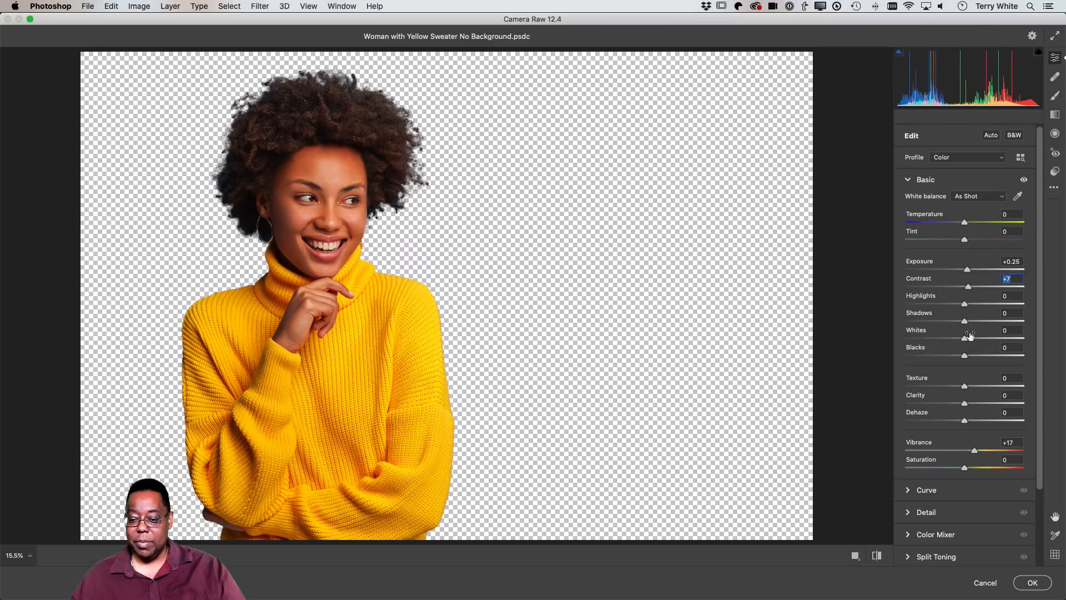
left_click(1020, 589)
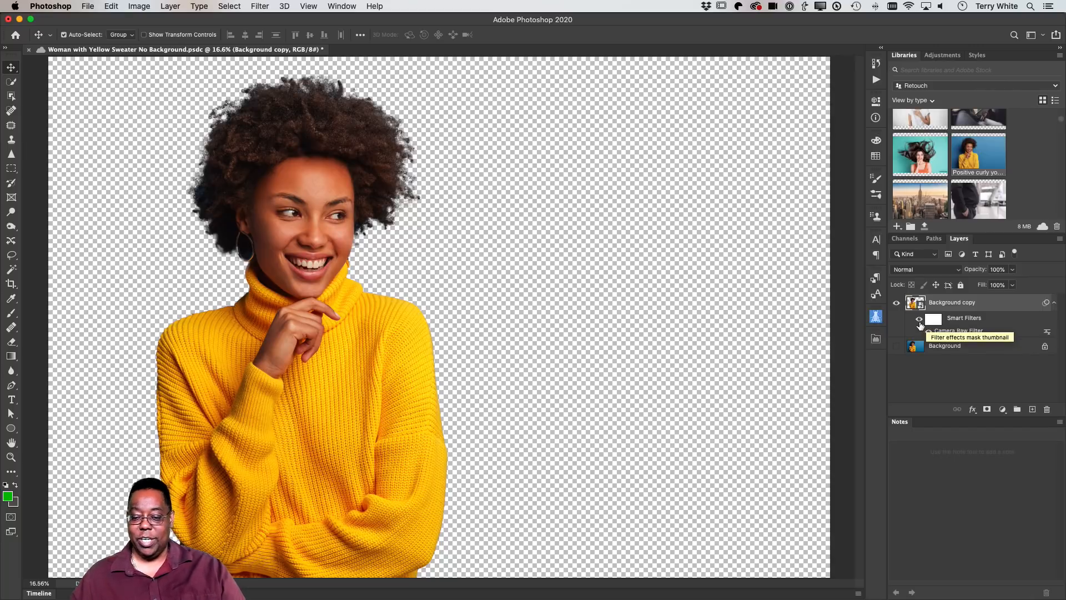
left_click(920, 321)
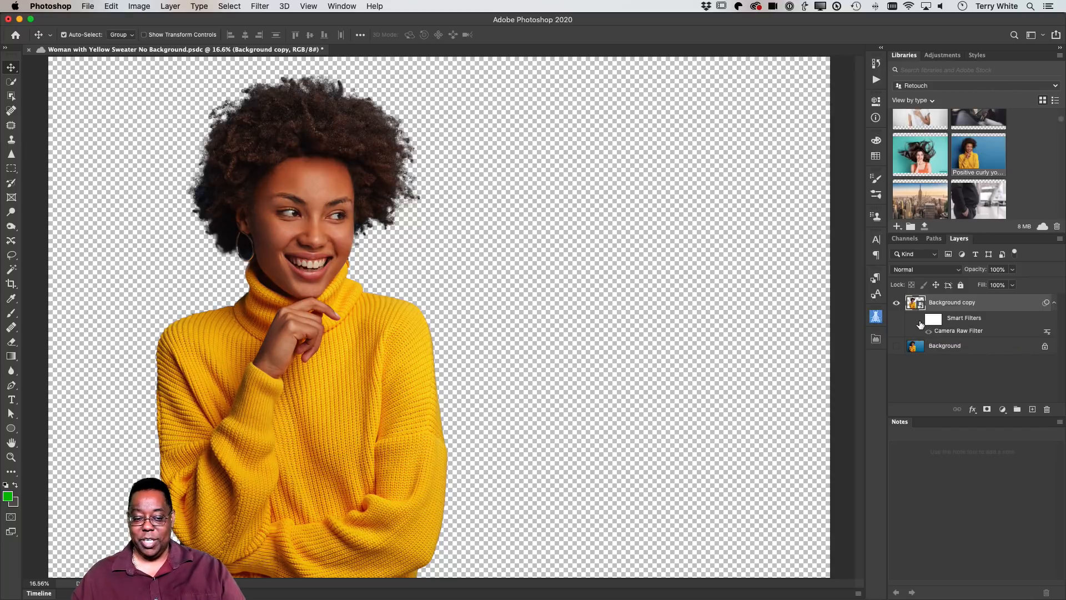
left_click(920, 322)
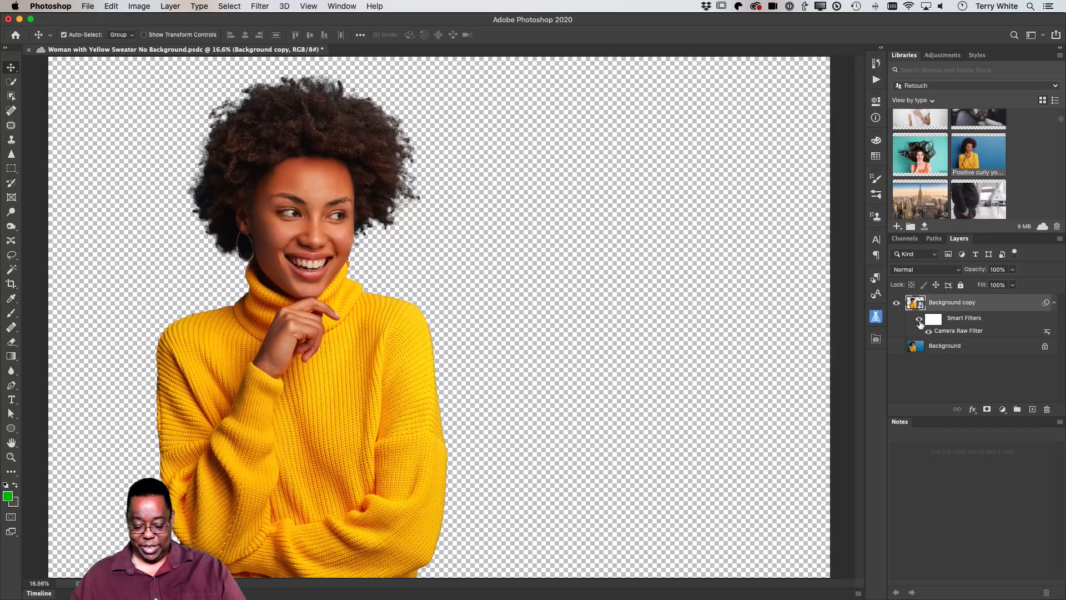
Raise the Camera Raw smart filter's exposure to +0.70 and compare the image with the smart filters off and on
double_click(956, 328)
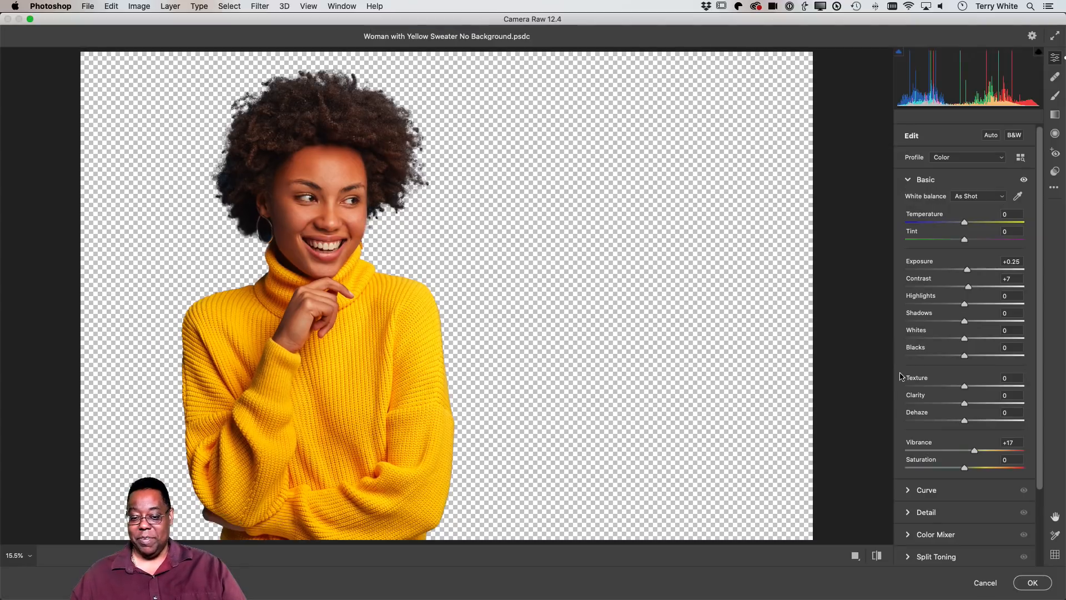
left_click_drag(968, 272, 975, 272)
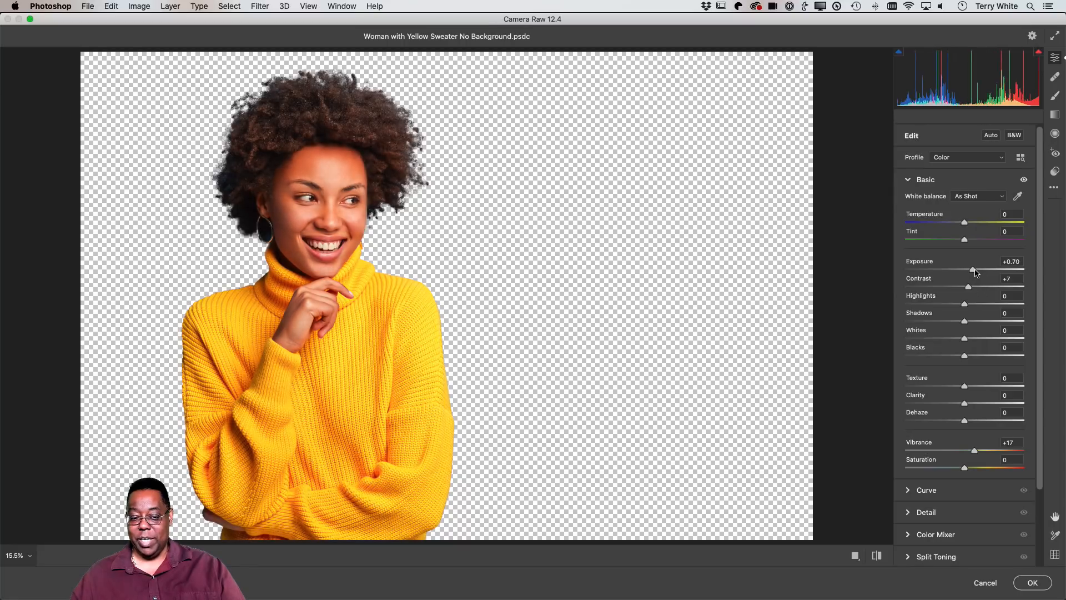
left_click(1031, 581)
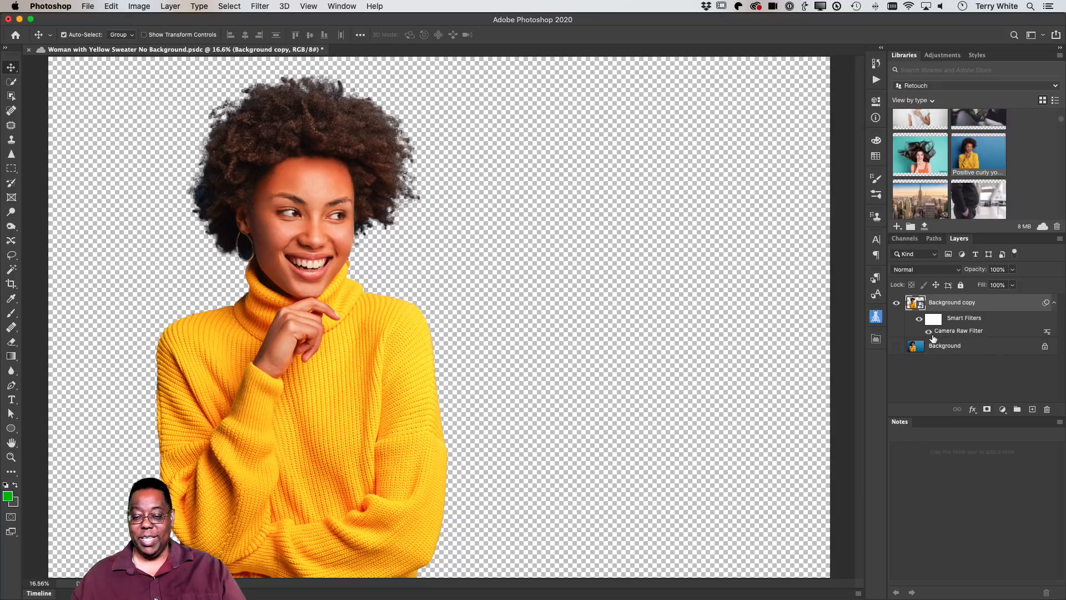
left_click(919, 319)
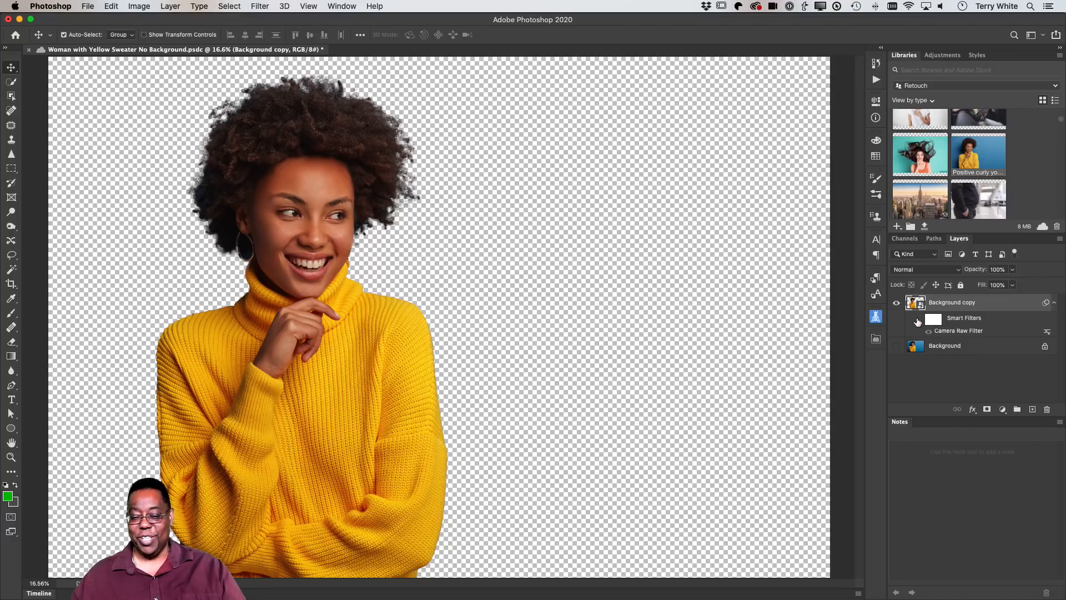
left_click(919, 319)
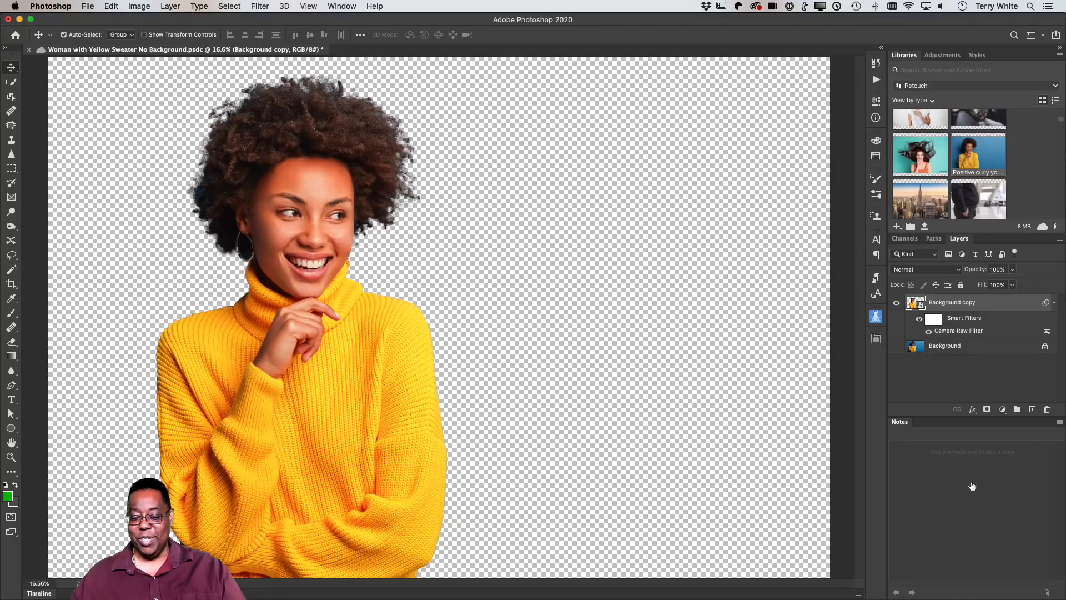
Reopen the Background copy layer's Camera Raw smart filter and set its exposure to +0.40
double_click(959, 331)
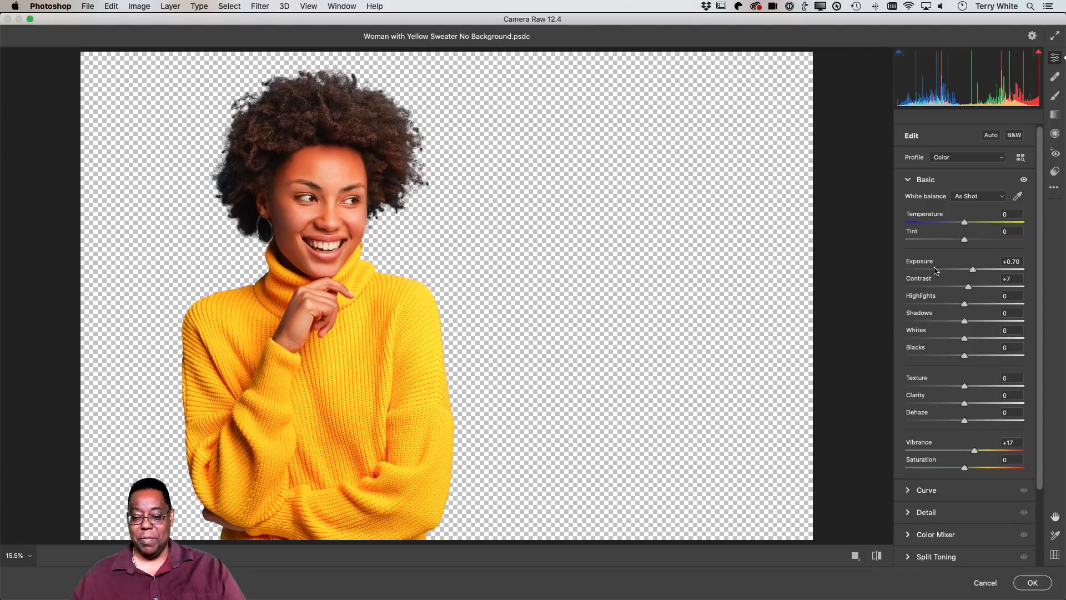
left_click_drag(973, 271, 969, 270)
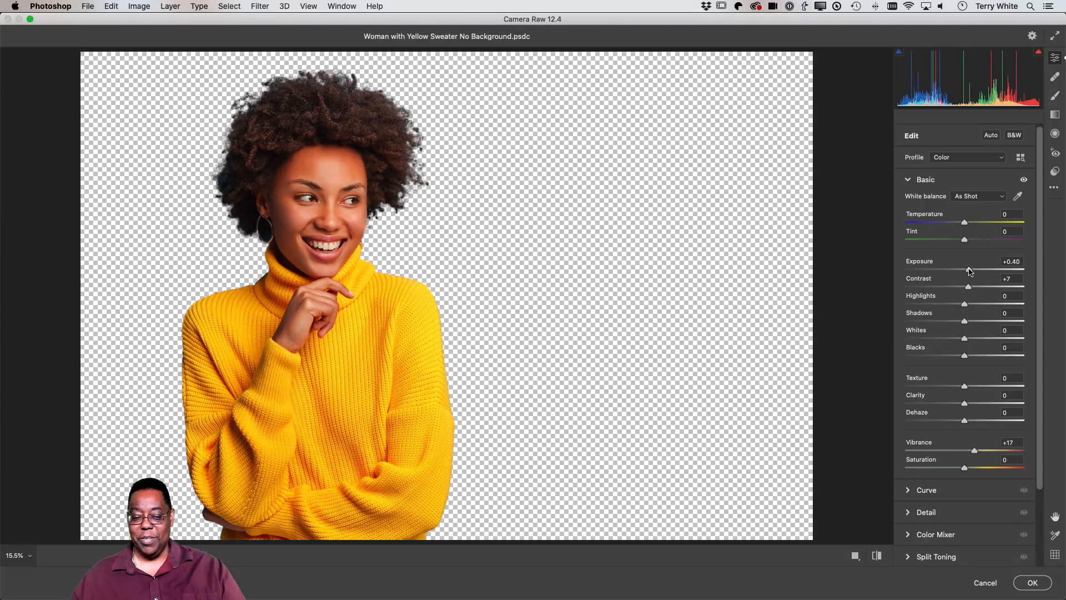
left_click(1027, 587)
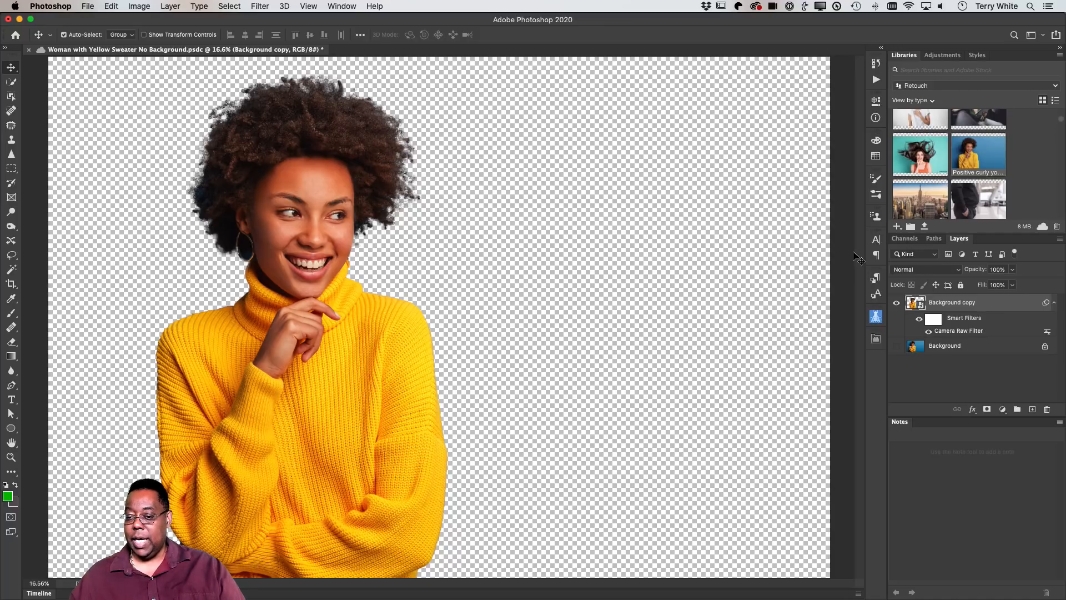
Open the three glass bowls graphic and the picture of two women walking in a park from the Retouch library
scroll(972, 184, "down", 5)
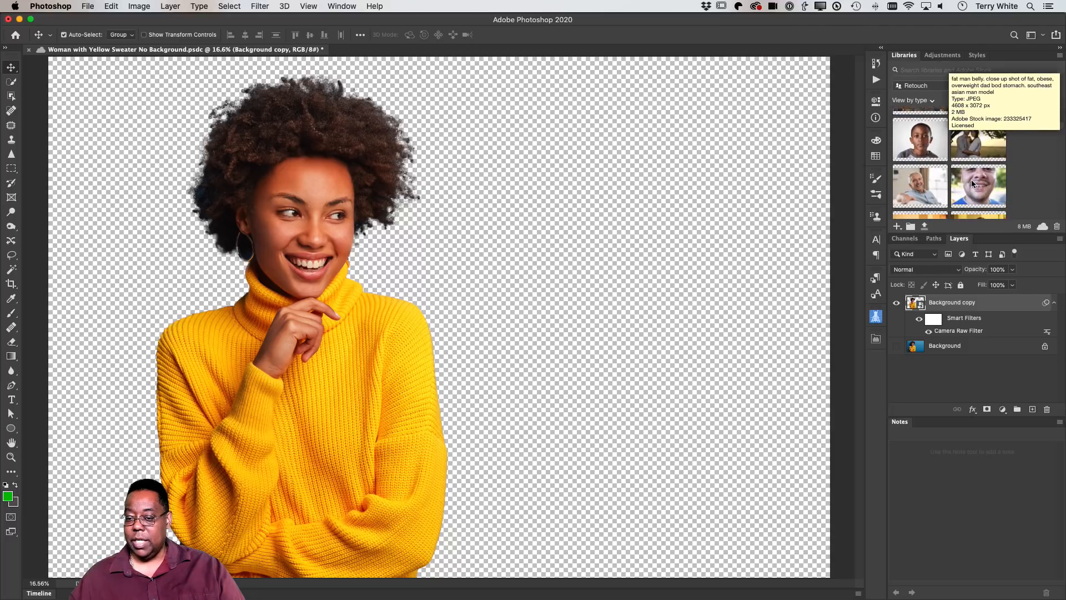
scroll(972, 184, "down", 5)
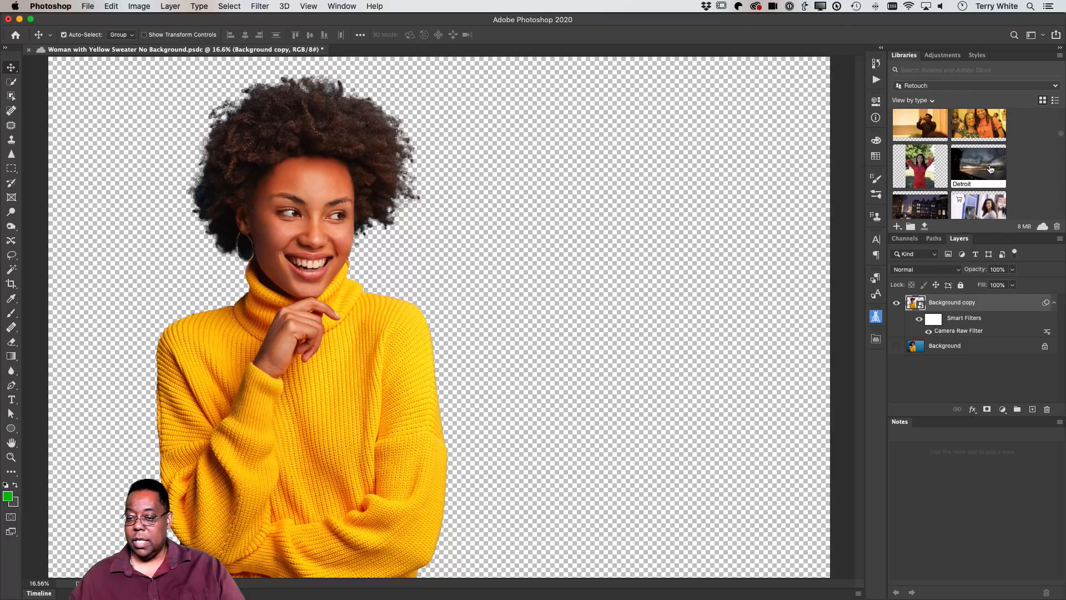
scroll(986, 176, "down", 6)
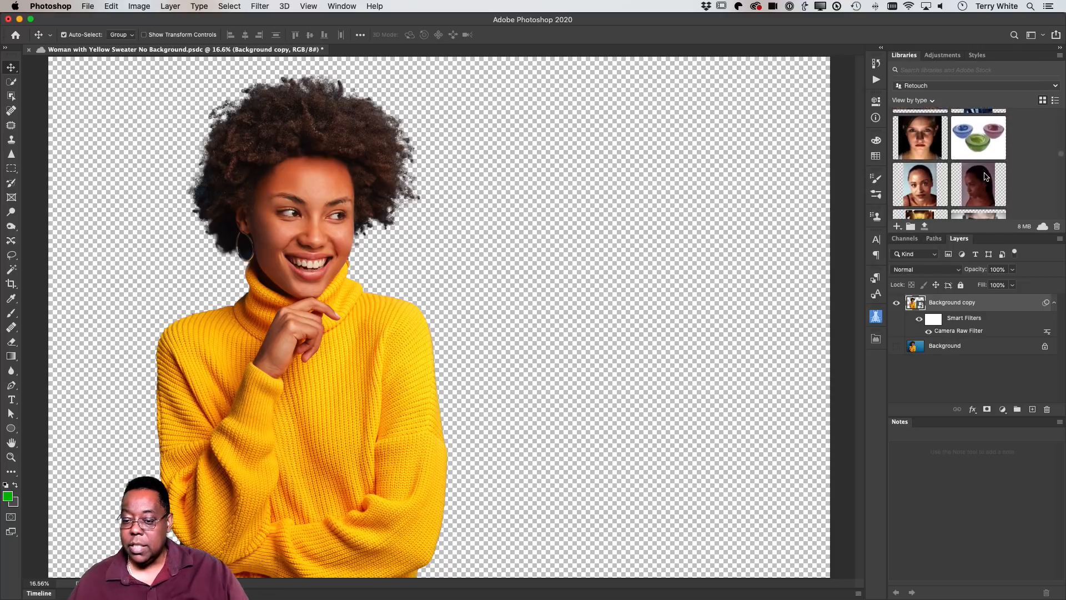
scroll(986, 176, "down", 3)
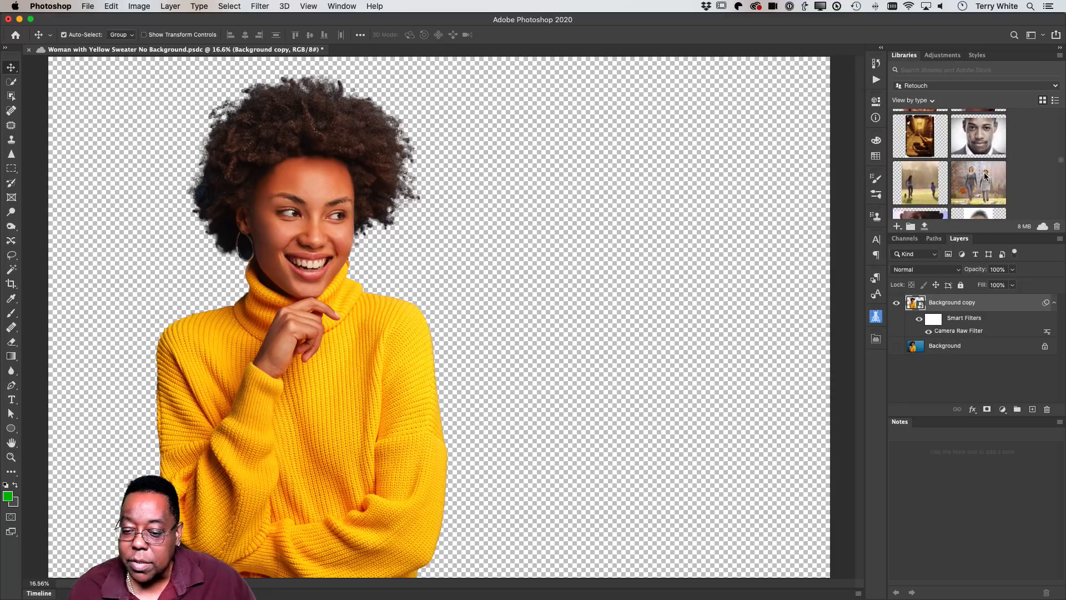
scroll(986, 177, "up", 4)
scroll(984, 173, "up", 2)
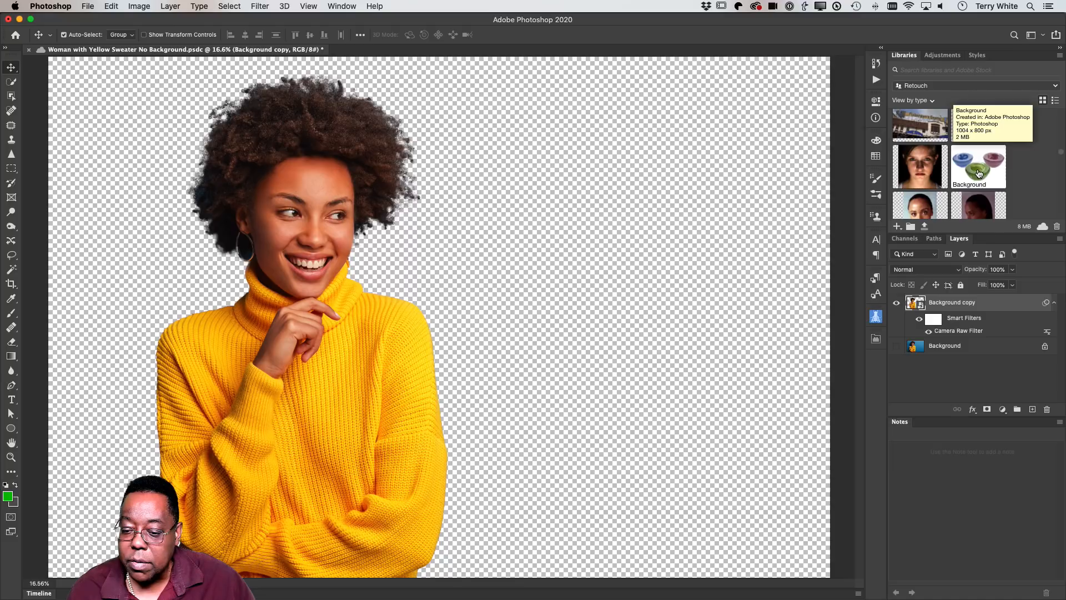
double_click(978, 173)
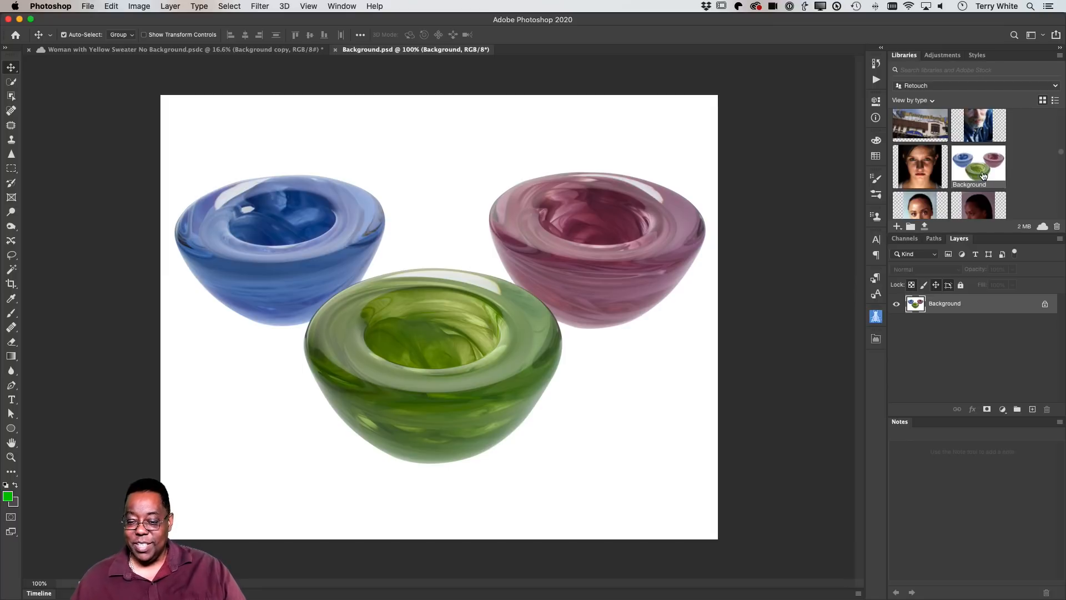
scroll(979, 174, "down", 5)
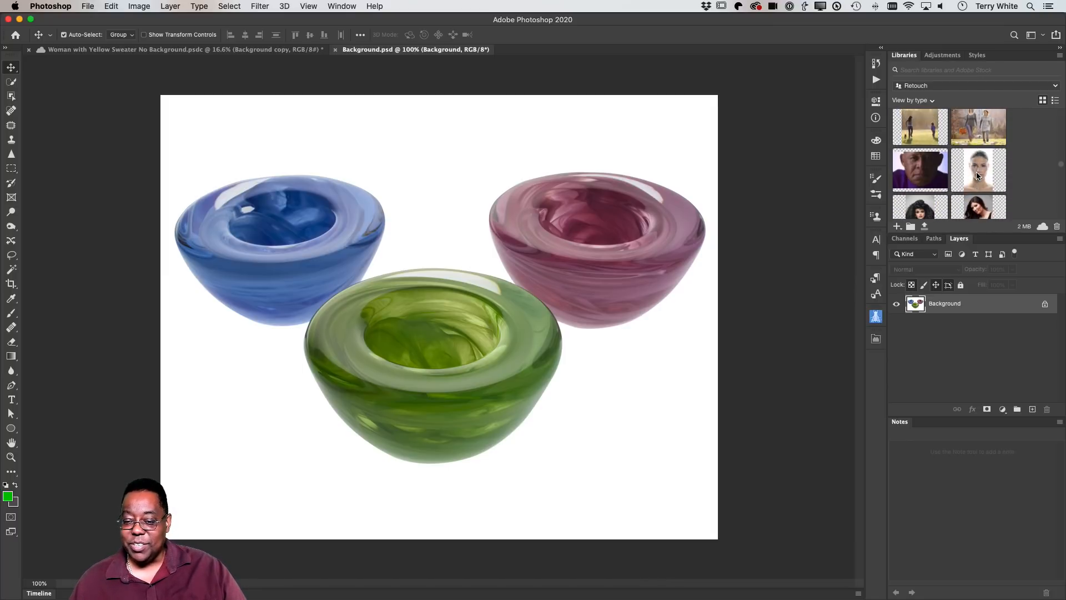
double_click(975, 133)
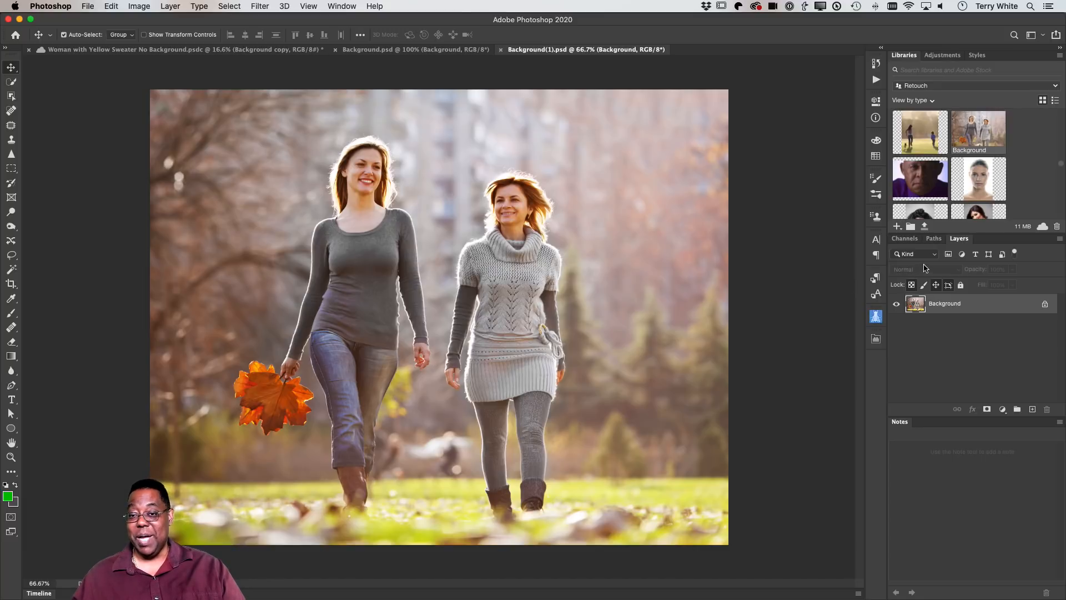
Start Create From Image on the two women picture and generate a color theme from it
left_click(897, 226)
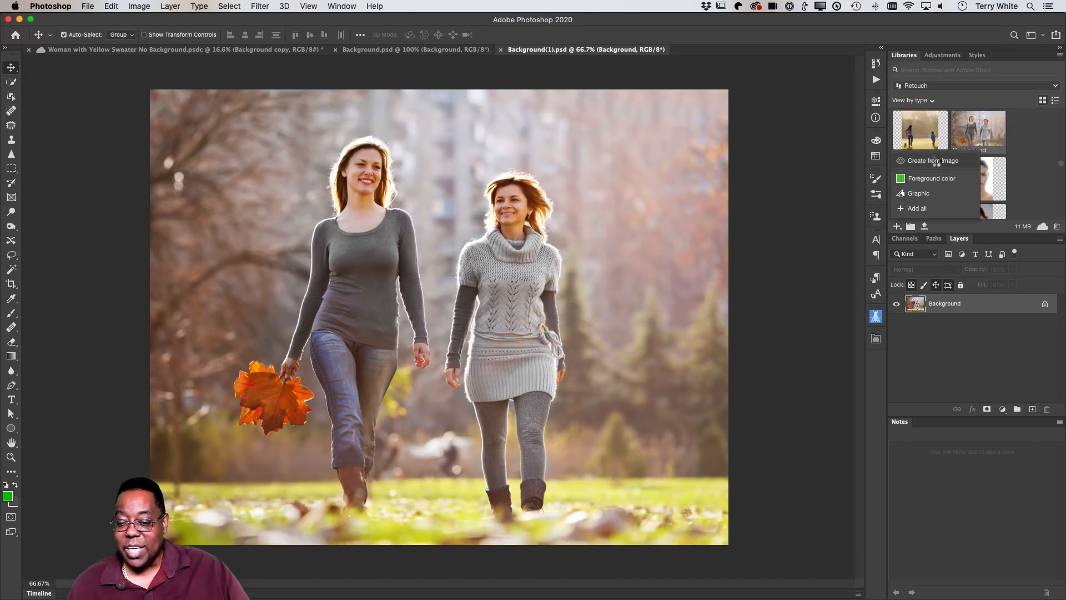
left_click(731, 249)
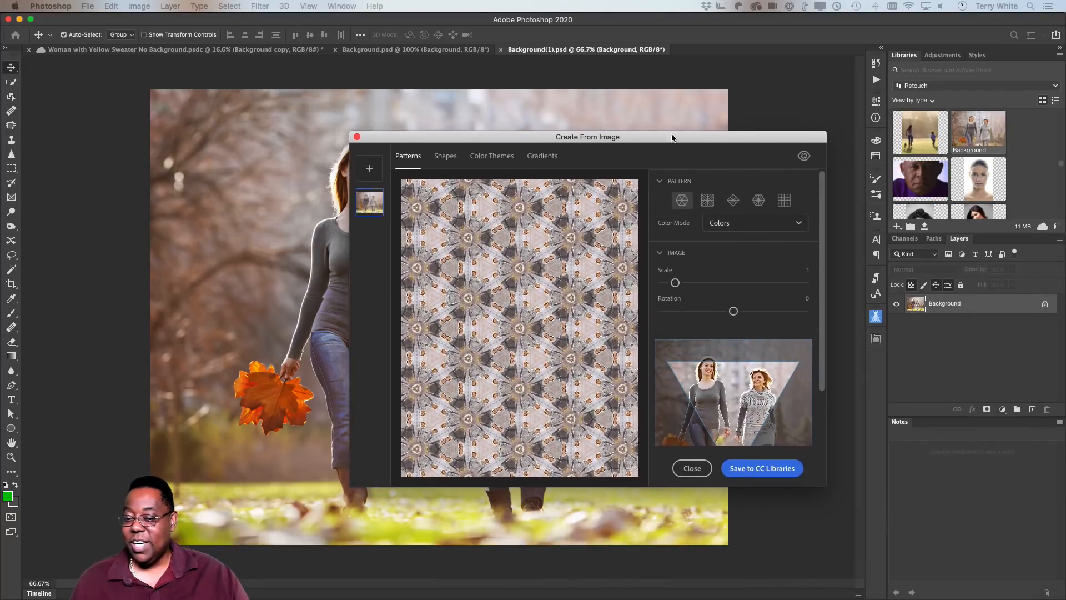
left_click(474, 155)
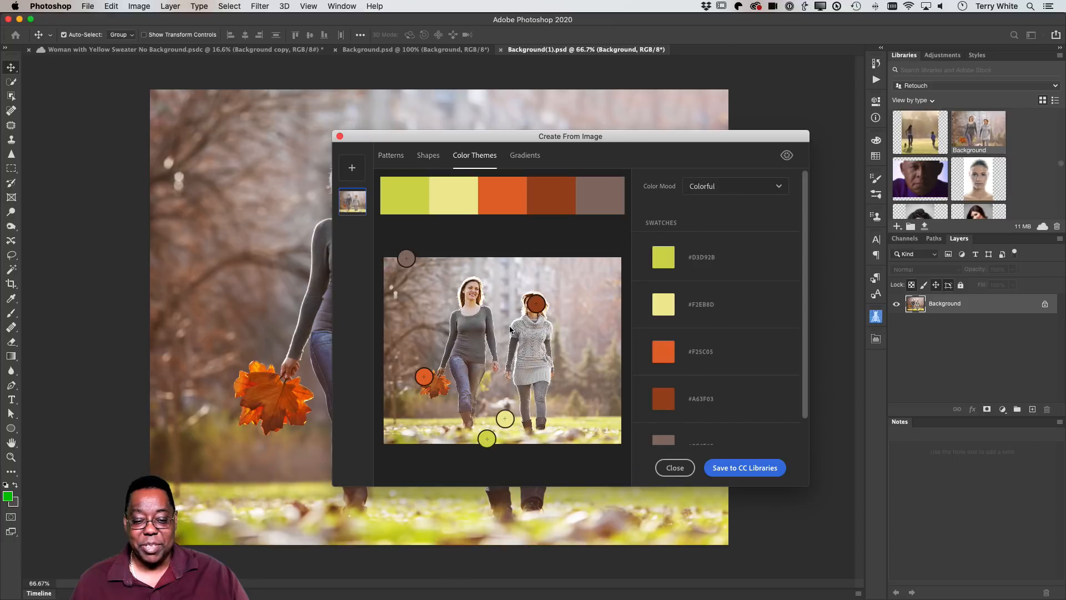